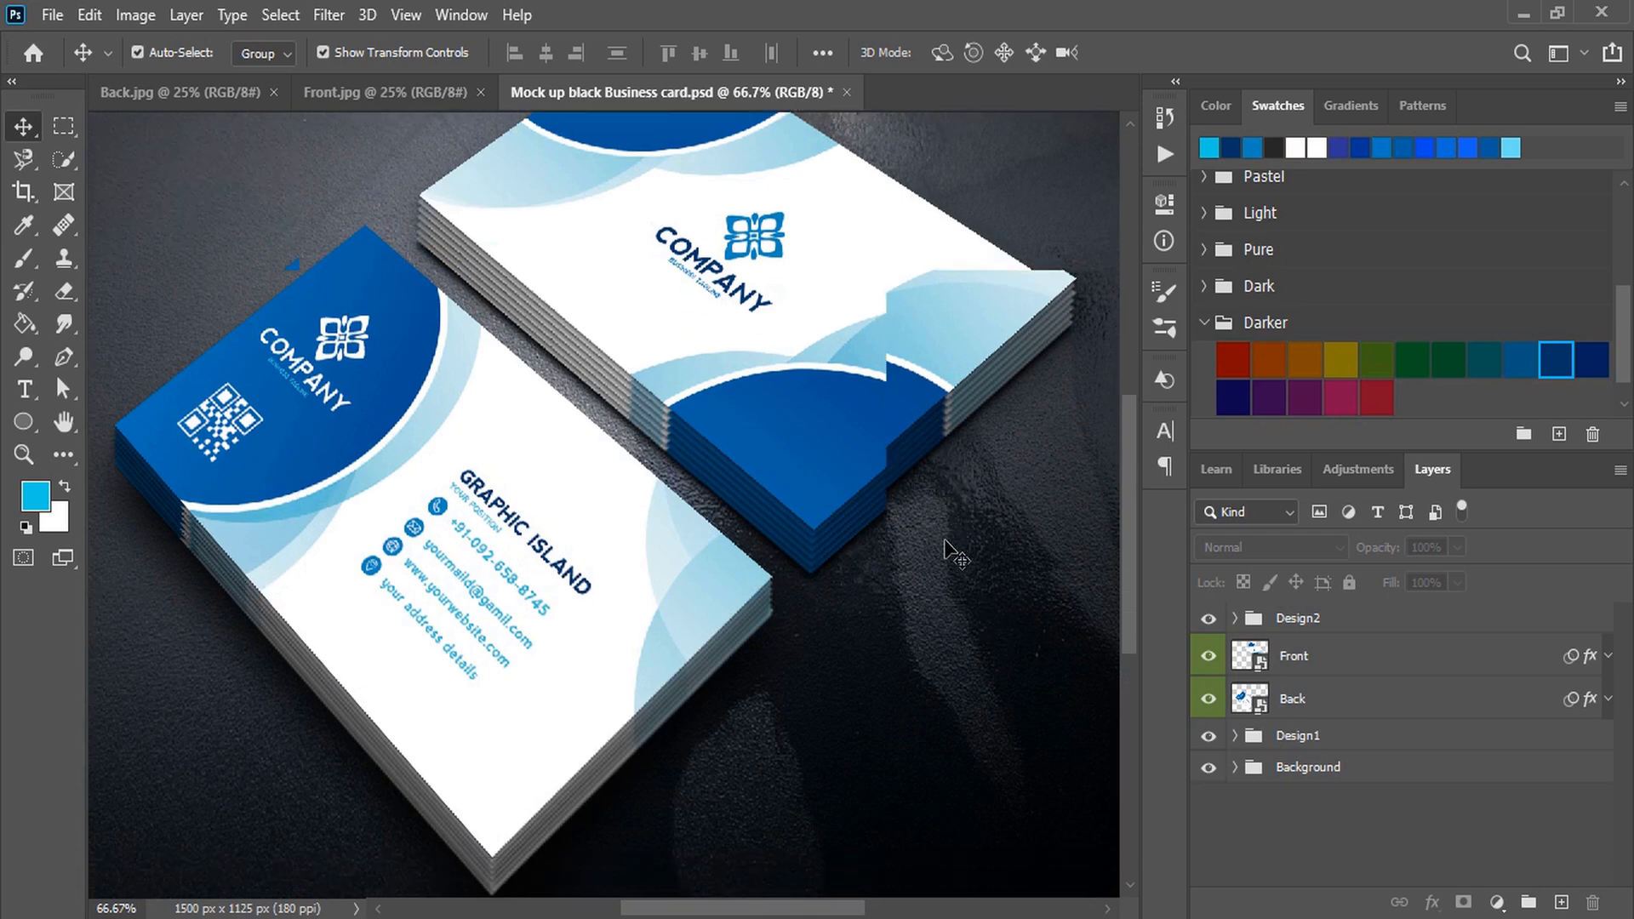
scroll(952, 551, up, 6)
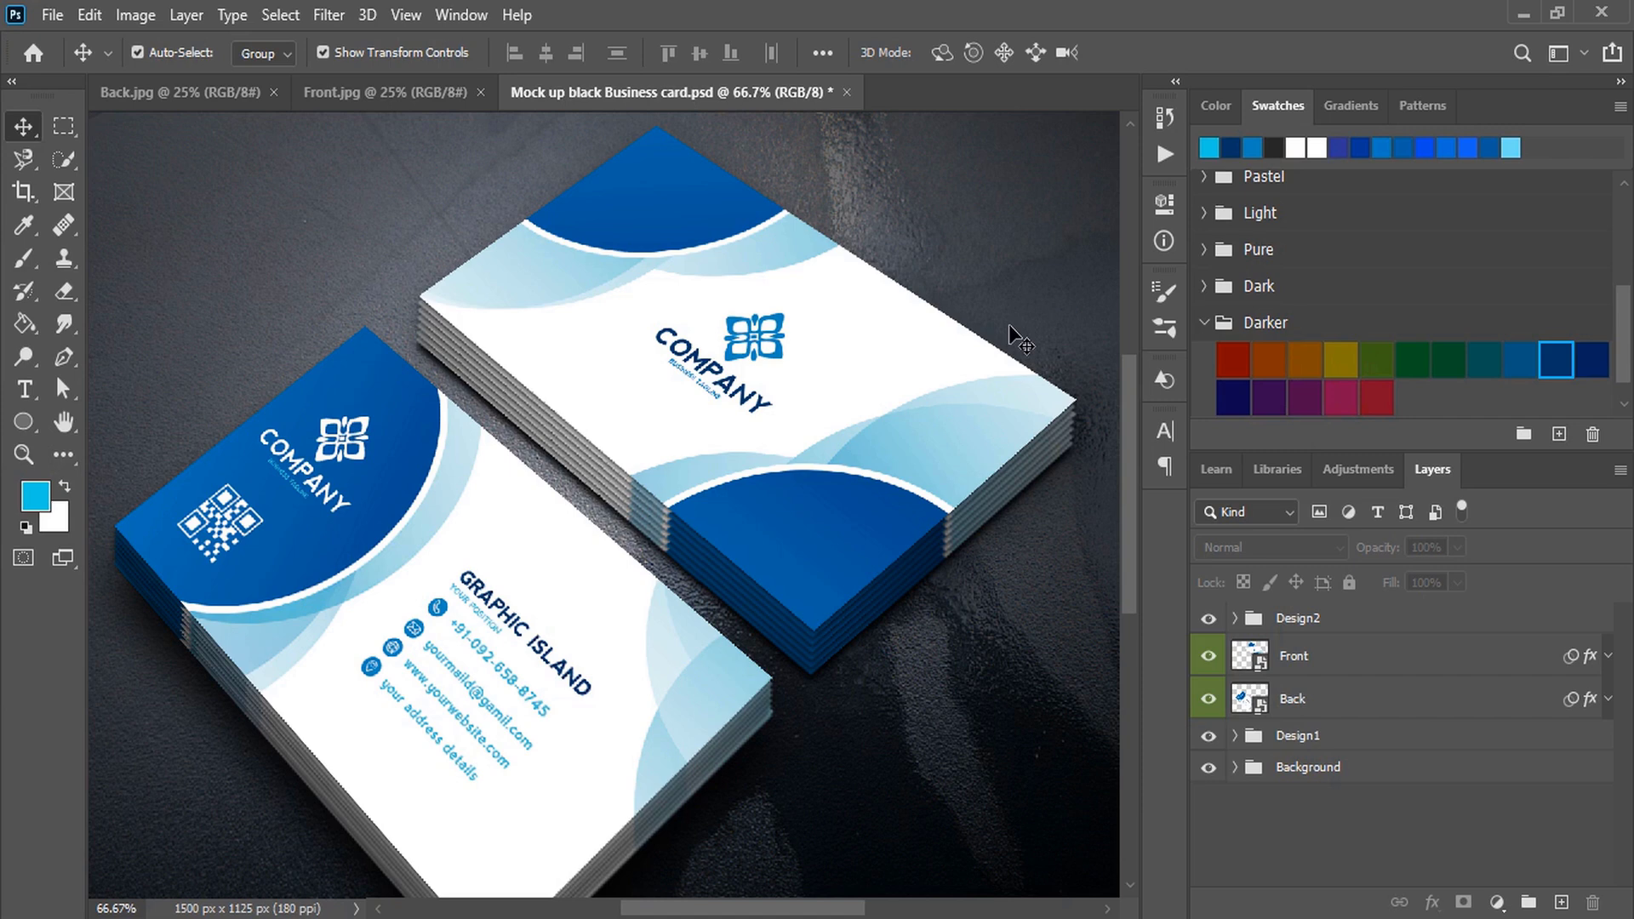
scroll(1008, 324, down, 3)
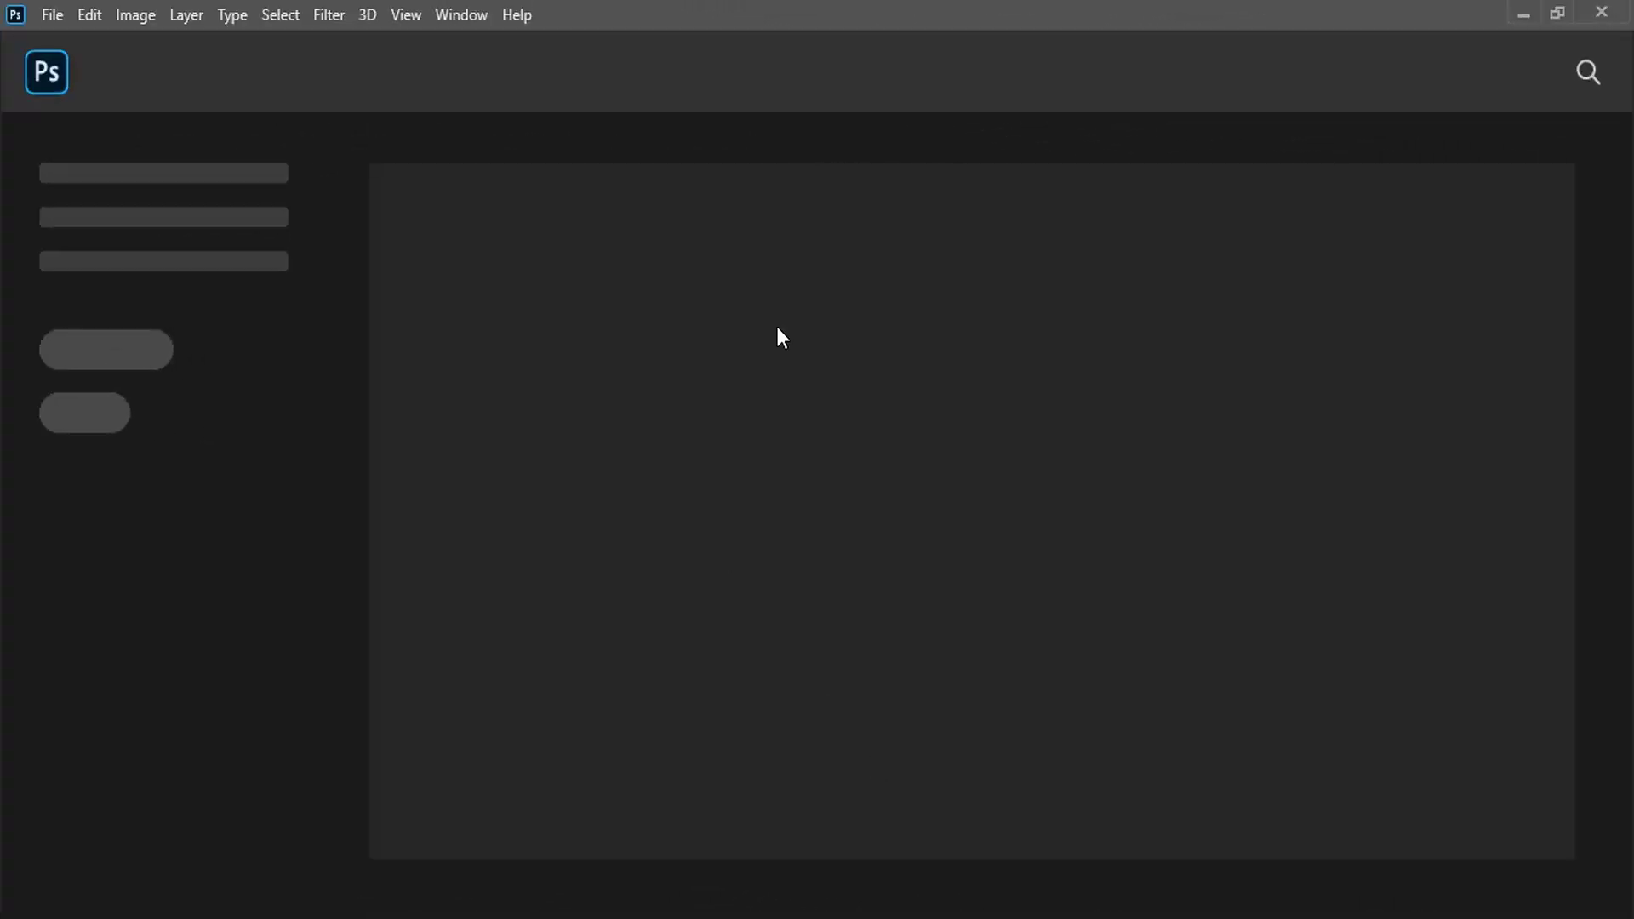
Create a new landscape document 3.5 by 2 inches at 300 pixels/inch in CMYK Color.
click(49, 18)
click(62, 36)
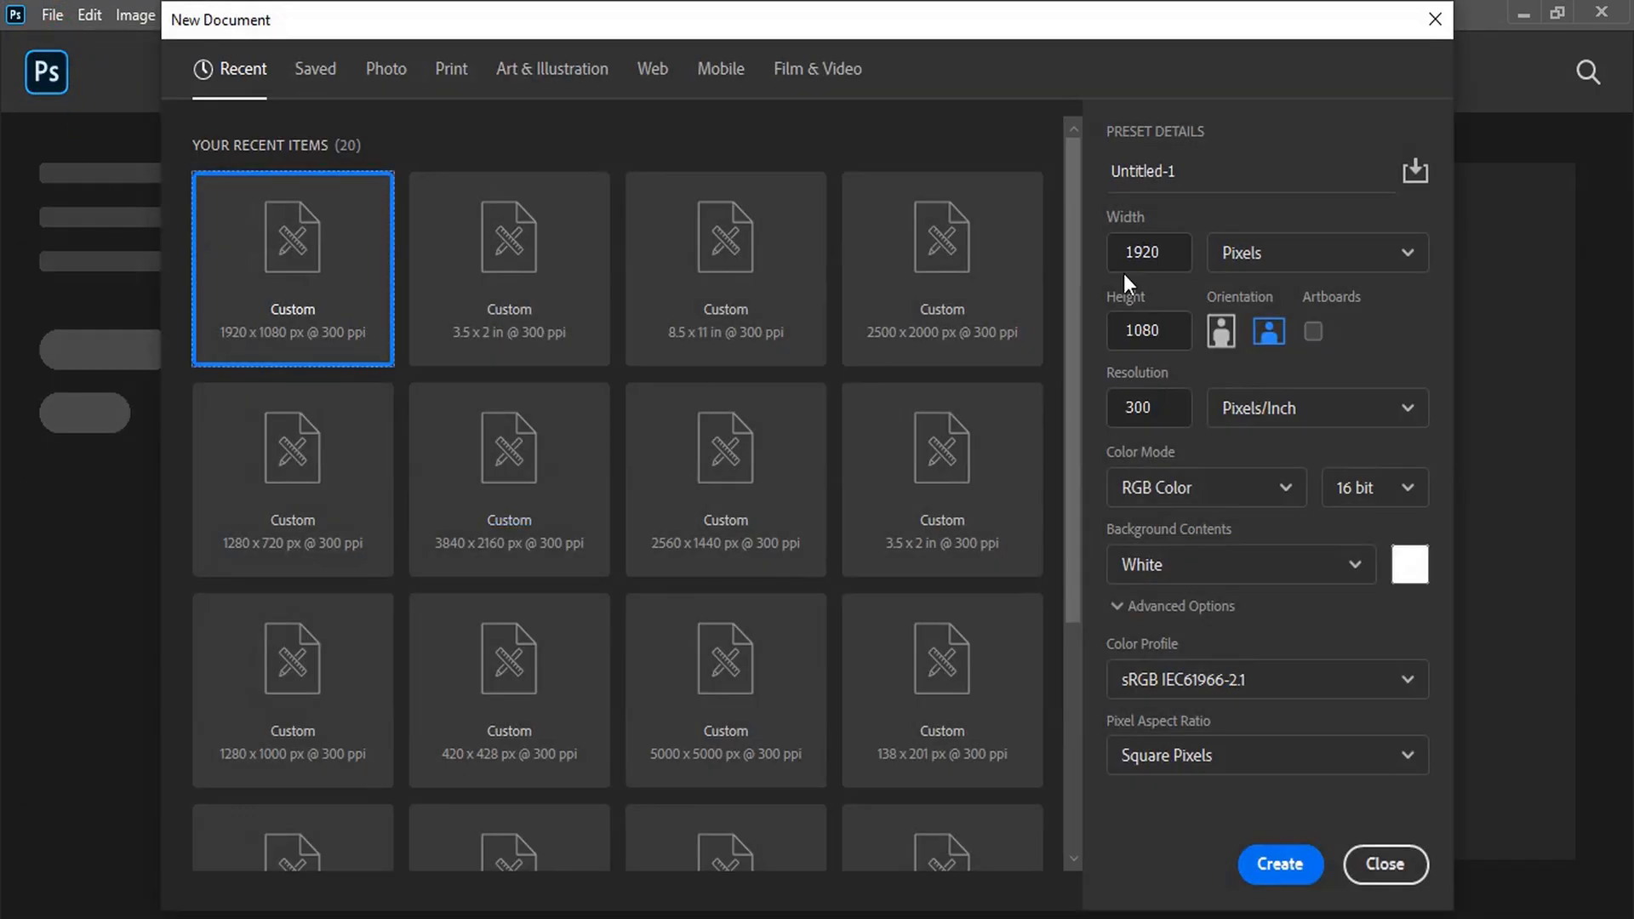
click(1253, 255)
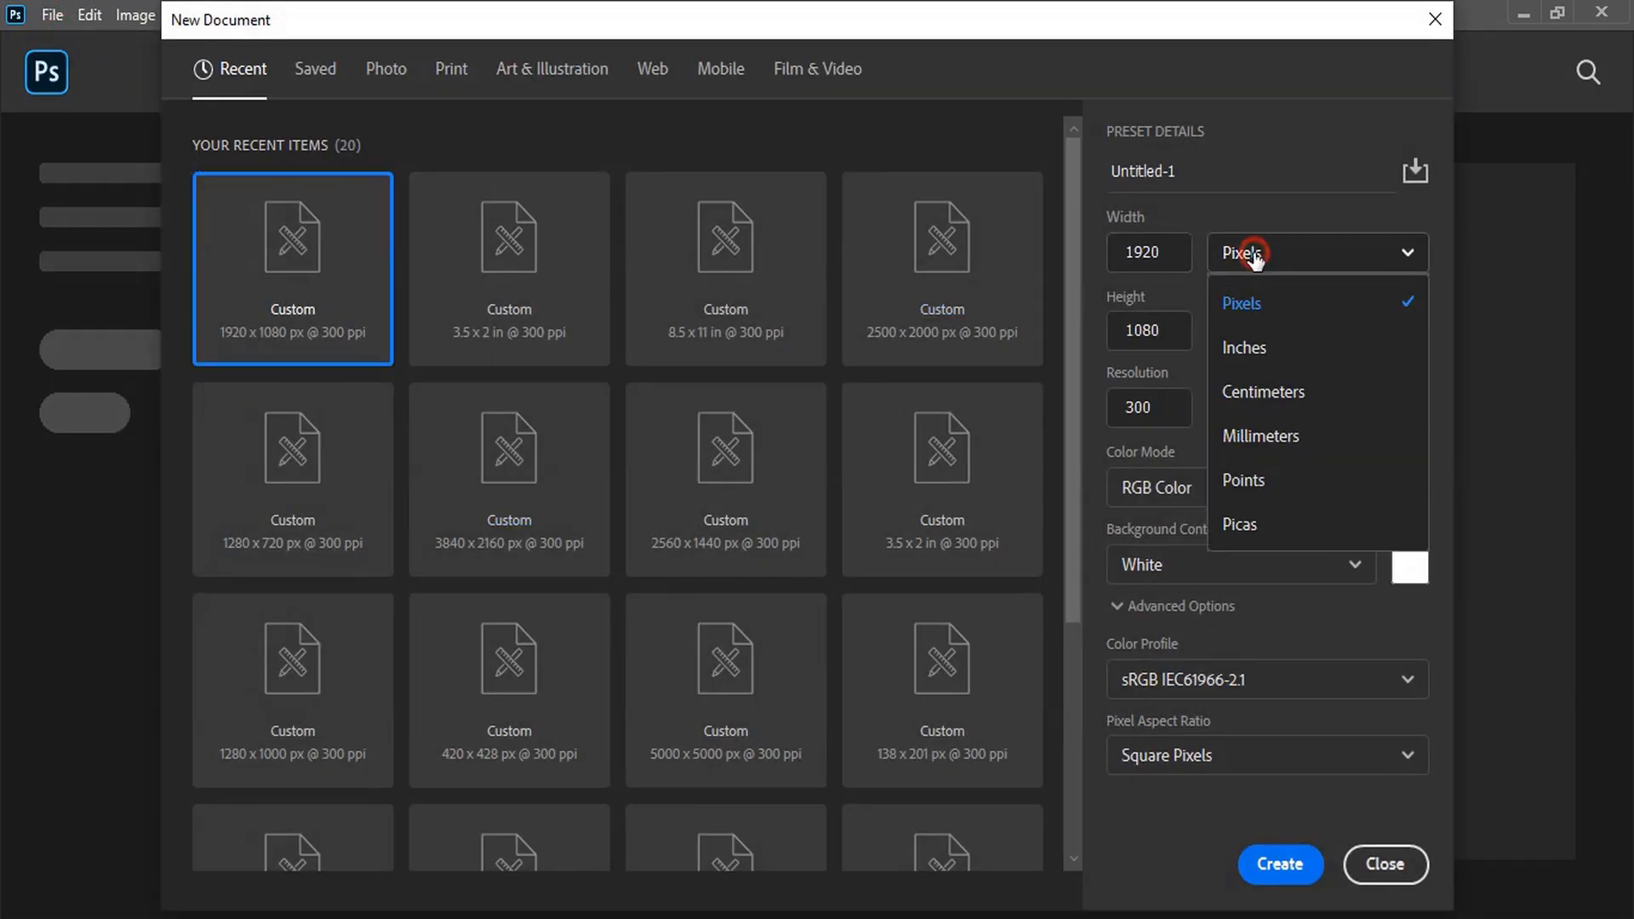
click(1246, 351)
click(1110, 251)
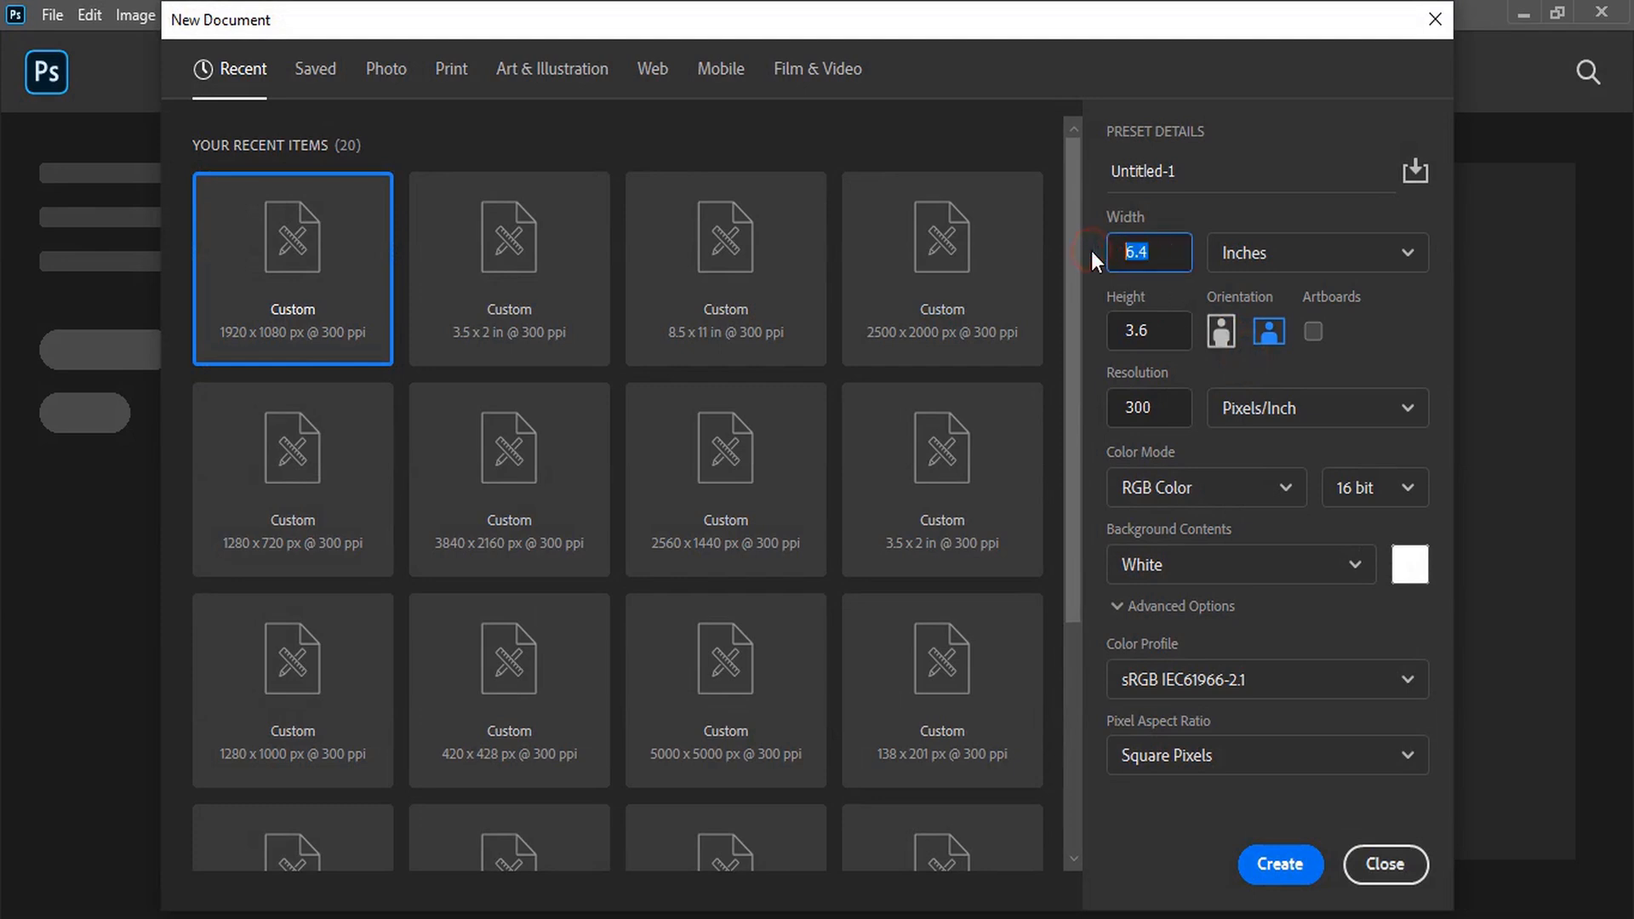
text(3.5)
click(1123, 332)
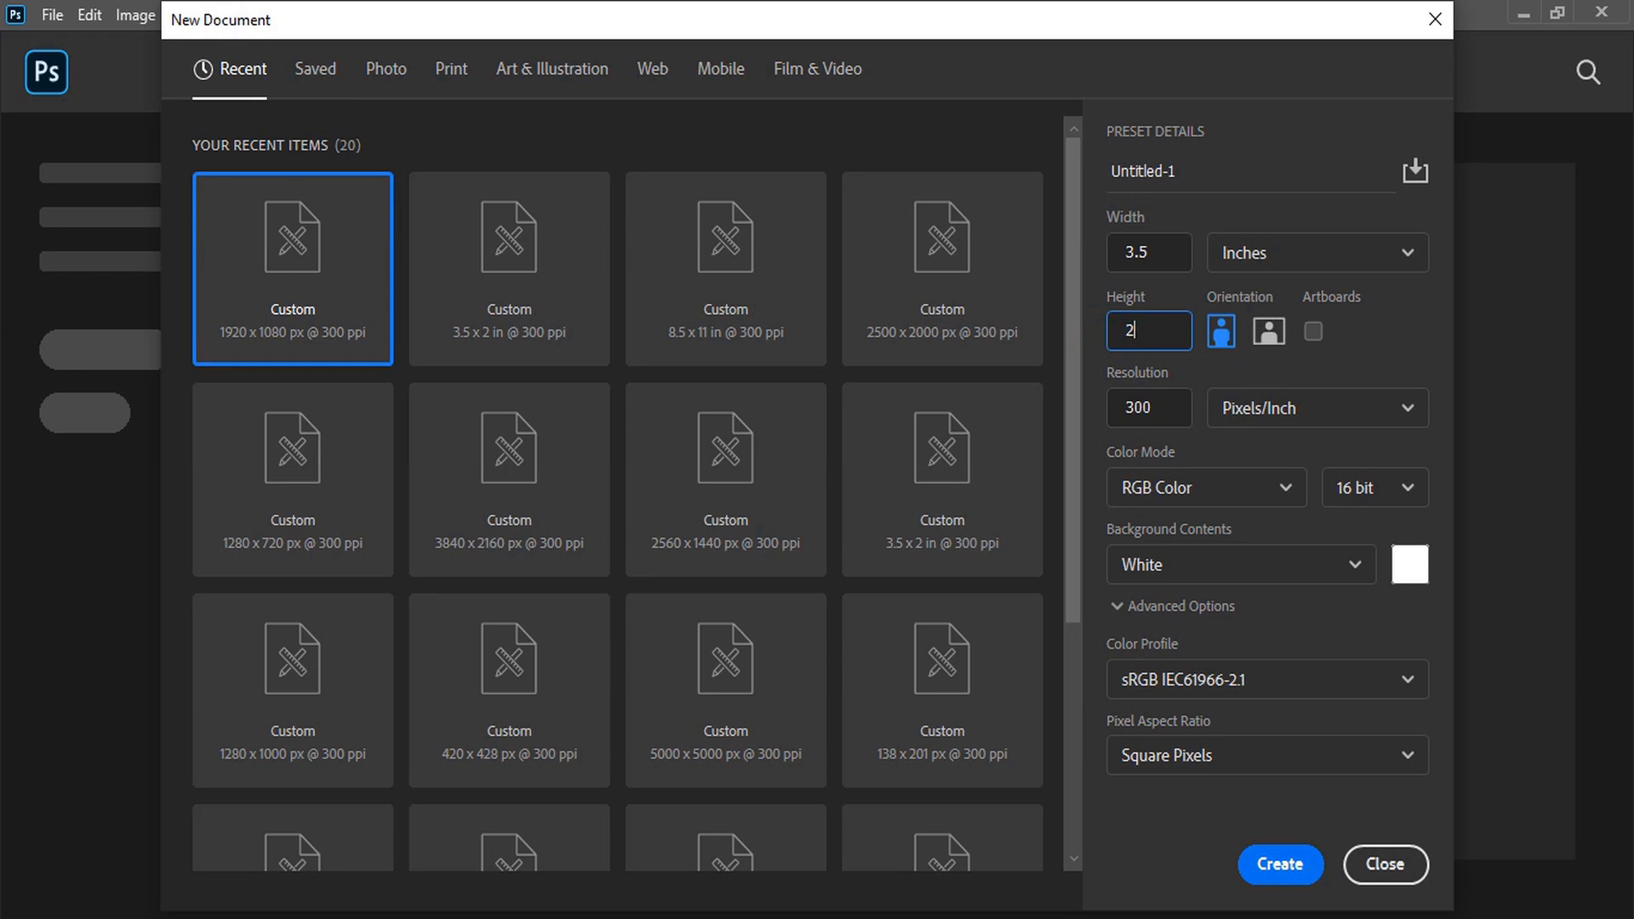
click(1172, 490)
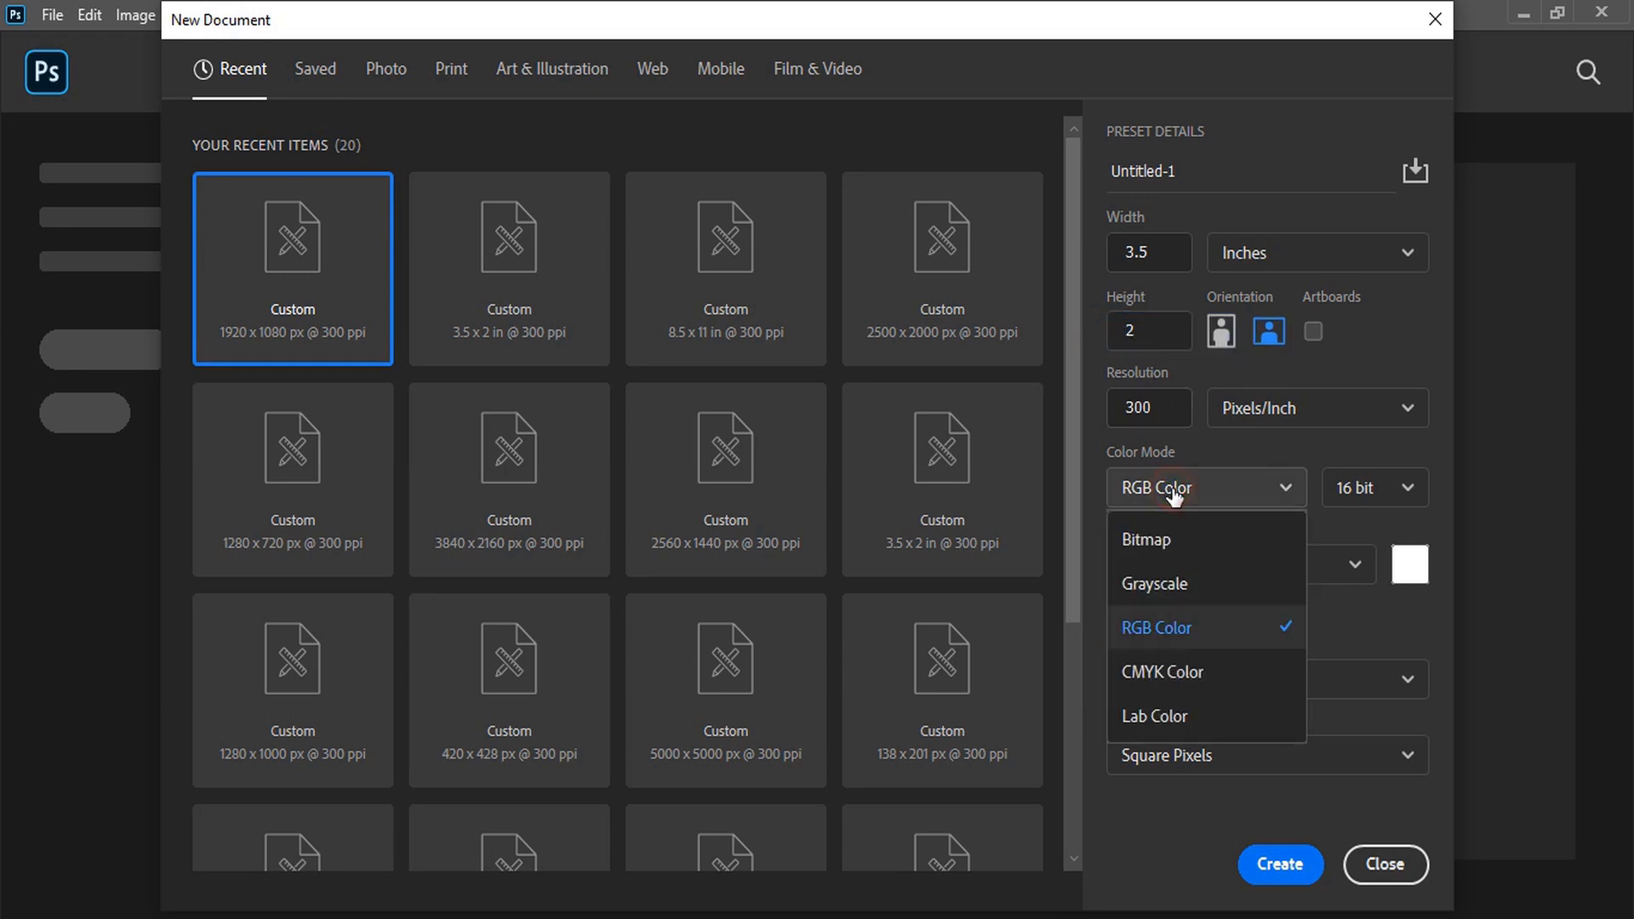
click(1174, 674)
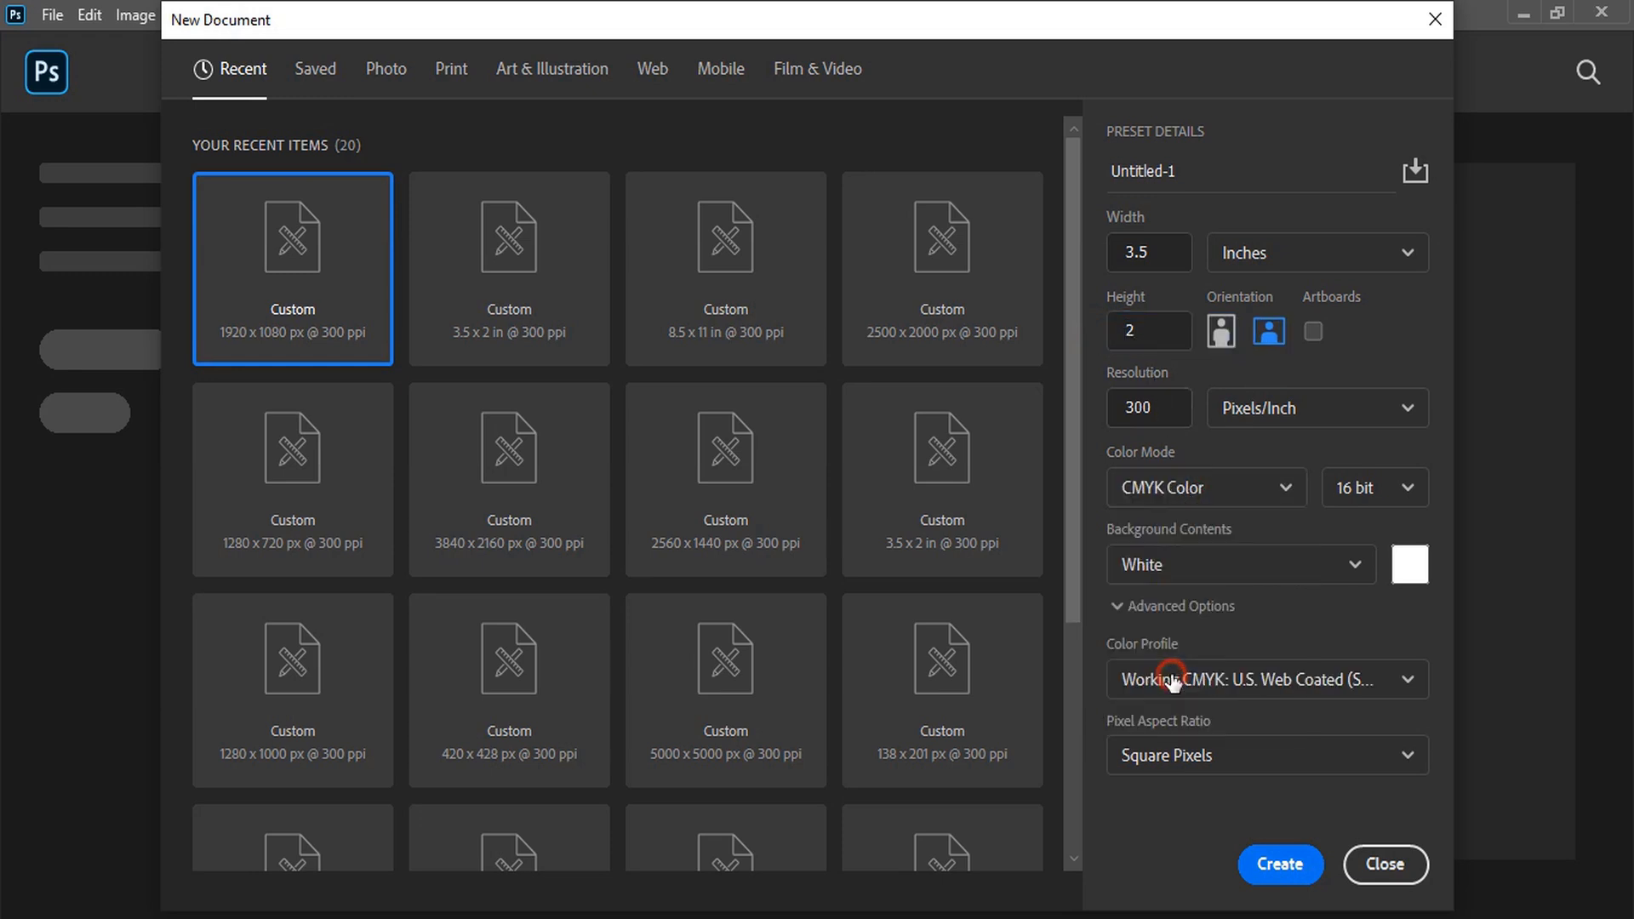
click(1274, 864)
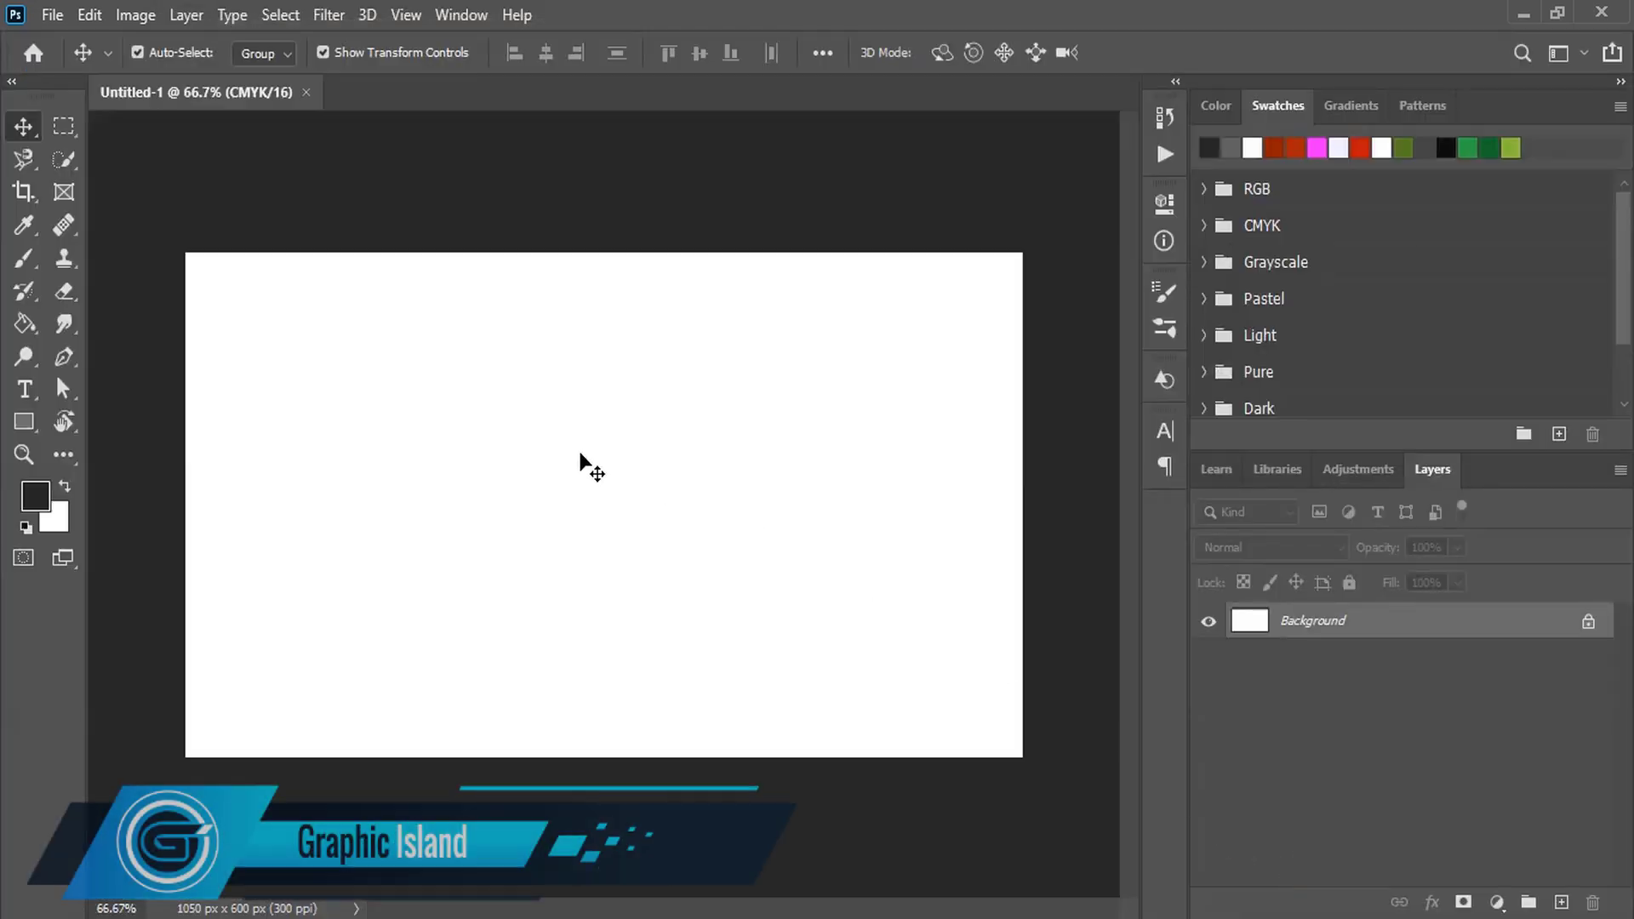
Create a second blank document with the same 3.5 by 2 inch, 300 pixels/inch CMYK settings.
click(52, 14)
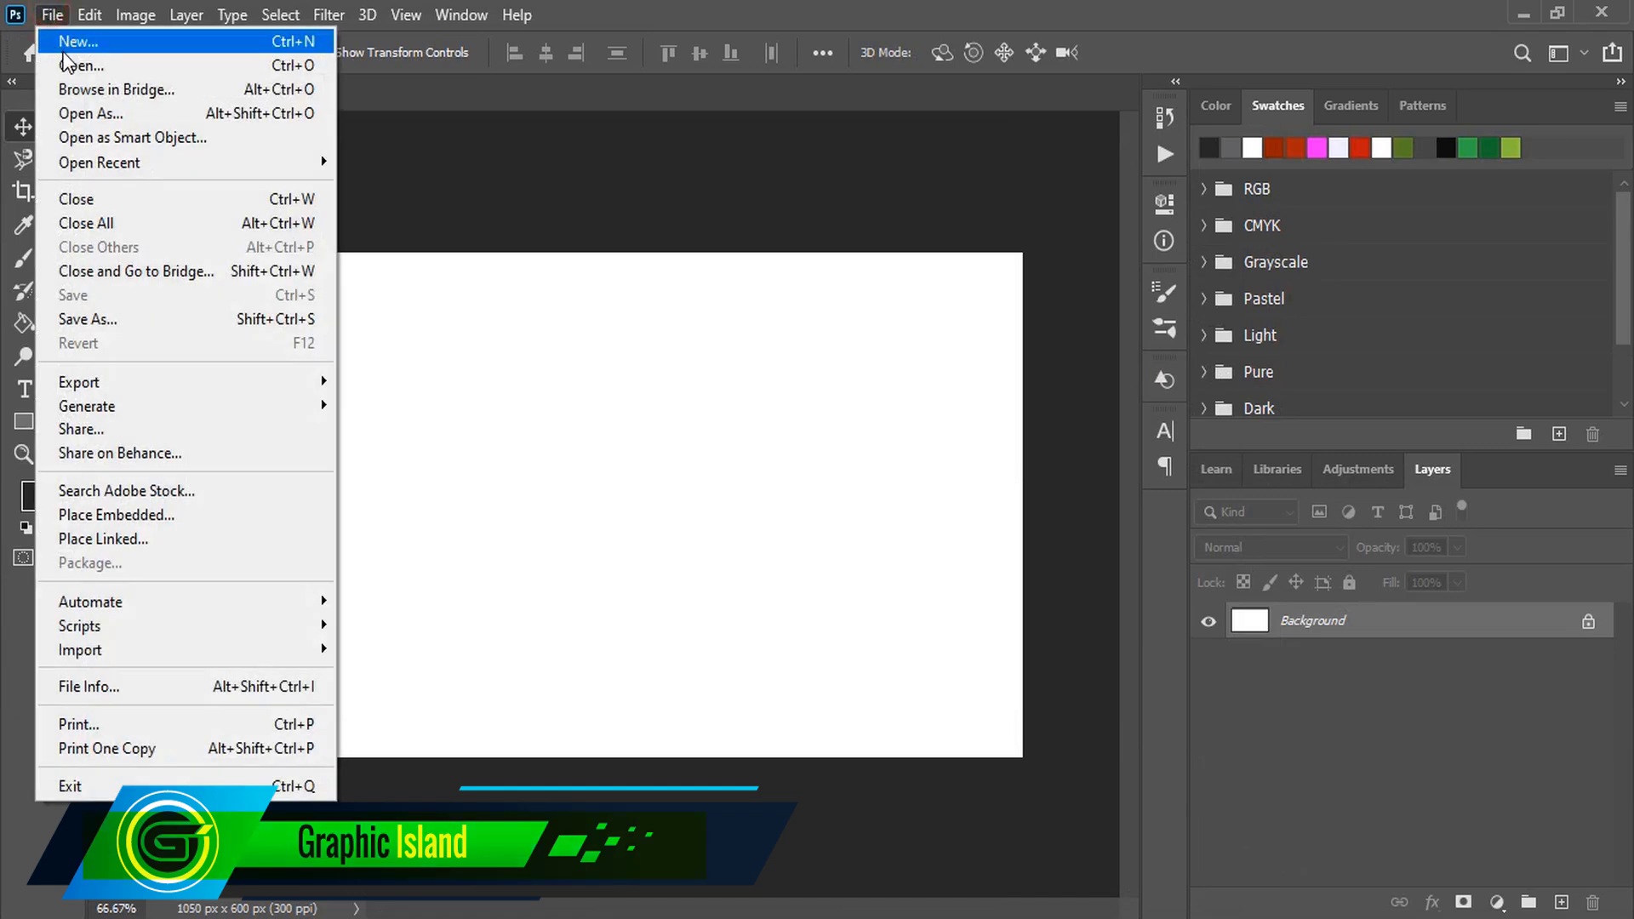
click(88, 44)
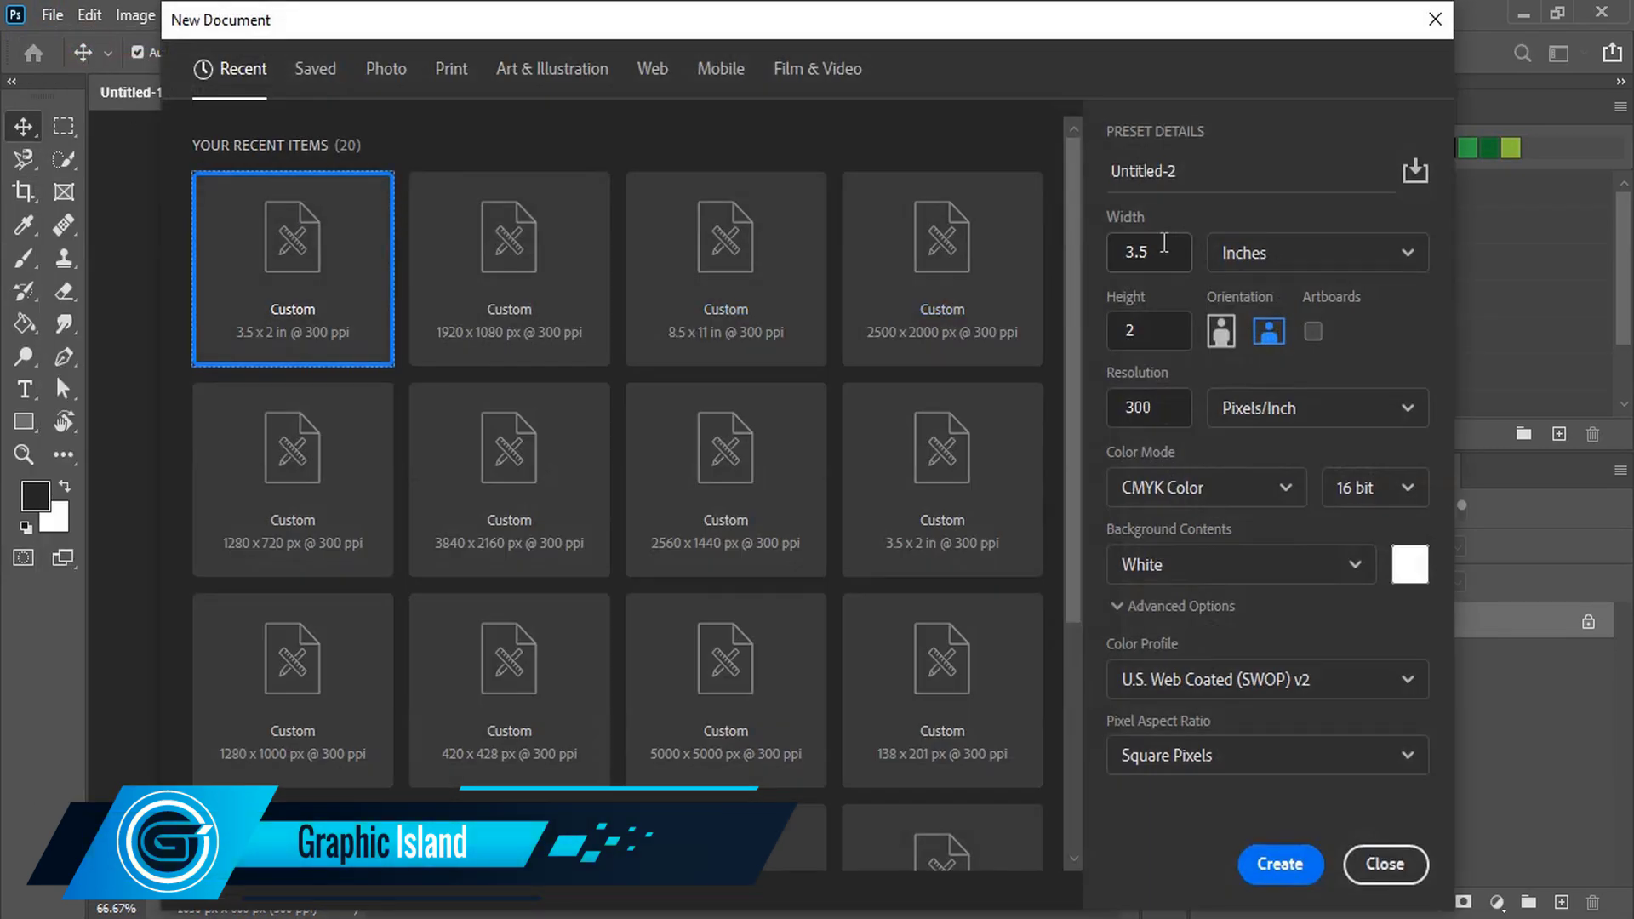
click(1281, 865)
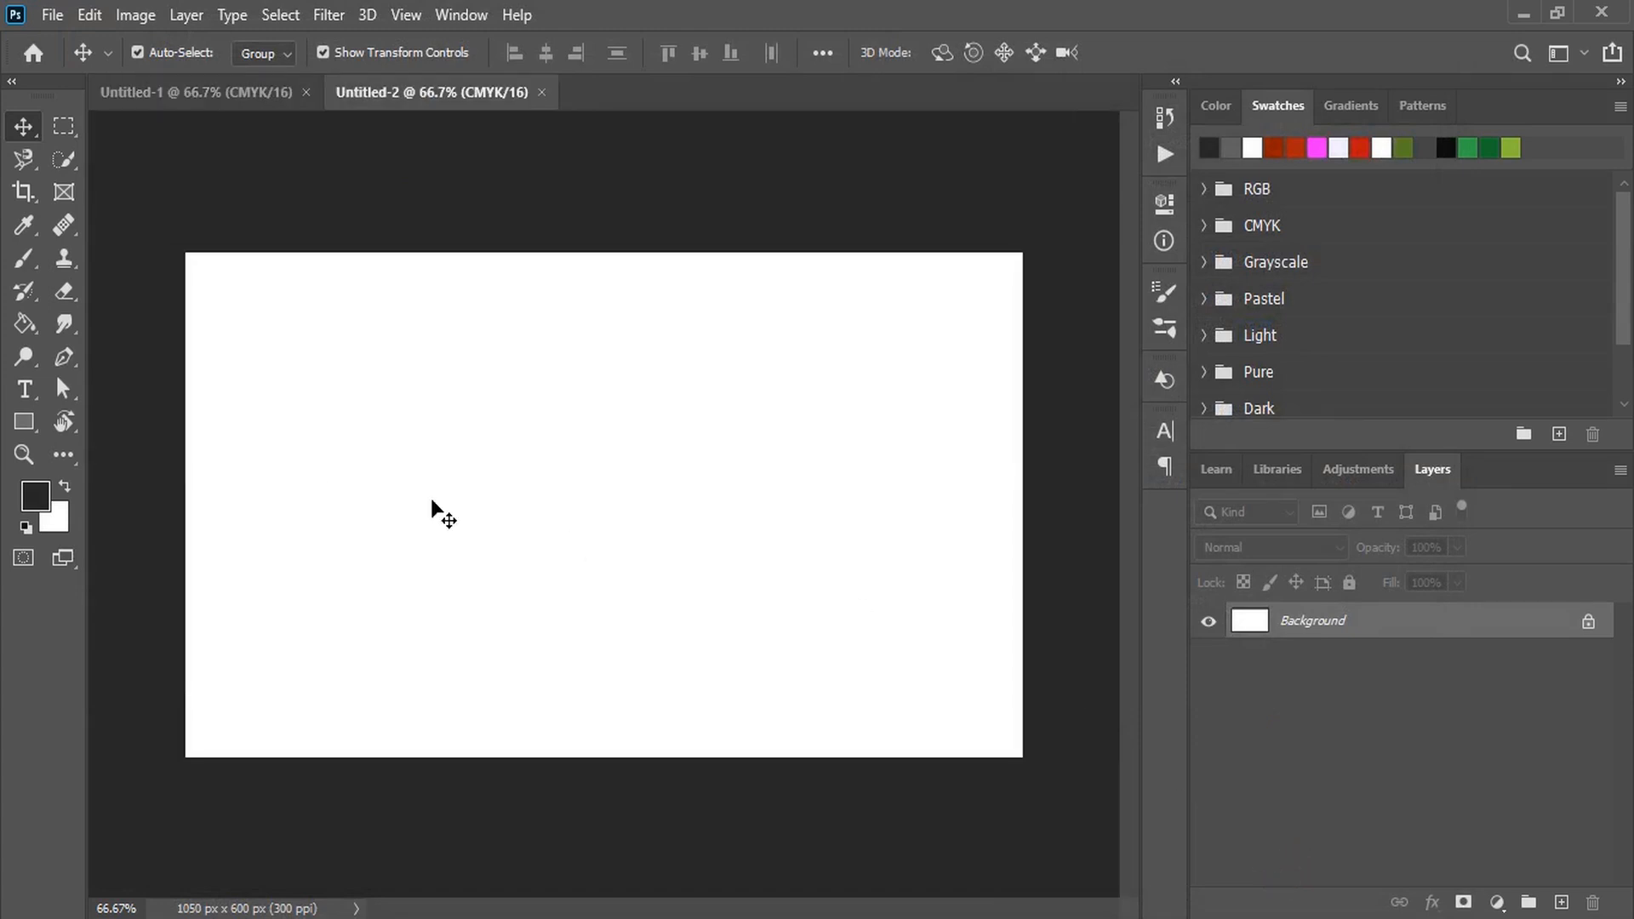
In the first document, draw a circle about 480 px wide with the Ellipse tool and fill it dark green.
click(160, 94)
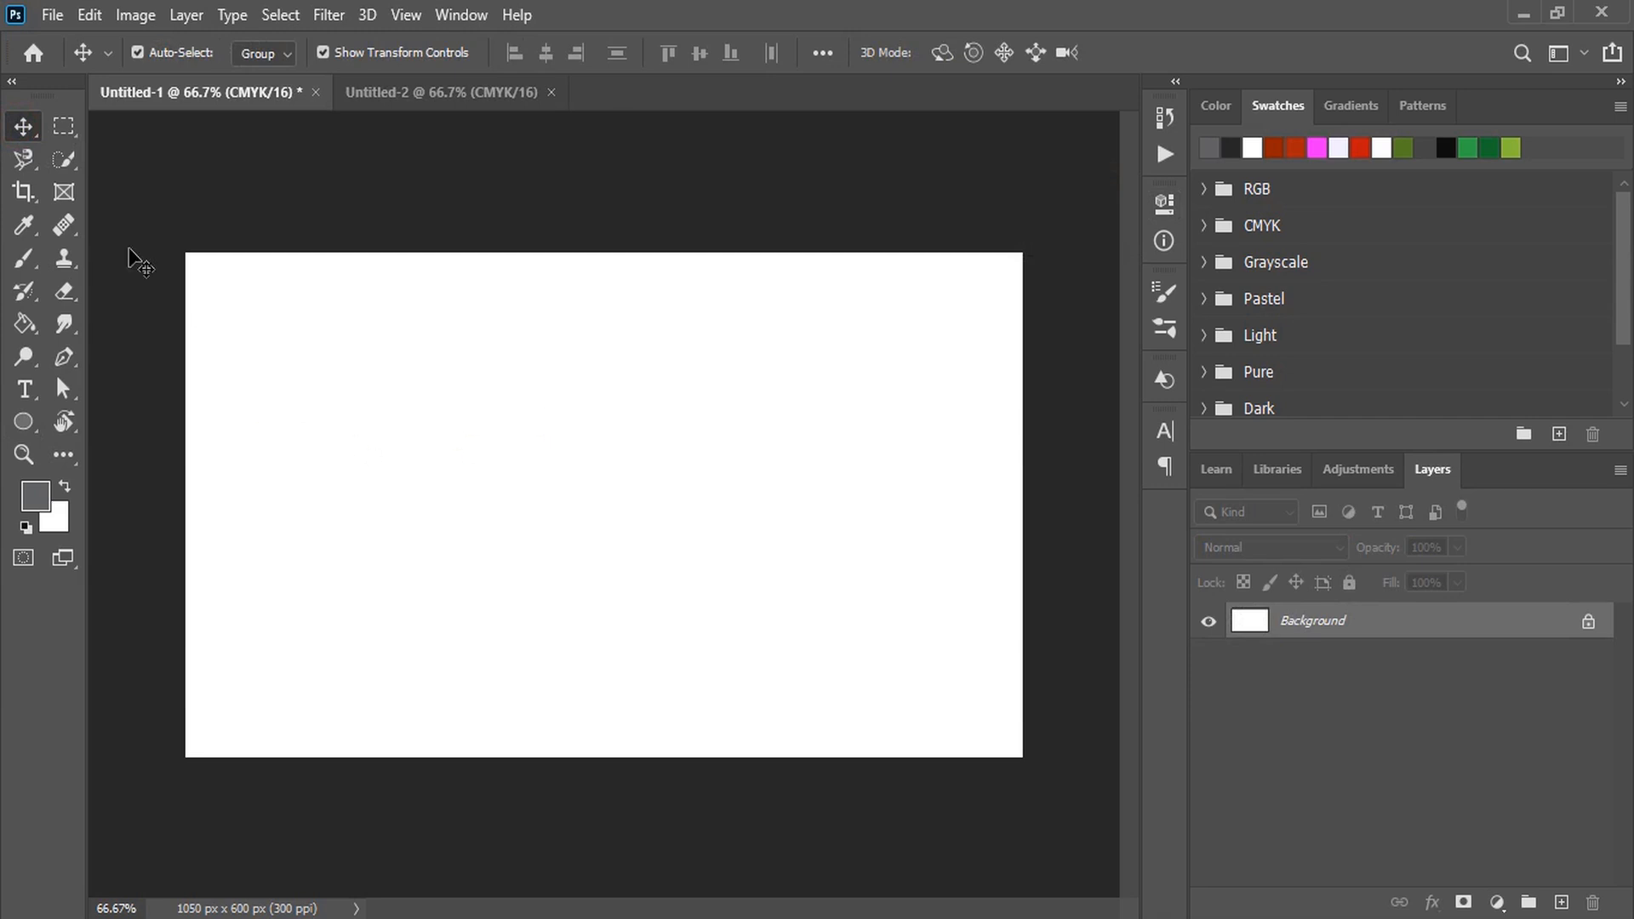
click(28, 422)
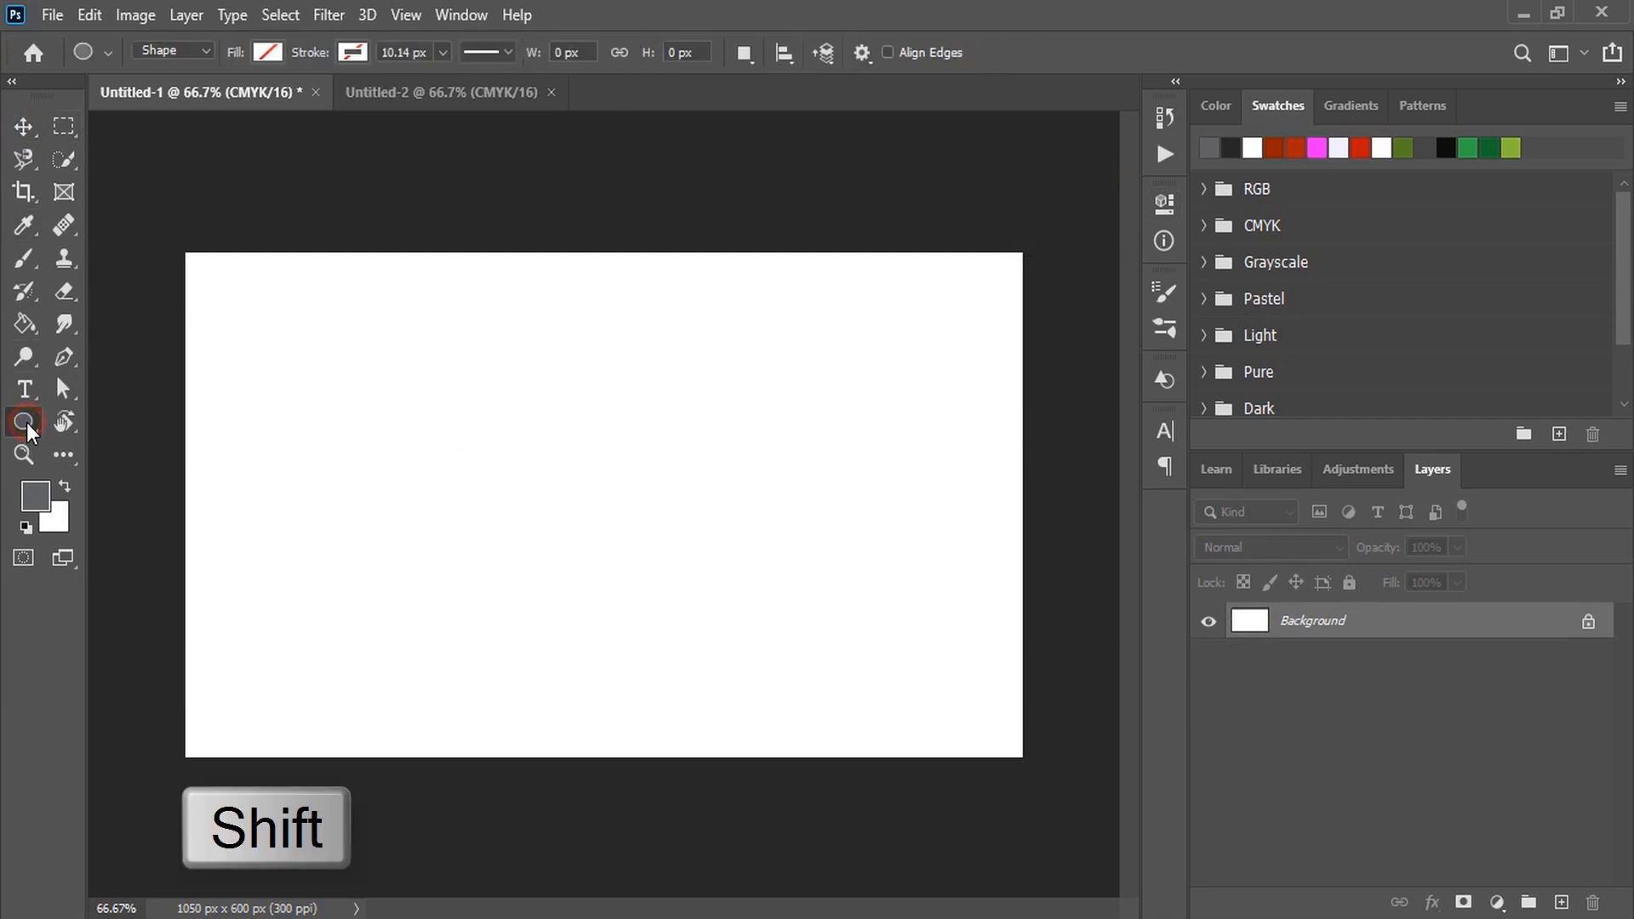
drag(398, 457, 870, 860)
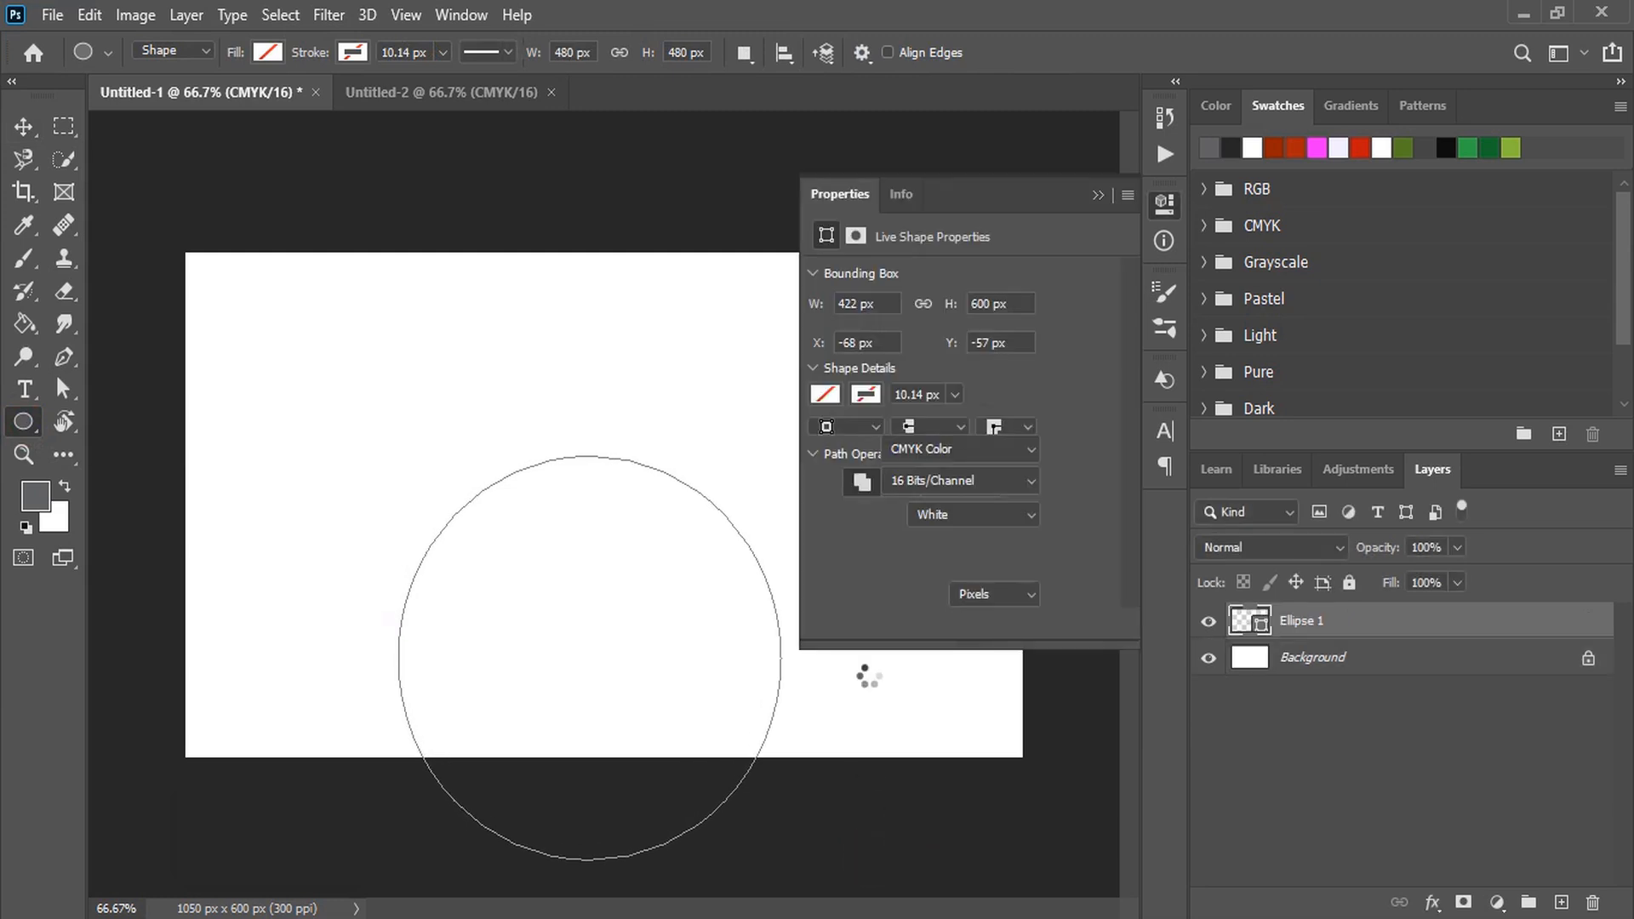
click(824, 394)
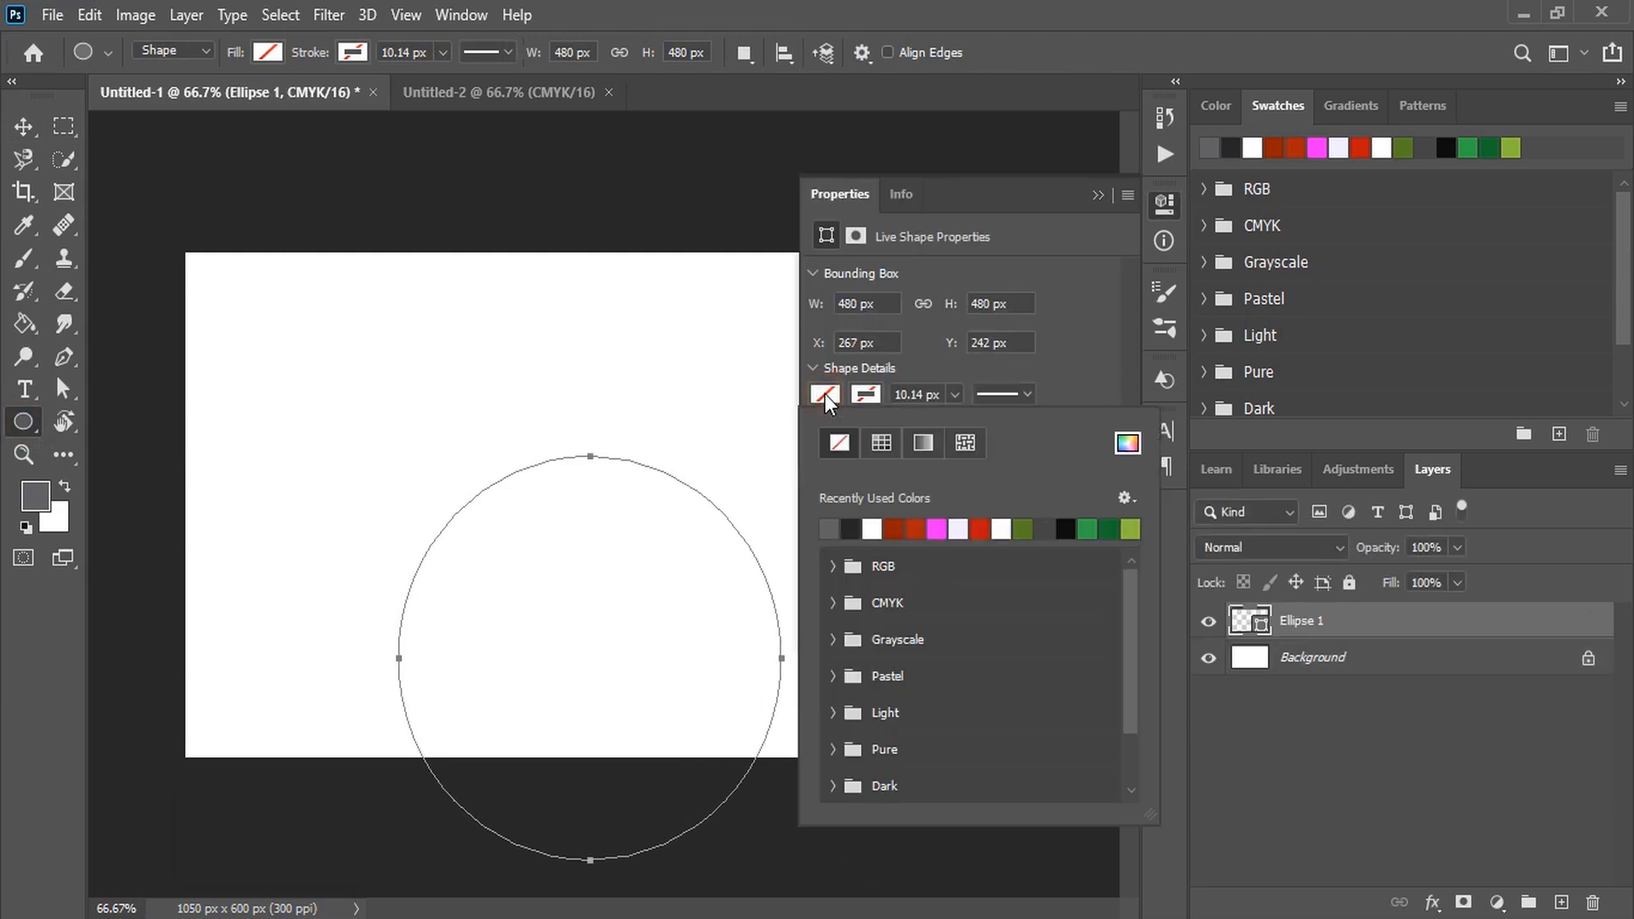
click(1110, 529)
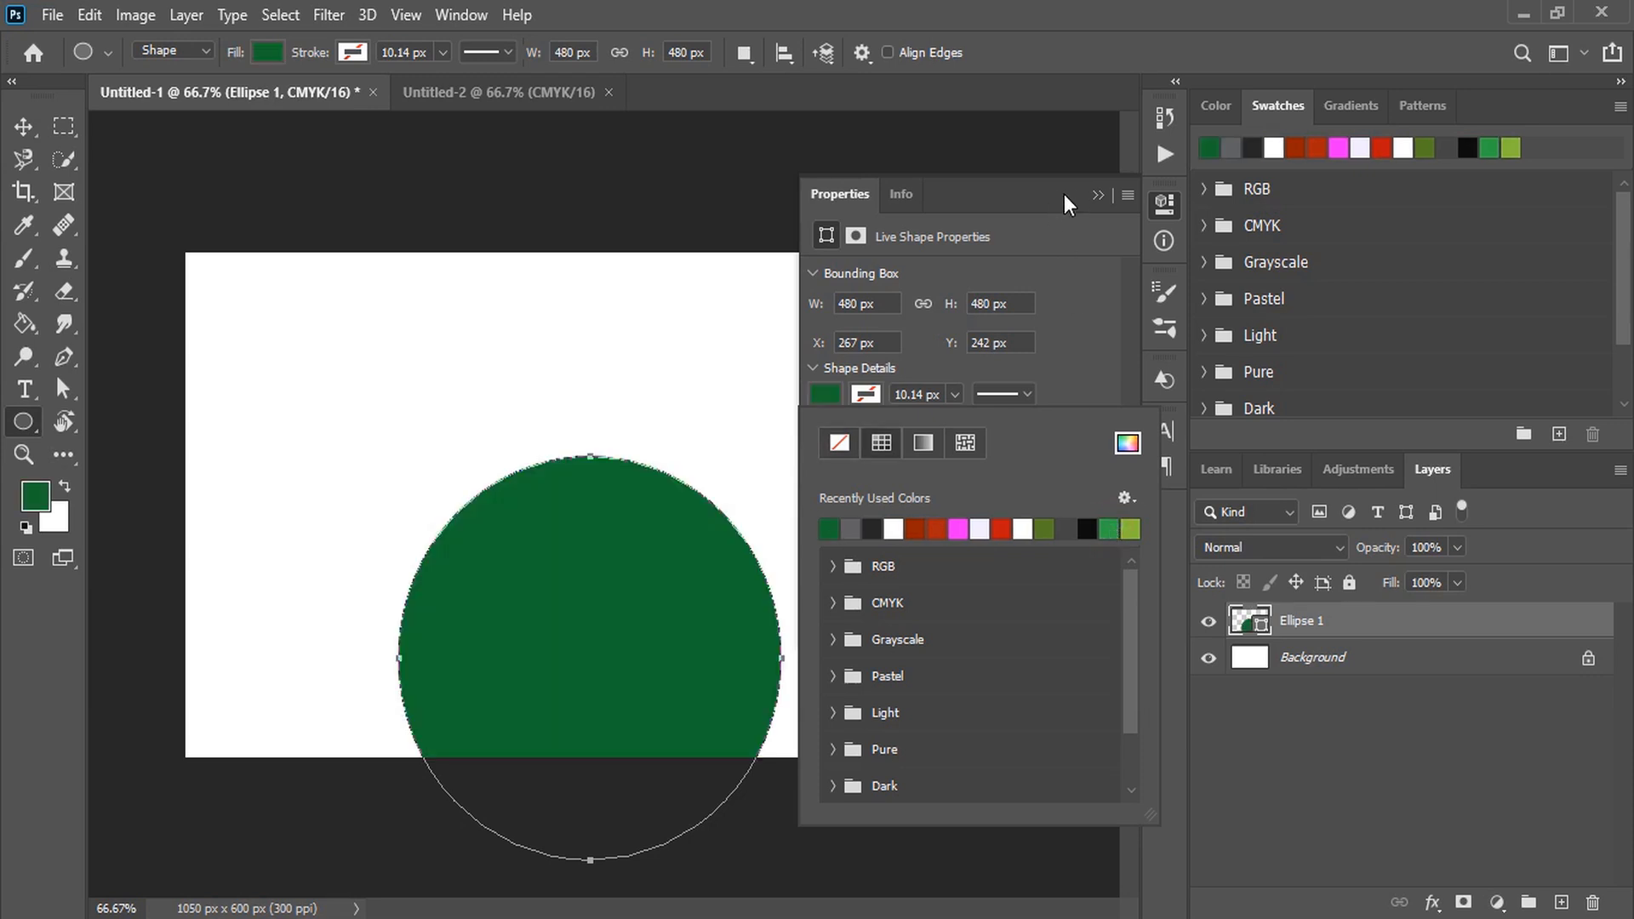
click(1098, 196)
click(1098, 195)
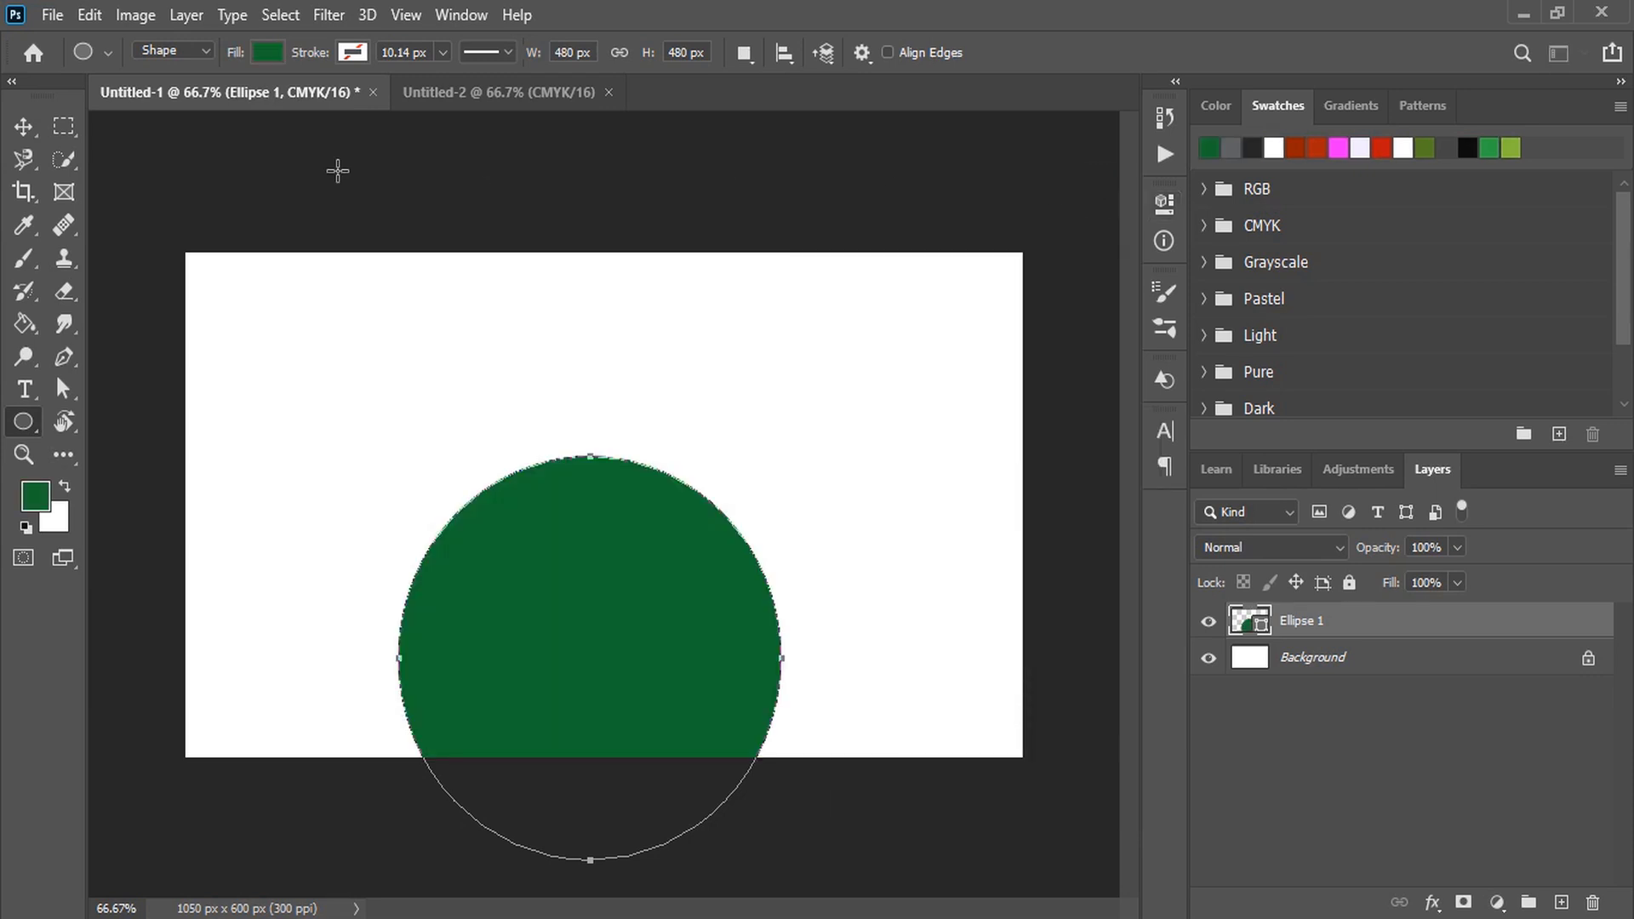
Enlarge the dark green circle and position it so its right-hand arc spans the card's left edge.
click(33, 124)
drag(543, 586, 232, 360)
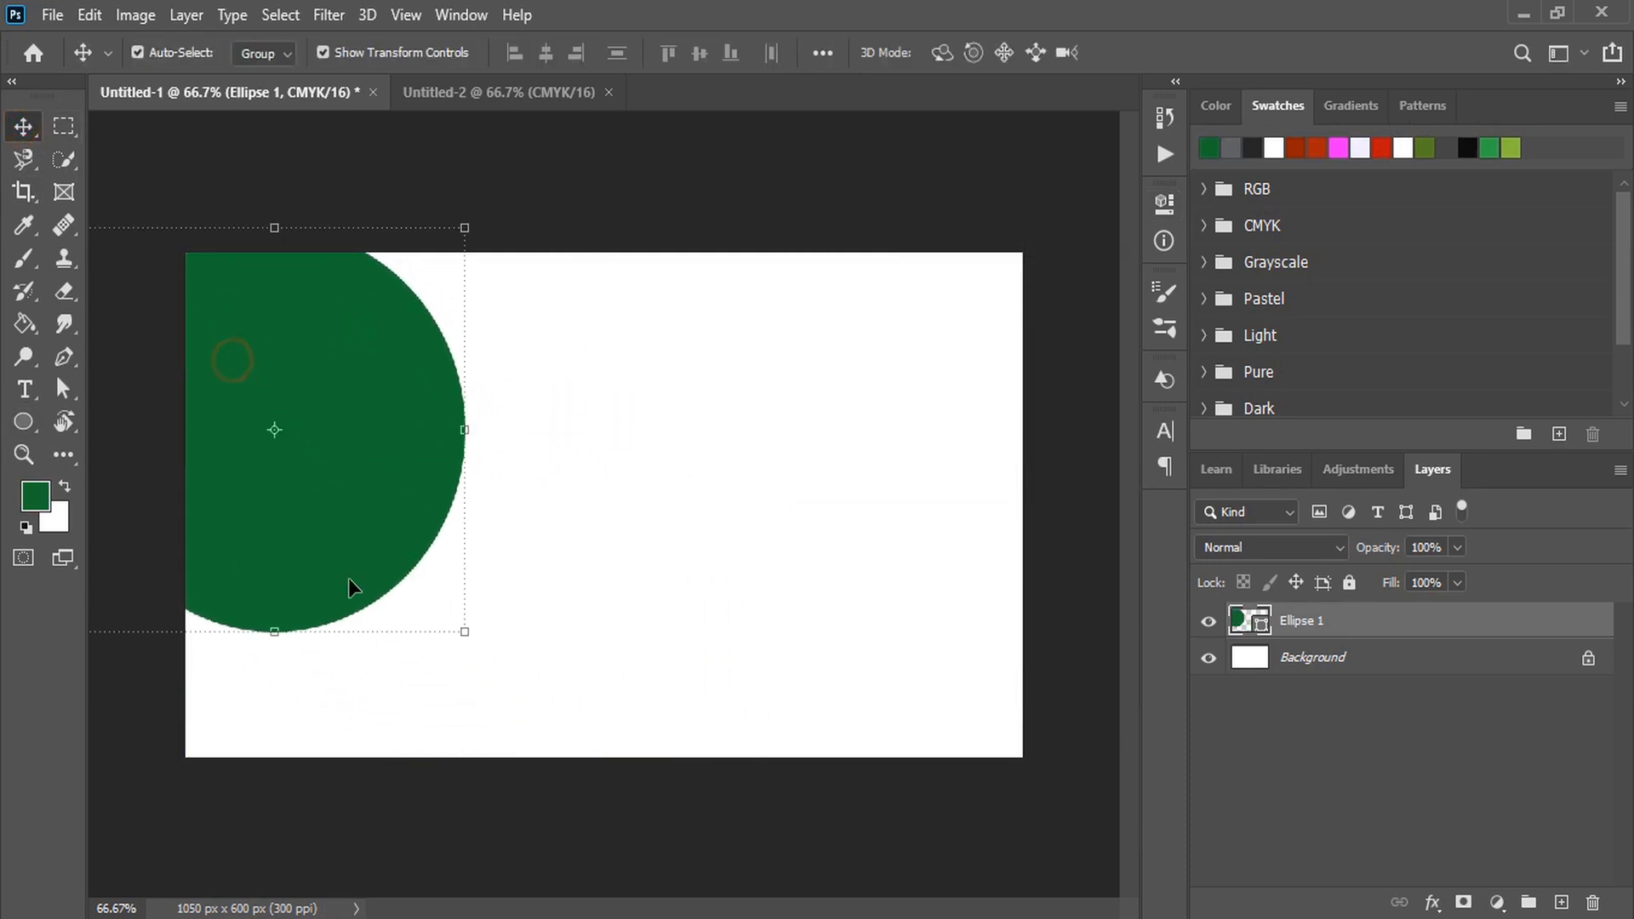
drag(460, 638, 668, 829)
drag(477, 587, 206, 523)
double_click(298, 489)
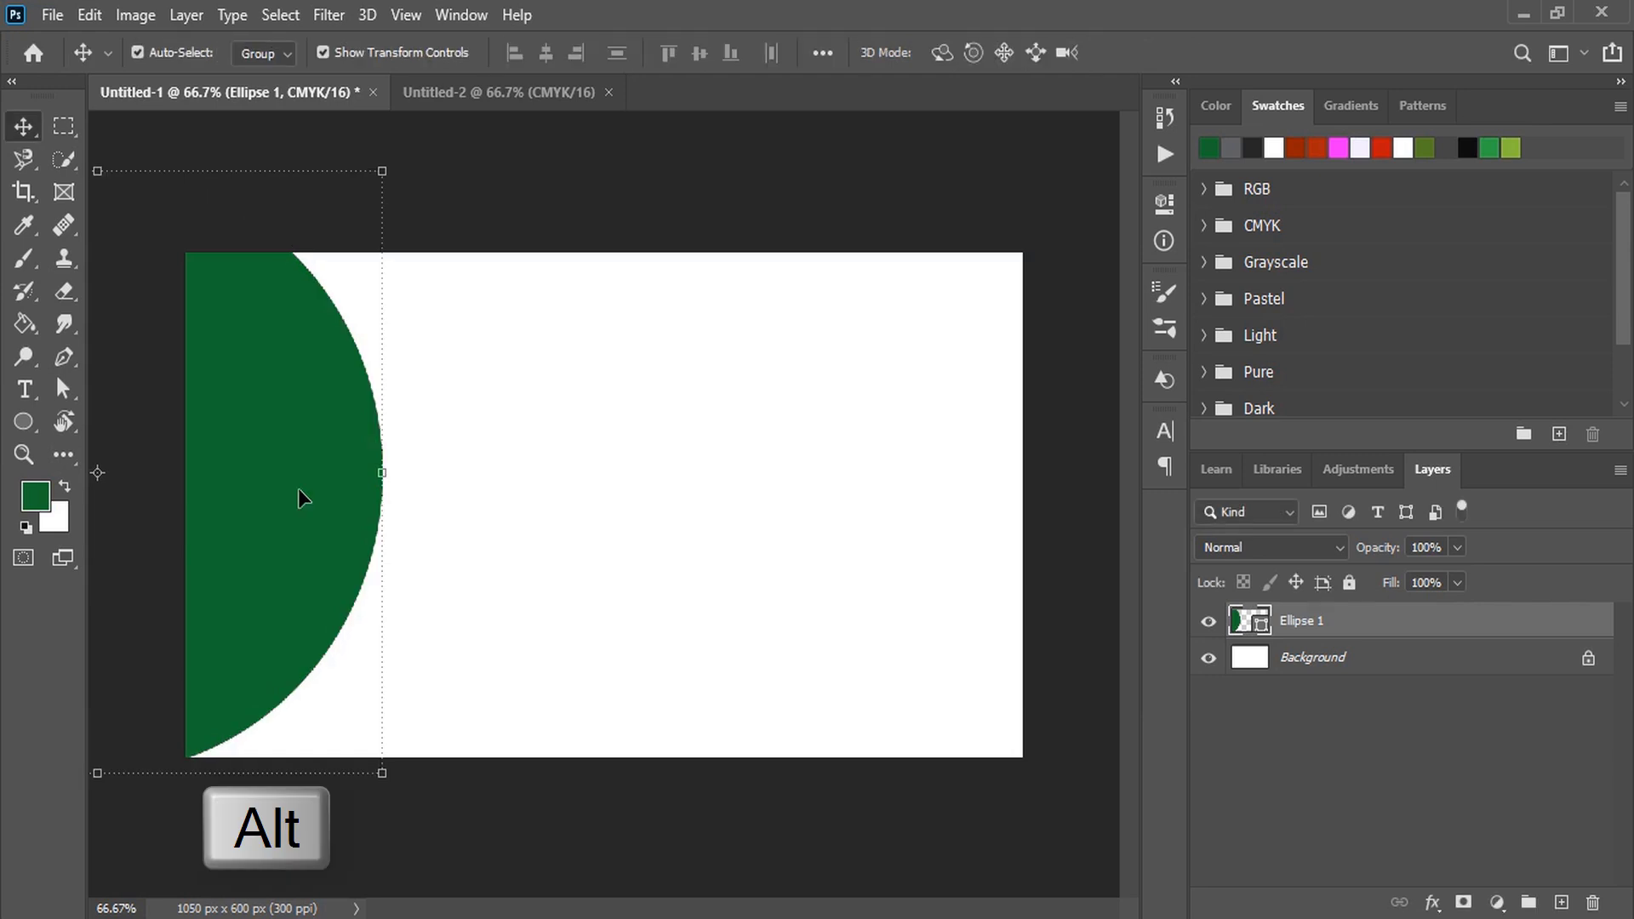
Duplicate the dark green circle slightly up and to the right, and set the copy's opacity to 79%.
drag(300, 504, 321, 414)
click(1457, 548)
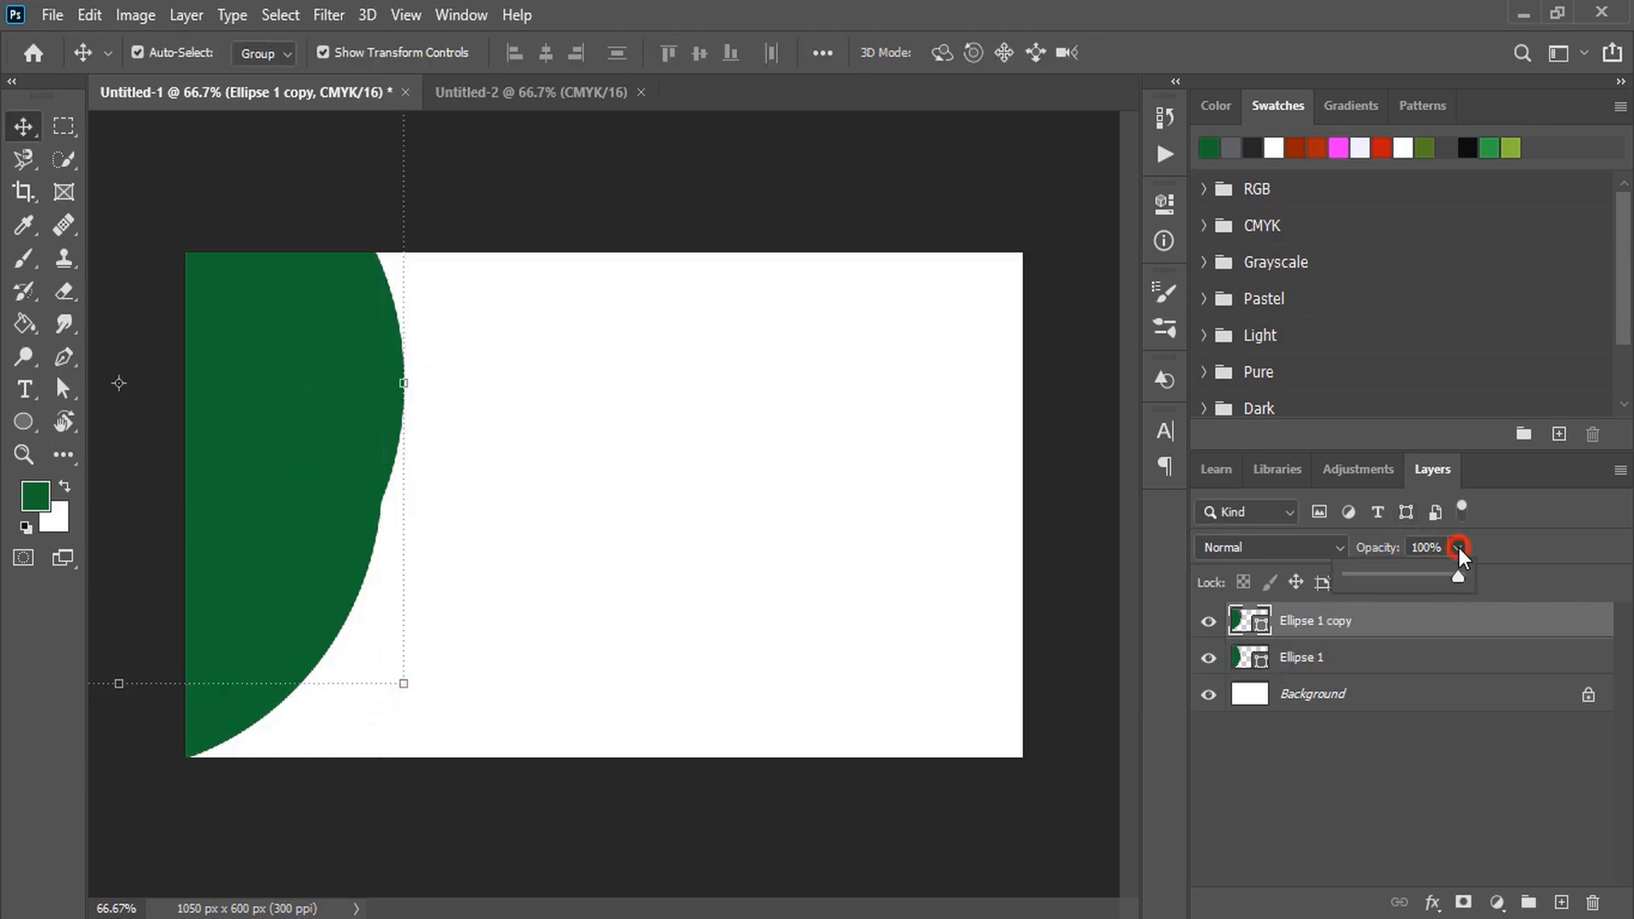
click(1437, 577)
click(638, 478)
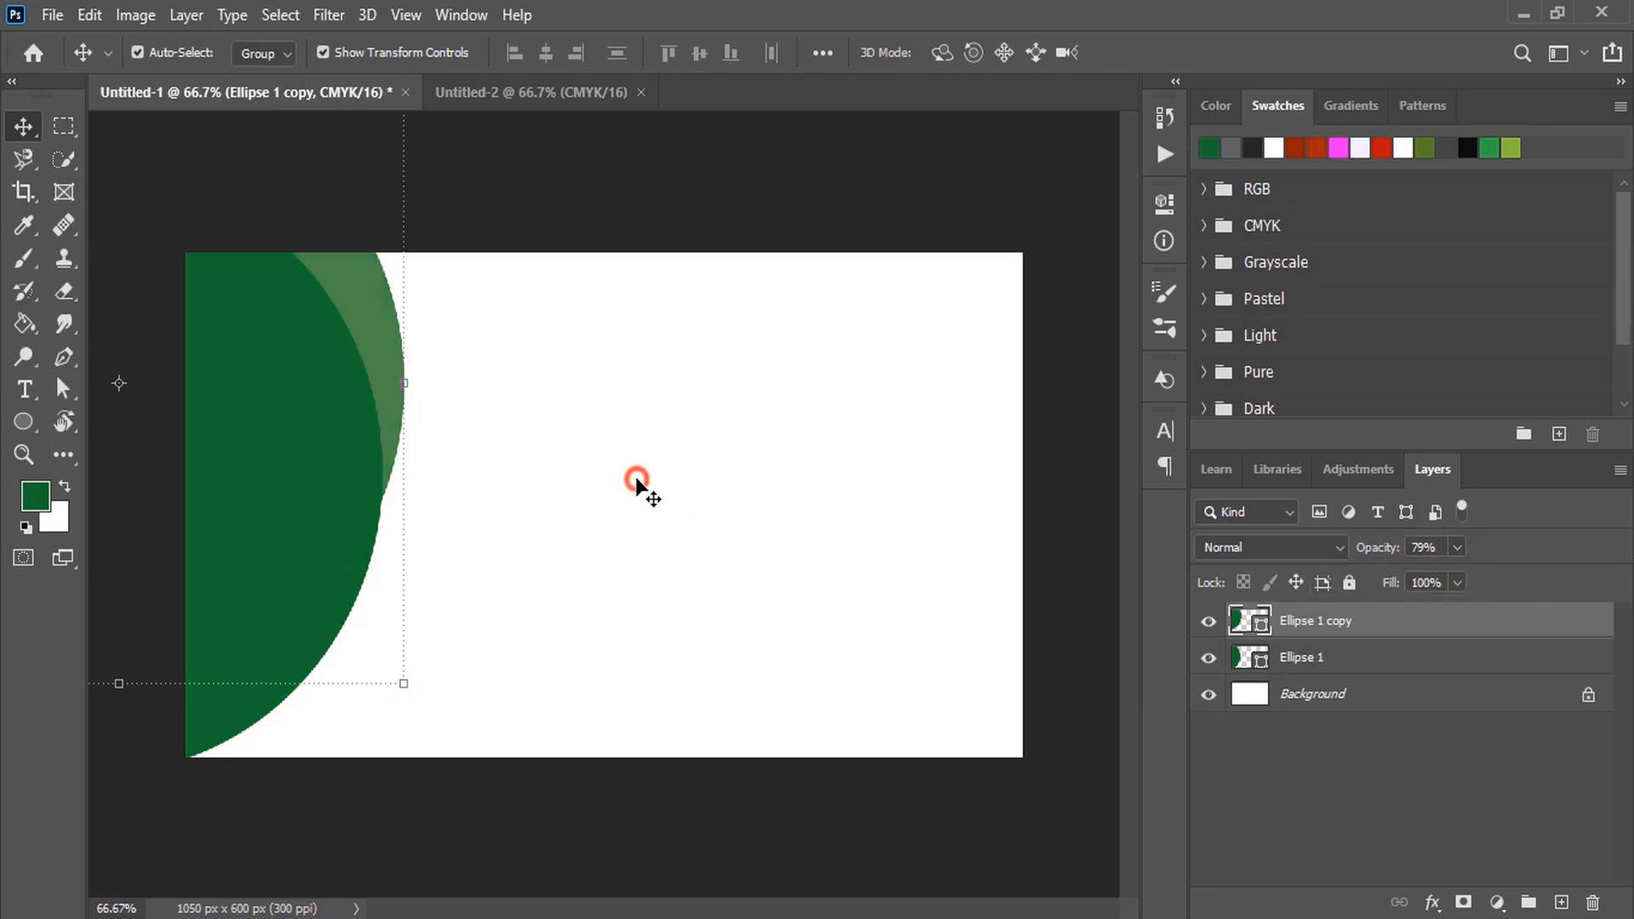
Fill the semi-transparent circle copy with light green.
click(404, 354)
click(1510, 150)
click(655, 461)
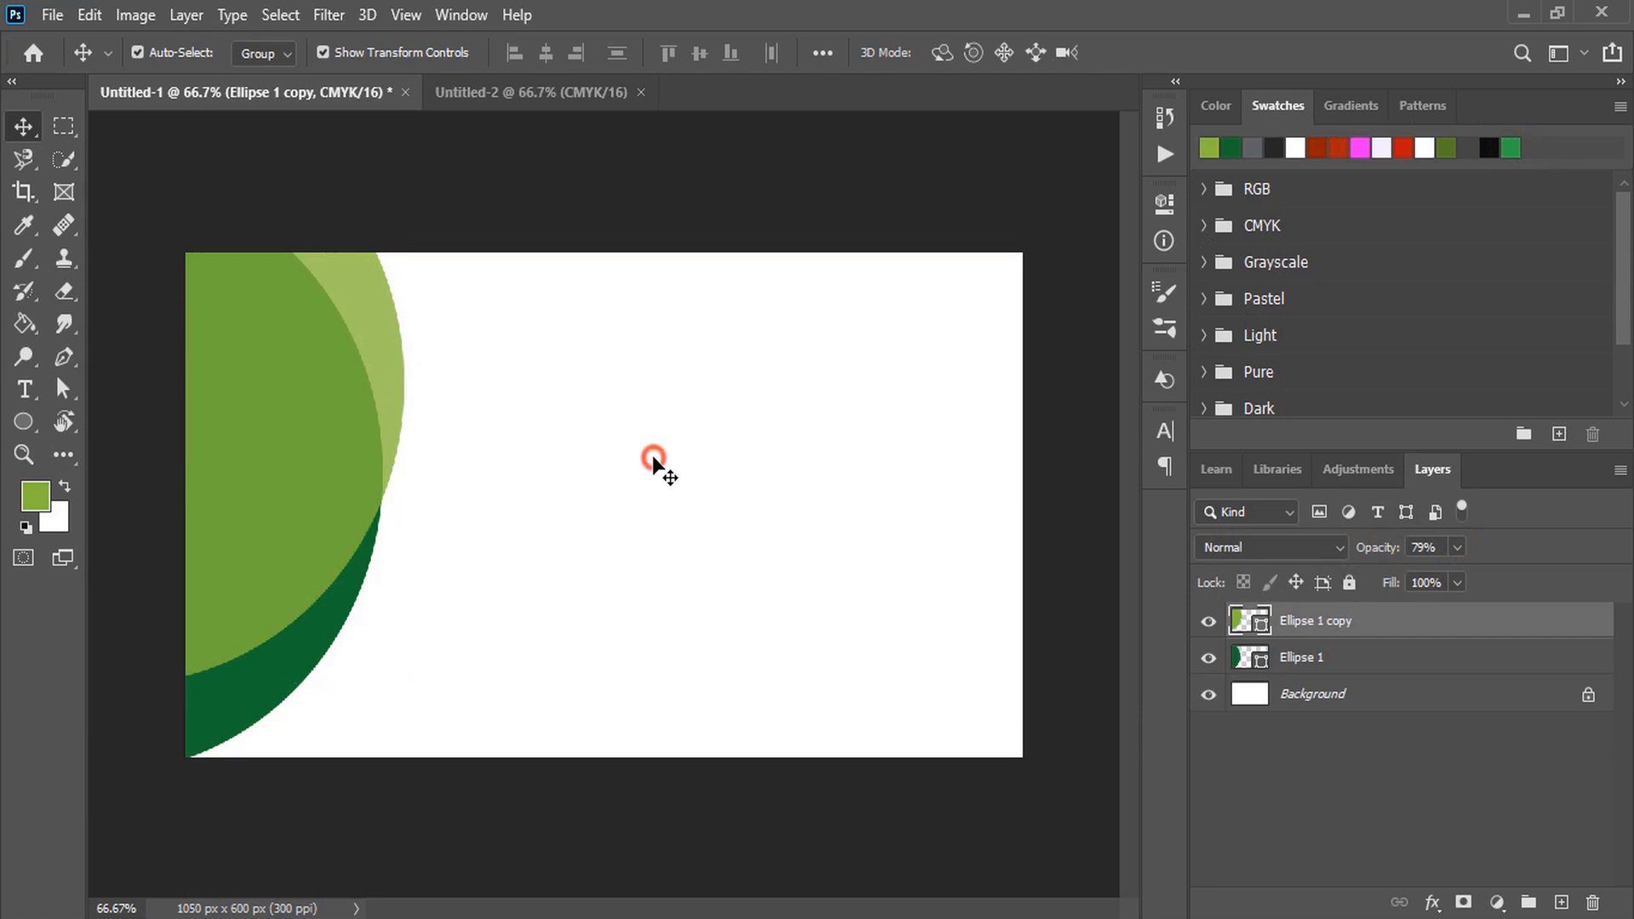
Shift the light green circle so it extends slightly past the dark green circle's upper-right arc.
drag(381, 355, 377, 398)
key(Up)
key(Up)
key(Up)
key(Up)
key(Up)
key(Up)
key(Up)
key(Up)
key(Up)
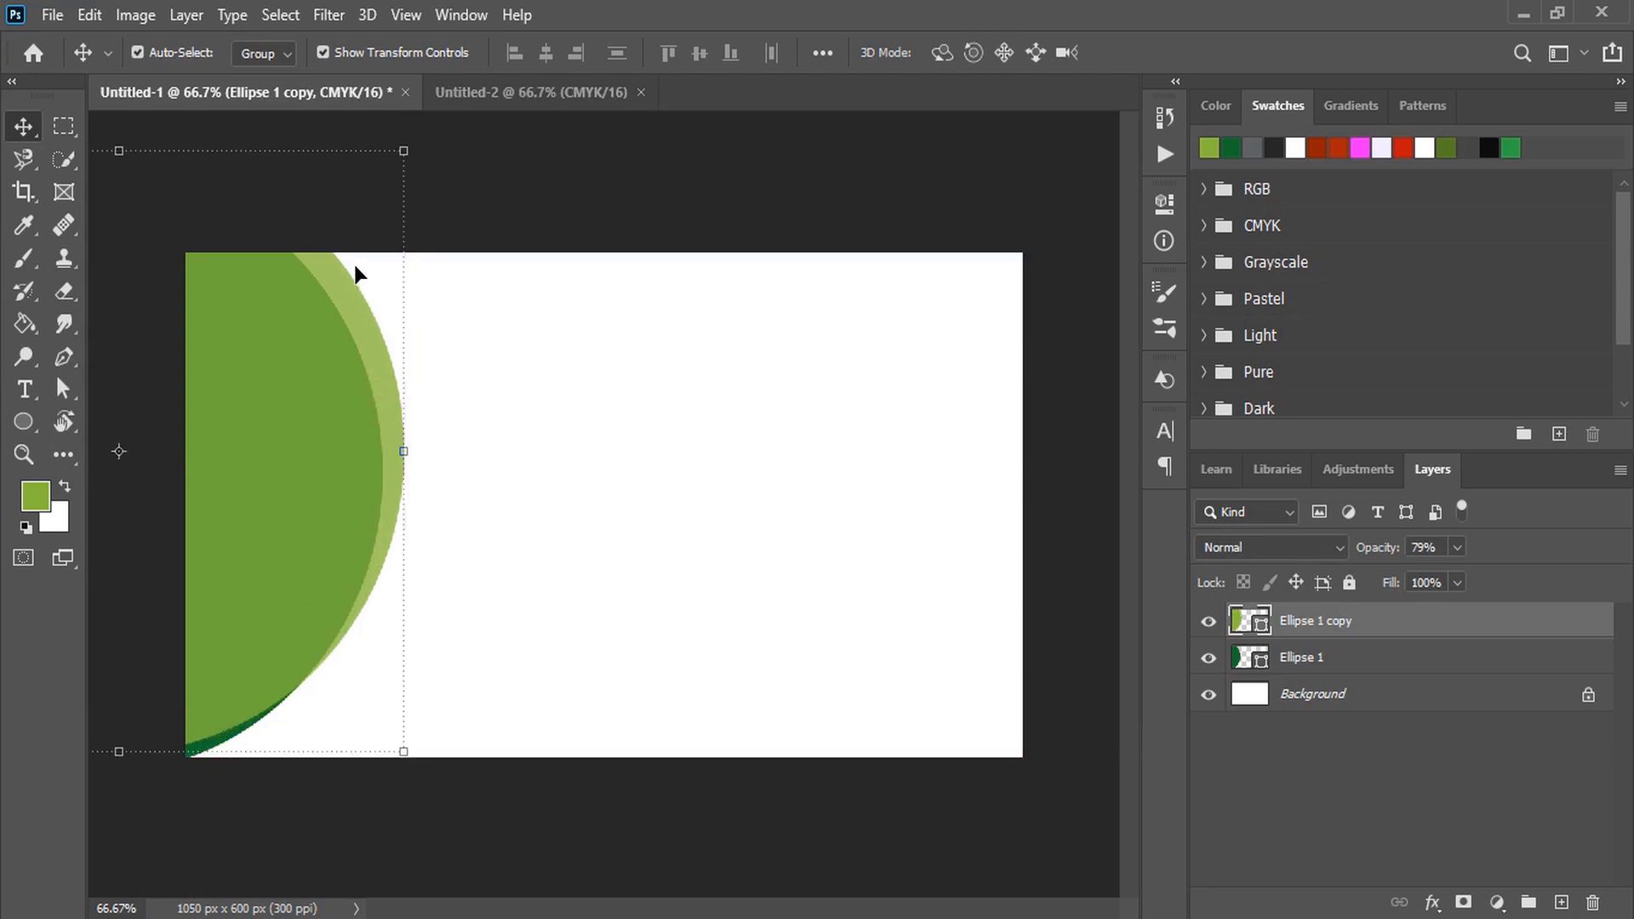
click(292, 420)
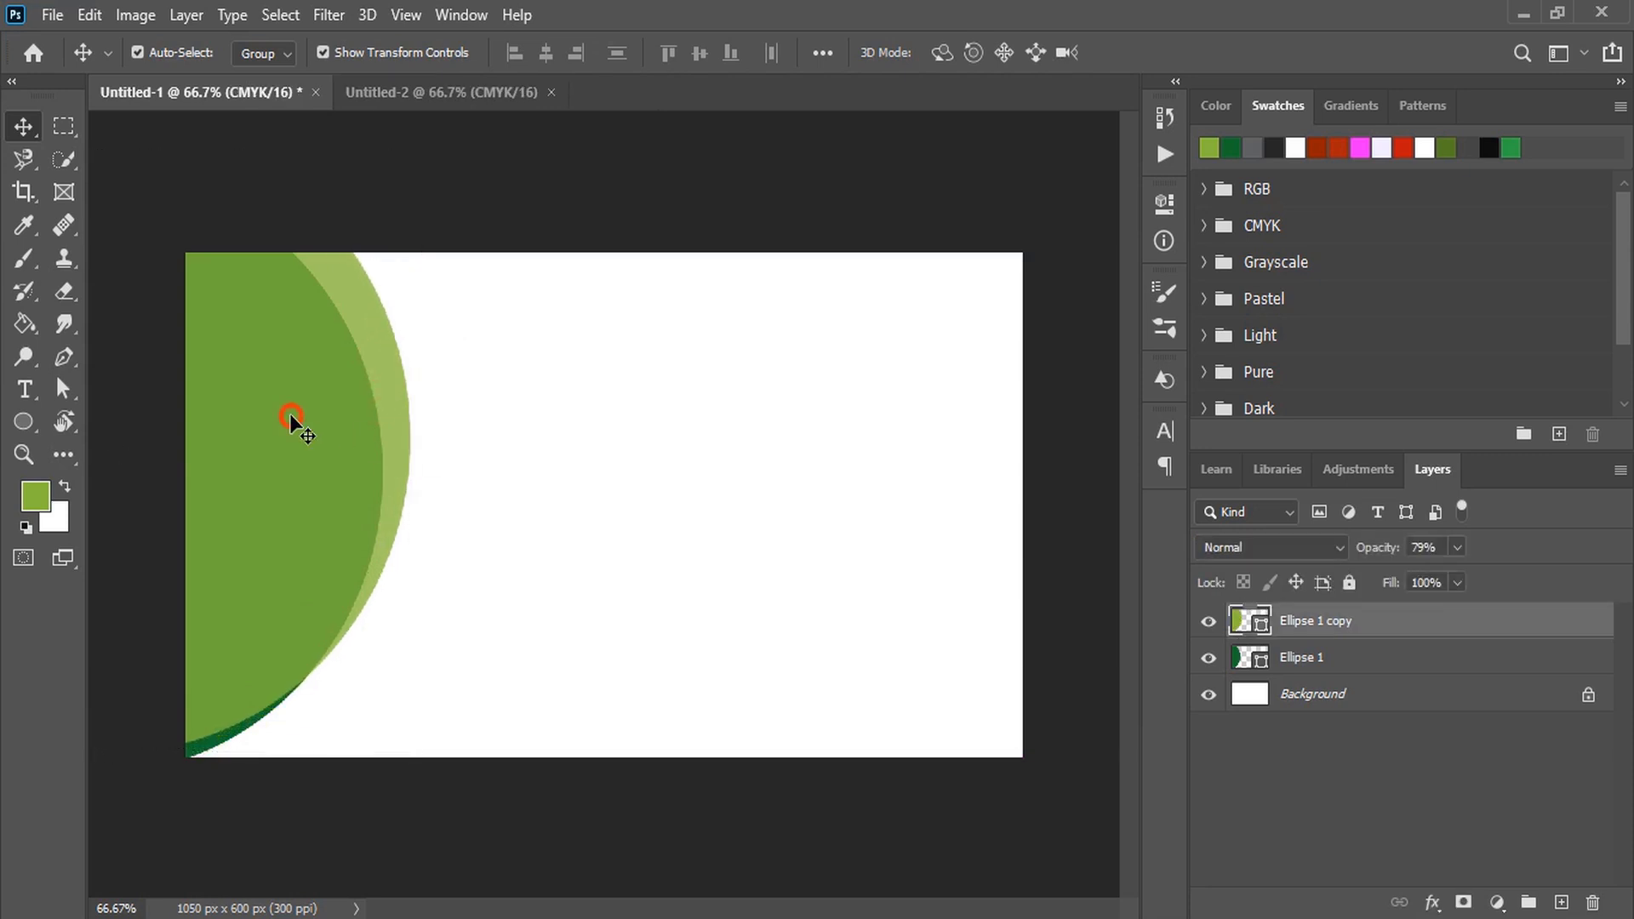
Move the dark green Ellipse 1 layer above the light green Ellipse 1 copy layer.
click(1325, 664)
mouse_move(1336, 659)
mouse_down()
mouse_move(1396, 622)
mouse_move(1338, 628)
mouse_up()
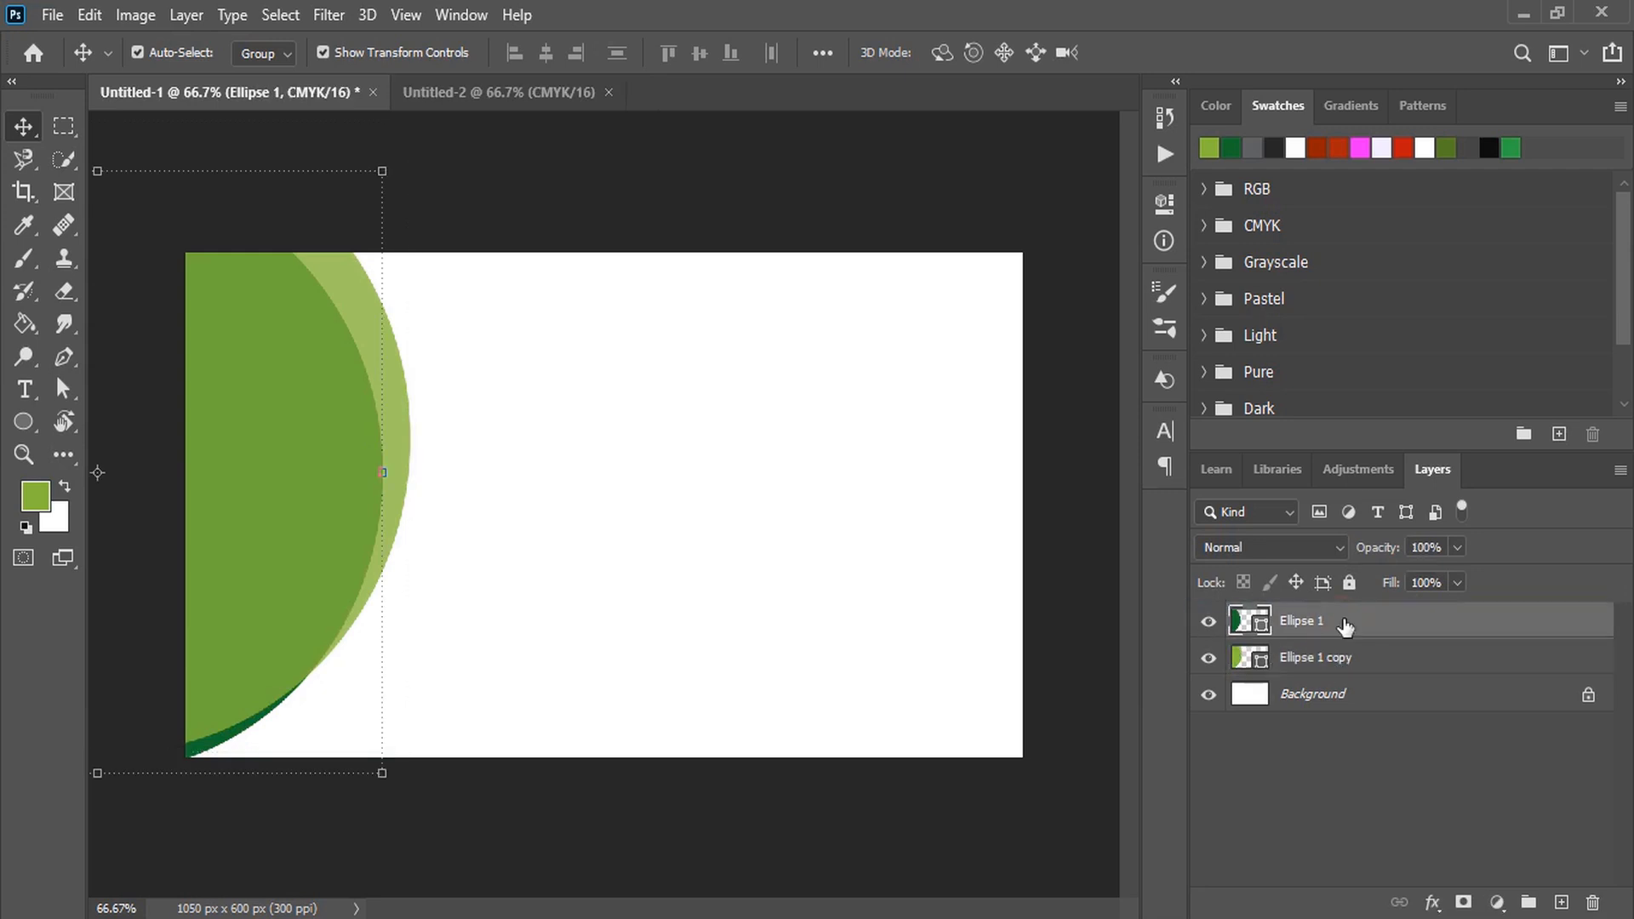
click(303, 464)
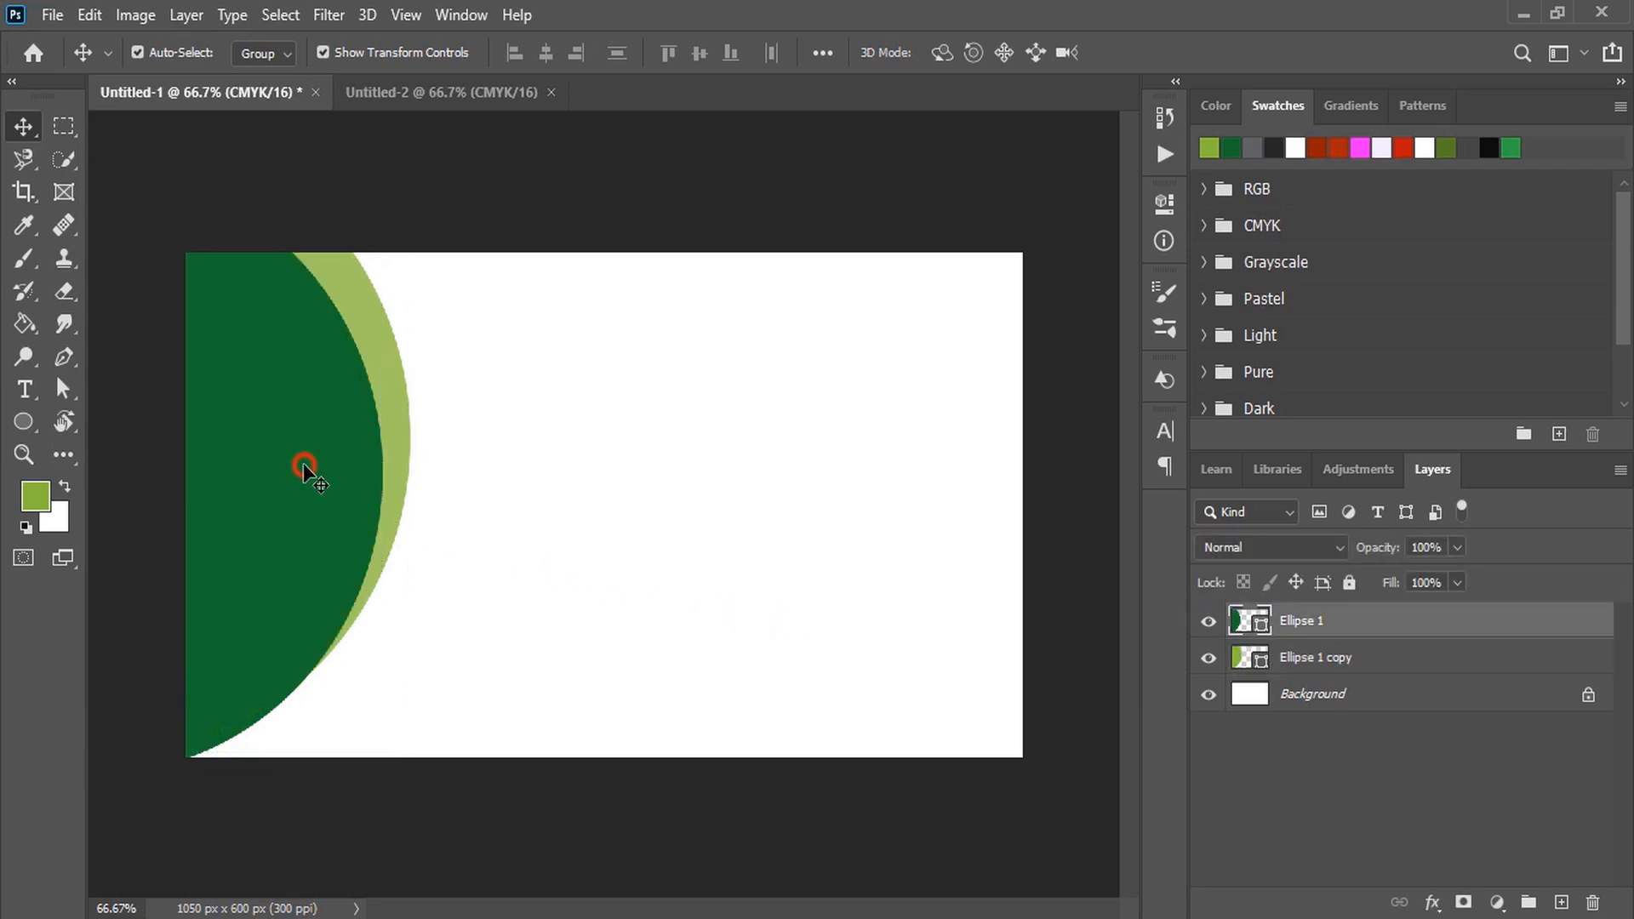
Duplicate the dark green circle into the card's upper-left corner with an olive green fill and 71% opacity.
drag(268, 452, 647, 263)
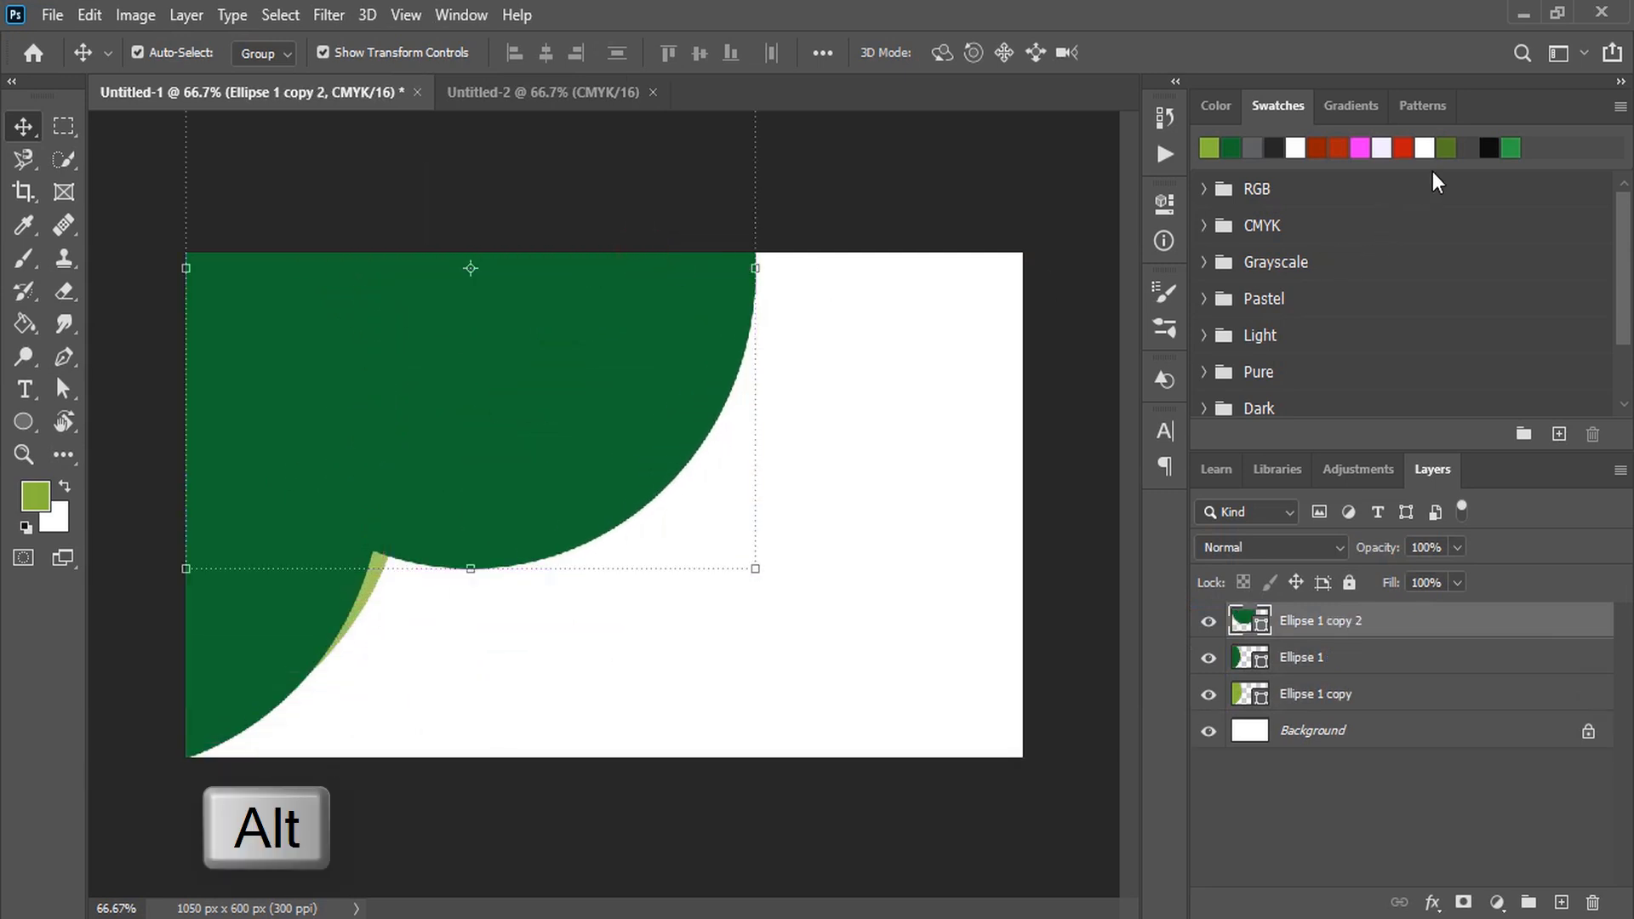
click(1447, 147)
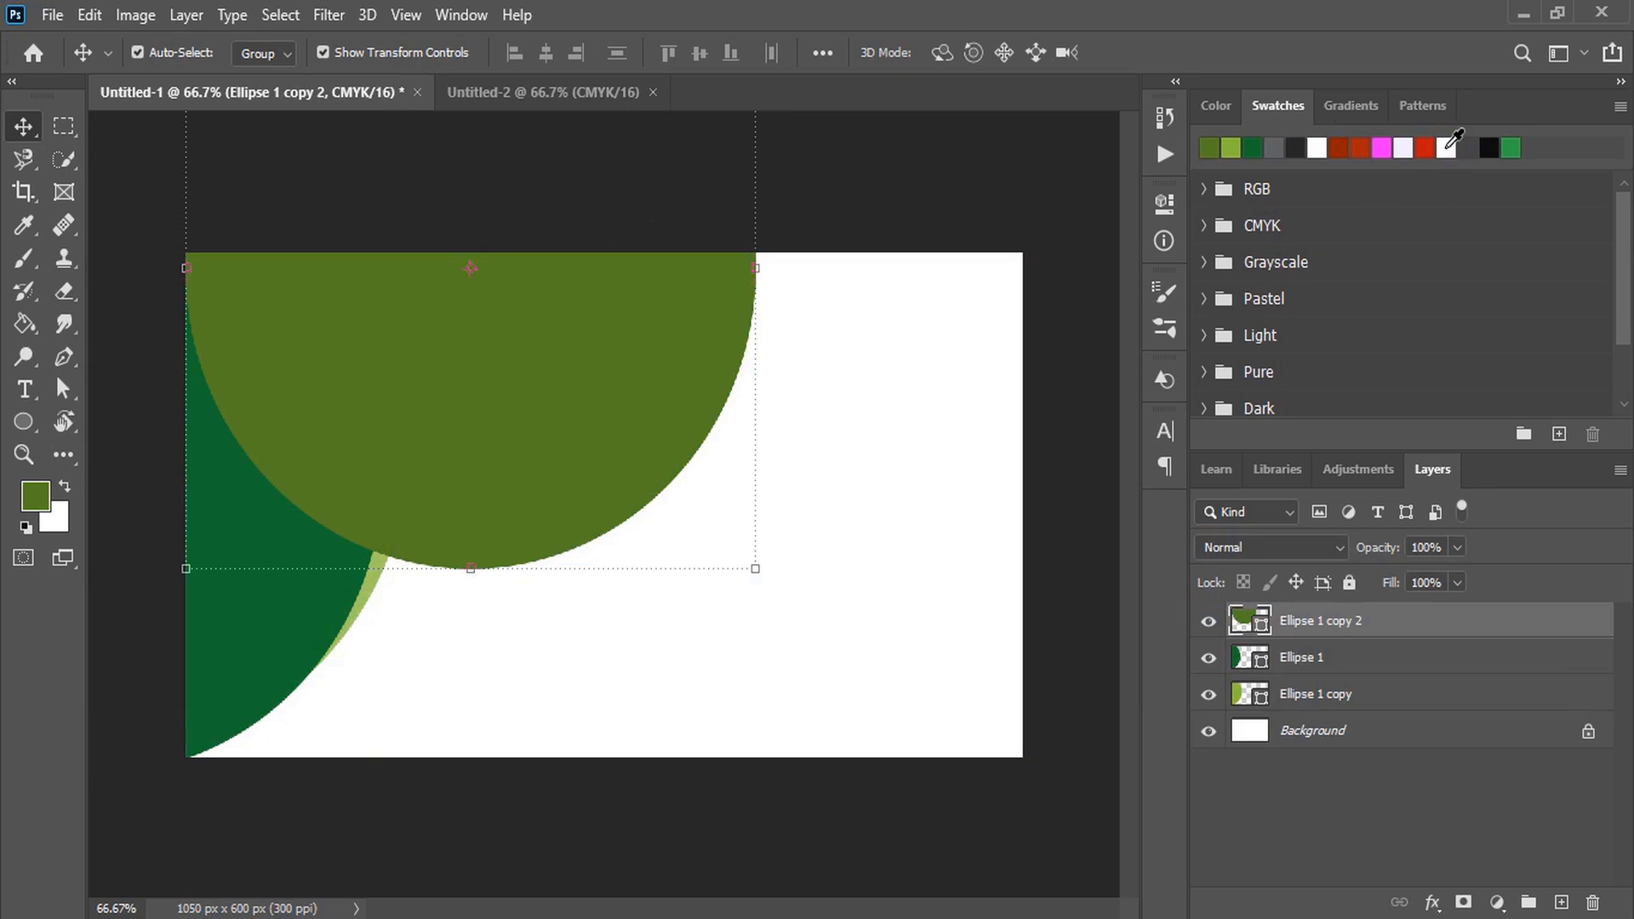
click(1457, 548)
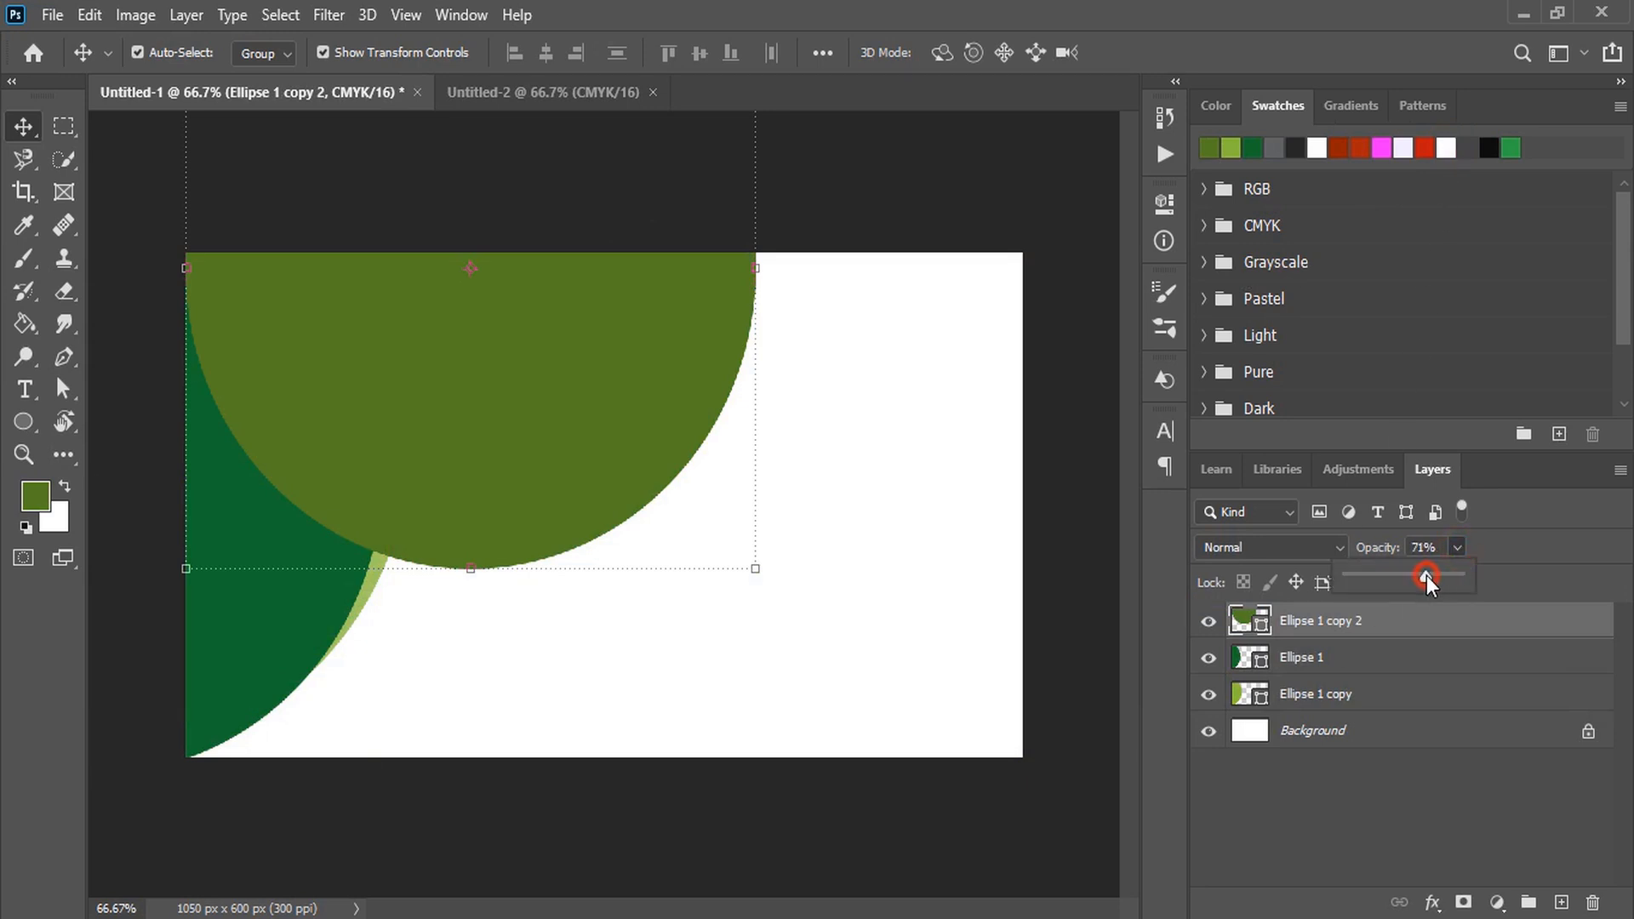
click(1426, 575)
click(731, 626)
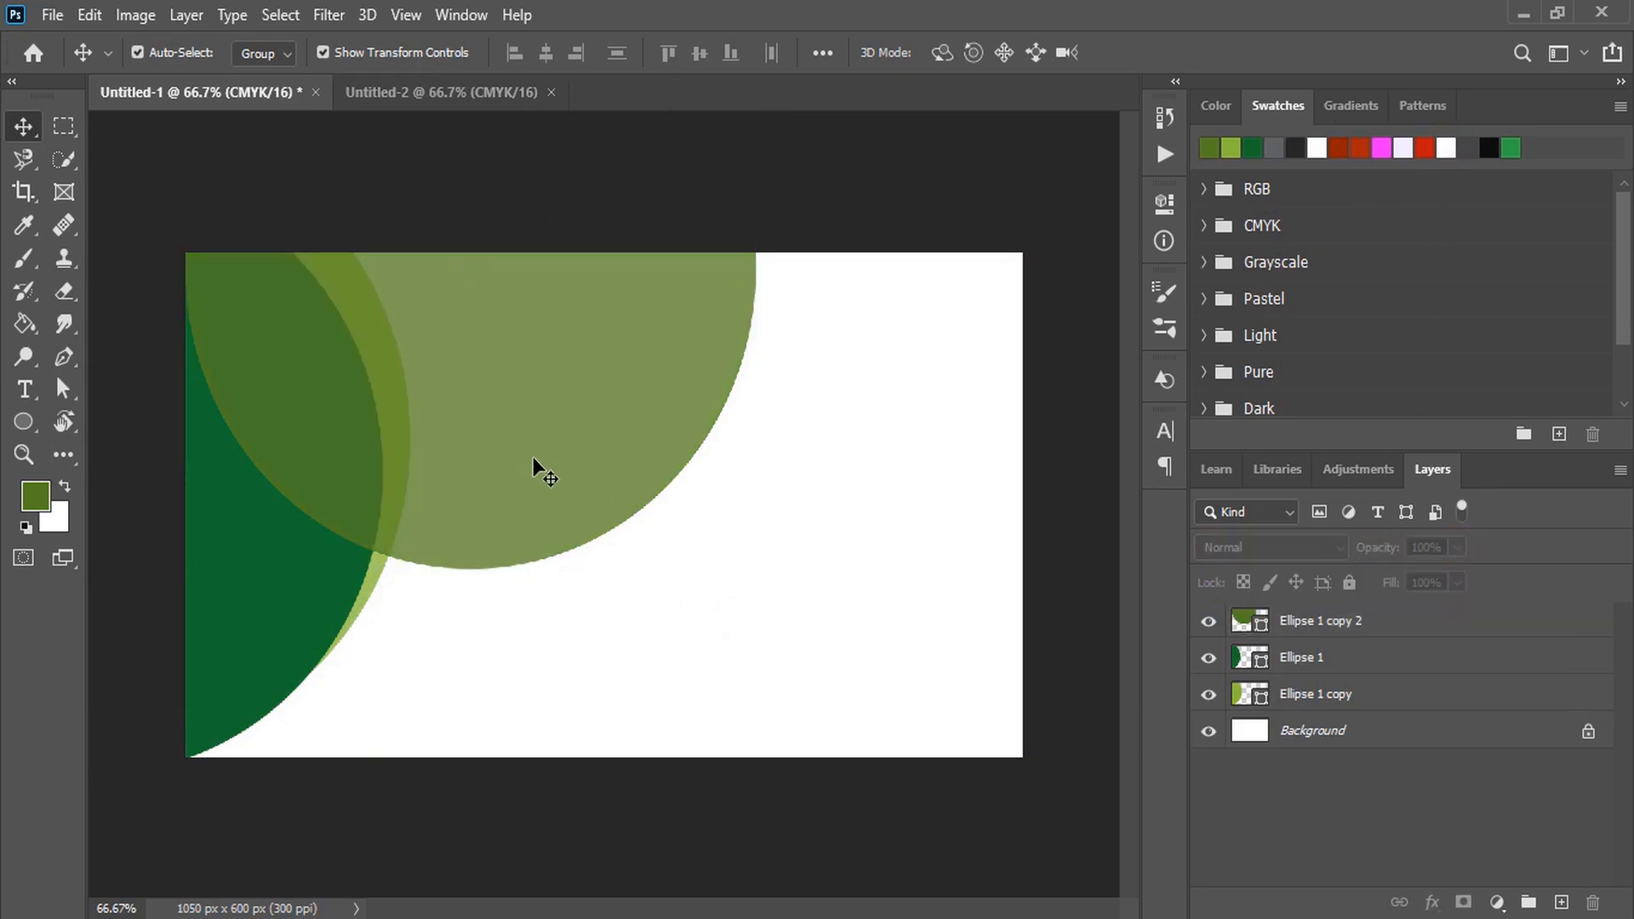
drag(534, 458, 376, 354)
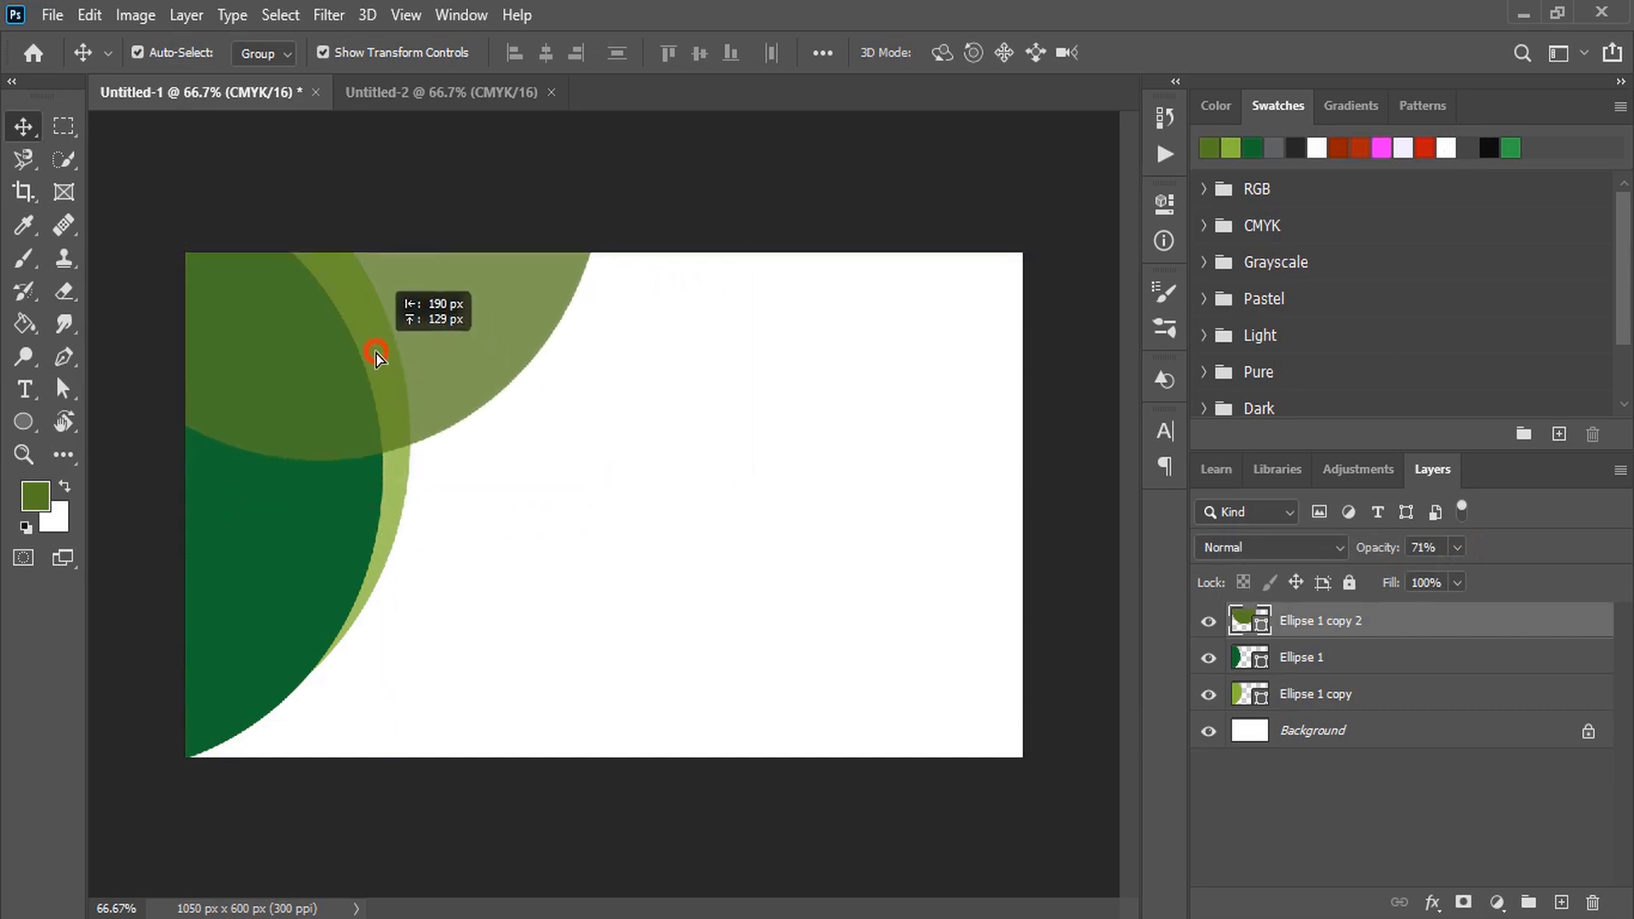
Duplicate the dark green, light green and olive circles and arrange the copies along the card's right side and lower-right corner.
drag(263, 539, 902, 723)
drag(401, 493, 961, 557)
drag(467, 357, 992, 467)
drag(740, 408, 970, 598)
Duplicate the dark green circle into the upper-left corner, filling the copy dark gray and stacking it above the olive circle.
drag(270, 566, 249, 334)
click(1295, 149)
key(alt+BackSpace)
drag(1319, 732, 1320, 640)
click(1474, 151)
key(alt+BackSpace)
click(511, 208)
Duplicate the dark gray circle into the card's lower-right corner and bring the copy to the top of the layer stack.
click(258, 356)
drag(258, 356, 865, 766)
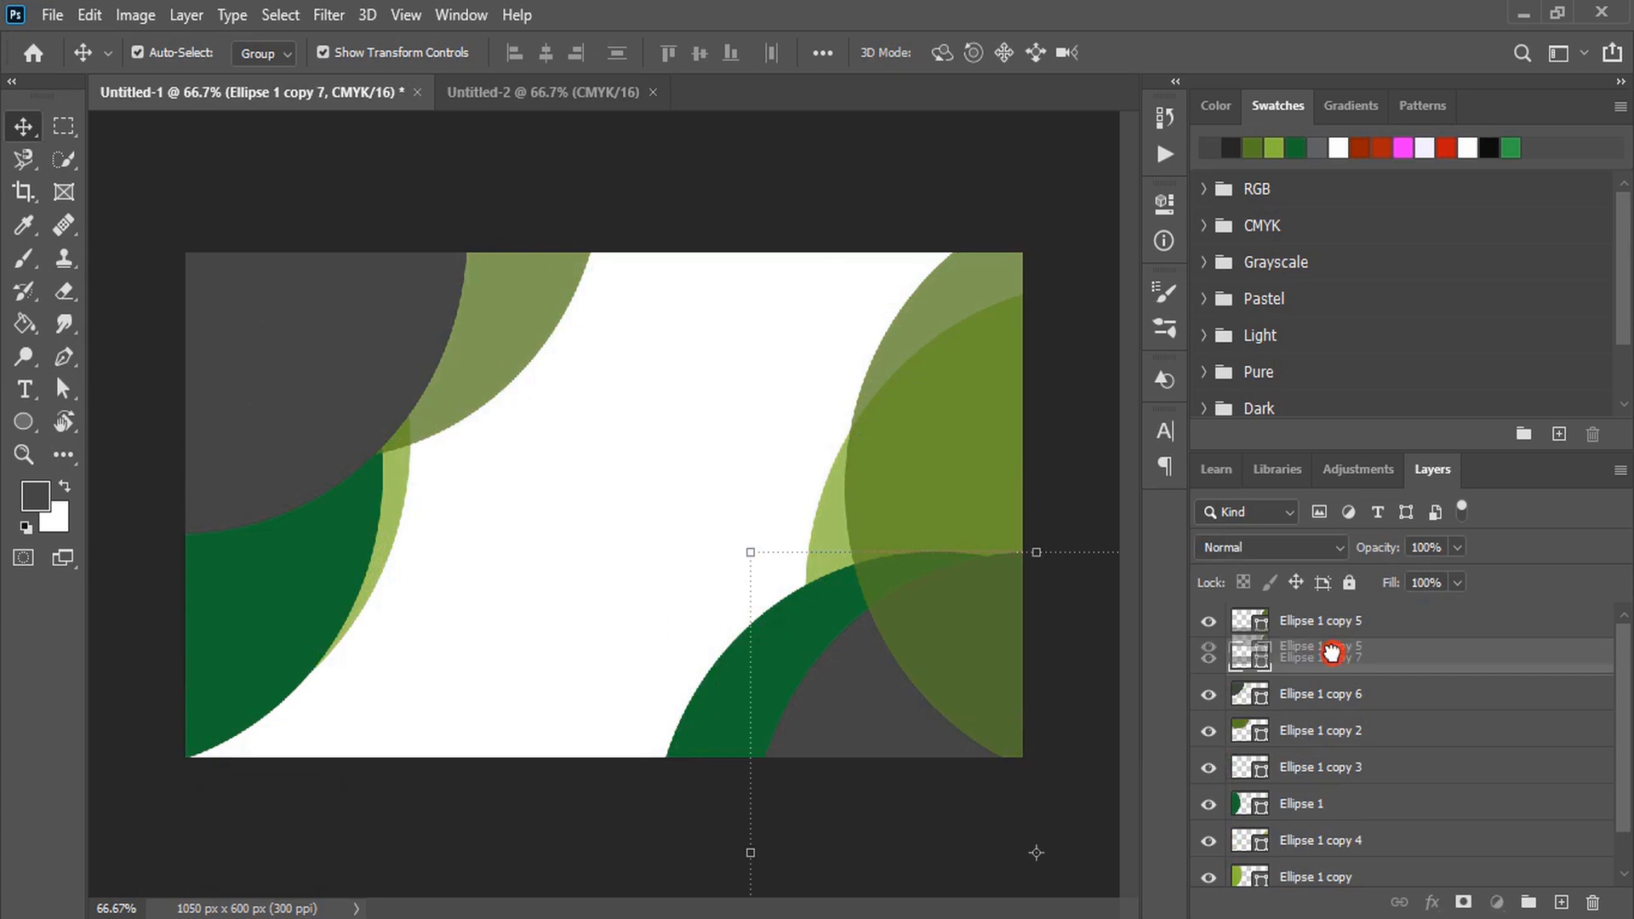
drag(1331, 669, 1329, 620)
click(557, 153)
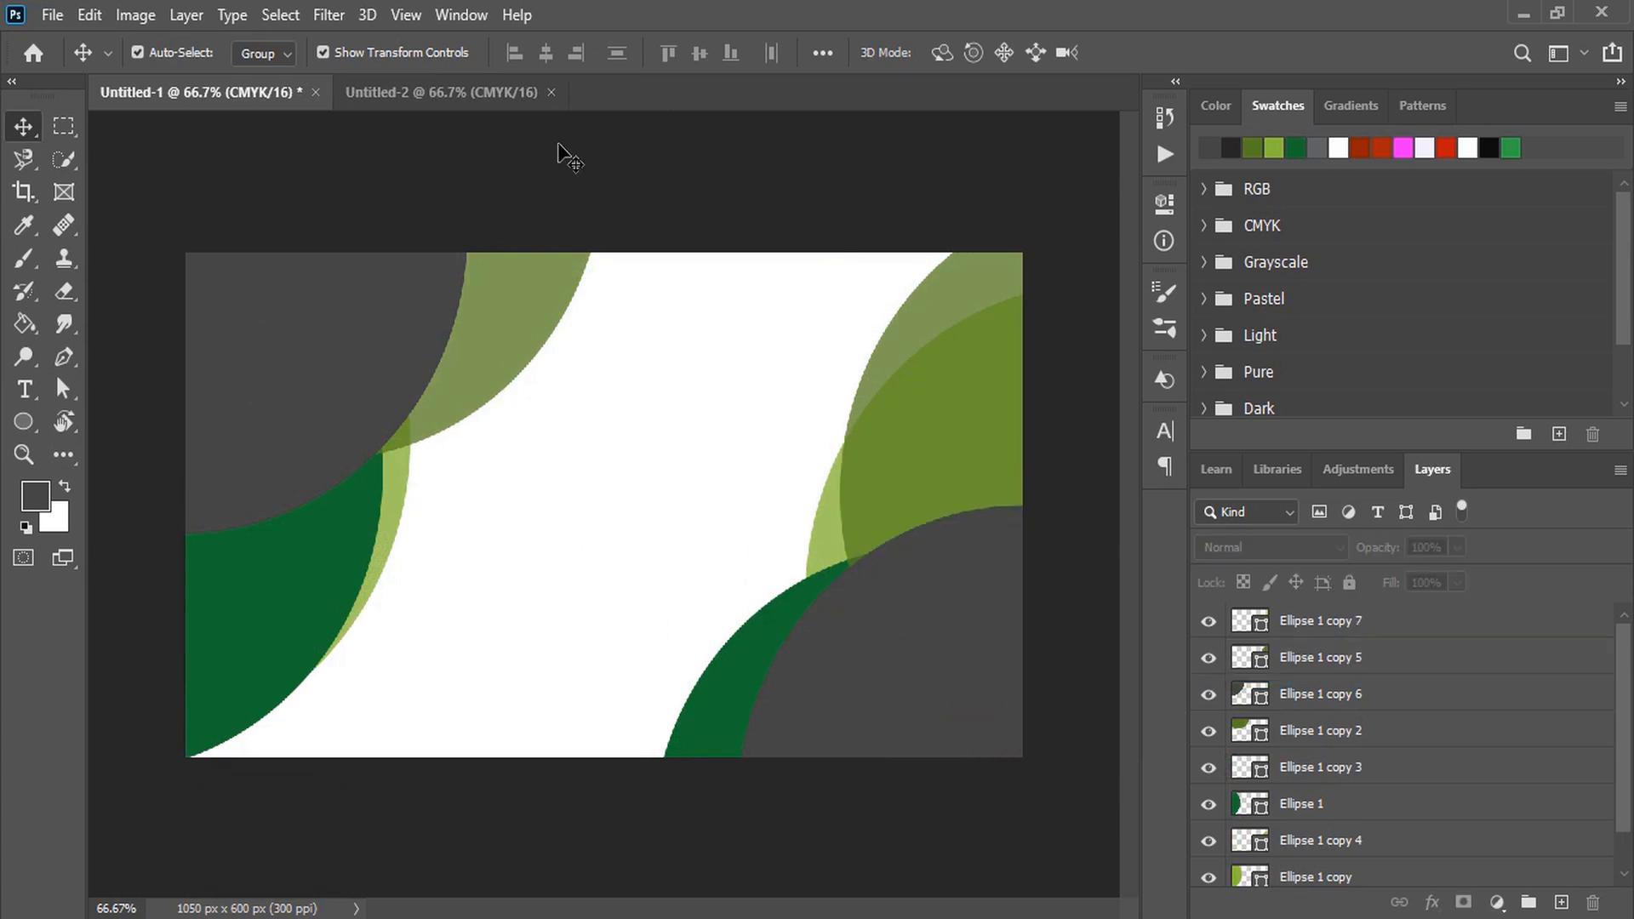
In the Untitled-2 document, draw a 474 px circle near the card's lower middle and fill it dark green.
click(444, 93)
click(24, 422)
drag(431, 406, 901, 799)
click(828, 396)
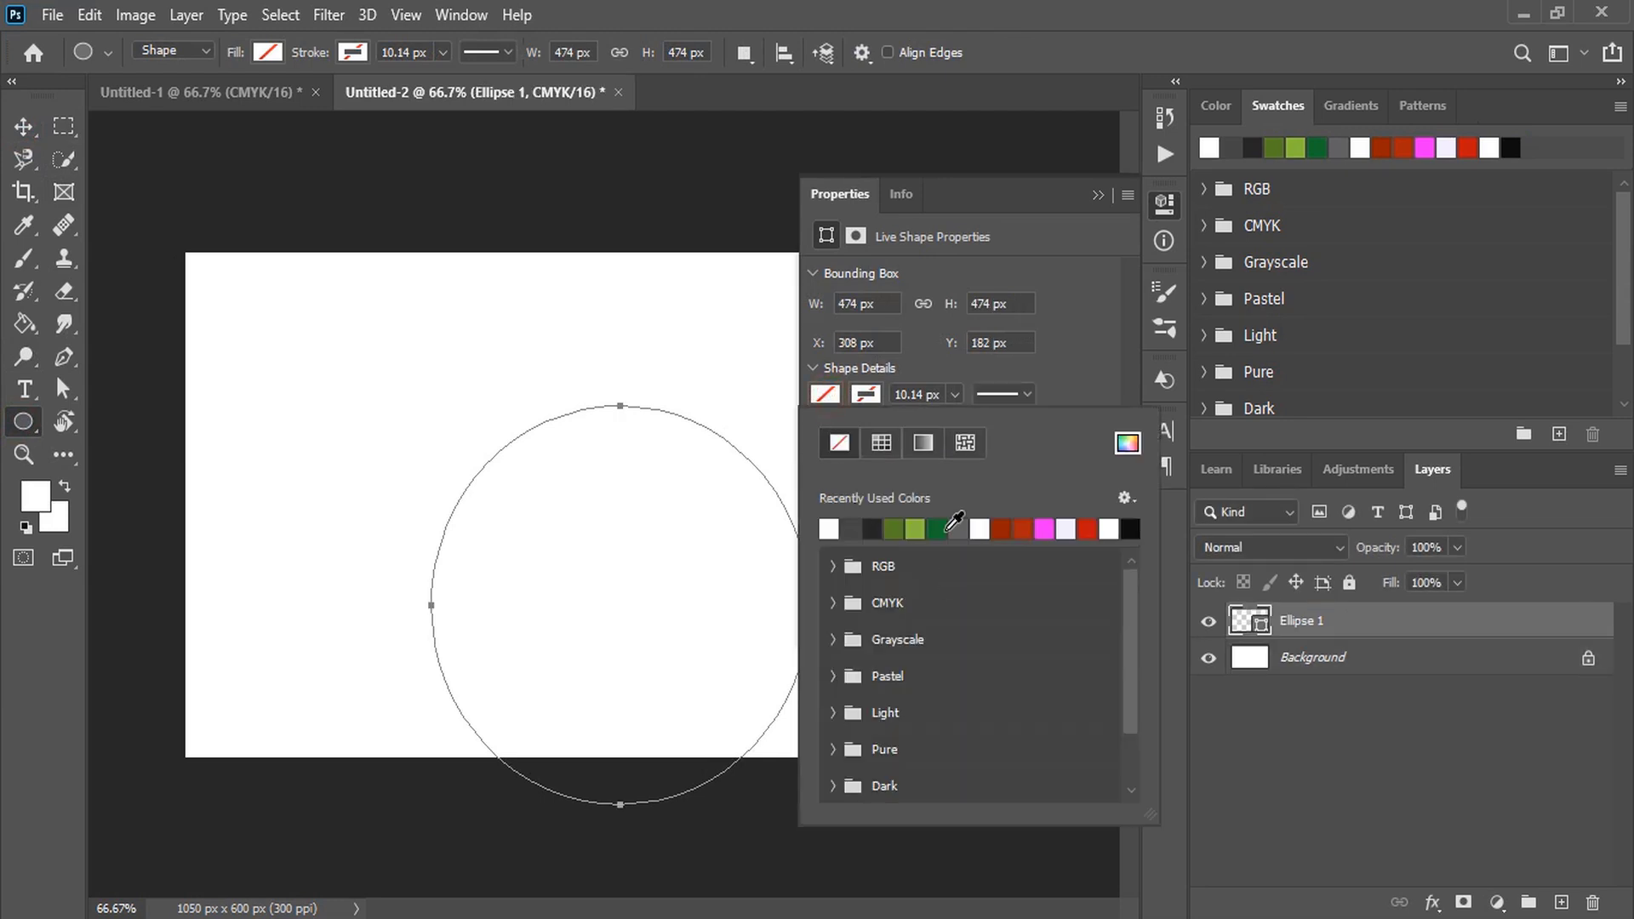
click(941, 528)
click(1064, 259)
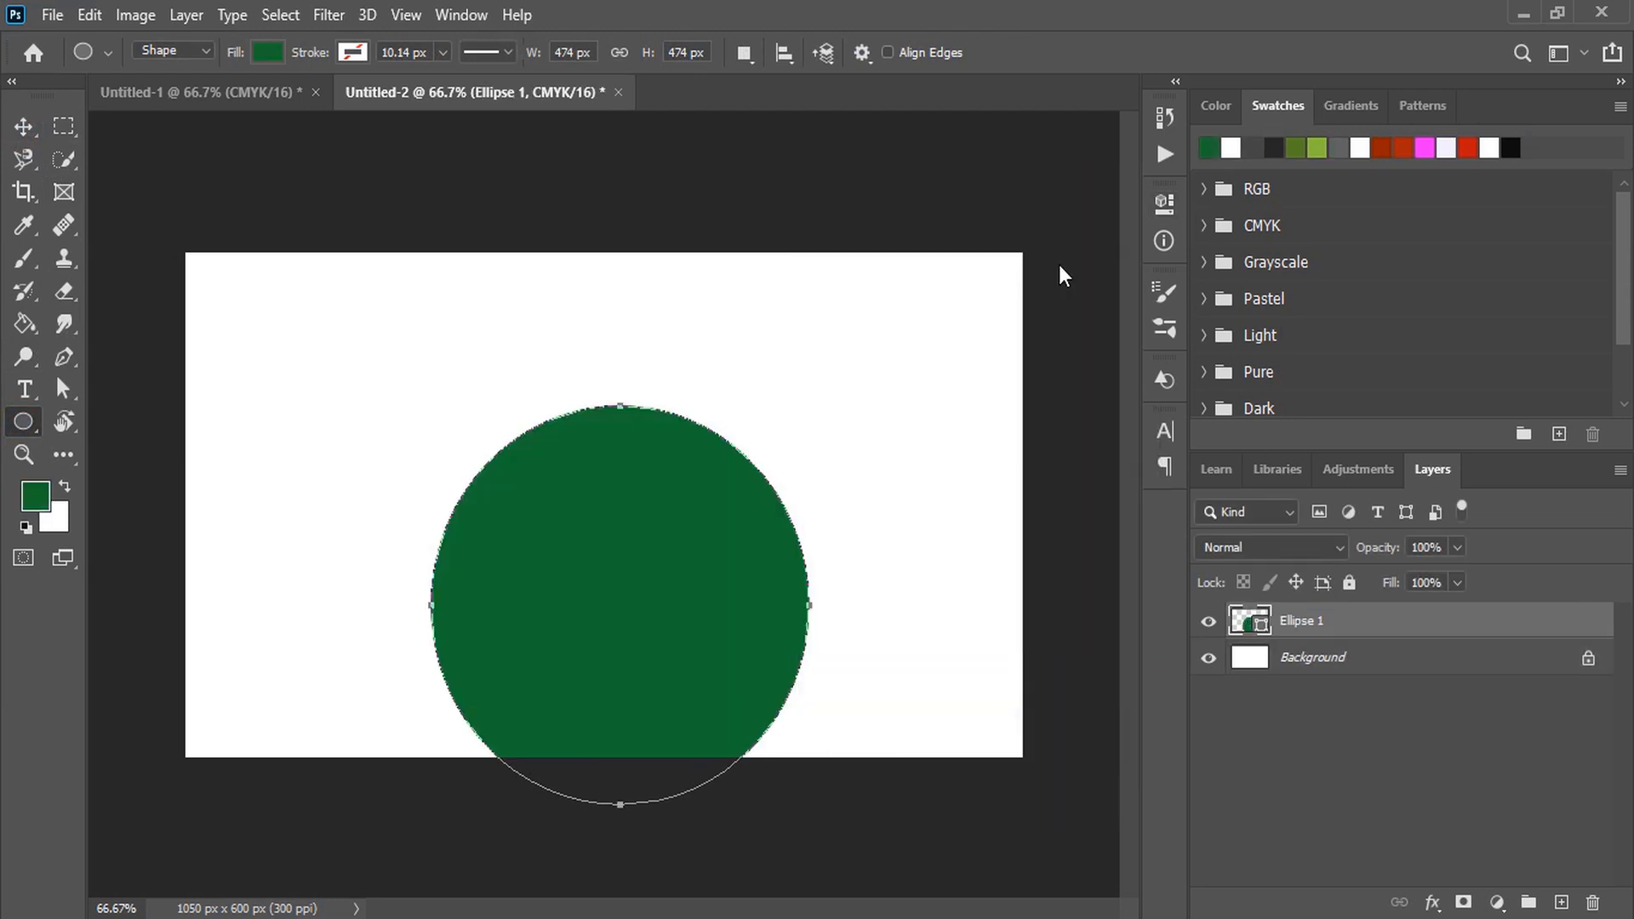
Enlarge the dark green circle beyond the card's height and center it vertically, partly off the card's left edge.
click(23, 126)
drag(437, 521, 286, 414)
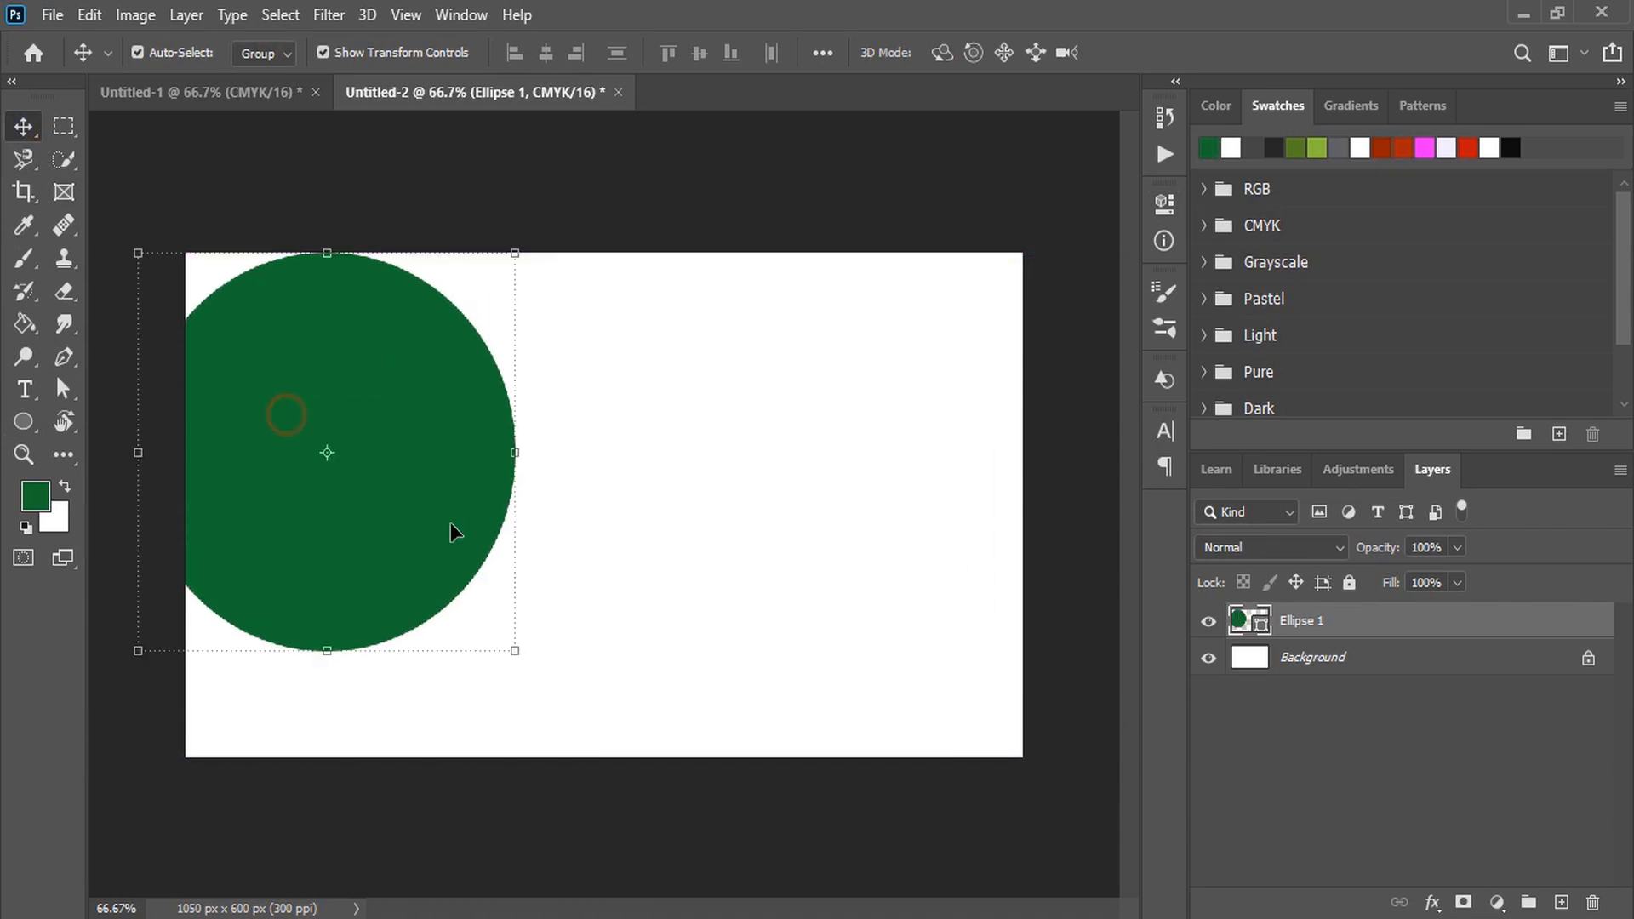
drag(517, 656, 704, 820)
drag(443, 589, 423, 554)
key(Return)
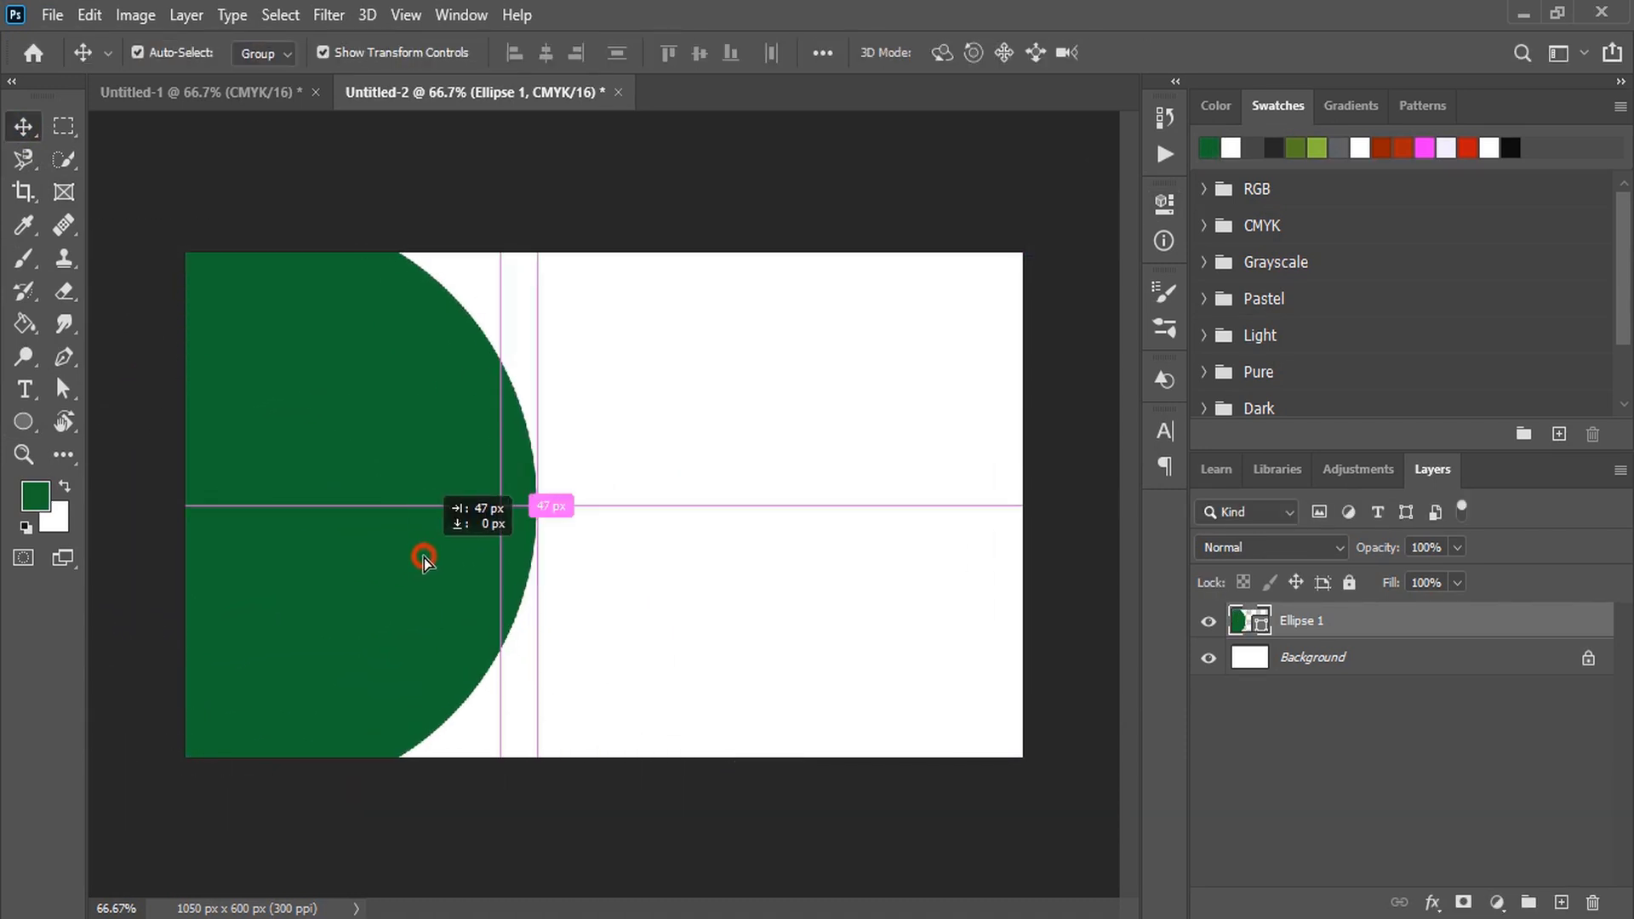
Place an olive green copy of the circle behind the dark green one, scaled to about 108.67% and shifted slightly upward.
click(1311, 146)
drag(1447, 621, 1489, 661)
key(ctrl+t)
drag(261, 214, 261, 164)
drag(529, 555, 522, 539)
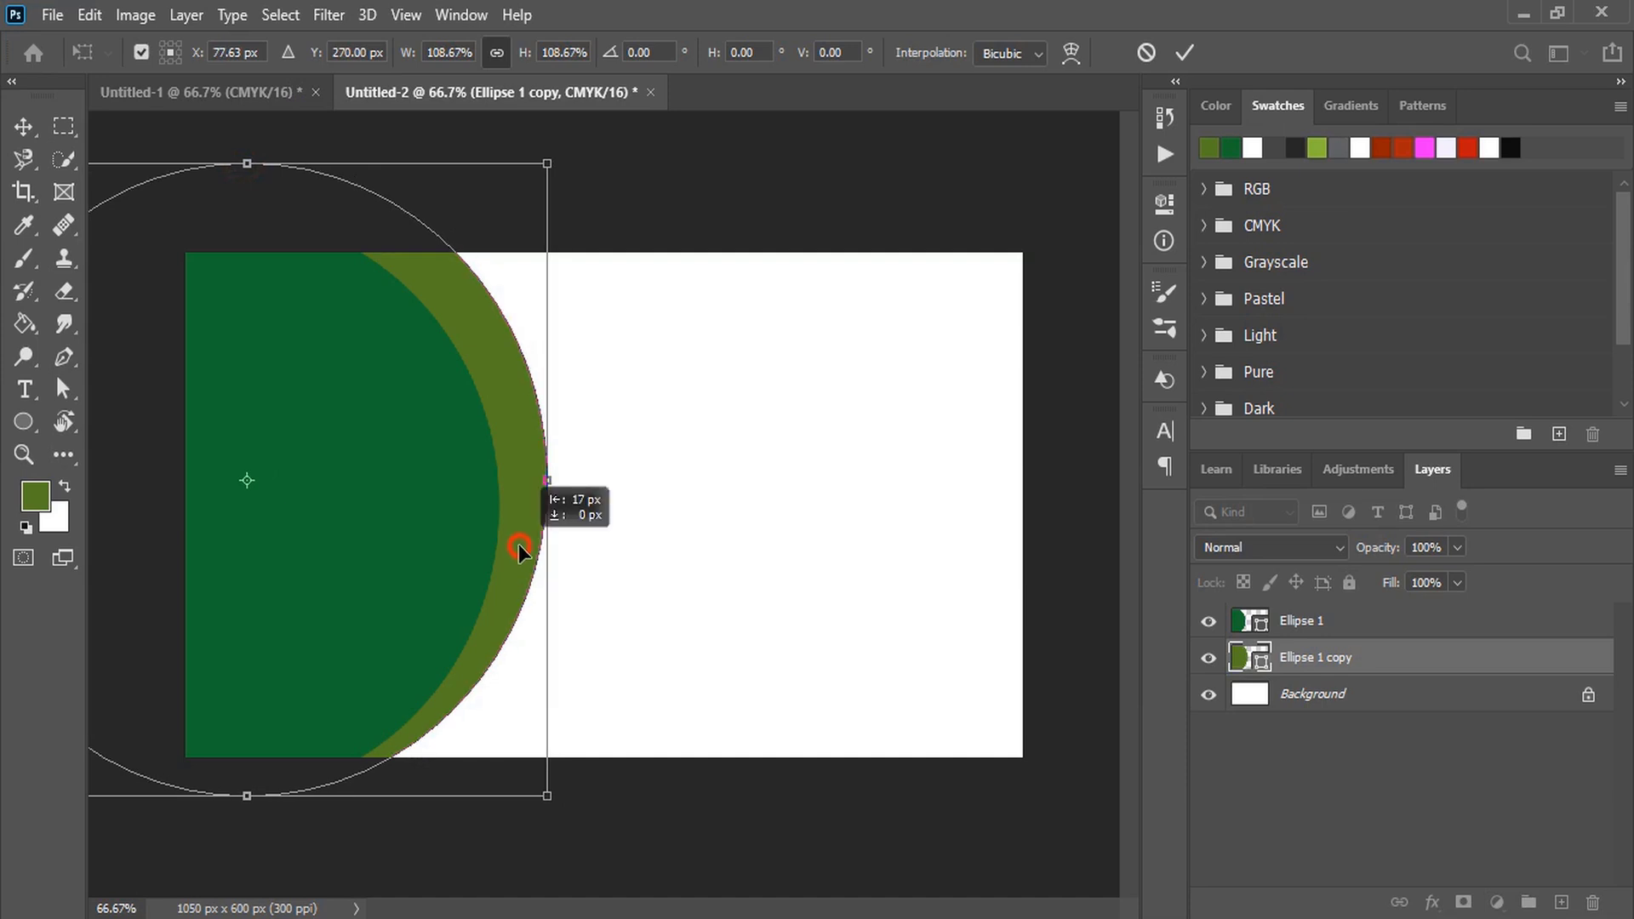
key(Return)
Duplicate the dark green circle into the card's lower-left corner with a dark gray fill and 48% opacity.
click(379, 464)
drag(379, 425, 431, 608)
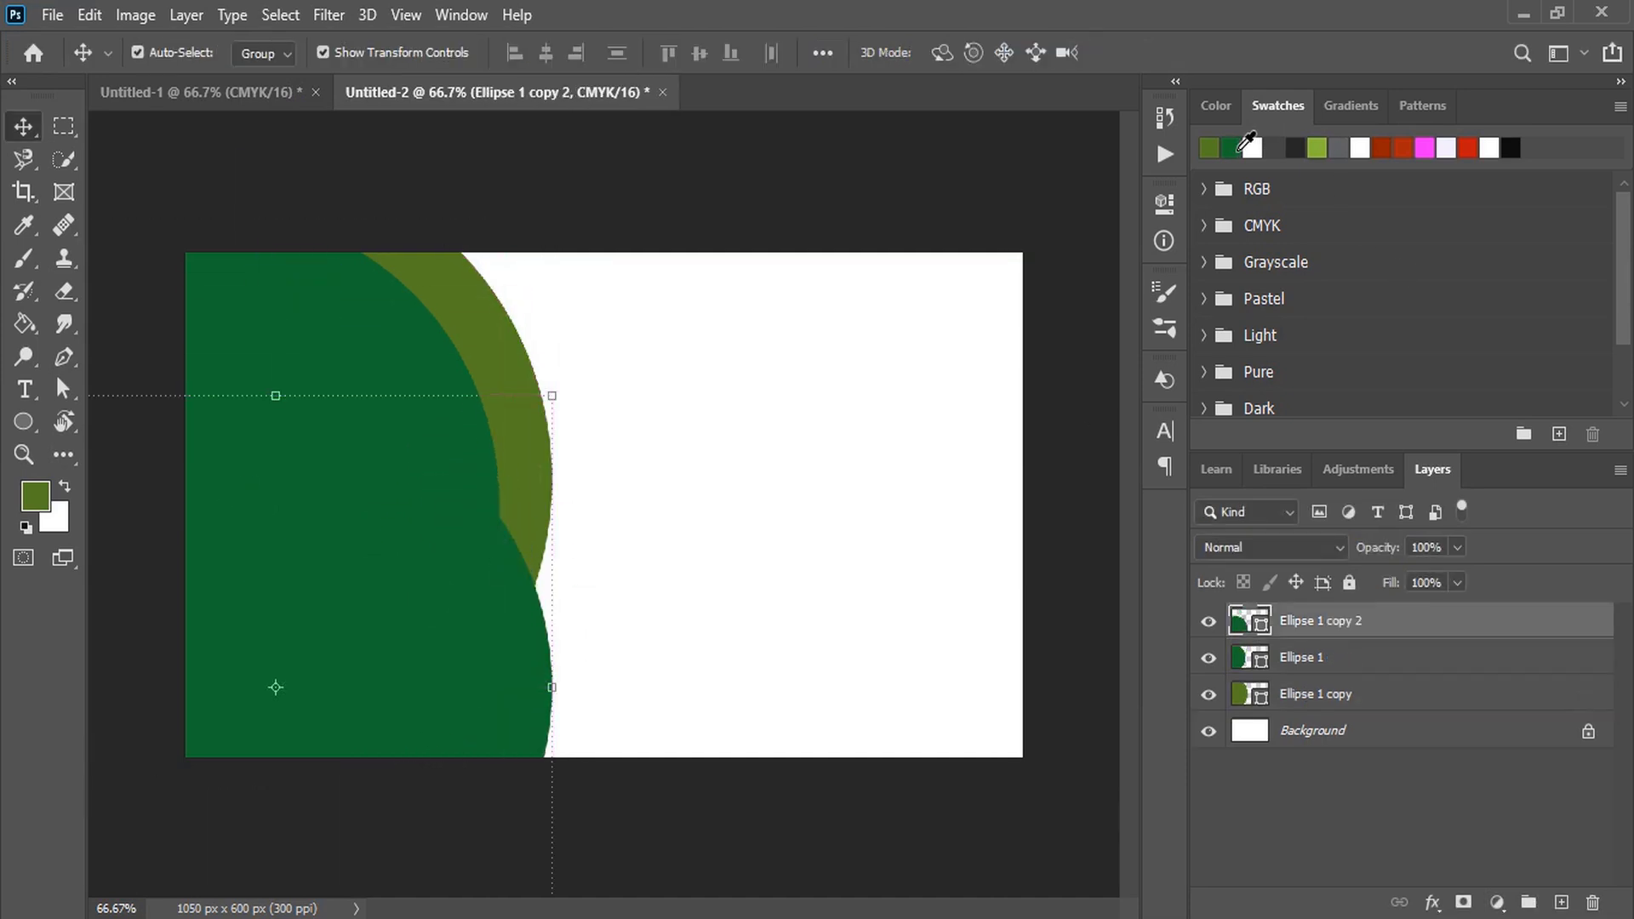
click(1209, 147)
drag(1421, 574, 1400, 574)
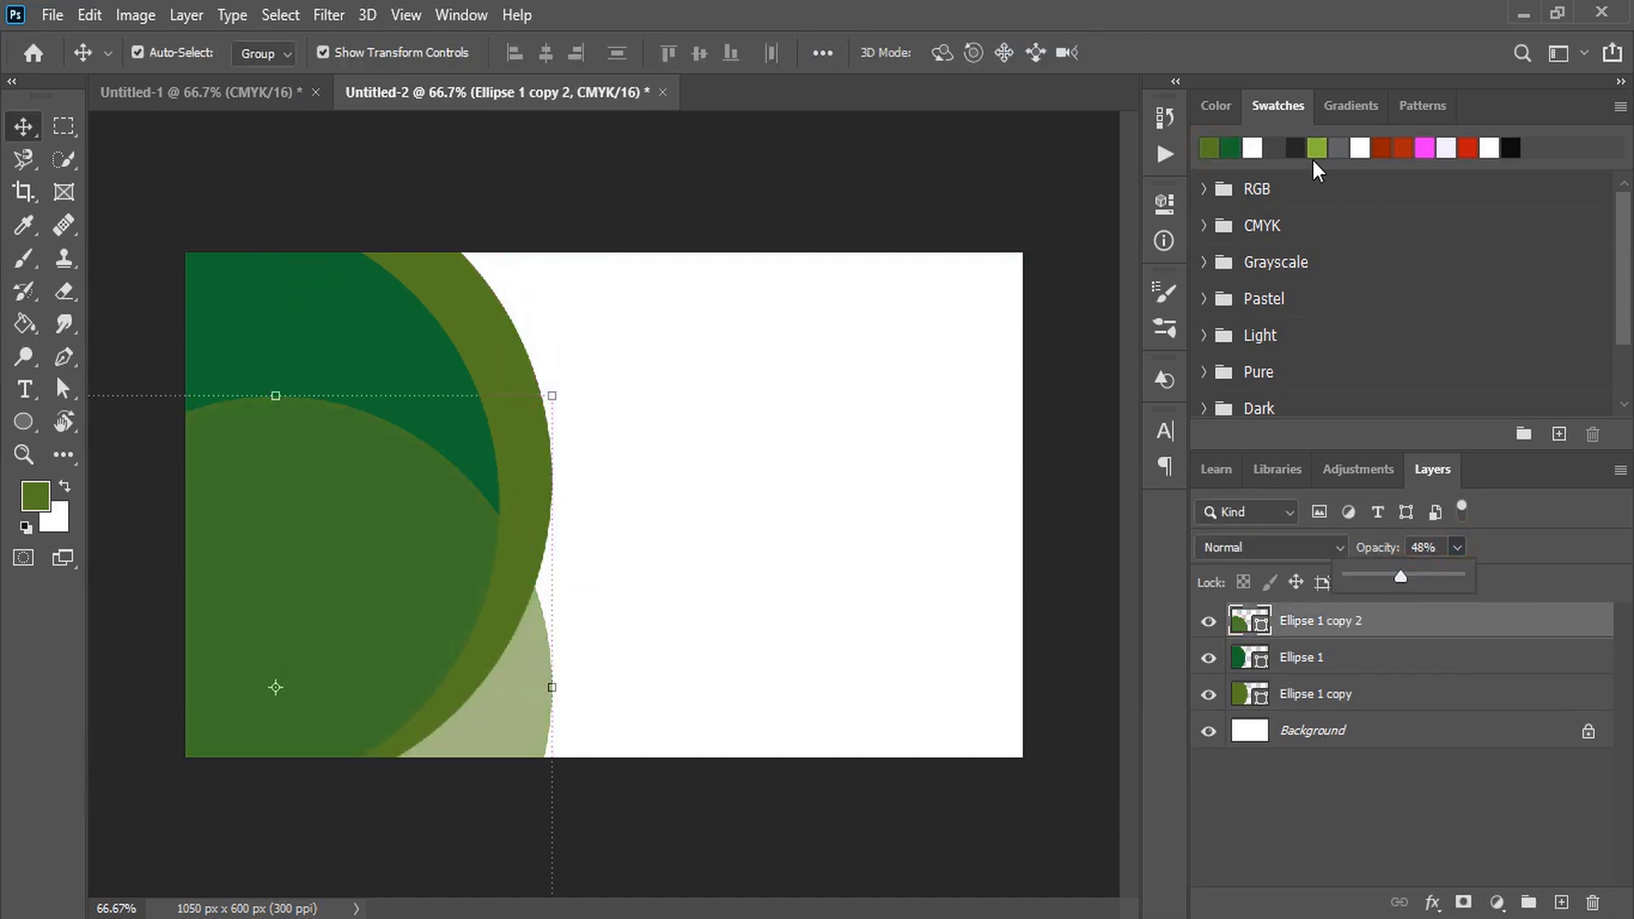
click(1231, 149)
click(1253, 147)
click(760, 537)
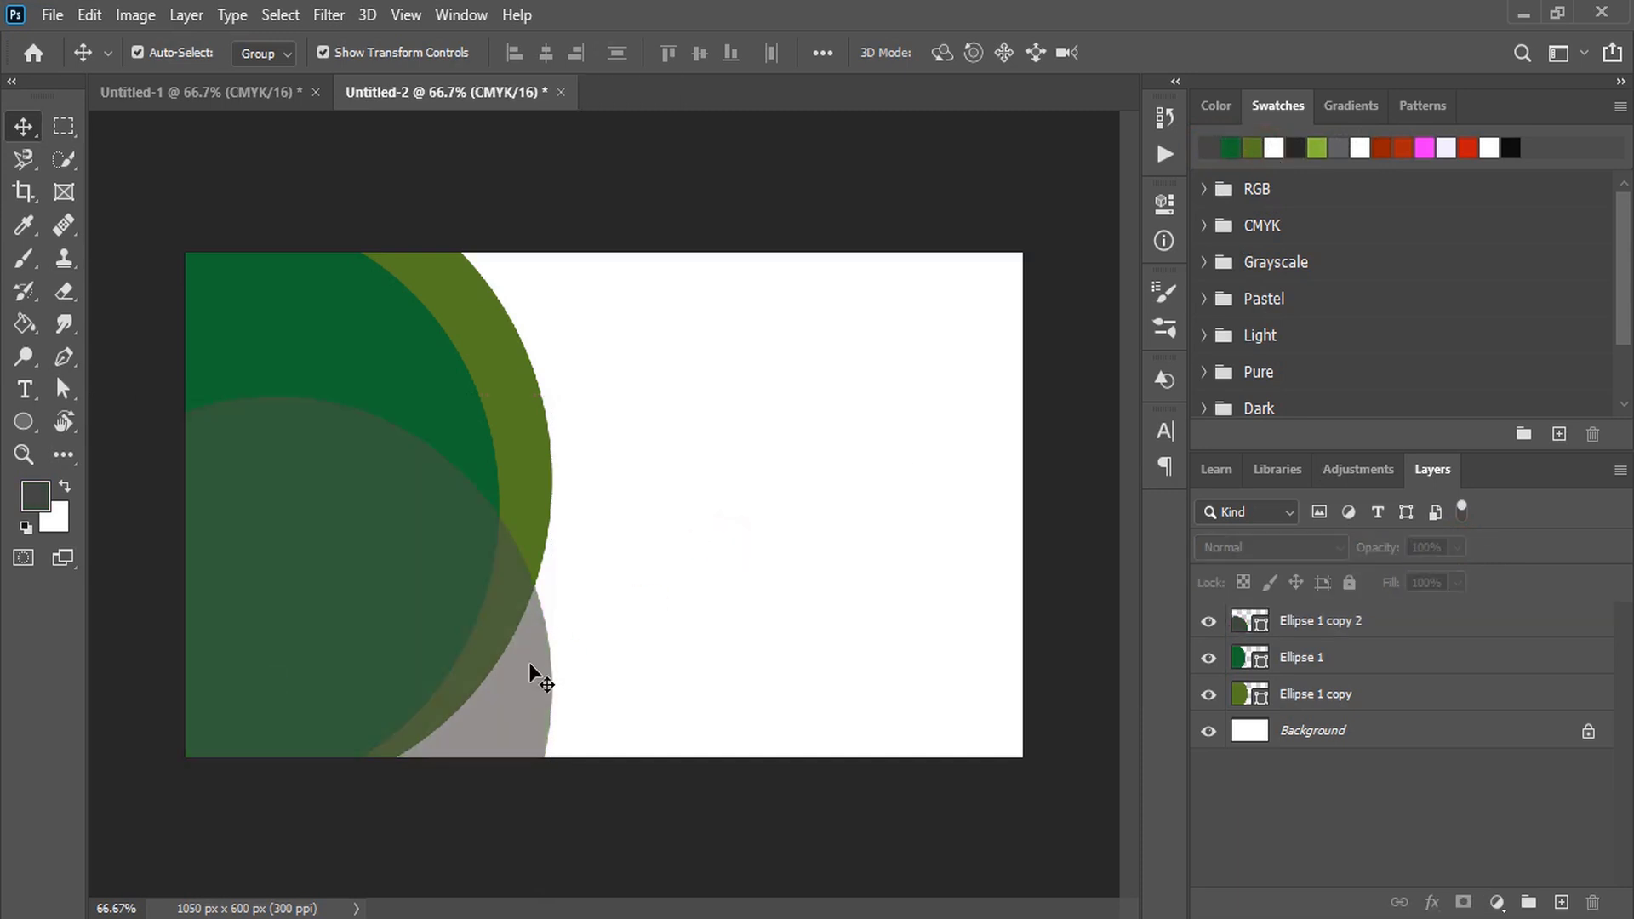
Duplicate the translucent gray circle and offset the two gray circles slightly from each other, nudging the copy right and down.
mouse_move(536, 677)
mouse_down()
mouse_move(515, 657)
mouse_move(528, 707)
mouse_up()
click(667, 627)
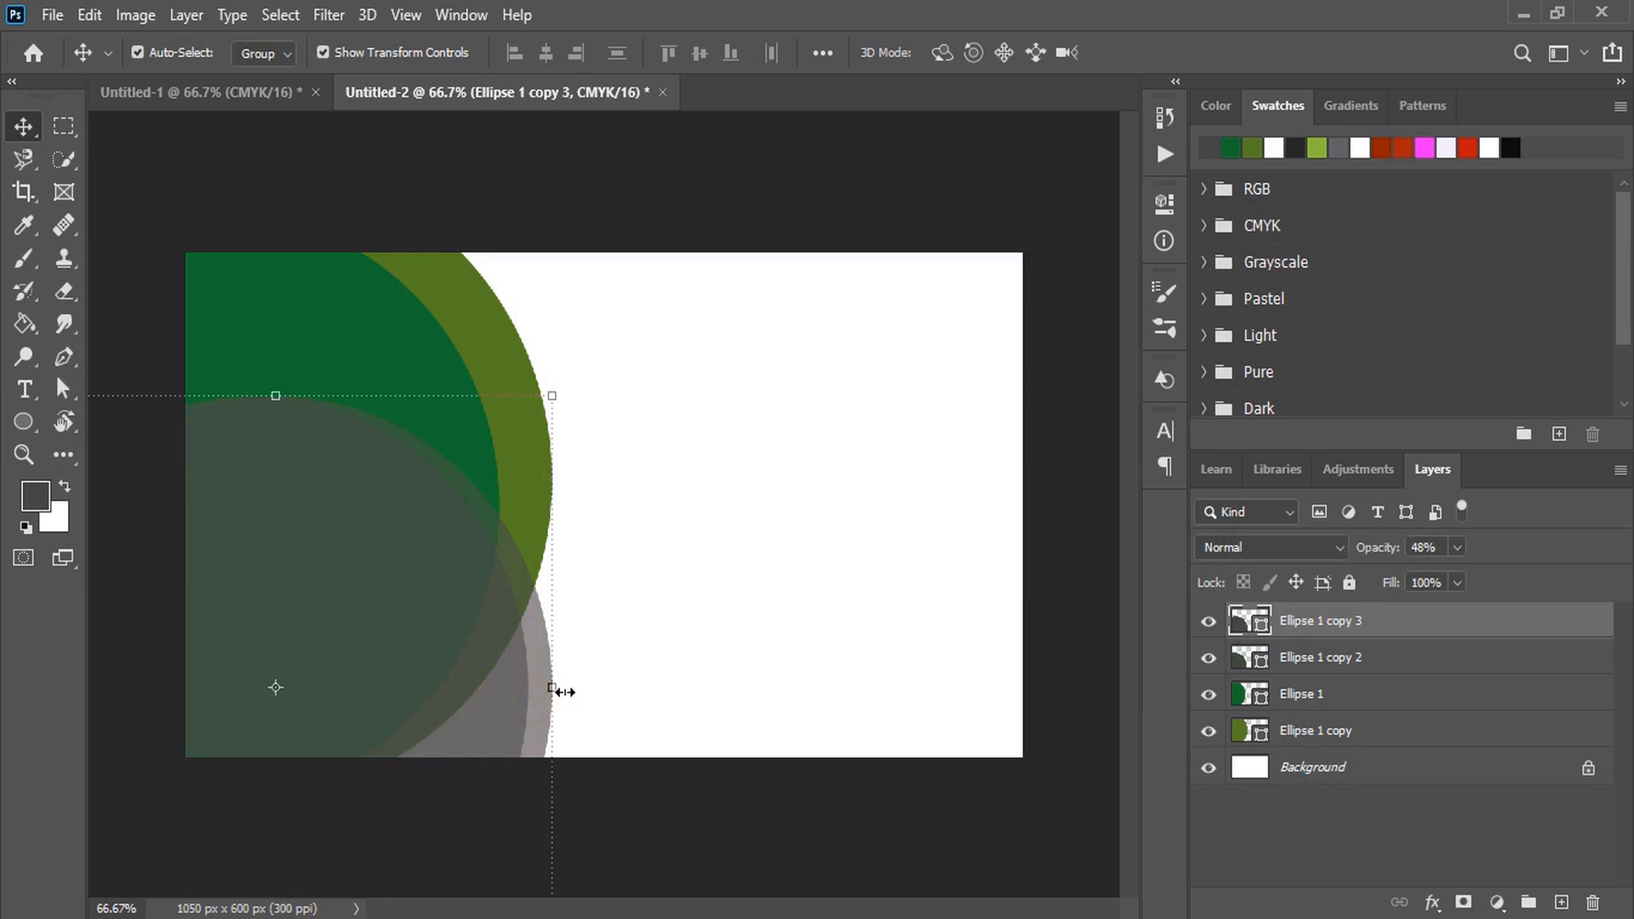
key(shift+Right)
key(shift+Down)
key(shift+Down)
key(shift+Down)
key(shift+Down)
Duplicate the dark green circle into the card's upper-right corner and add two overlapping copies, filling one olive green.
drag(281, 281, 1040, 533)
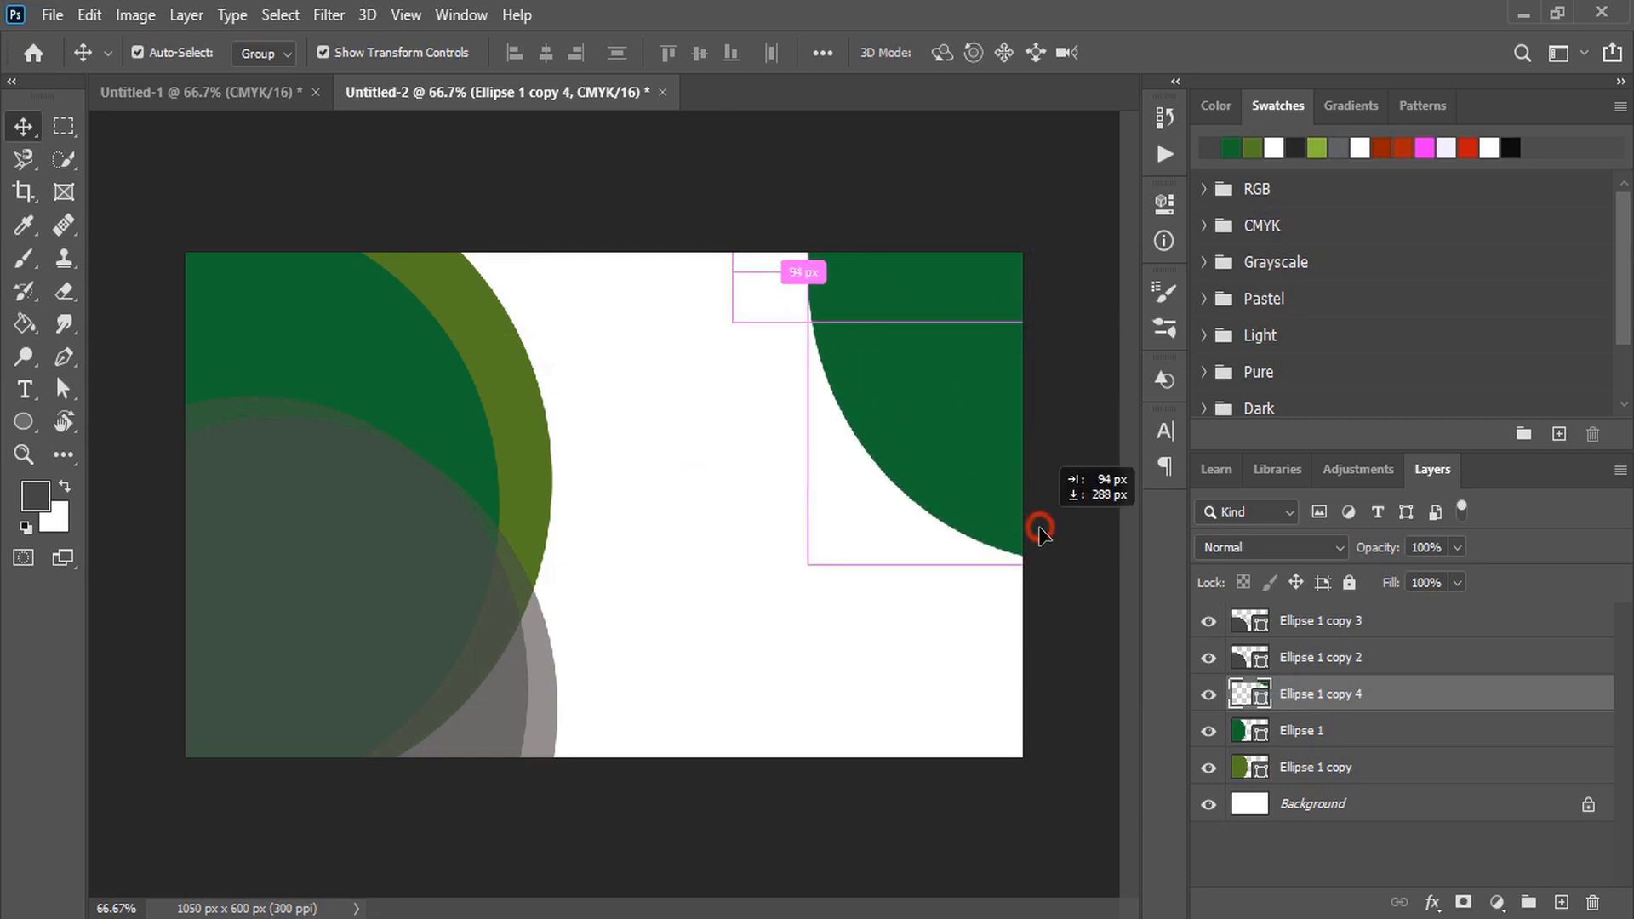
click(1252, 147)
drag(913, 413, 997, 379)
drag(893, 281, 890, 333)
click(1252, 147)
click(1231, 148)
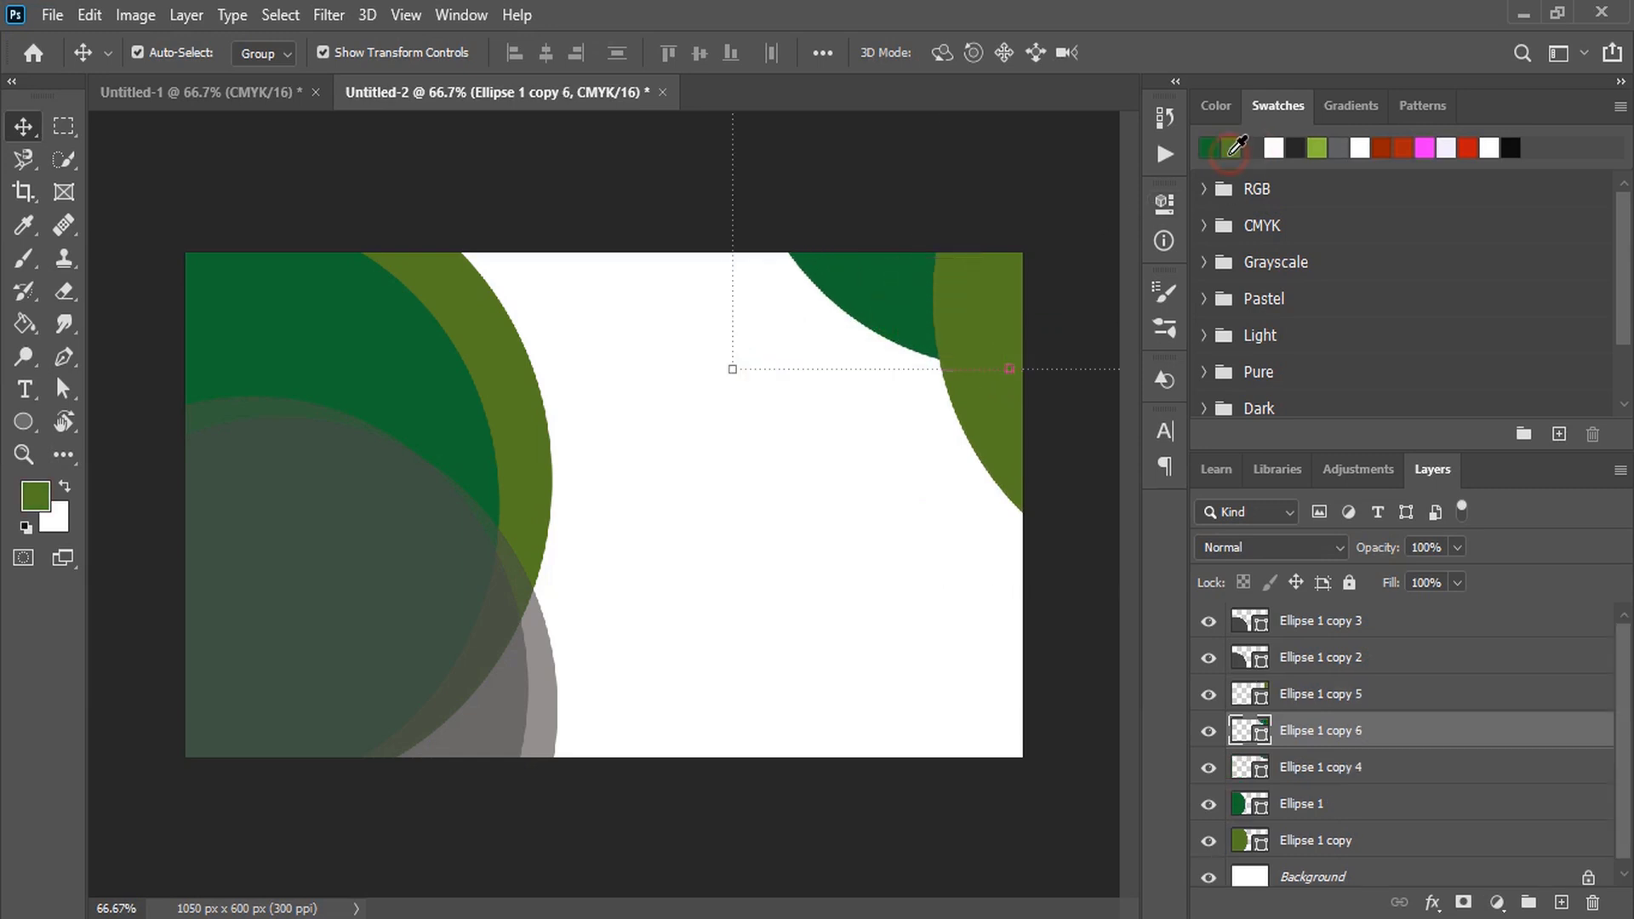
Fill the newest upper-right copy light green, reduce its opacity, offset it, and raise it above the olive circle.
click(1316, 147)
click(1457, 547)
drag(1427, 571, 1396, 570)
drag(878, 313, 941, 365)
key(ctrl+bracketright)
key(ctrl+bracketright)
Move the large dark green circle to the top of the layer stack and select the olive circle behind it.
click(390, 360)
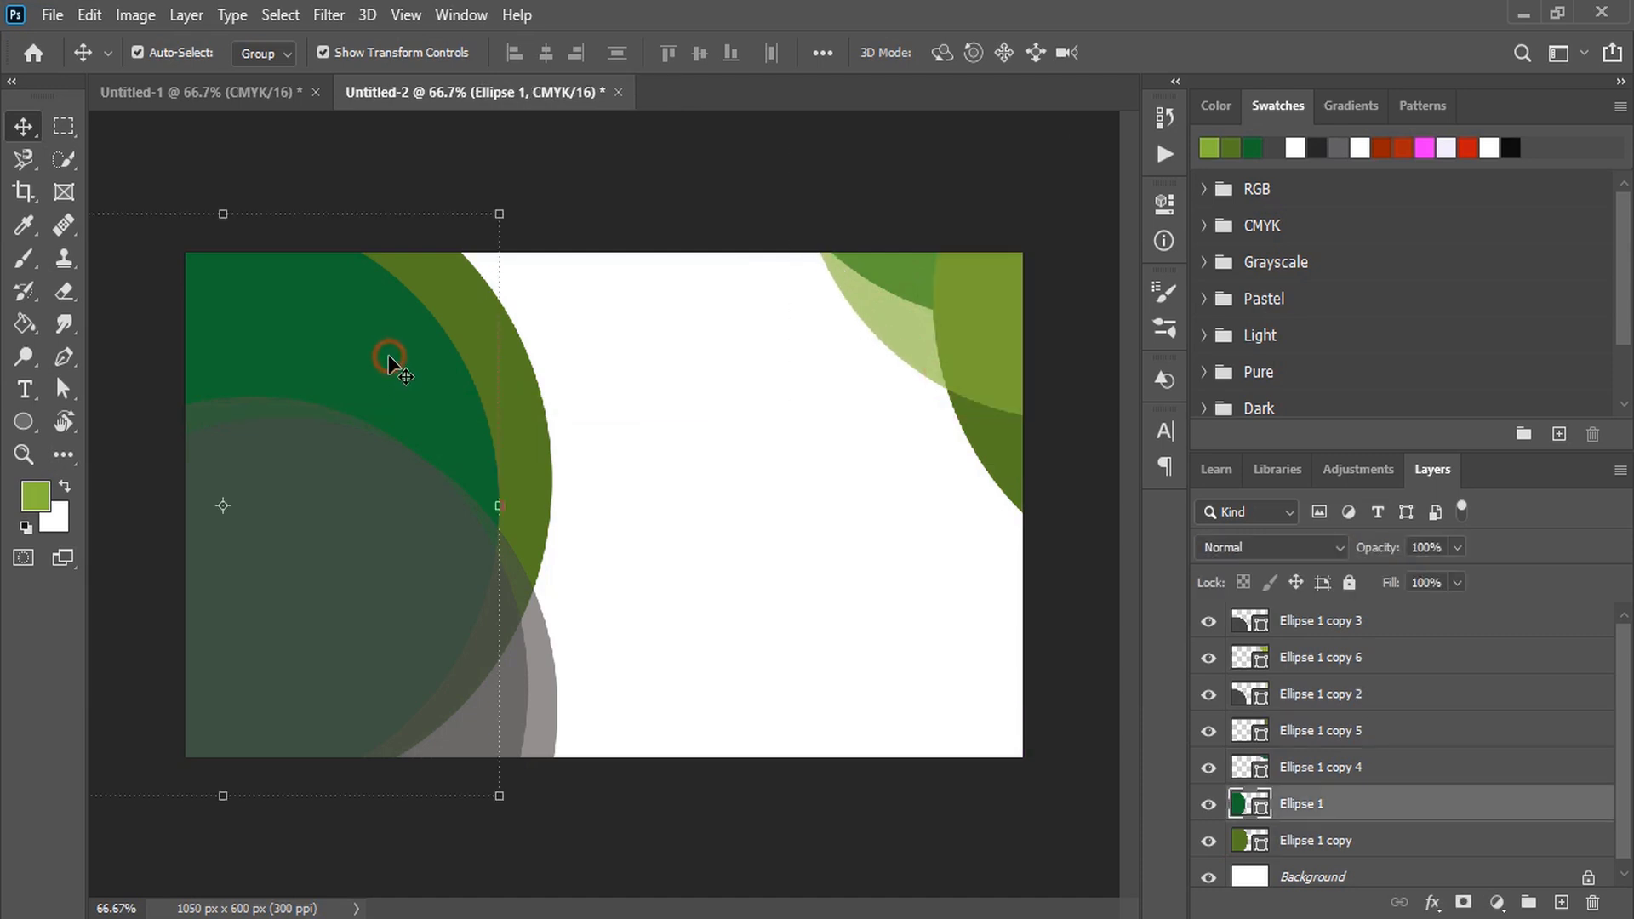
drag(1366, 815, 1374, 626)
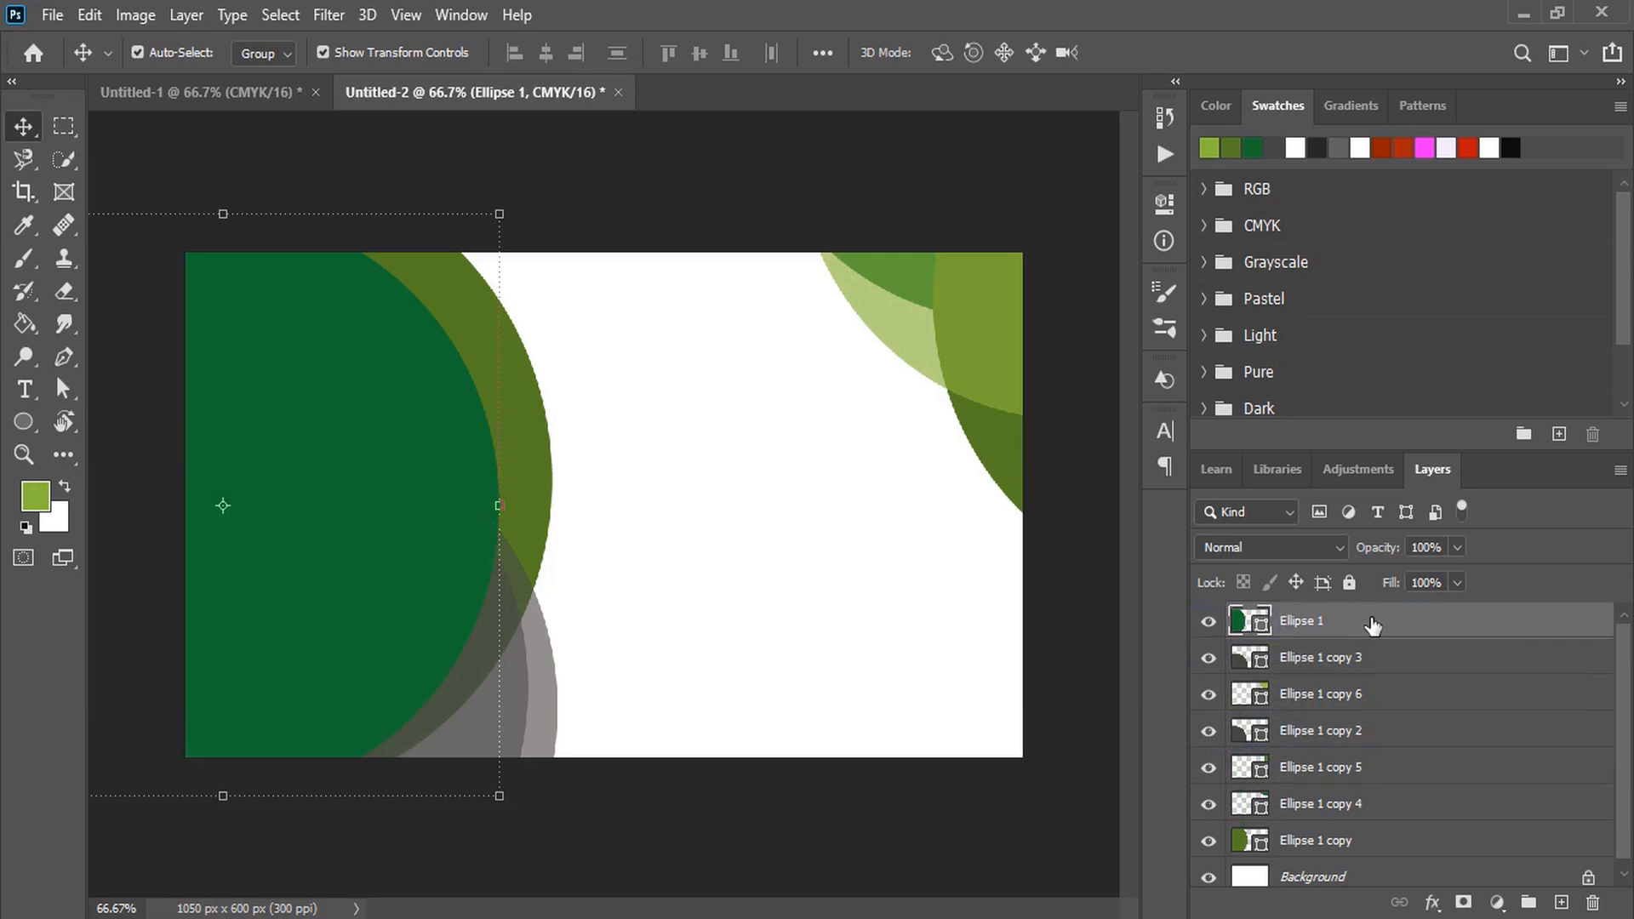
click(737, 631)
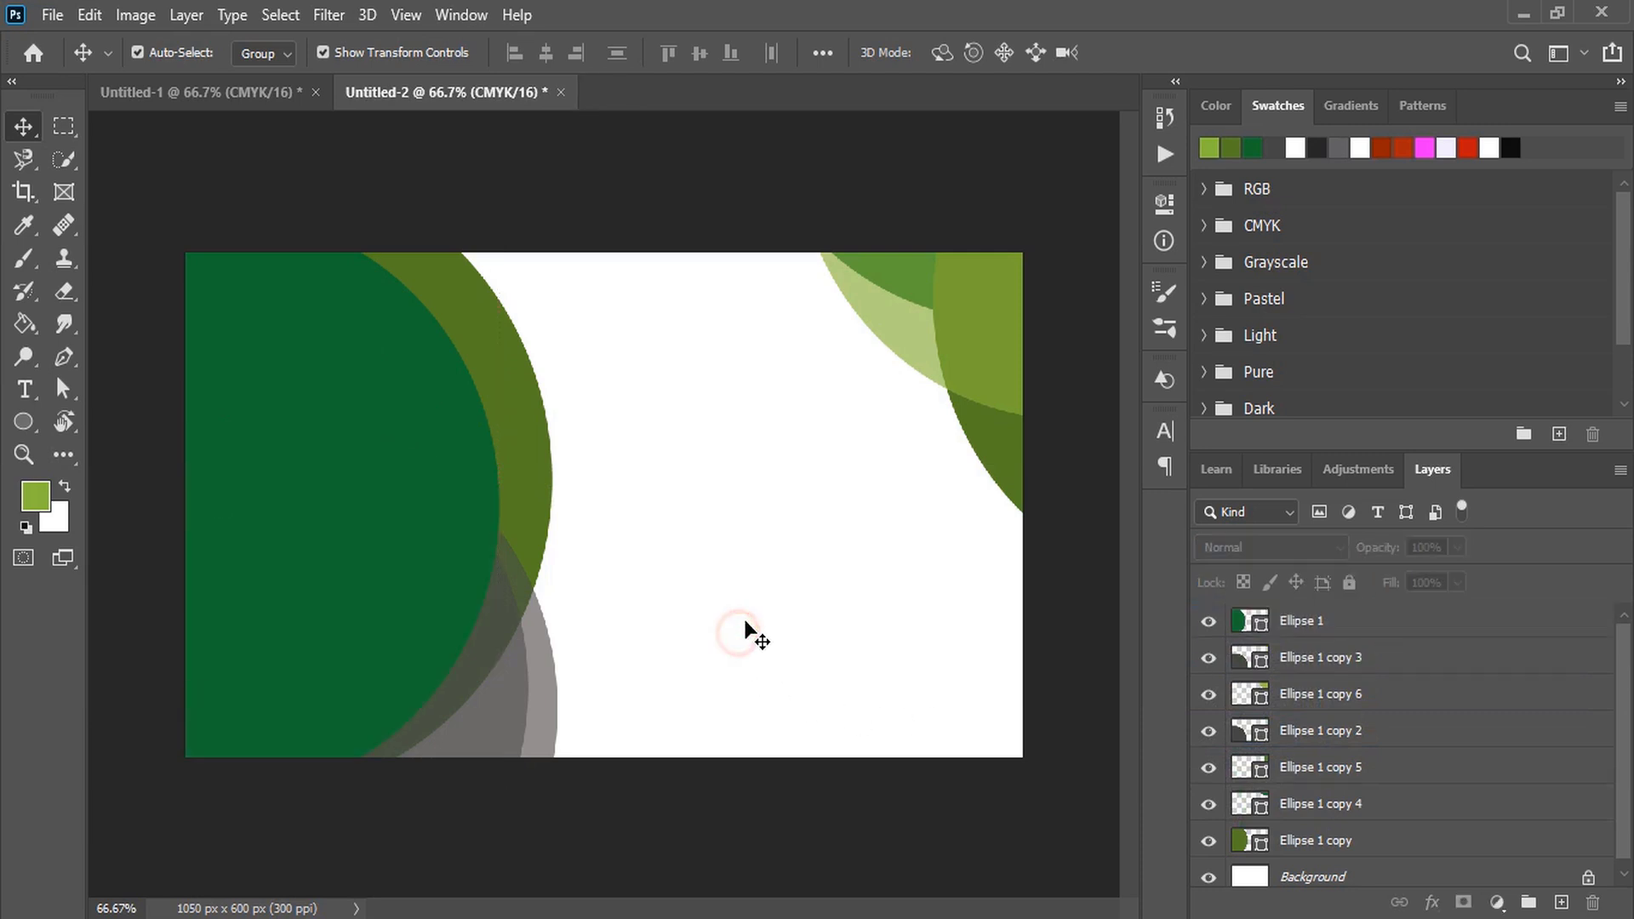
click(509, 387)
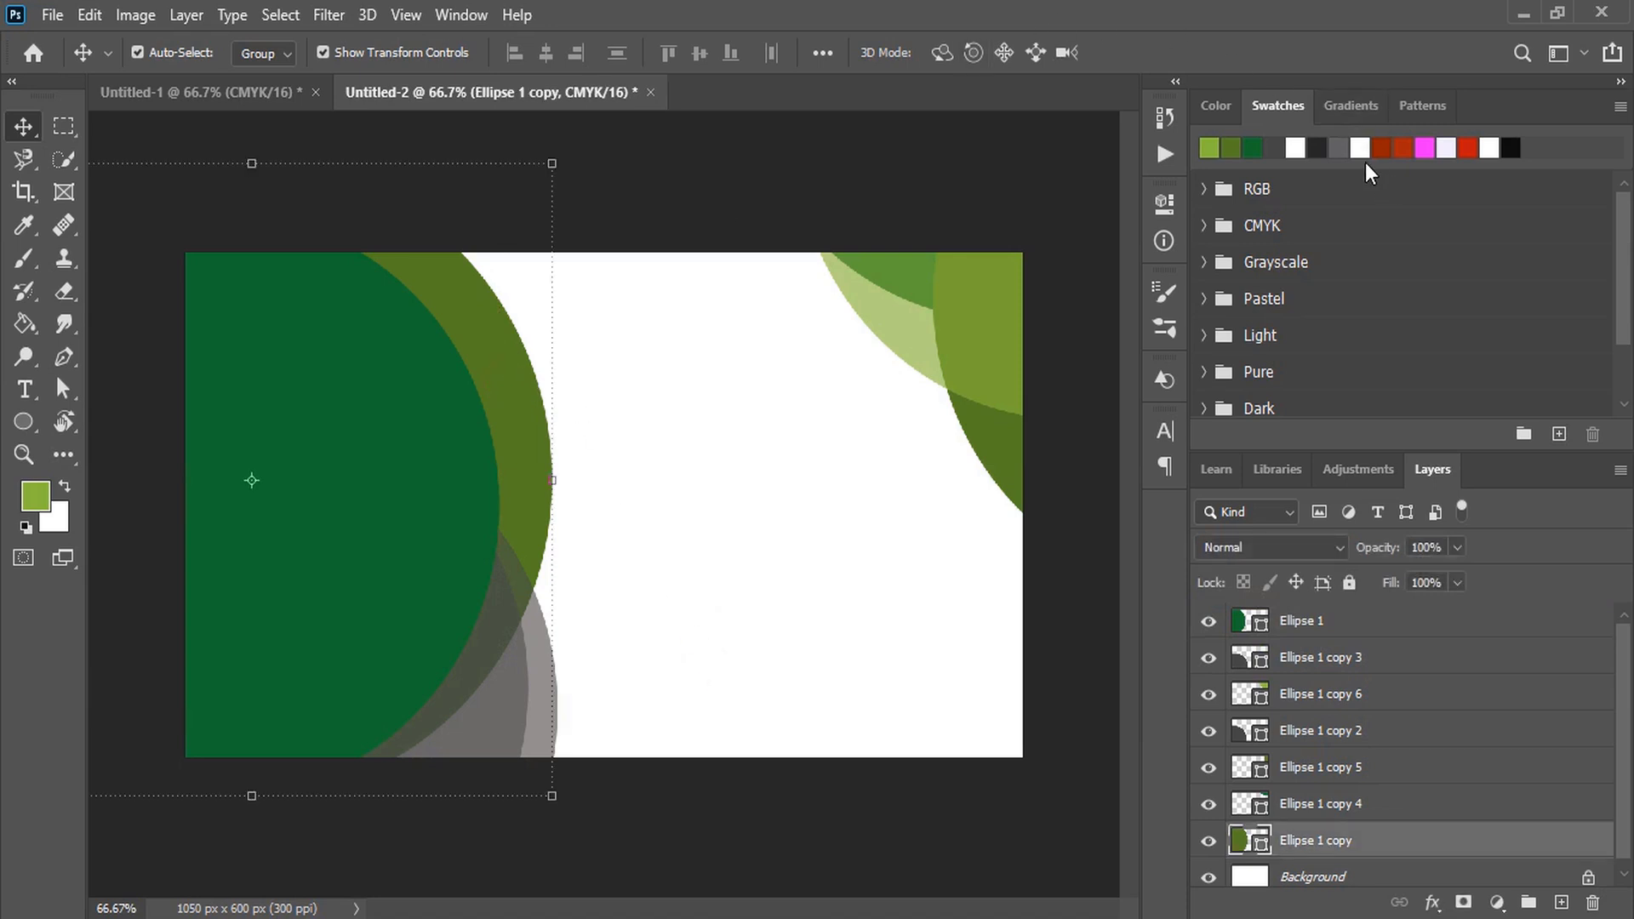
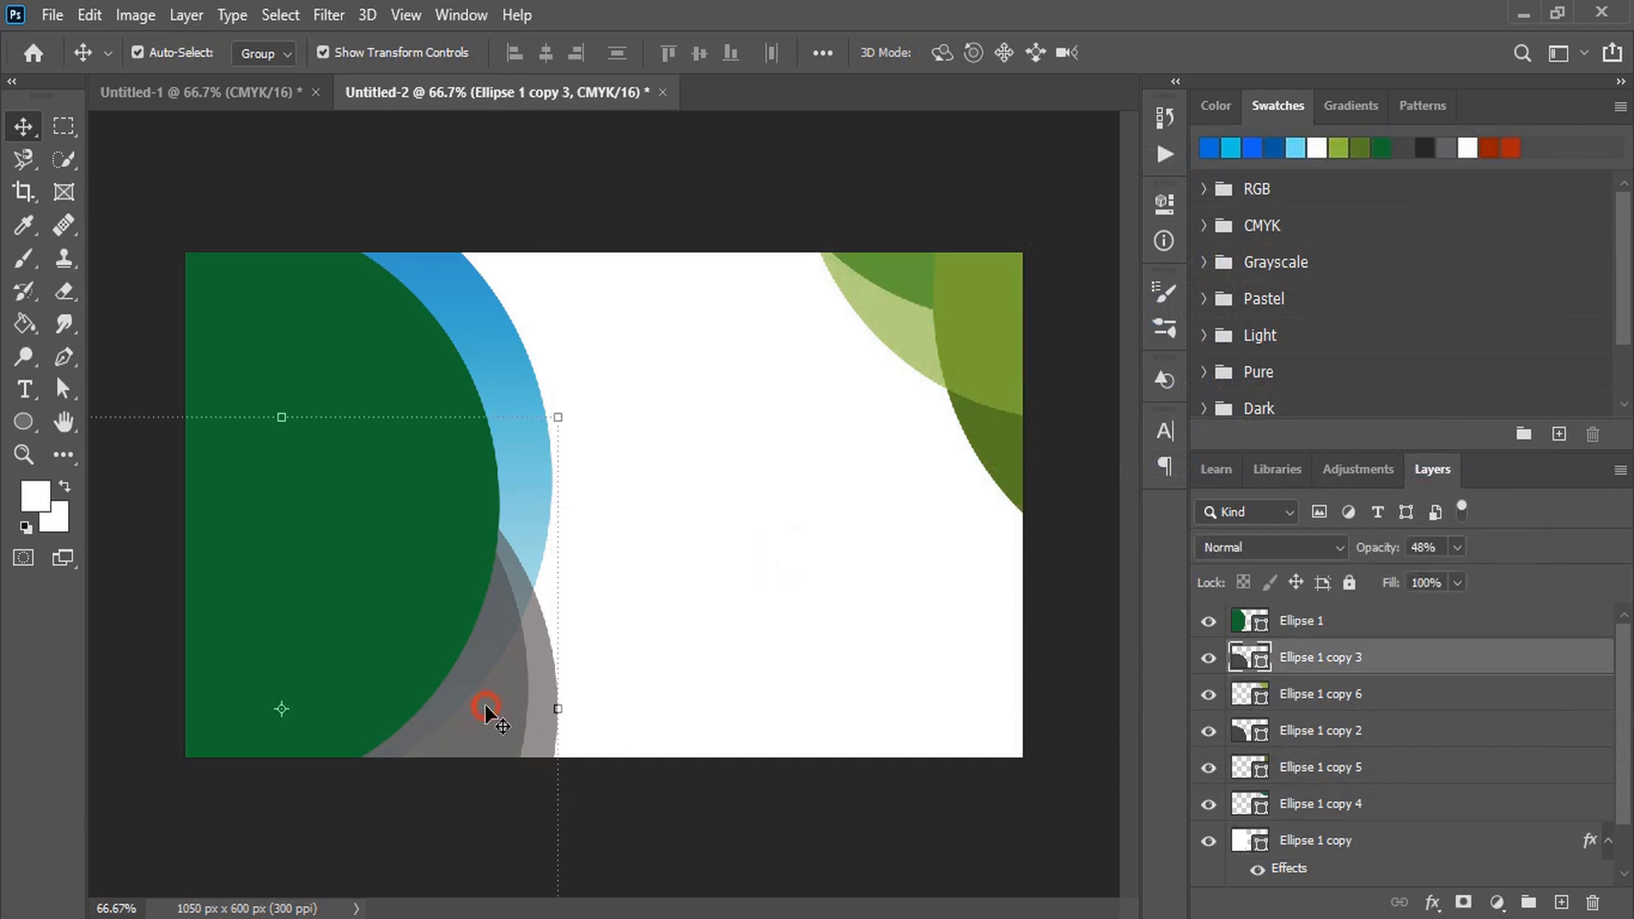
Fill the front gray circle in the lower-left corner white and apply a blue Gradient Overlay to it.
click(1317, 146)
double_click(1504, 731)
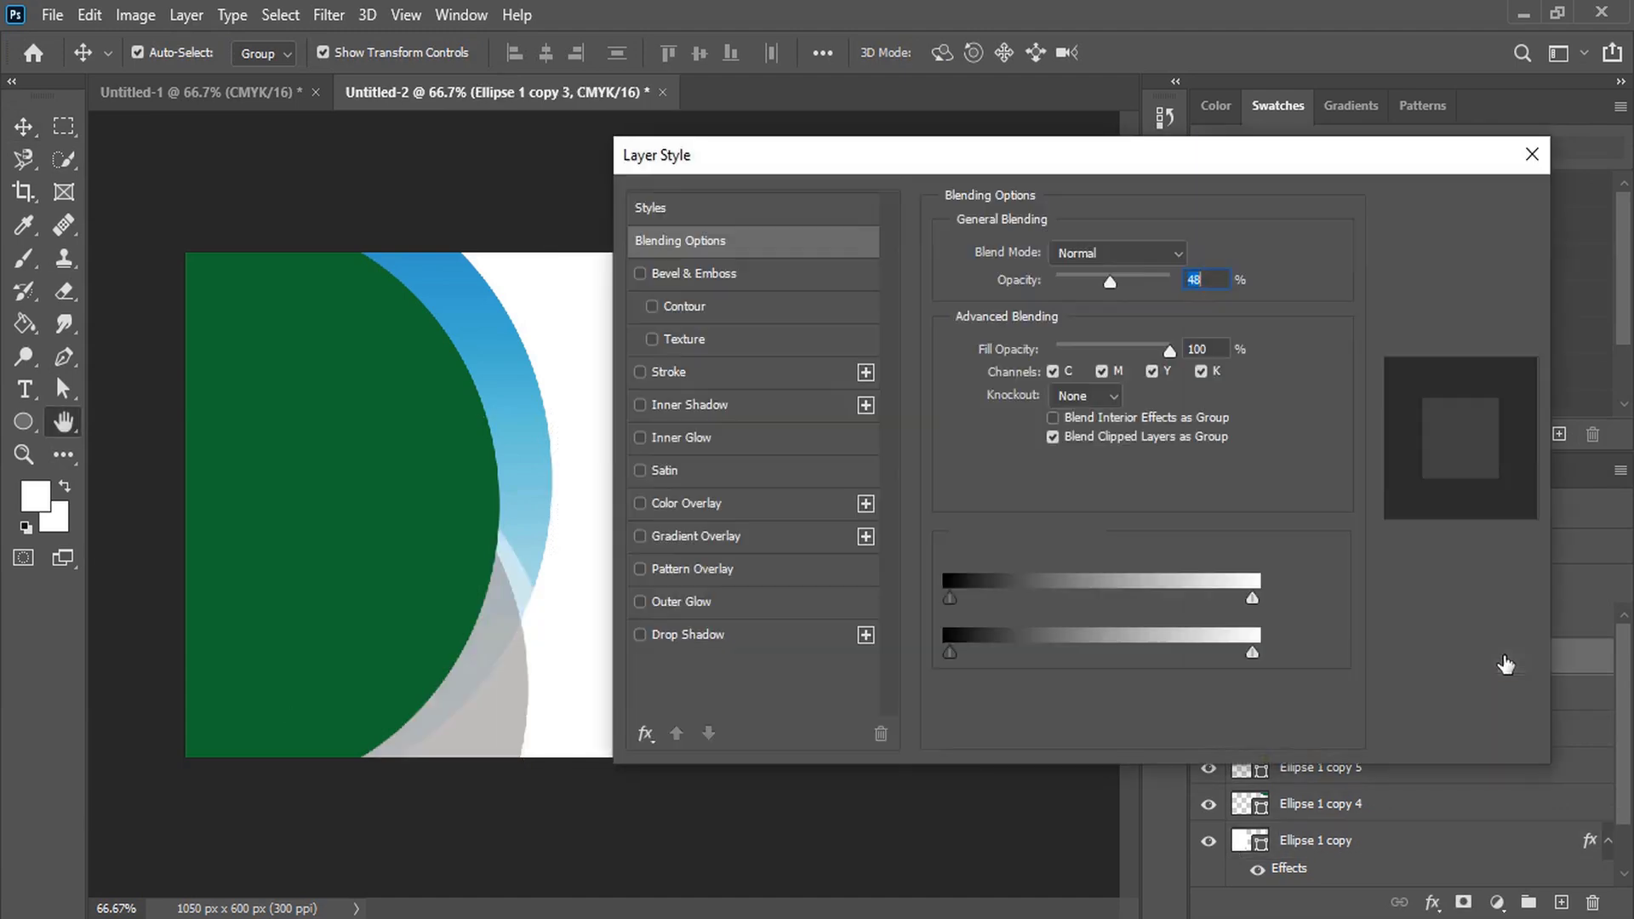
click(640, 537)
key(Return)
Apply the blue Gradient Overlay to the dark green circle in the card's upper-right corner.
click(1353, 795)
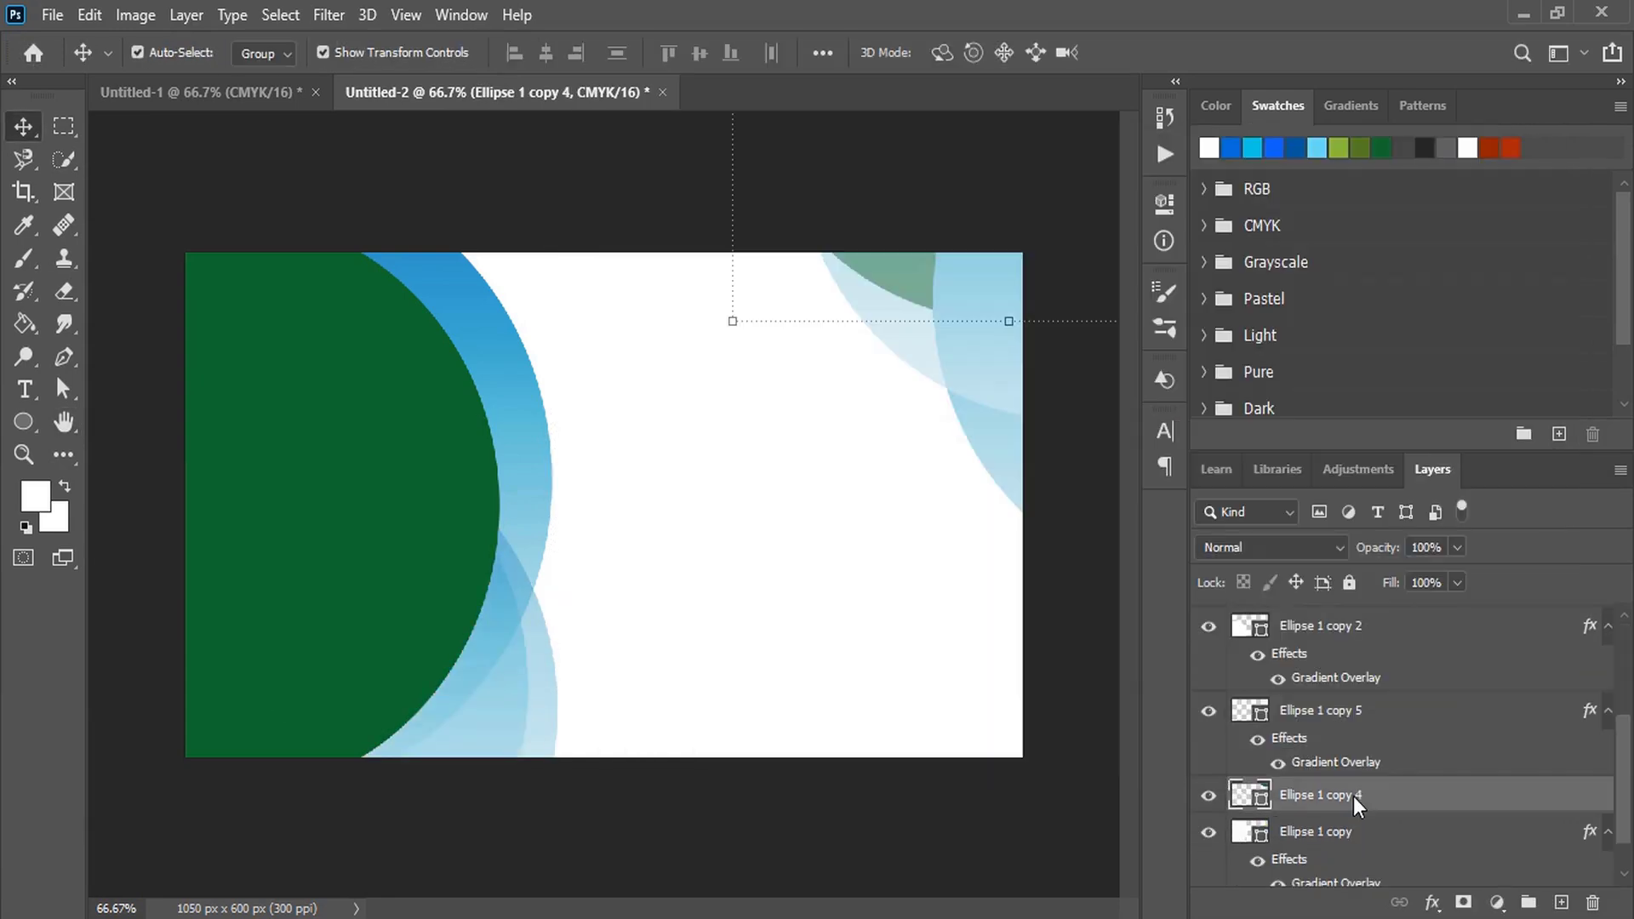
double_click(1425, 802)
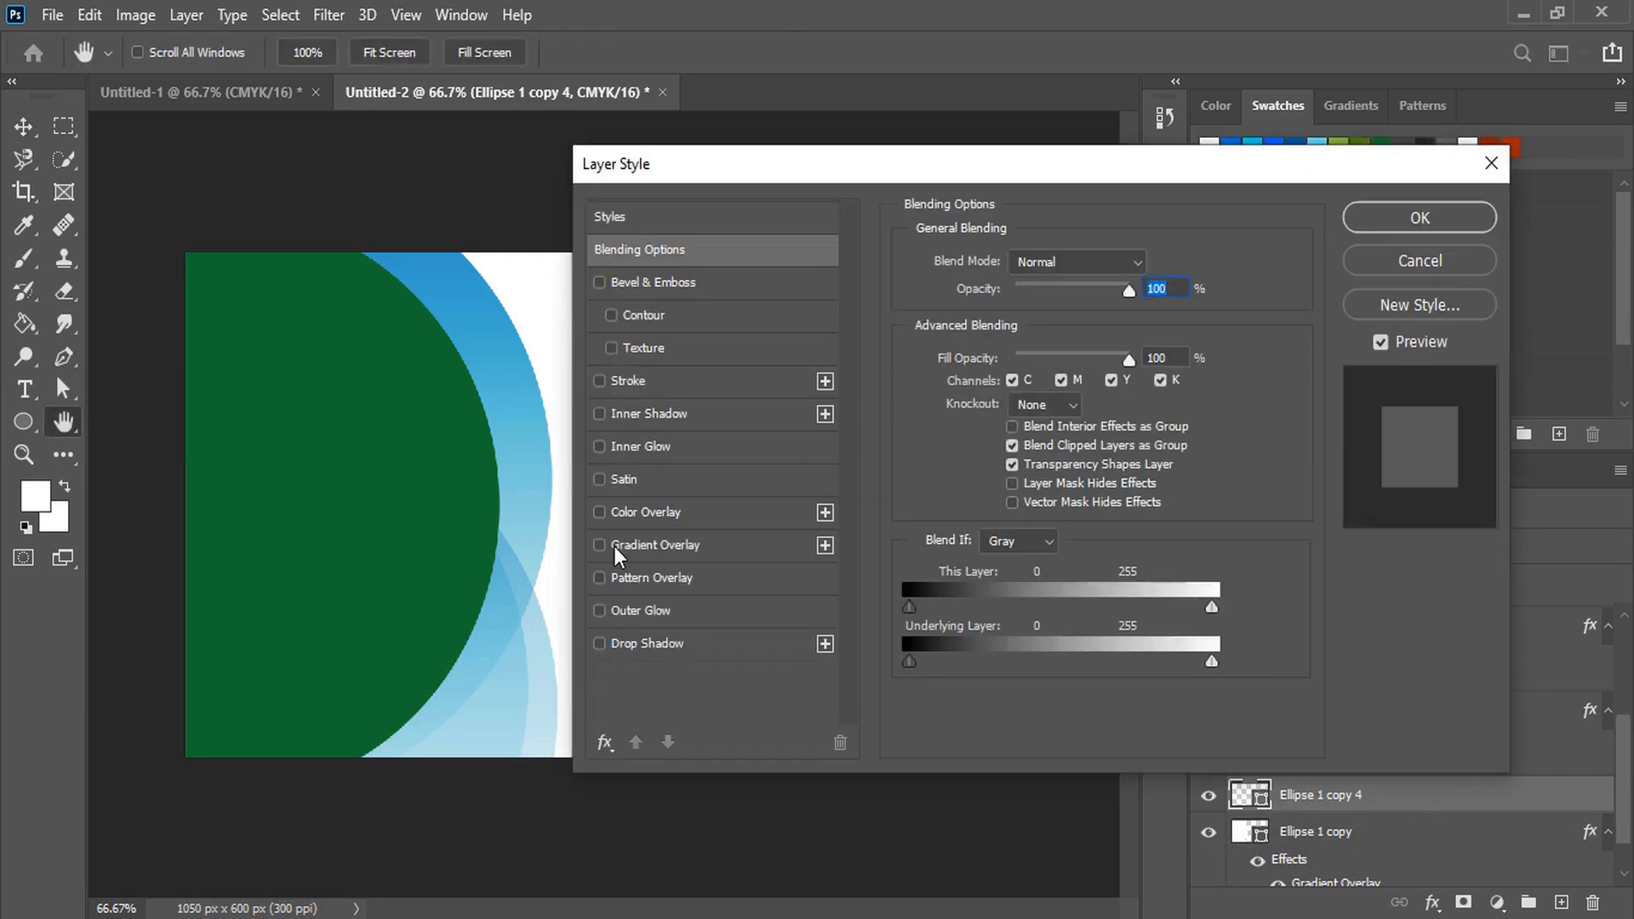
click(615, 543)
key(Return)
In the Untitled-1 document, fill the left dark green circle white and apply the blue Gradient Overlay to it.
click(181, 94)
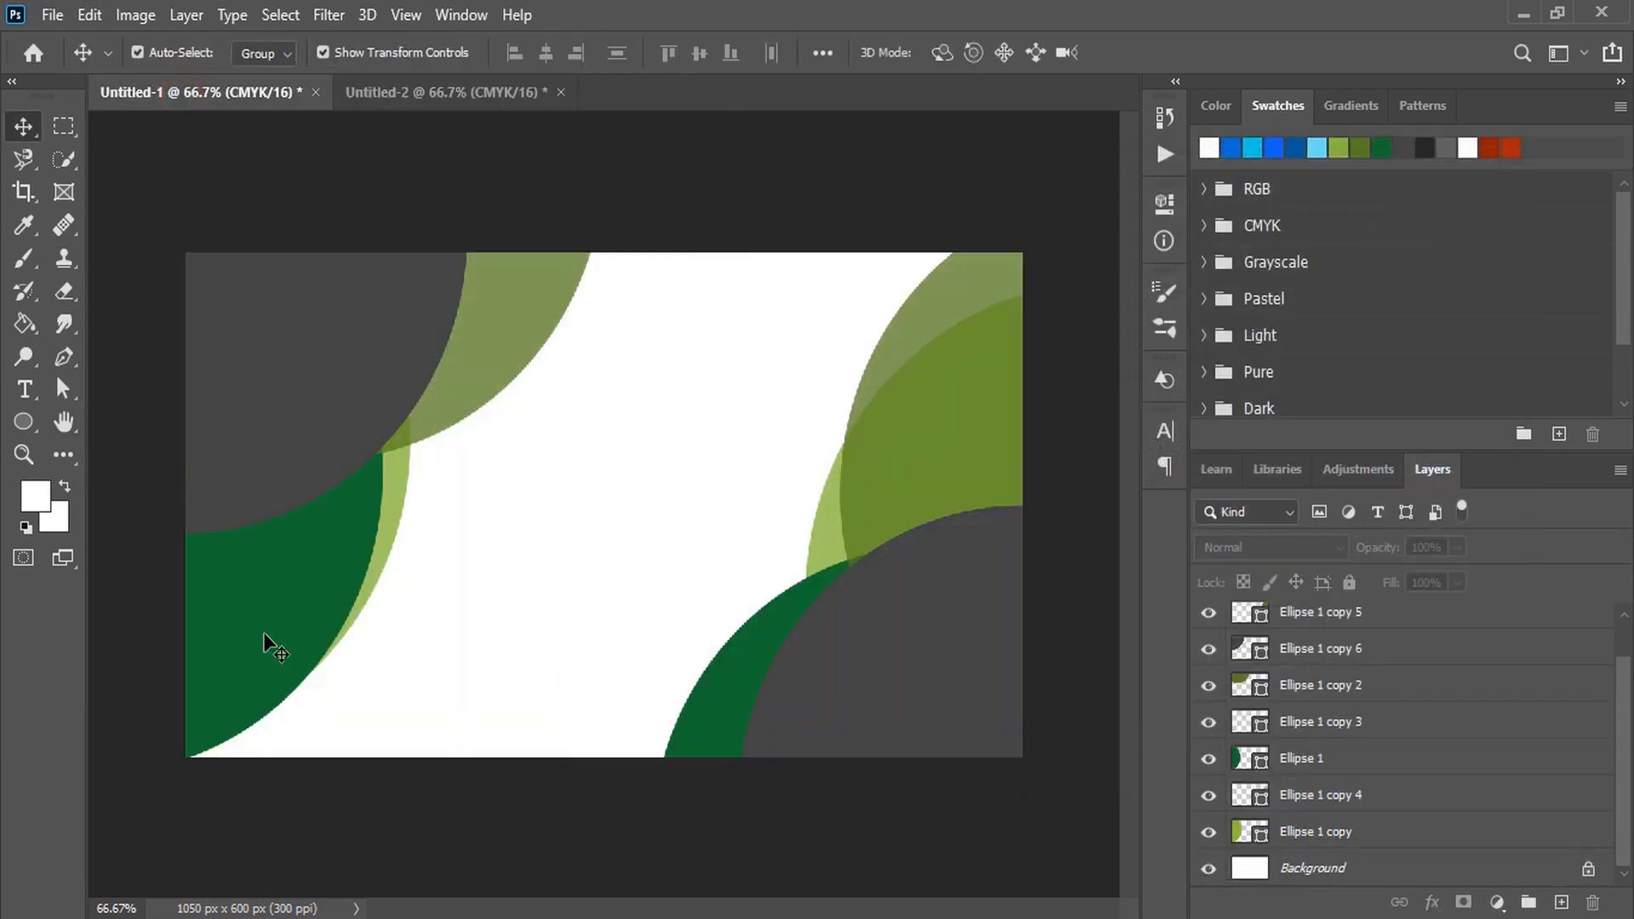
click(268, 649)
double_click(1522, 765)
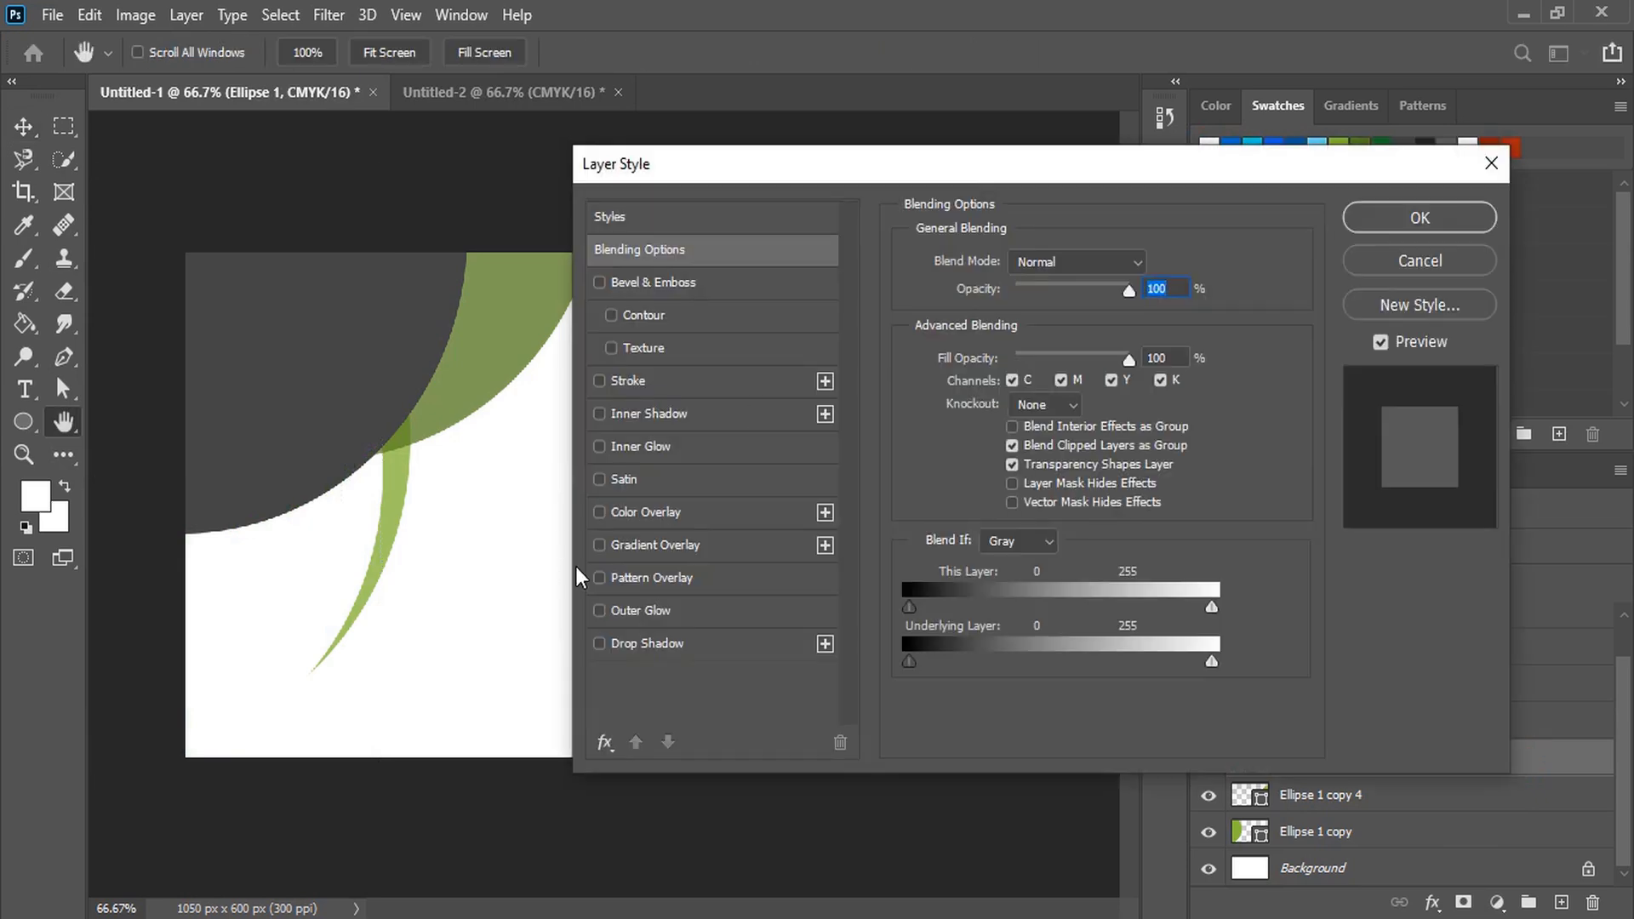
click(596, 543)
key(Return)
key(ctrl+t)
key(Return)
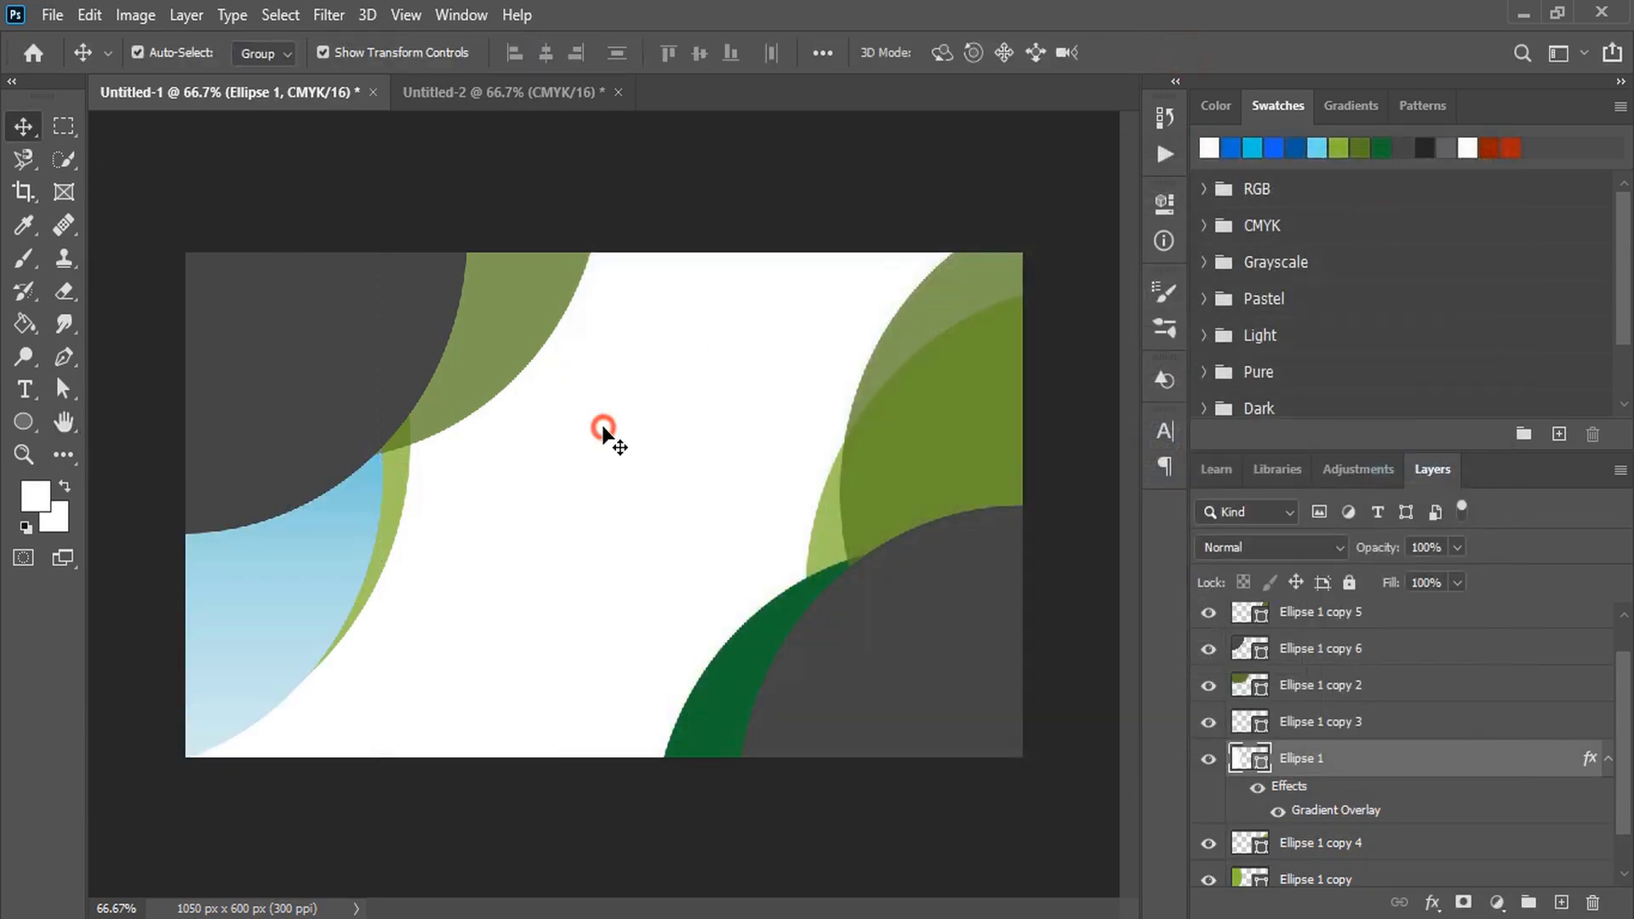
Fill the olive circle beside the upper-left gray circle white and apply the blue Gradient Overlay to it.
click(602, 431)
click(1210, 148)
double_click(1470, 686)
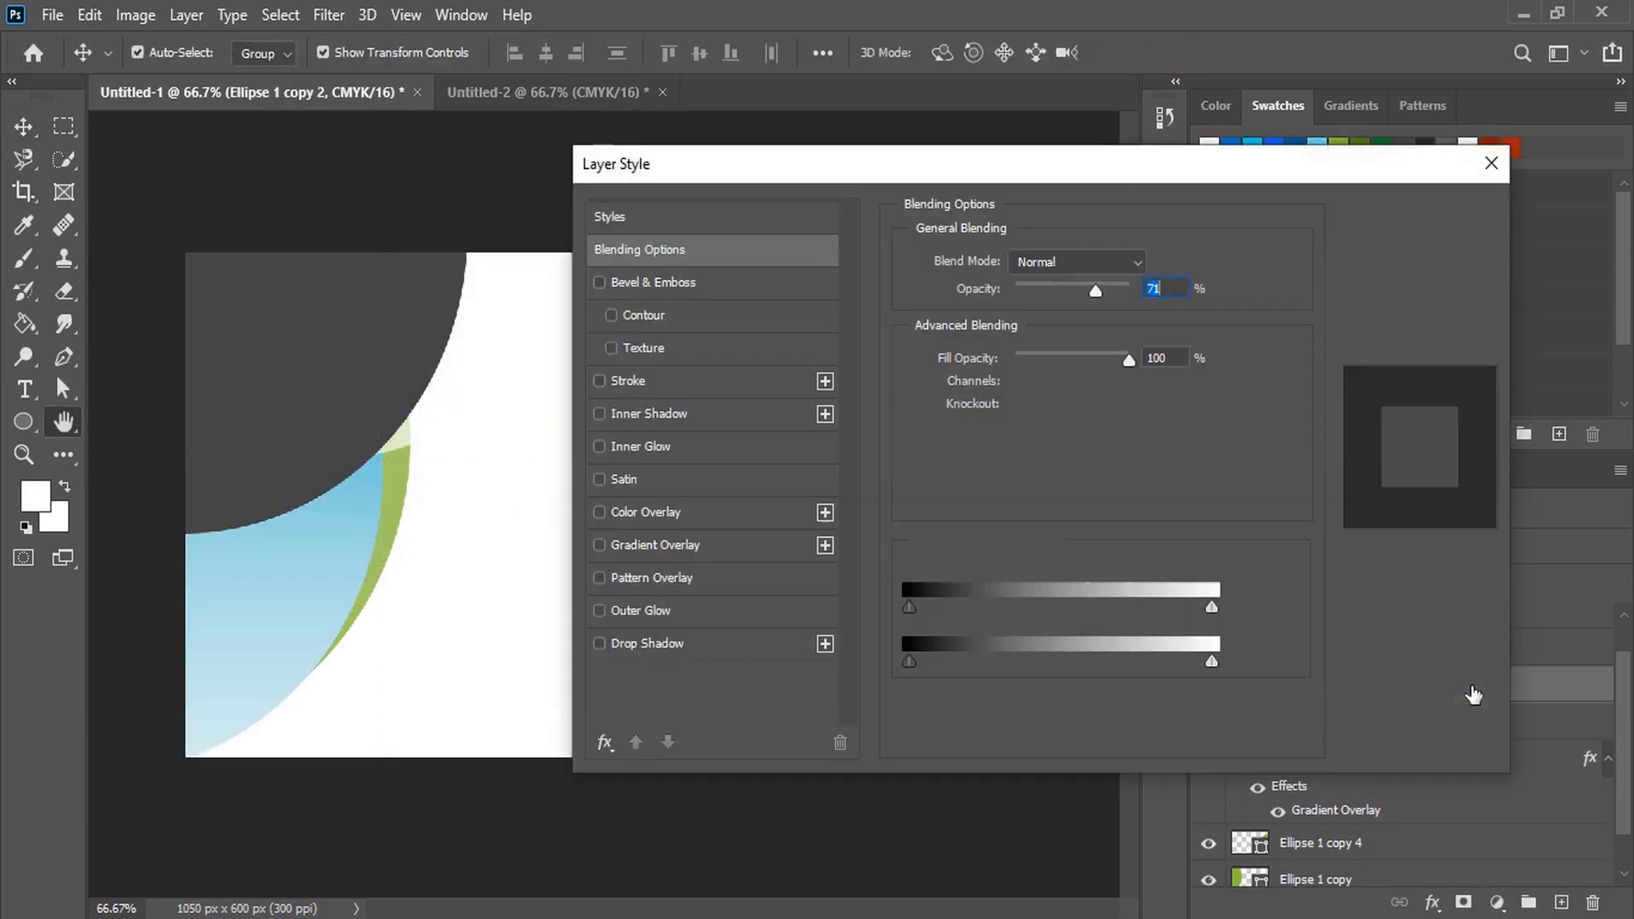
click(601, 545)
click(1377, 217)
Apply the blue Gradient Overlay to the light green circle at the card's left side with a white fill.
click(412, 511)
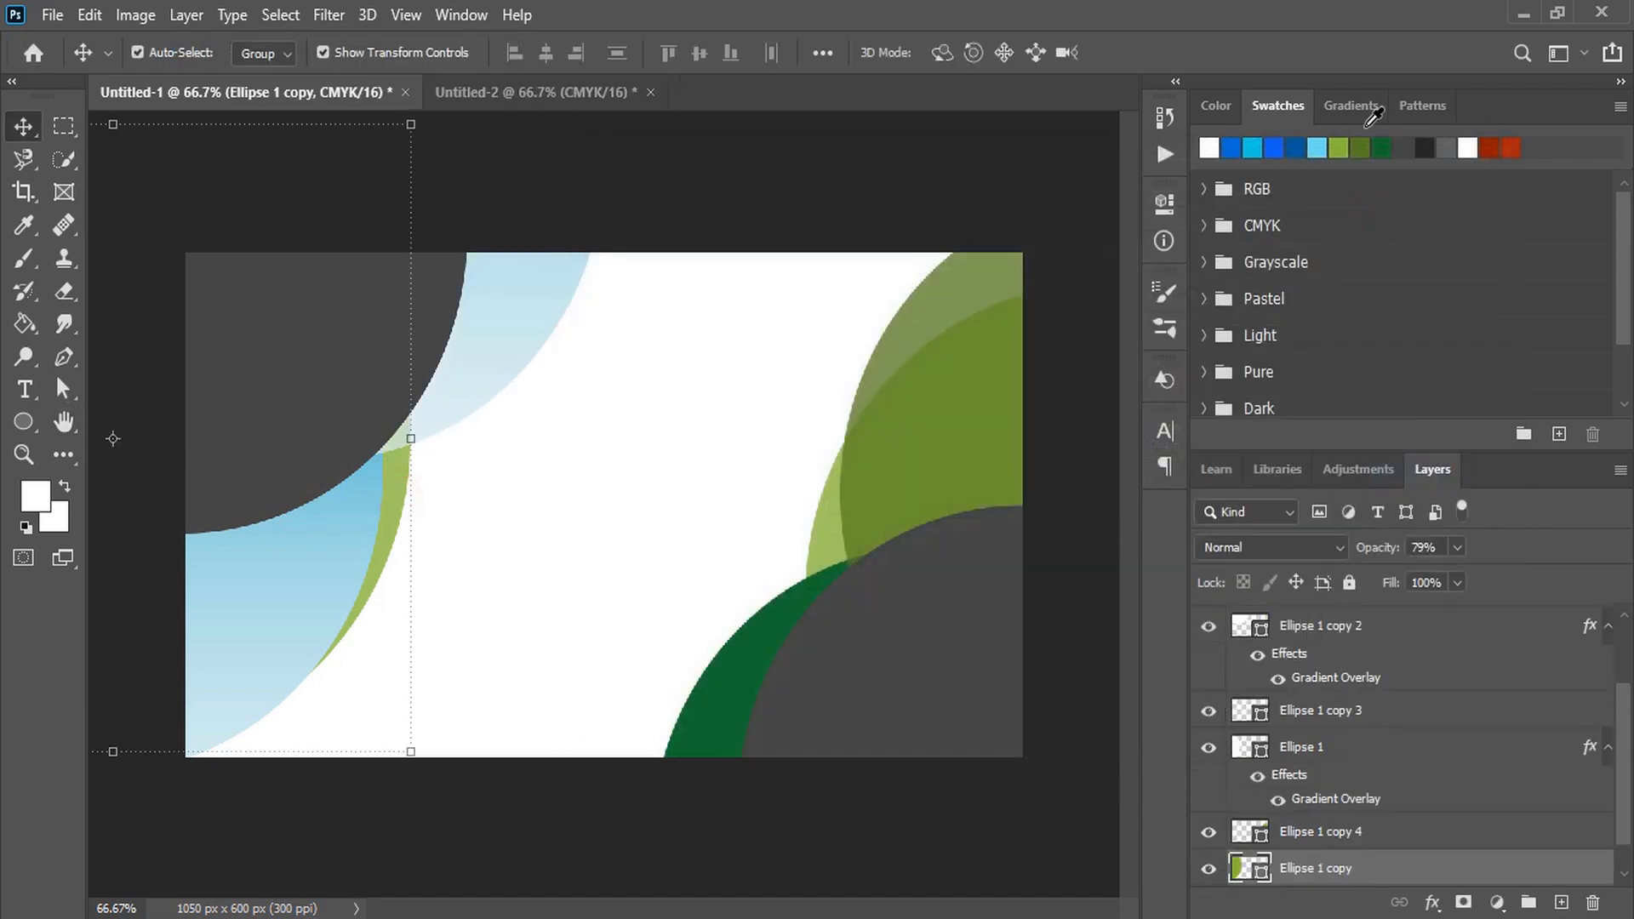
double_click(1428, 869)
click(602, 543)
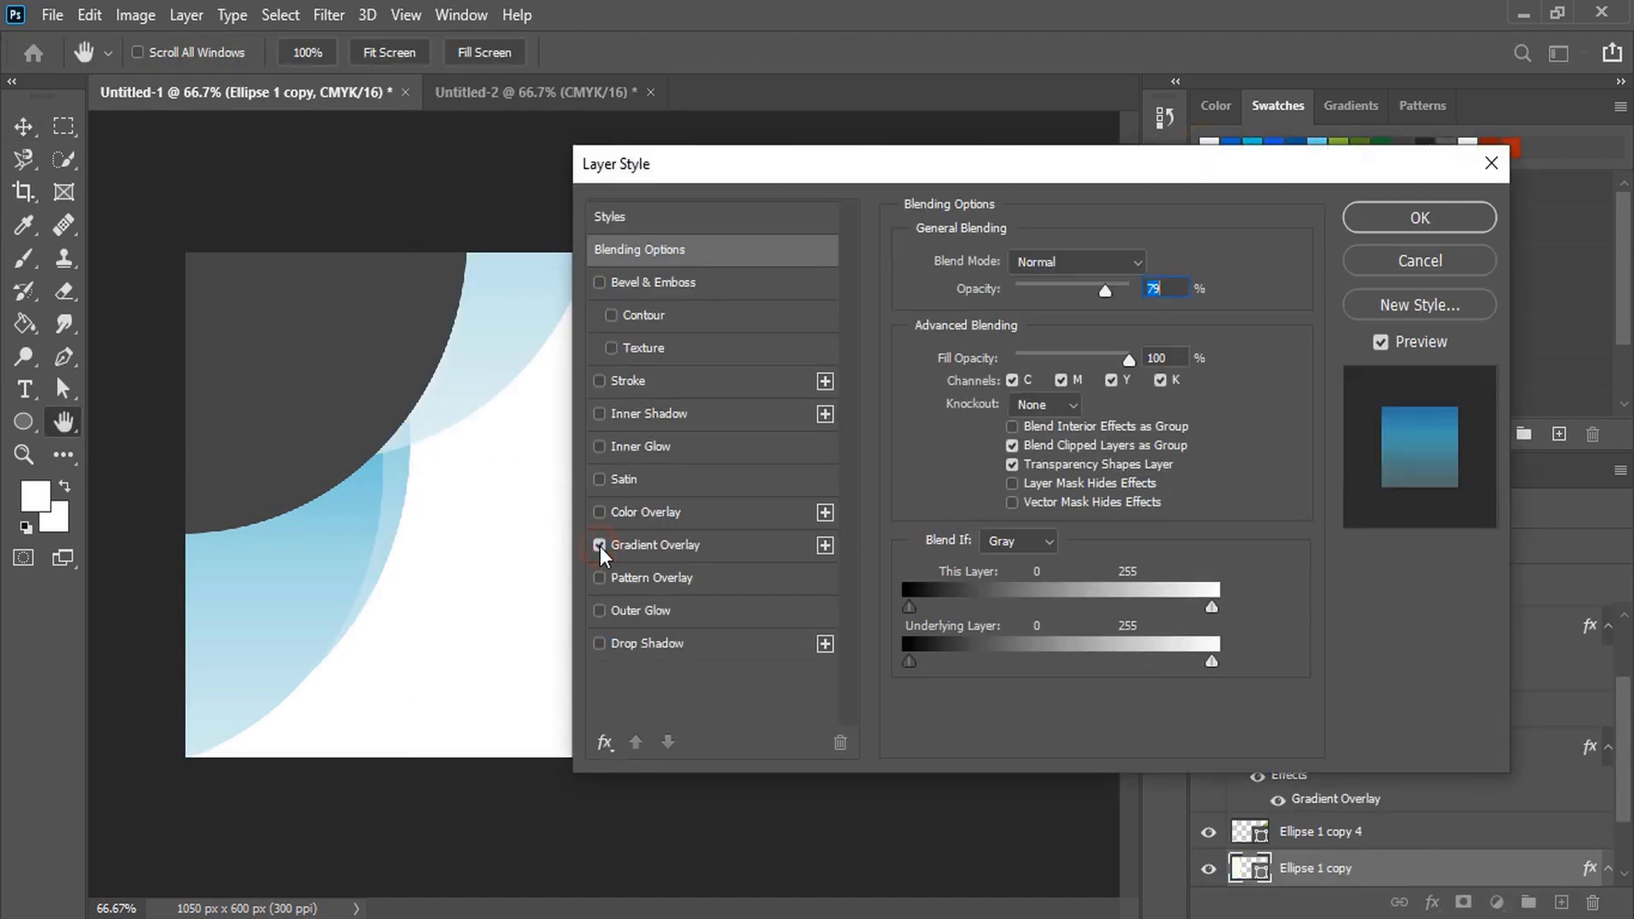
click(1416, 214)
click(695, 364)
Fill the dark gray circle in the upper-left corner white and enable a Gradient Overlay on it.
click(284, 319)
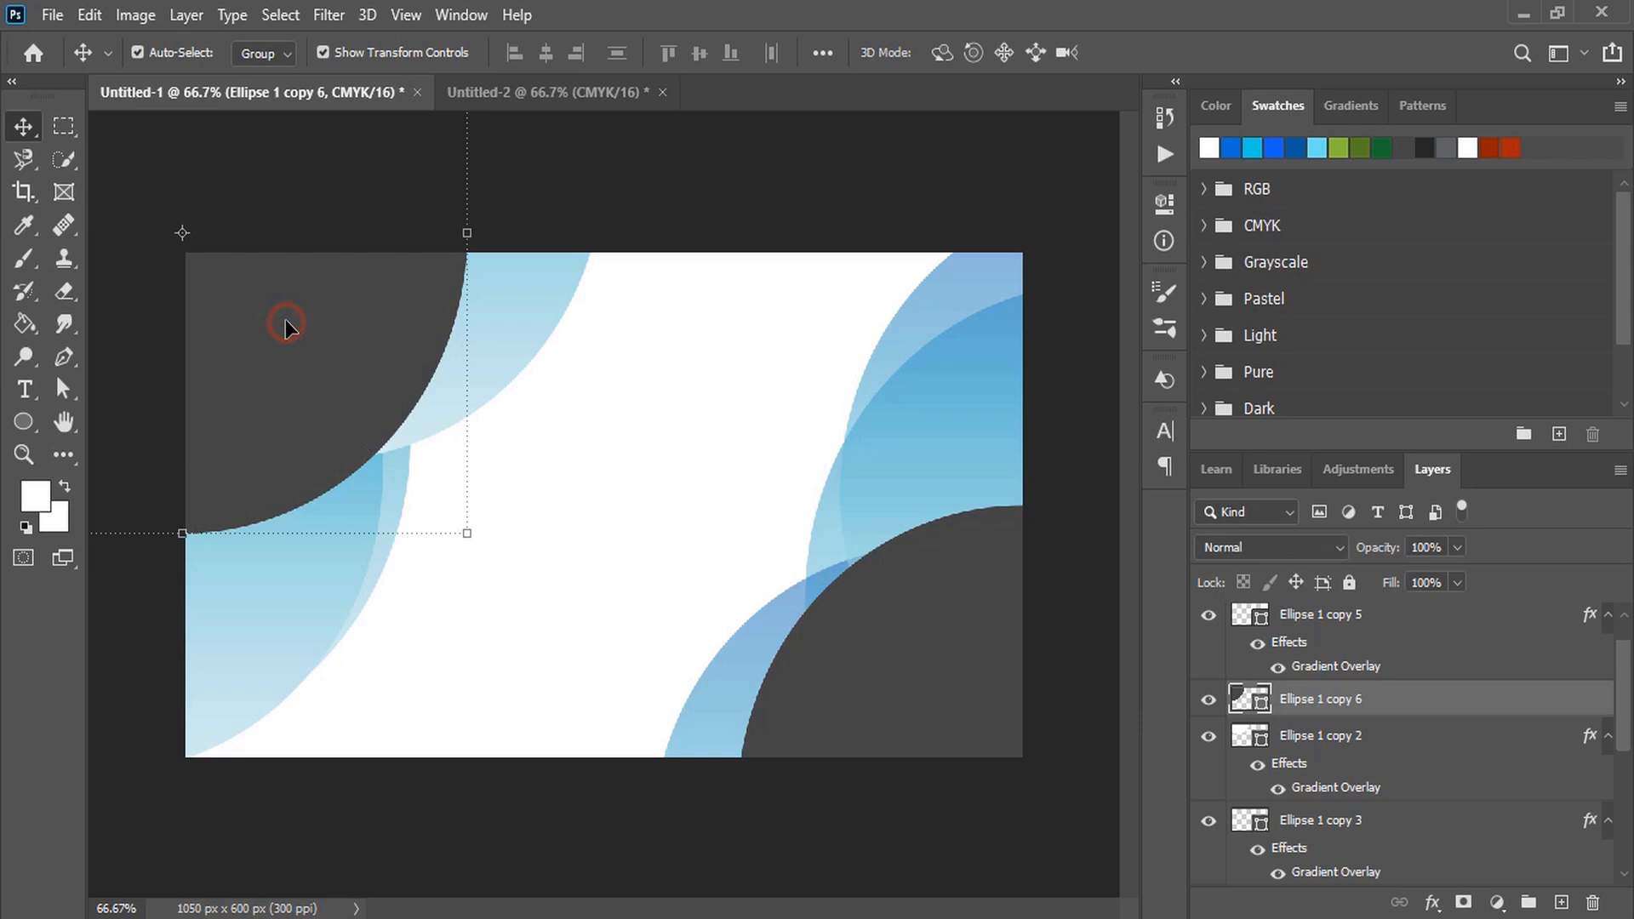
click(1208, 145)
double_click(1459, 706)
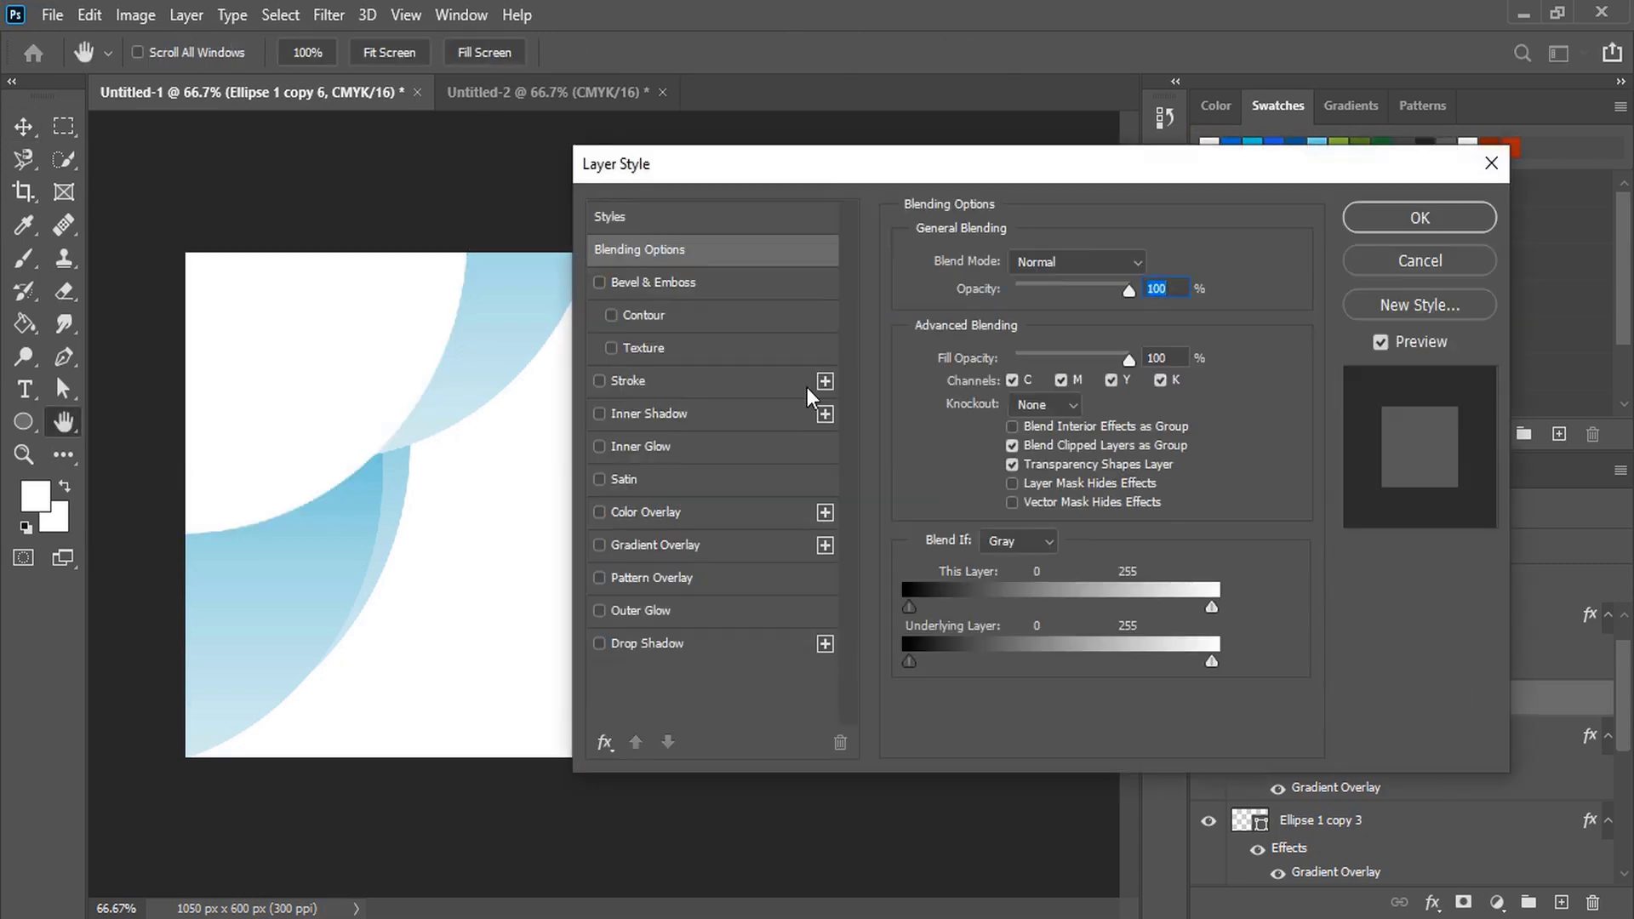
click(599, 545)
Edit the circle's gradient, raising the starting opacity stop to full opacity and recoloring the first color stop blue.
click(1062, 321)
click(929, 637)
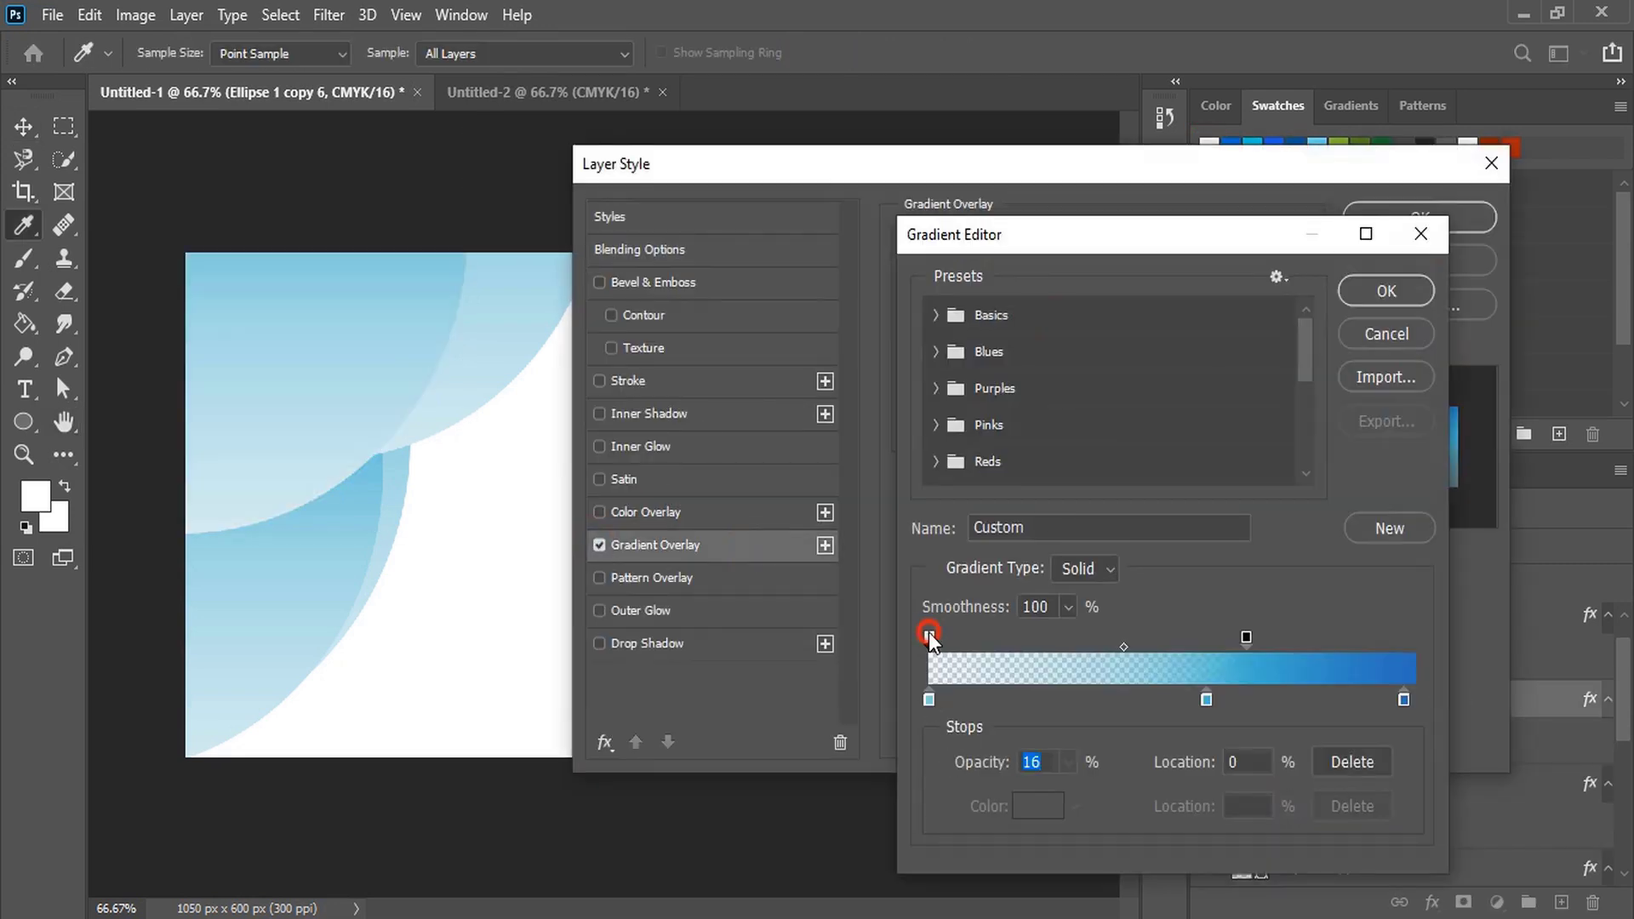
click(1068, 762)
drag(1069, 779, 1173, 793)
double_click(928, 700)
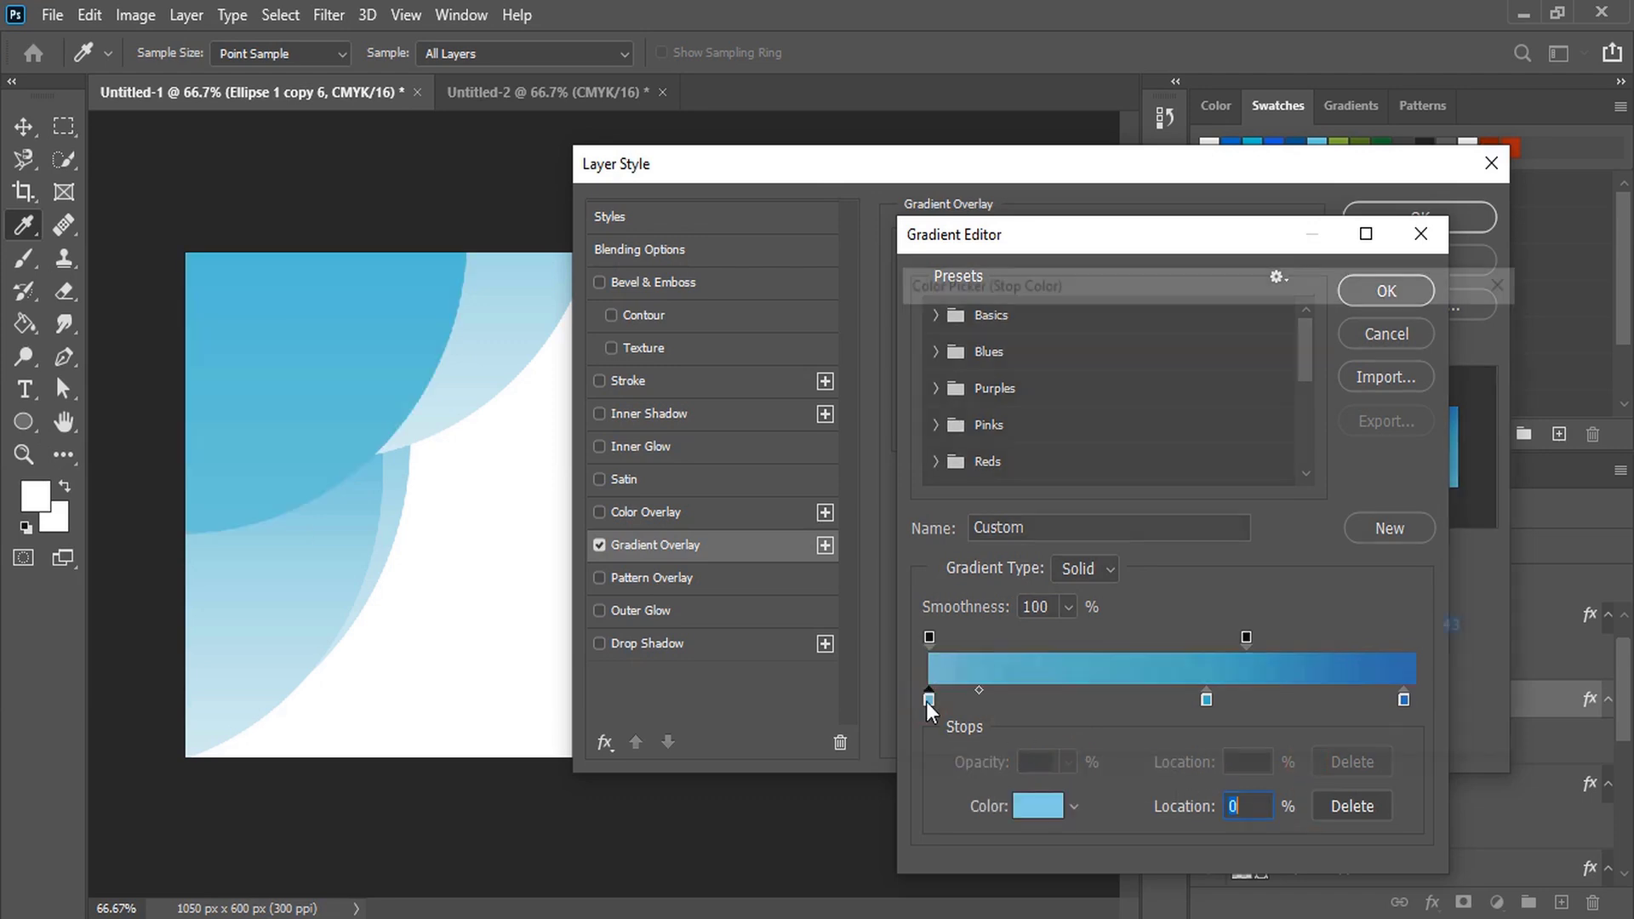
click(916, 568)
click(1447, 326)
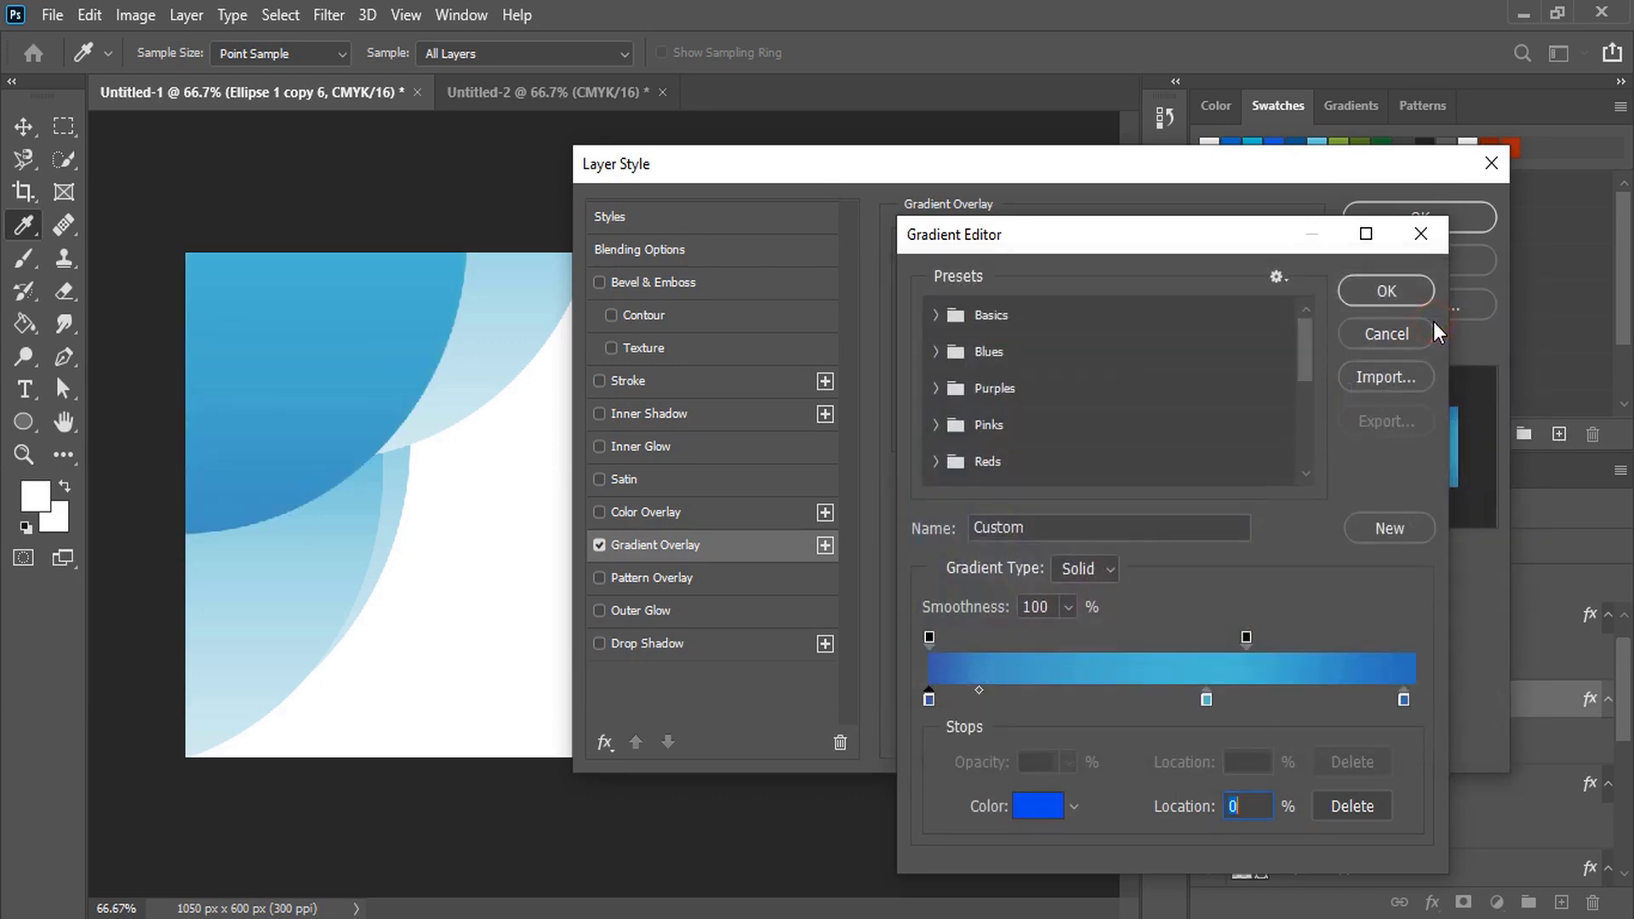
Remove the gradient's middle color stop and move the last color stop and opacity stop to the gradient's far end.
drag(1205, 700, 1209, 752)
click(1424, 699)
click(1415, 637)
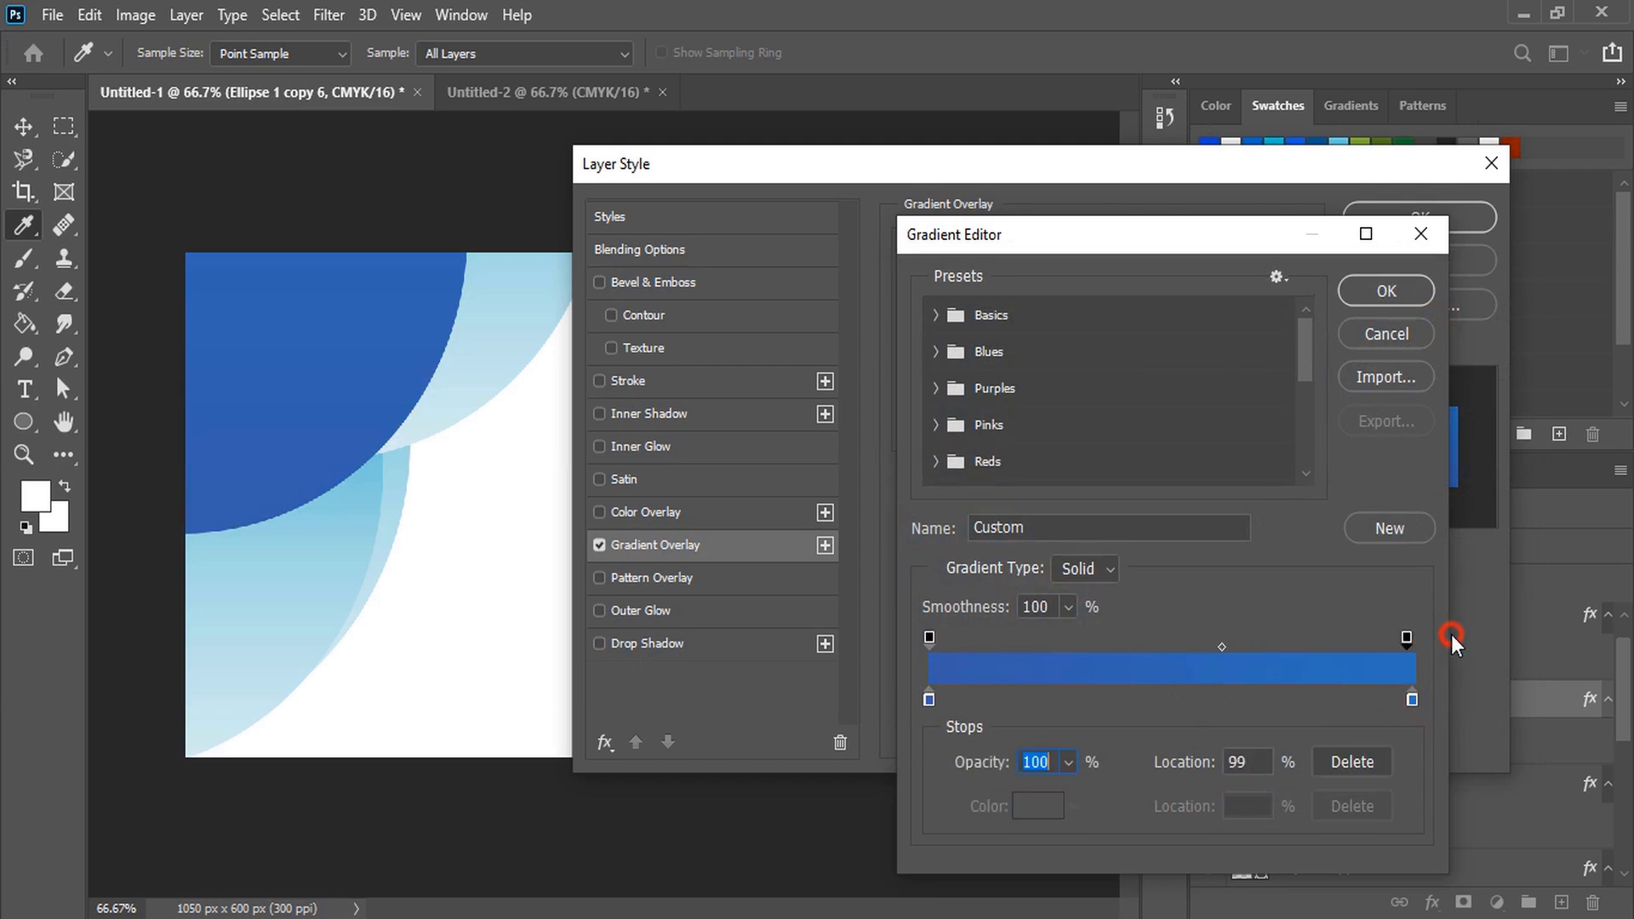
Recolor the first stop of the upper-left circle's gradient with PANTONE 3015 C from the PANTONE solid coated library.
double_click(929, 699)
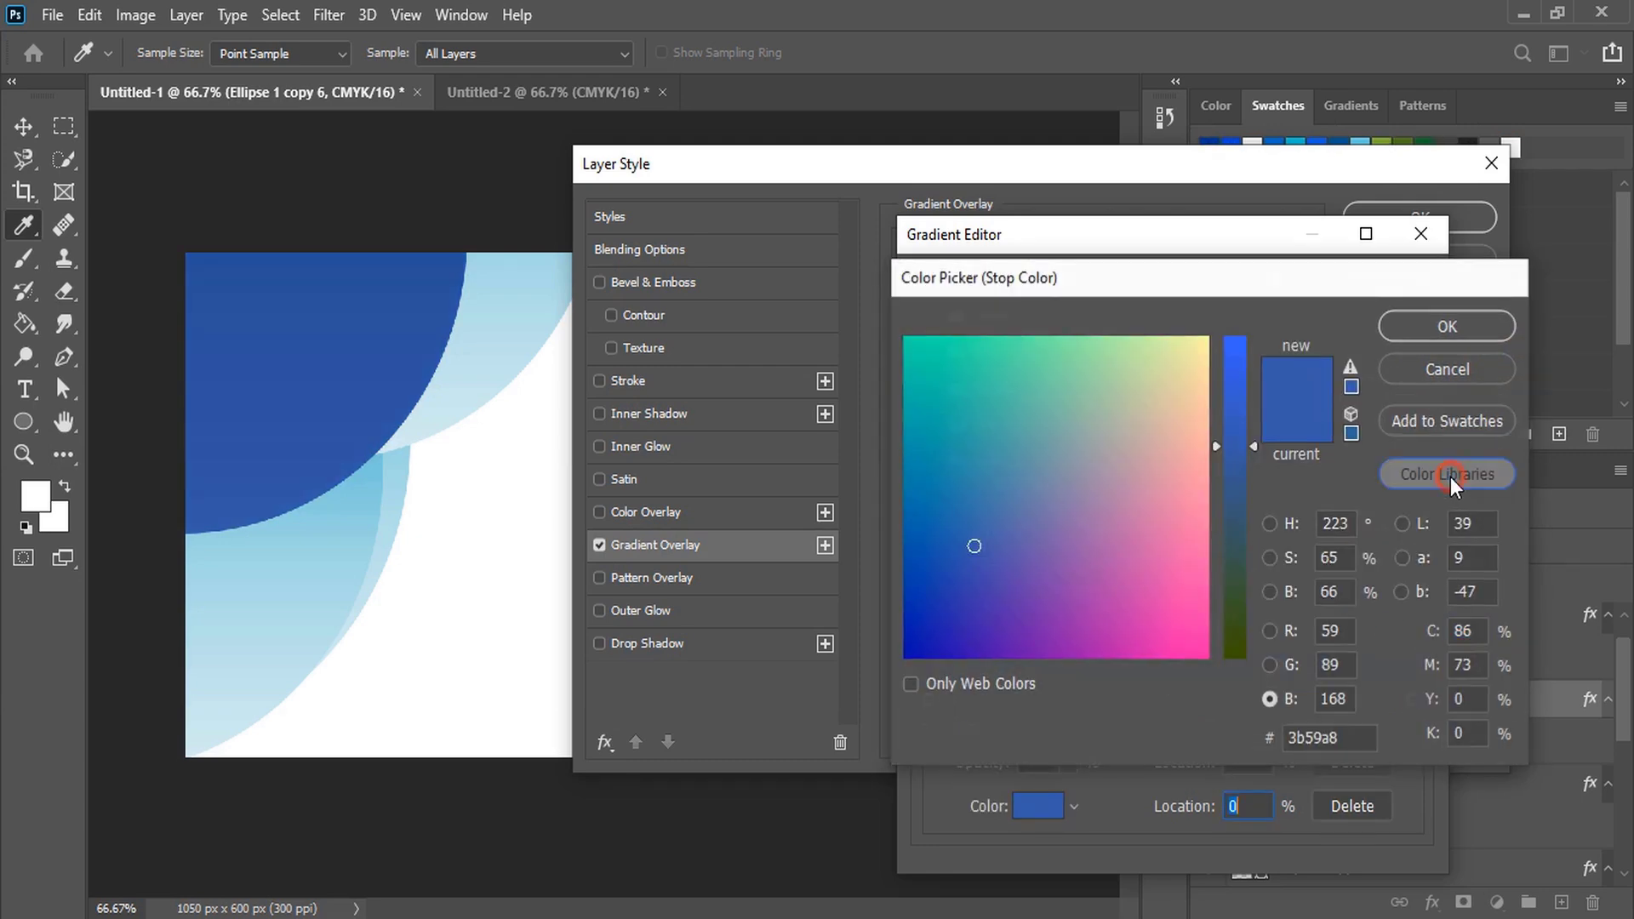
click(1448, 474)
click(1173, 453)
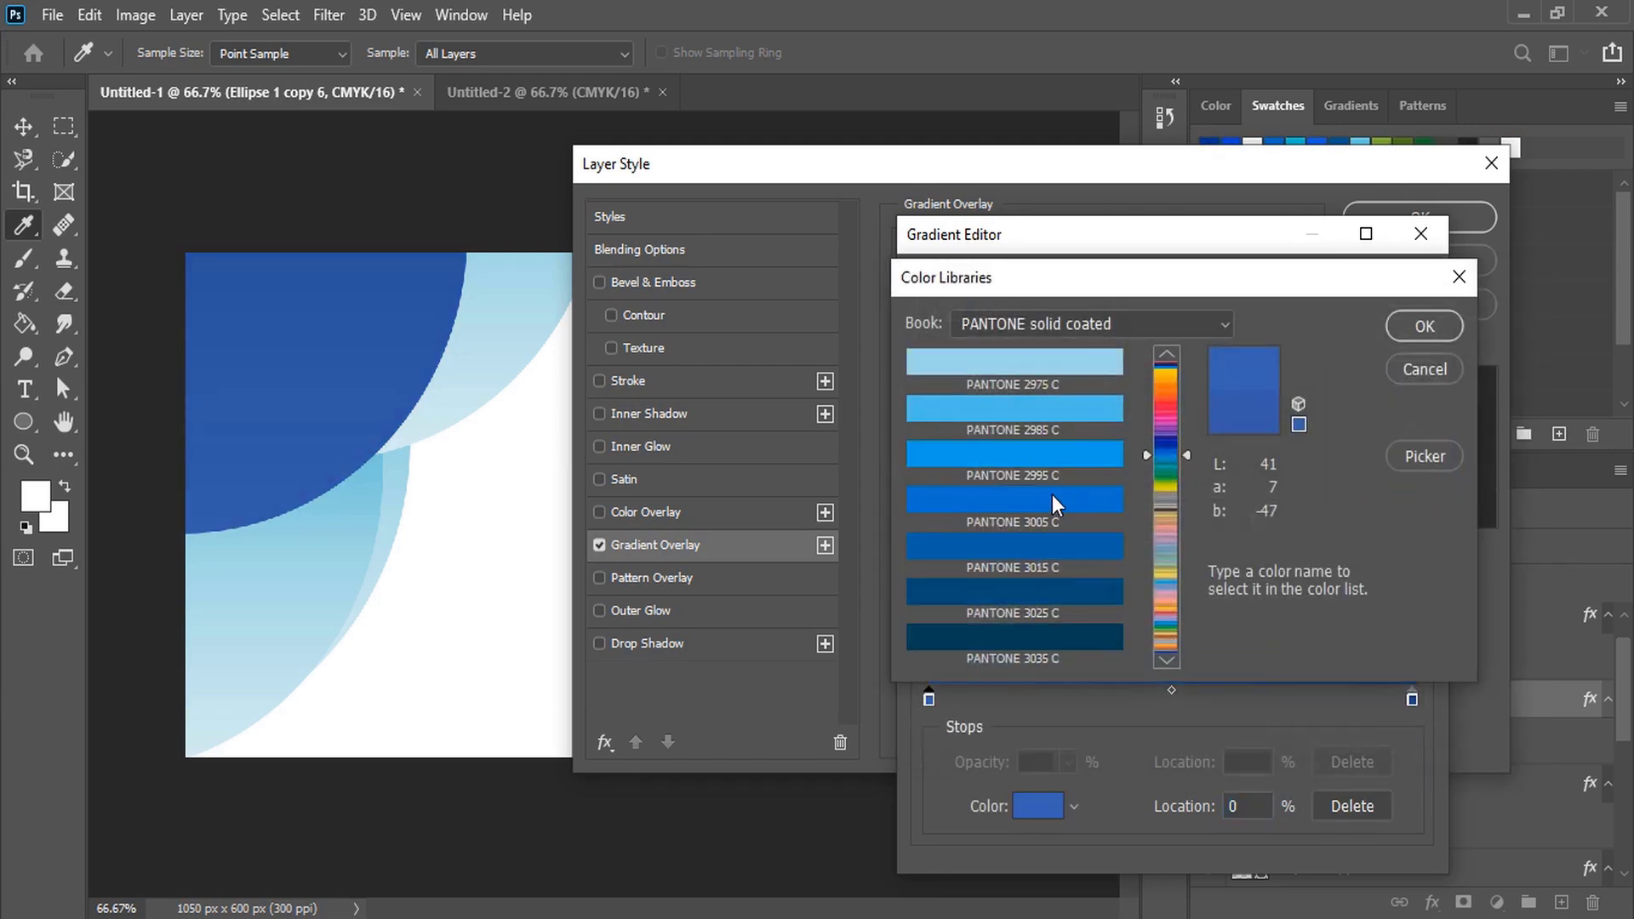
click(1065, 541)
click(1416, 322)
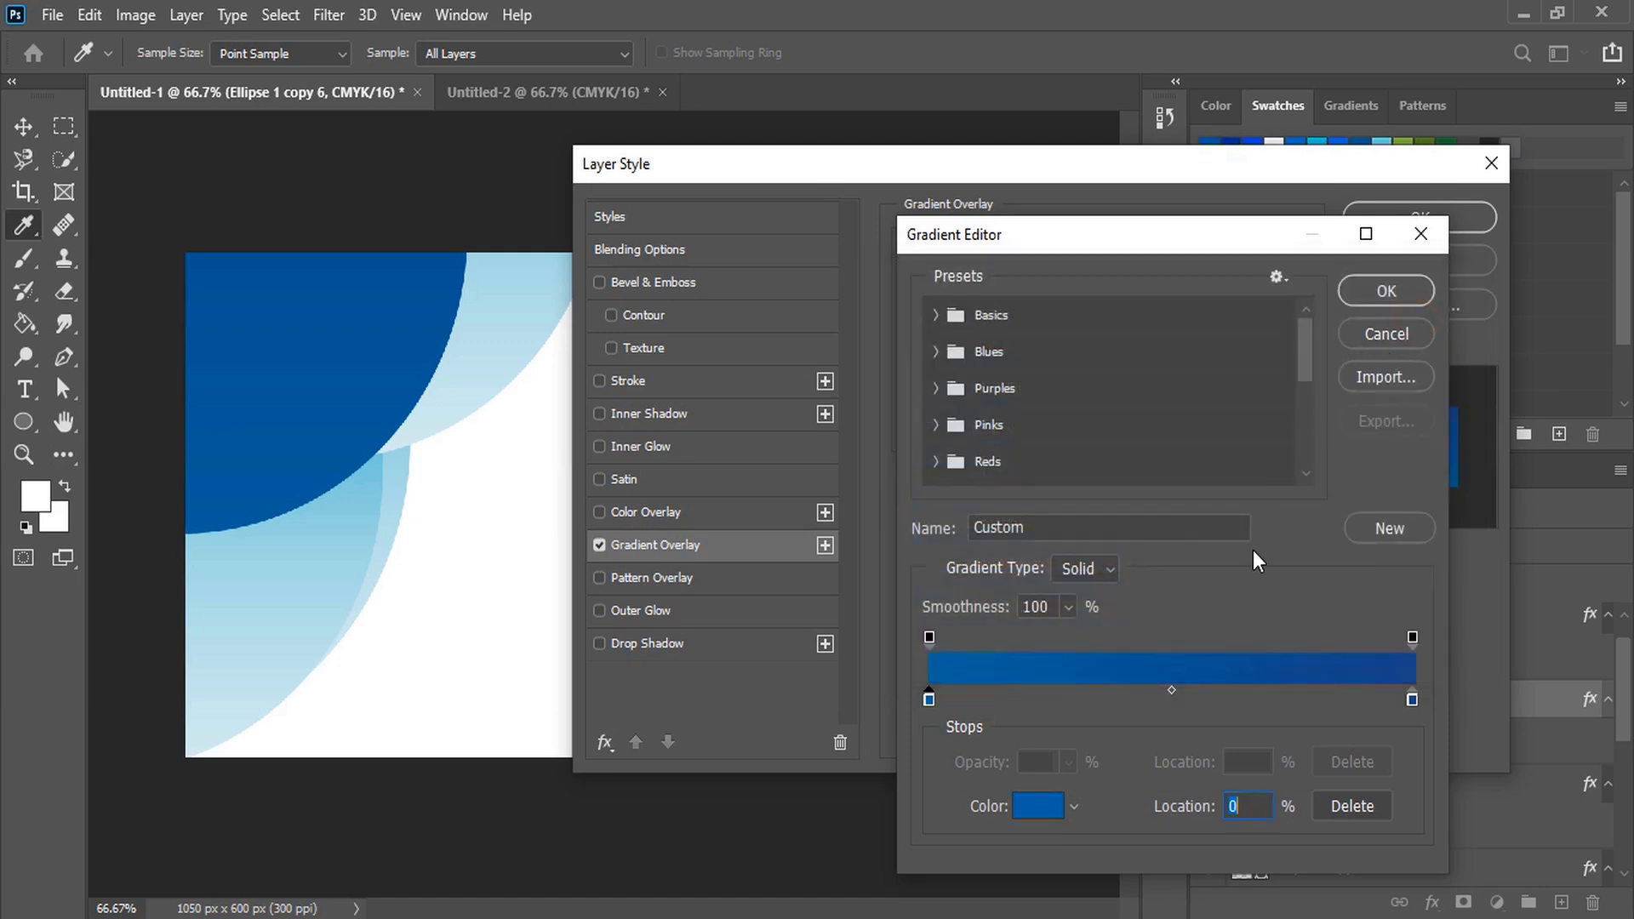
Accept the edited gradient, rotate the overlay's angle to run diagonally, and apply the layer style.
click(1362, 296)
click(988, 388)
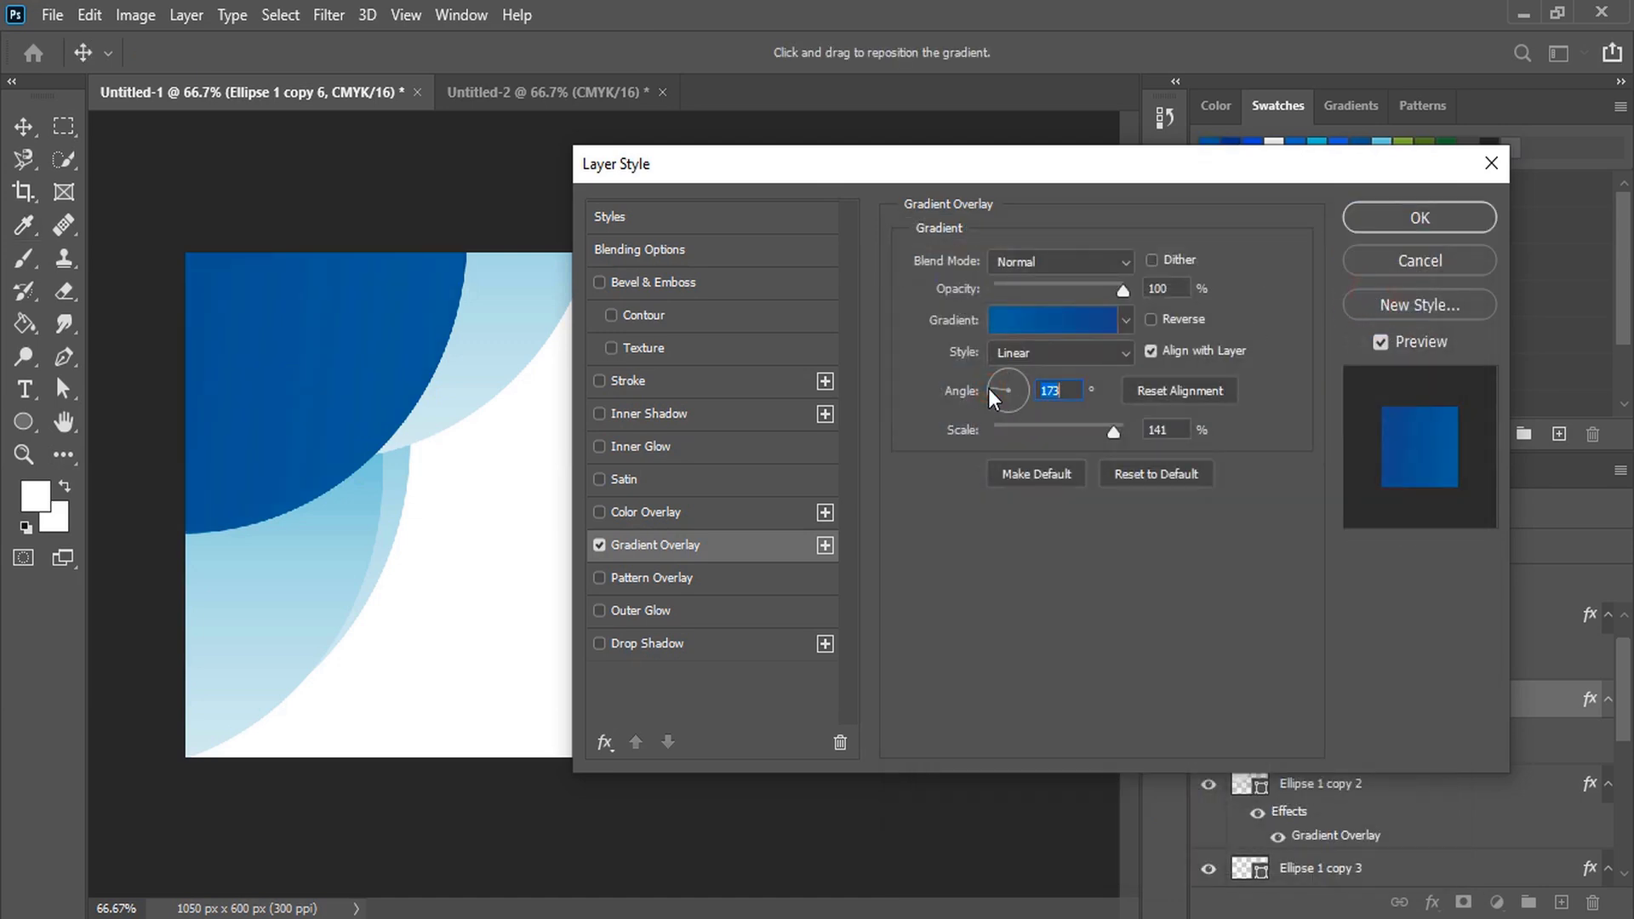
click(1414, 218)
click(937, 182)
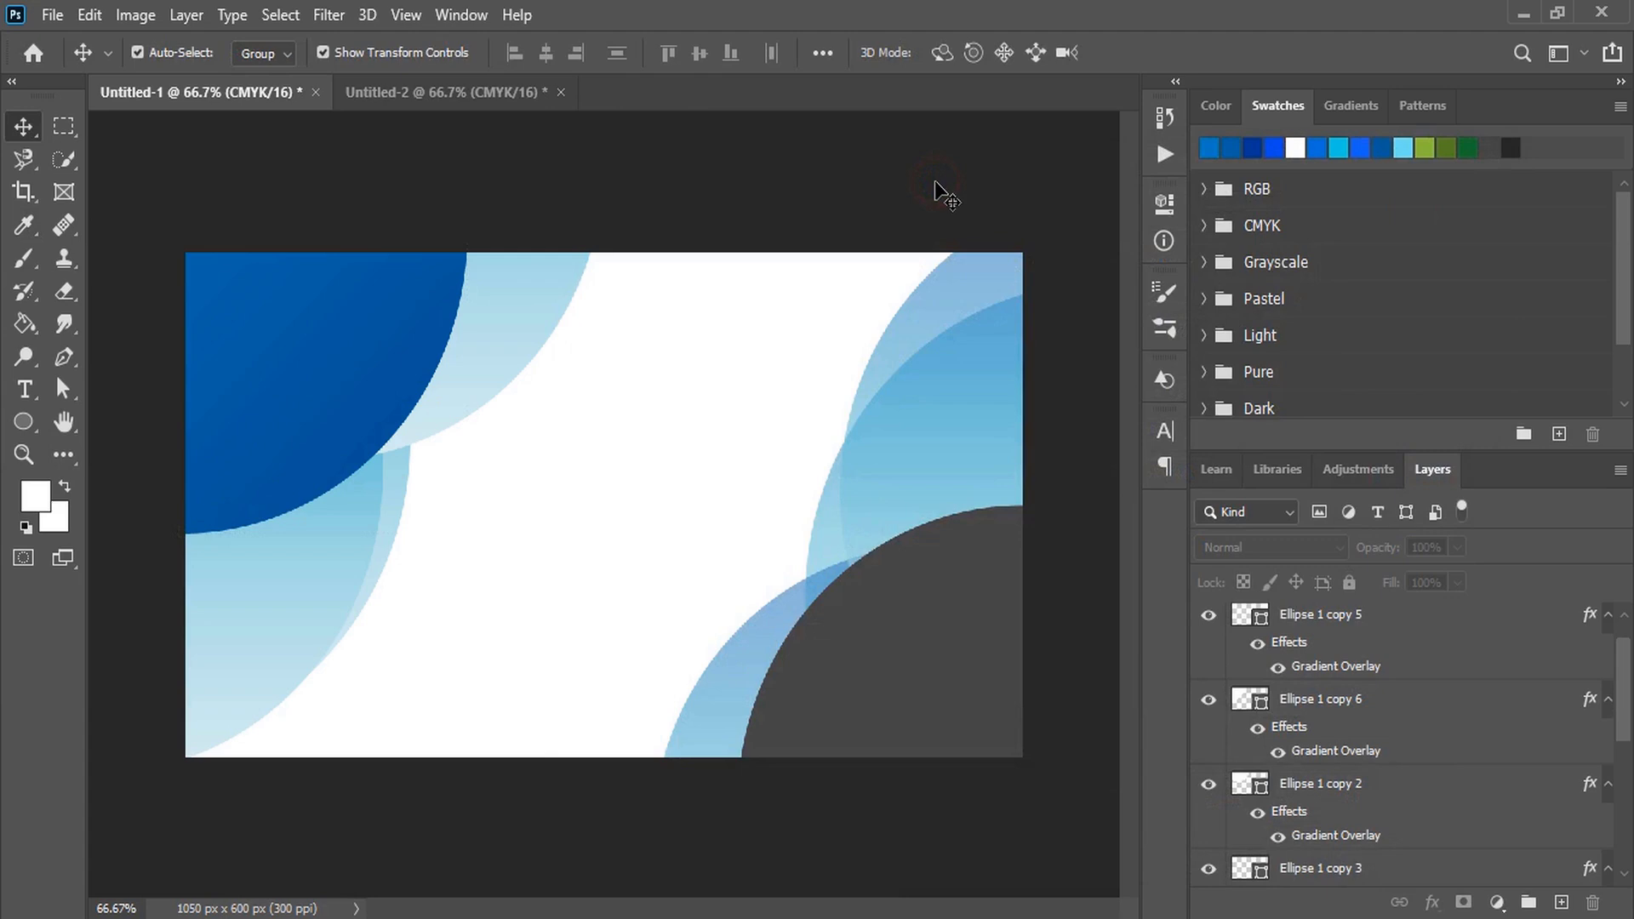
Fill the dark gray circle in the lower-right corner white and apply the blue Gradient Overlay to it.
click(890, 649)
key(ctrl+j)
click(1295, 148)
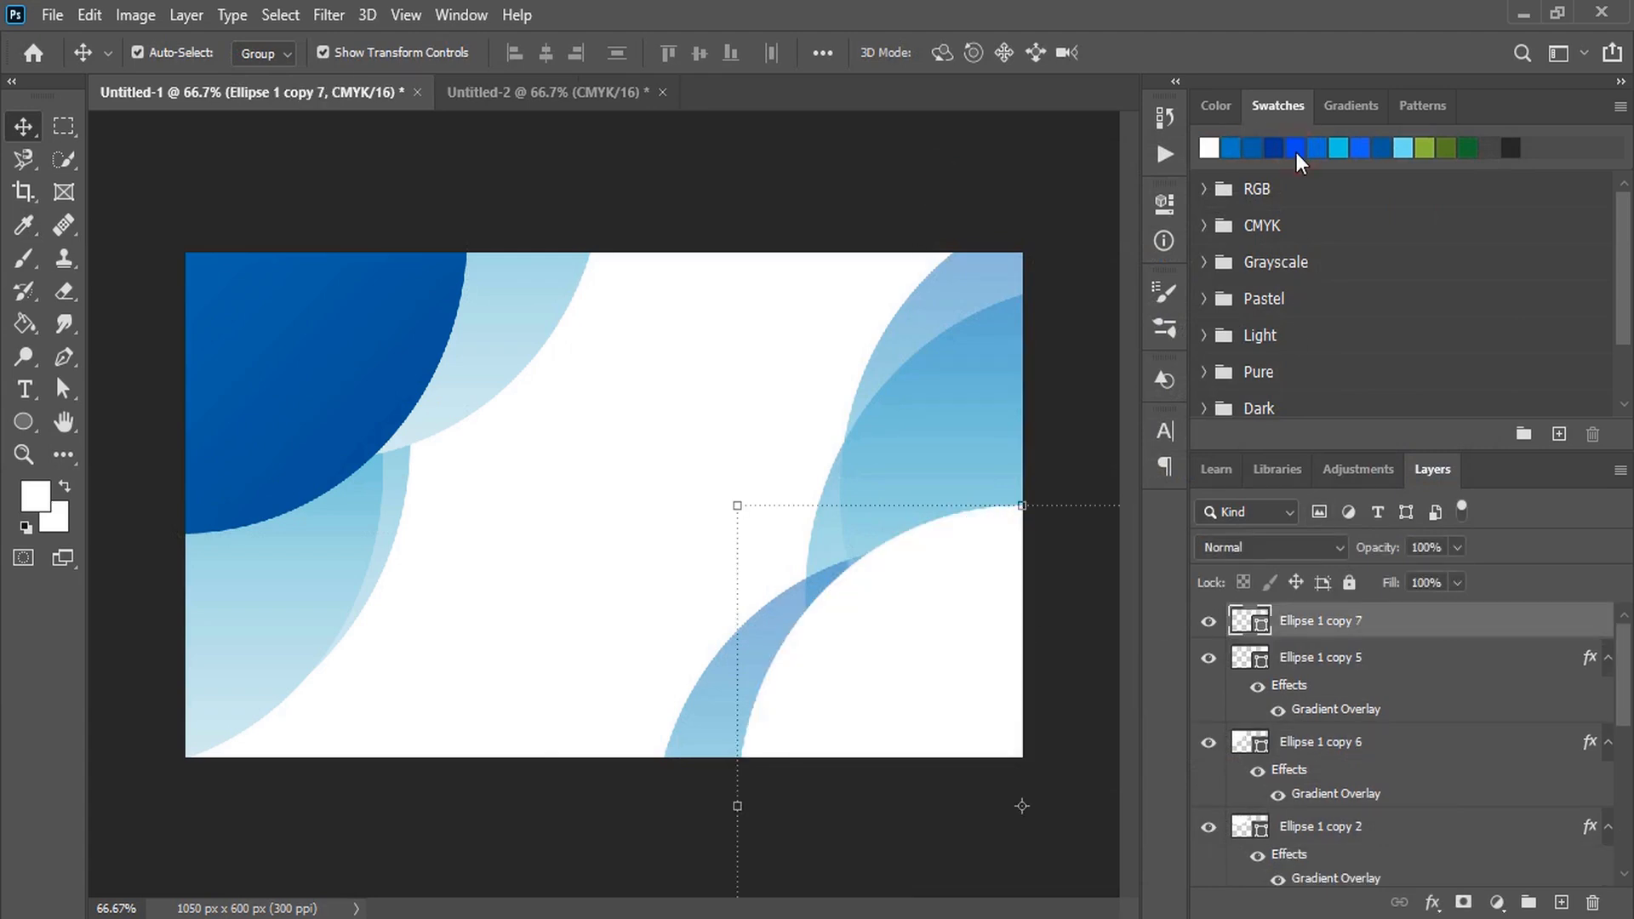
double_click(1462, 629)
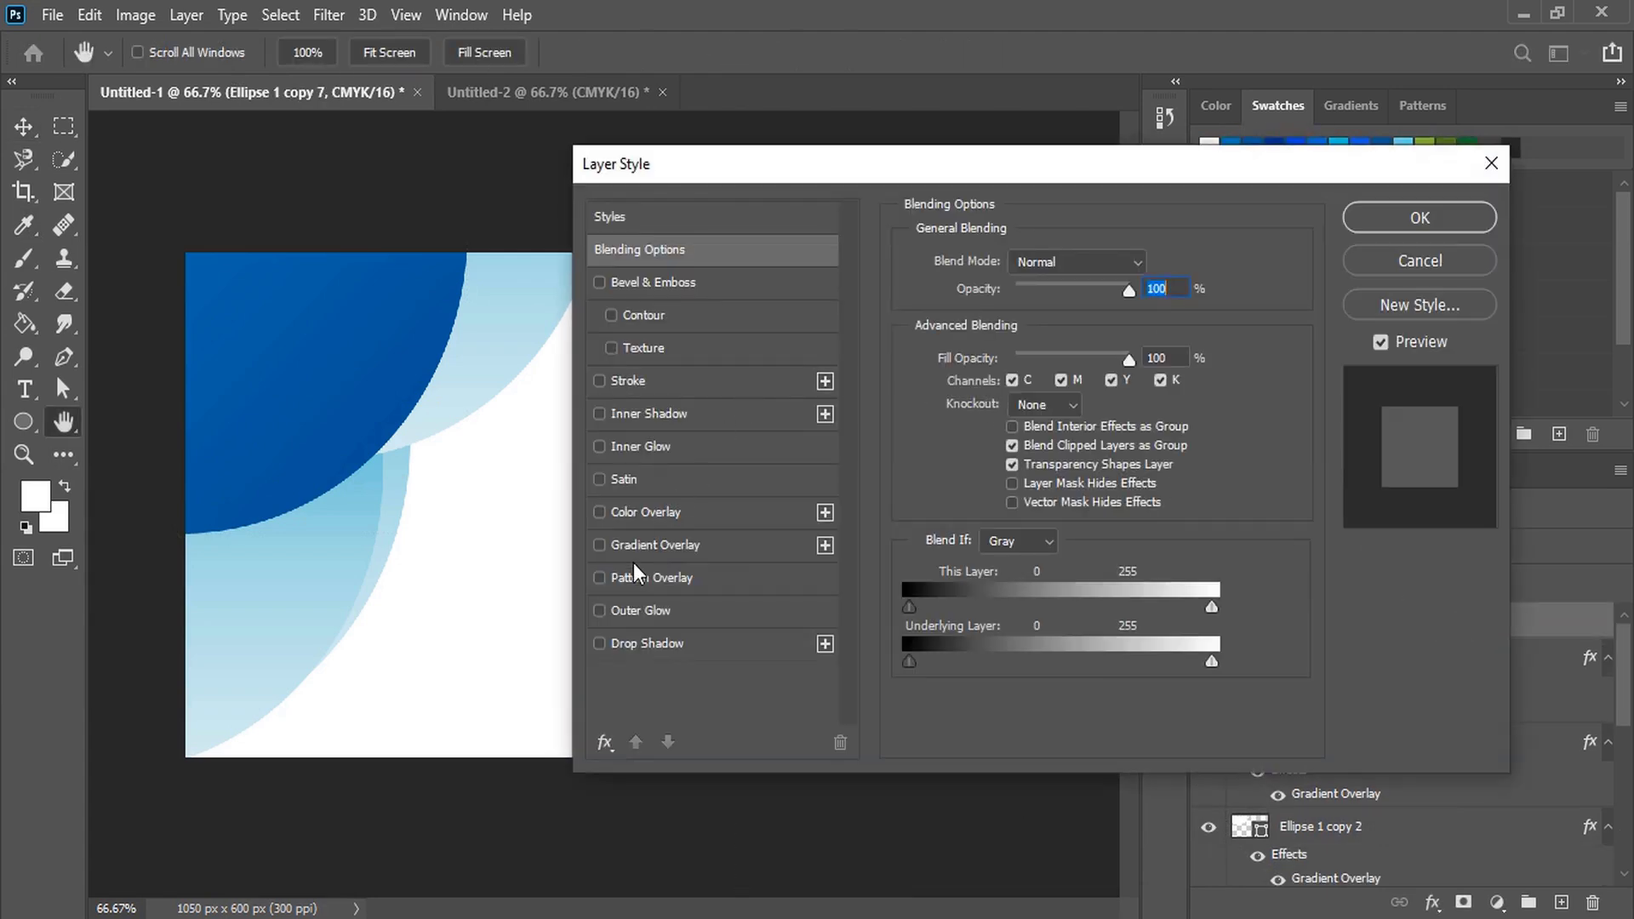
click(599, 545)
drag(1247, 171, 1211, 251)
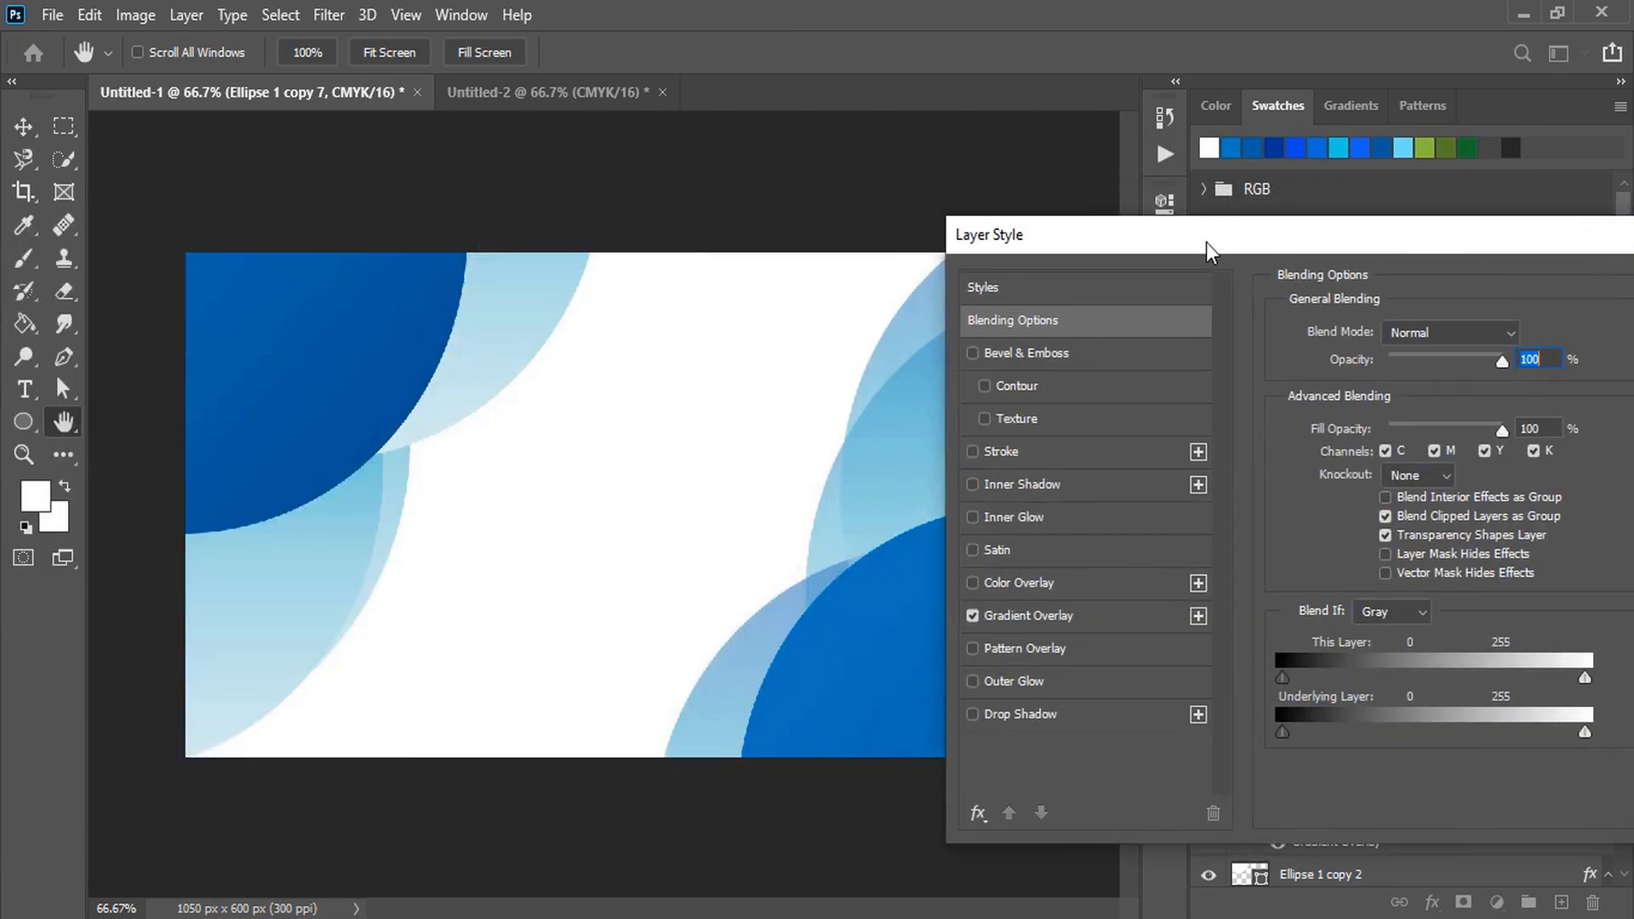
key(Return)
In Untitled-2, fill the large dark green circle white and give it the blue Gradient Overlay at a diagonal angle.
click(390, 92)
click(341, 435)
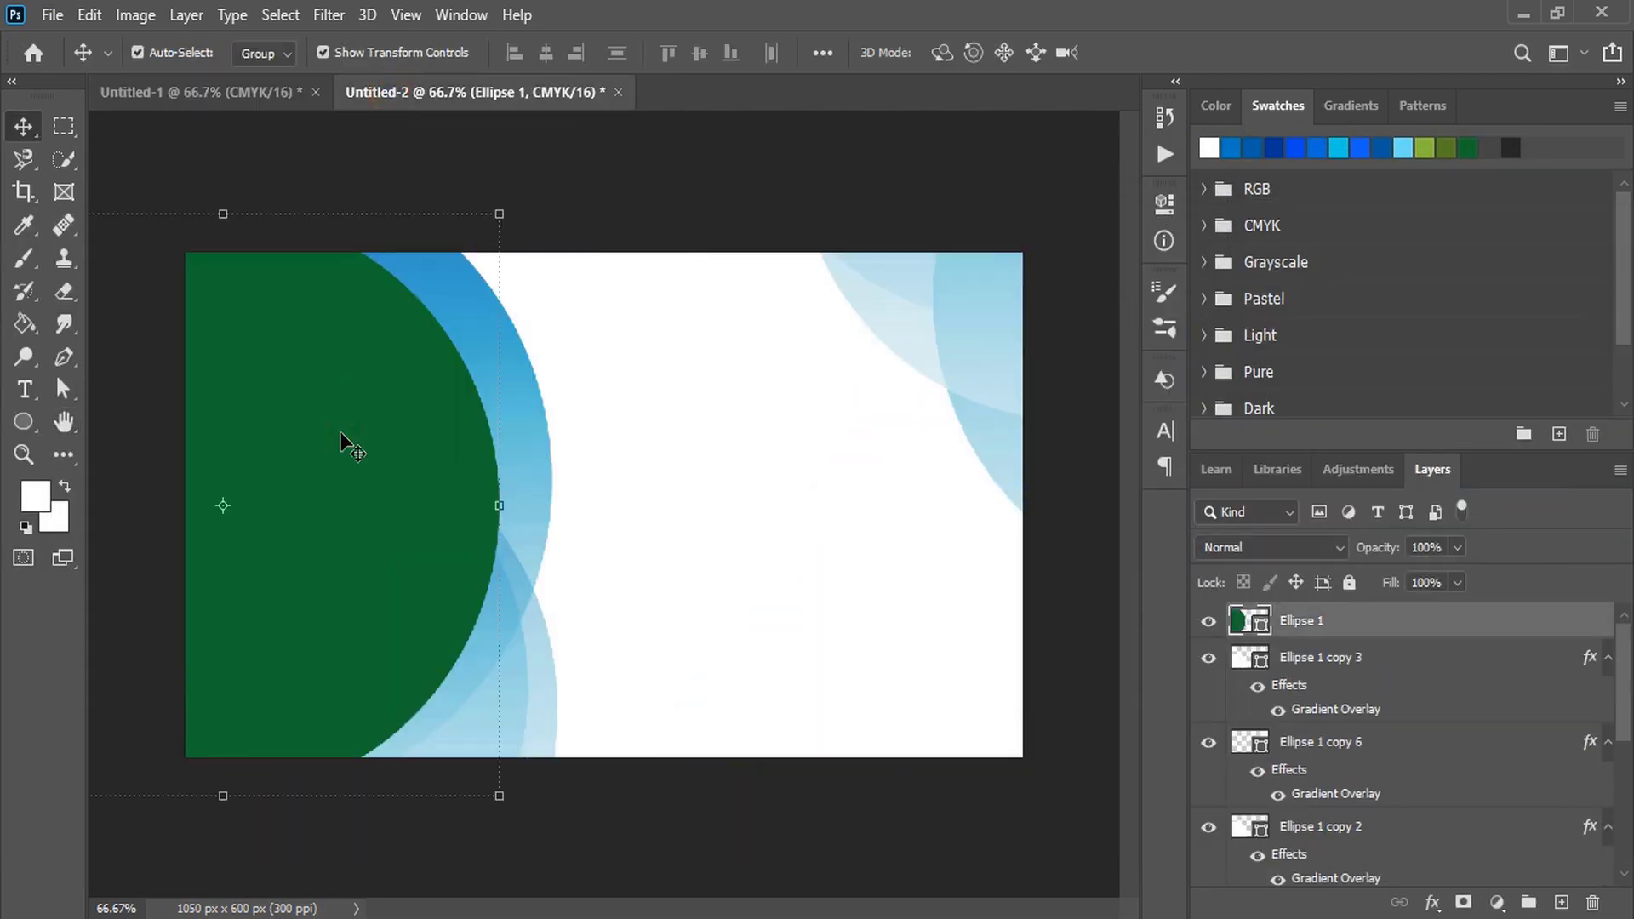
click(1209, 148)
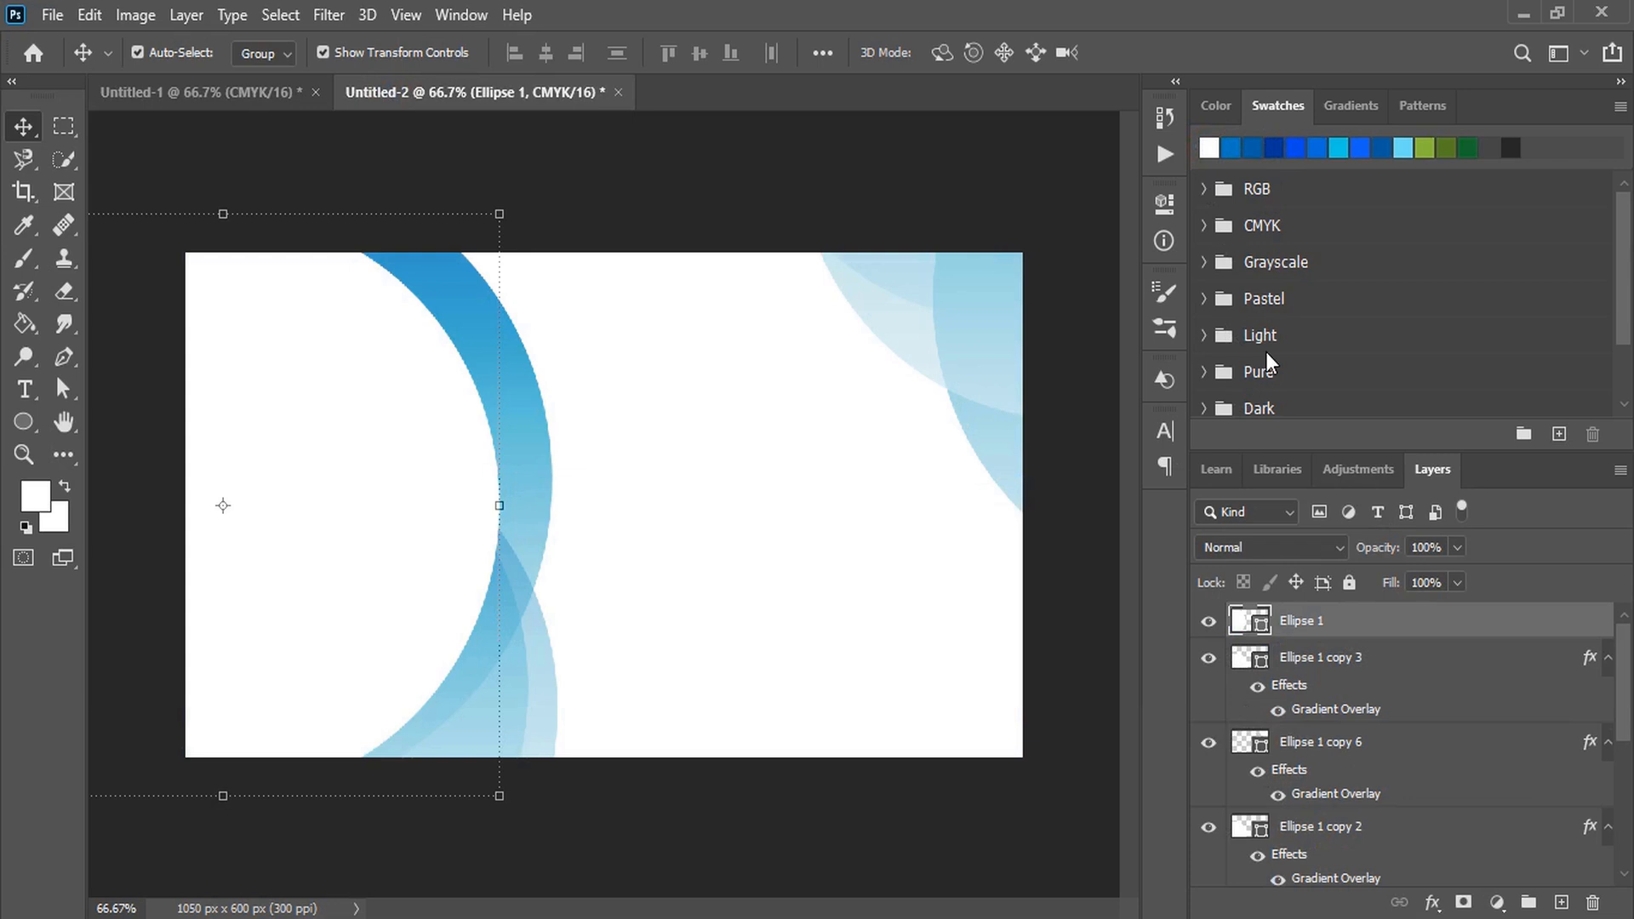
double_click(1524, 614)
click(676, 555)
click(732, 555)
click(1065, 398)
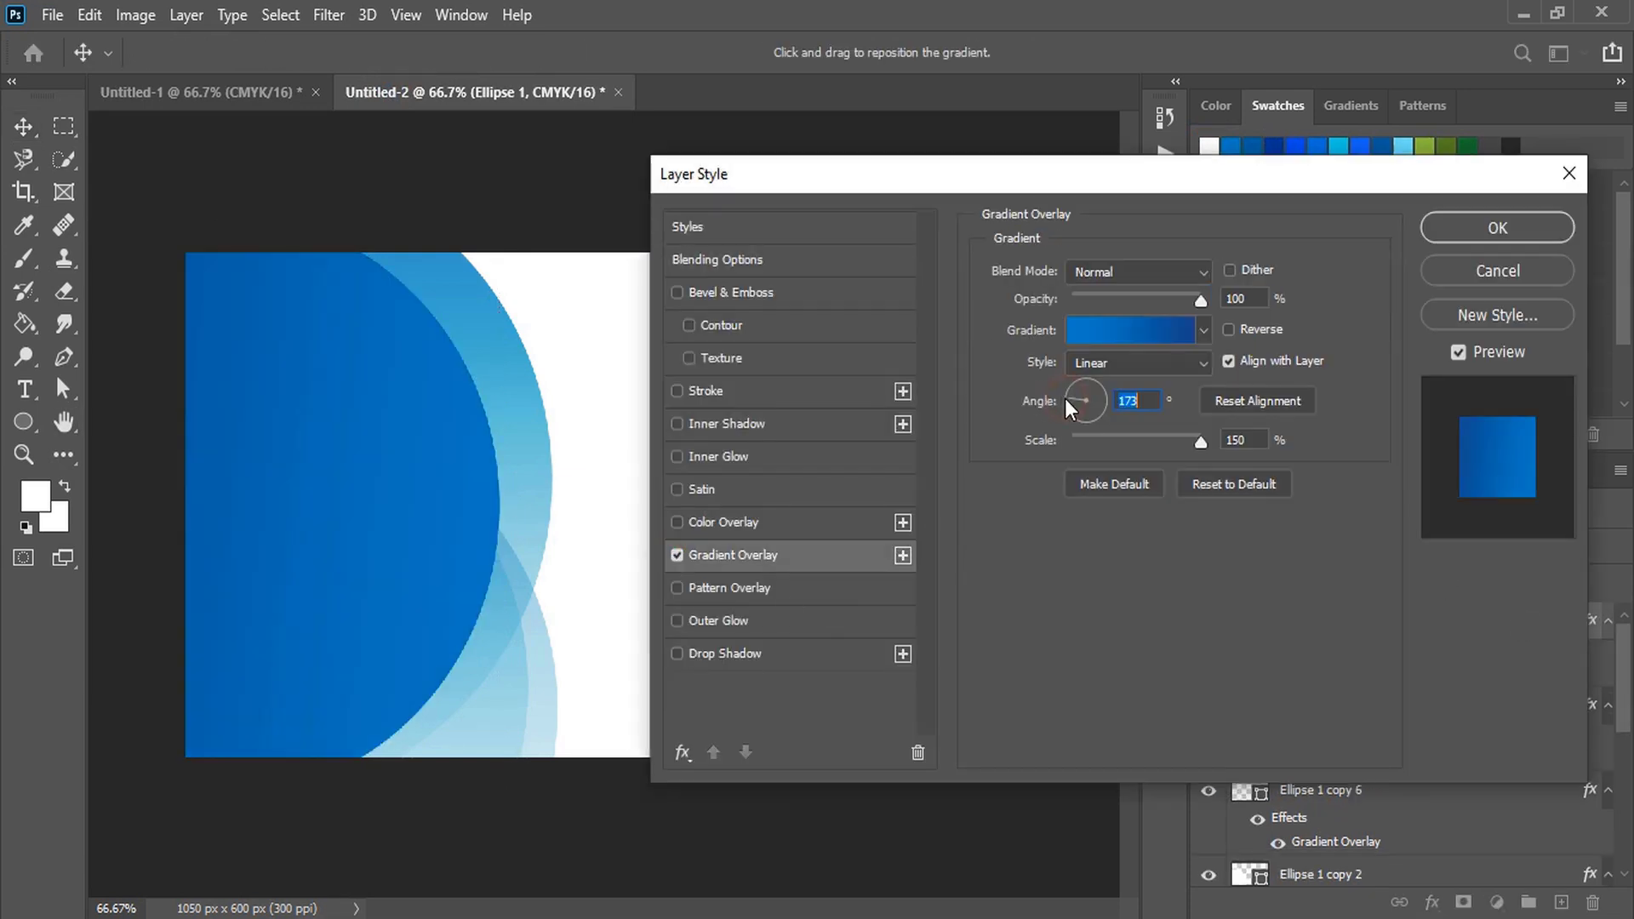
drag(1065, 399, 1100, 394)
Add a white 14 px outside Stroke to the large dark blue circle in Untitled-2.
click(740, 260)
drag(777, 174, 959, 190)
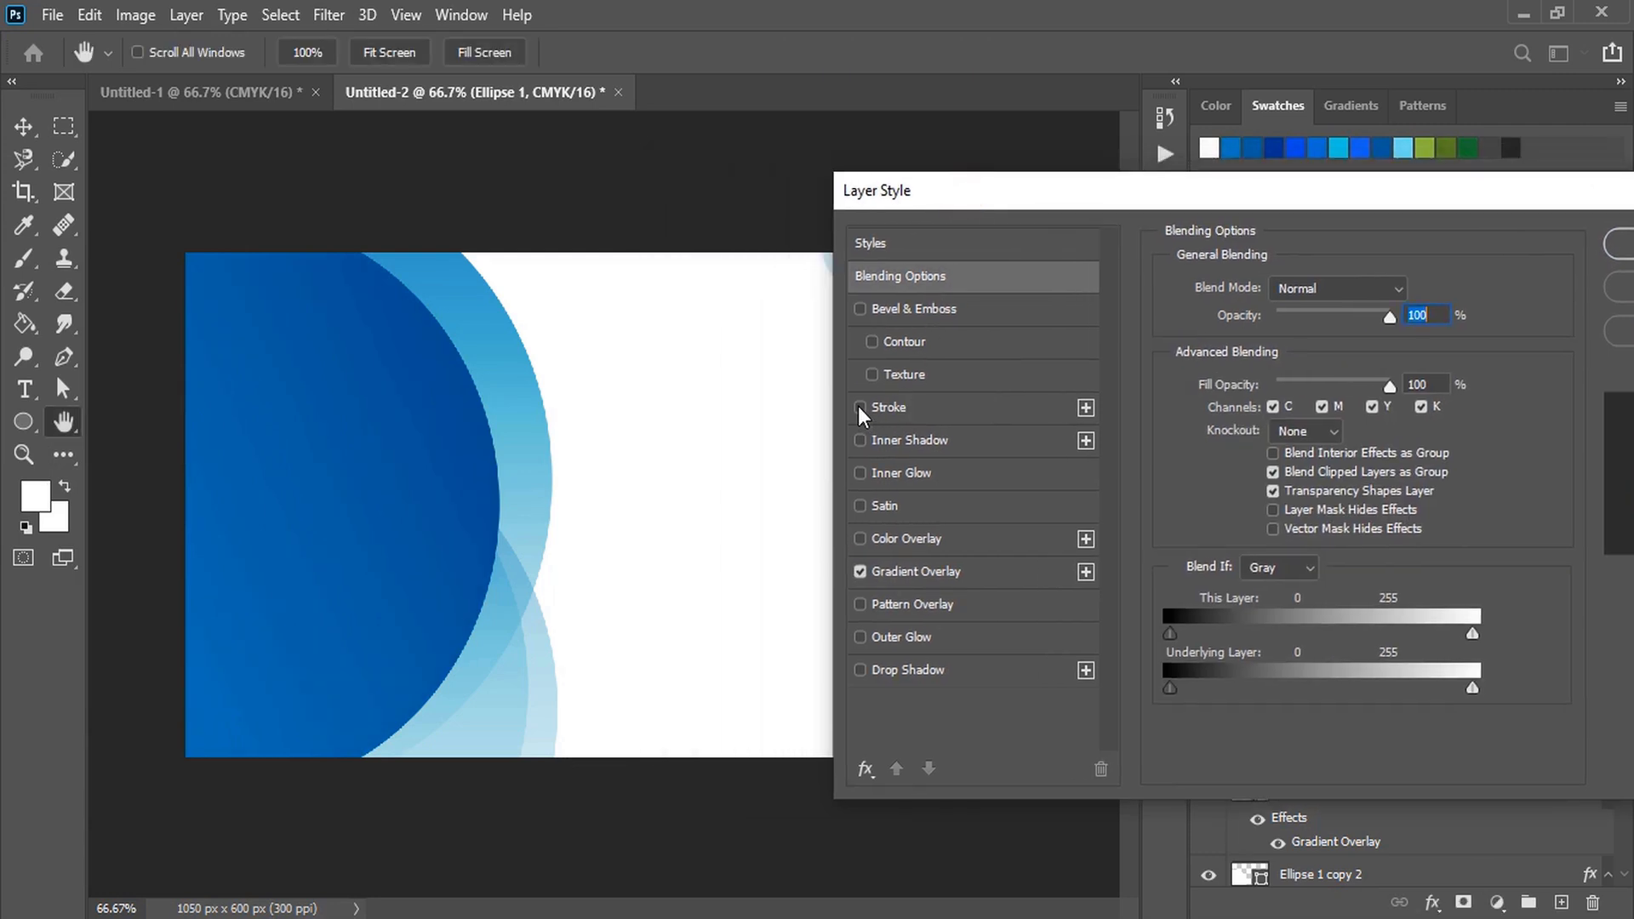
click(944, 406)
drag(1289, 288, 1268, 294)
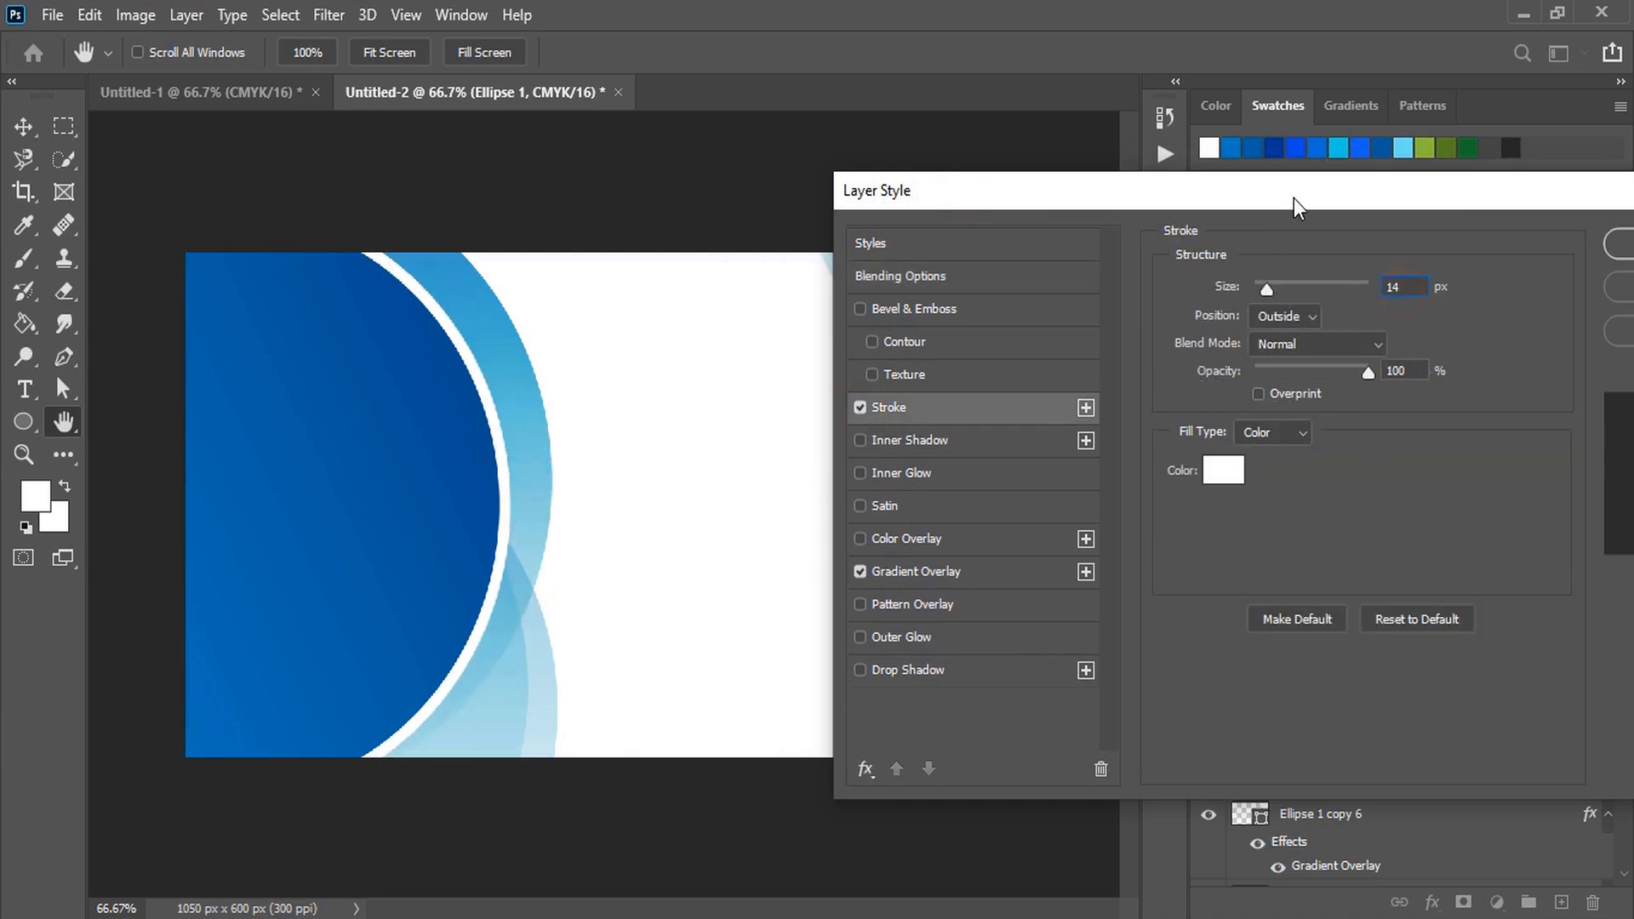
drag(1290, 204, 1051, 189)
click(1435, 230)
key(v)
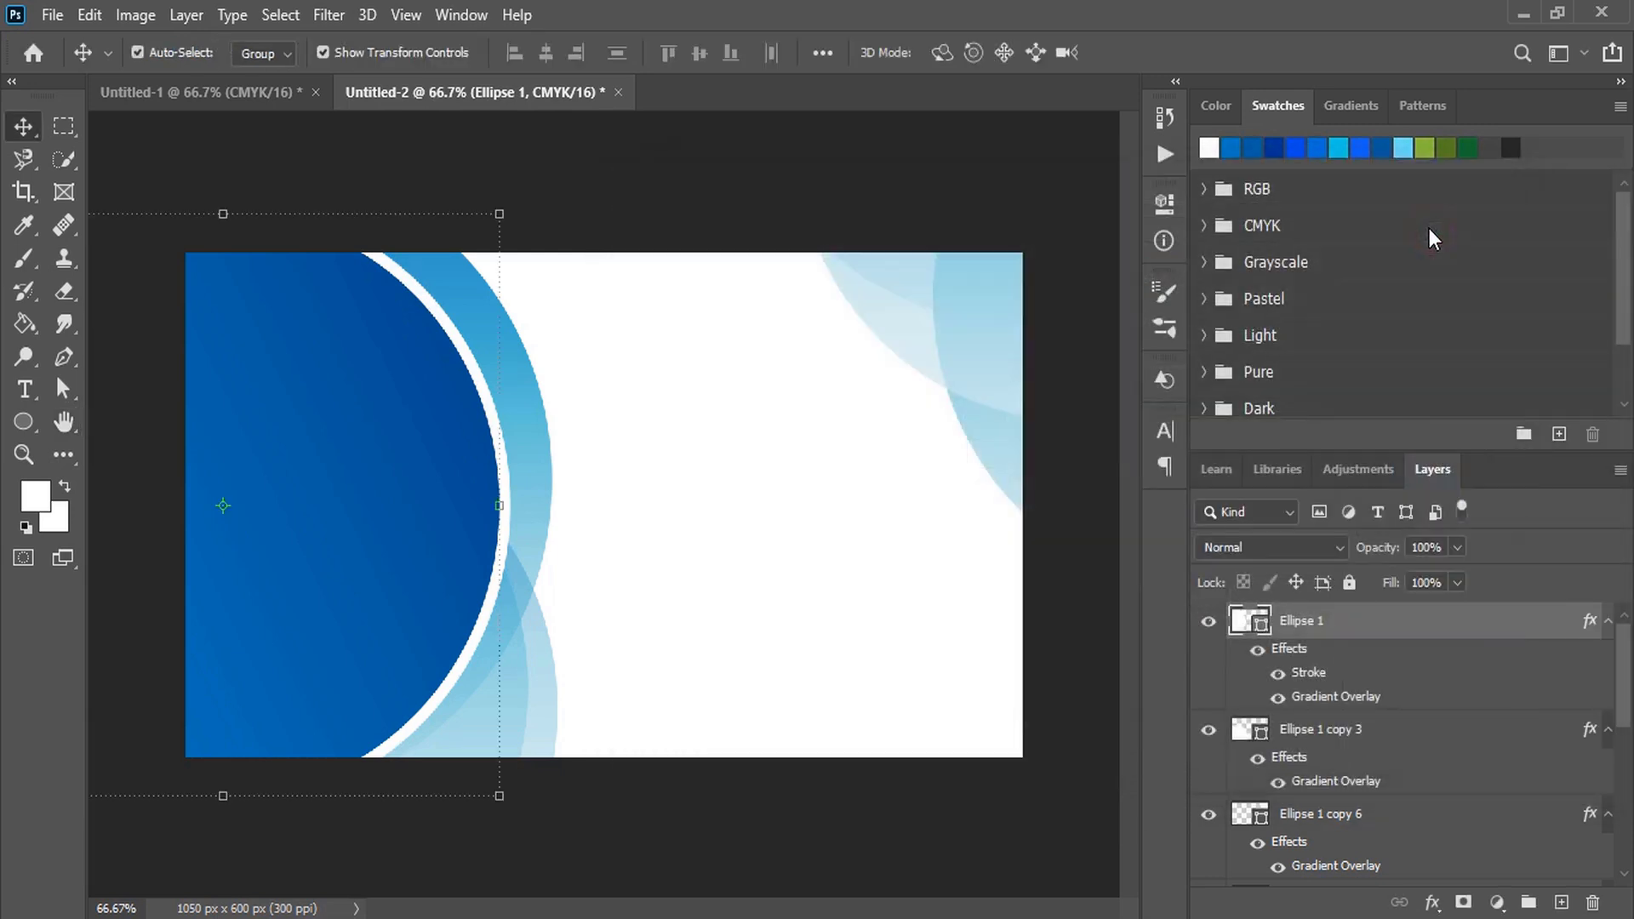
click(912, 200)
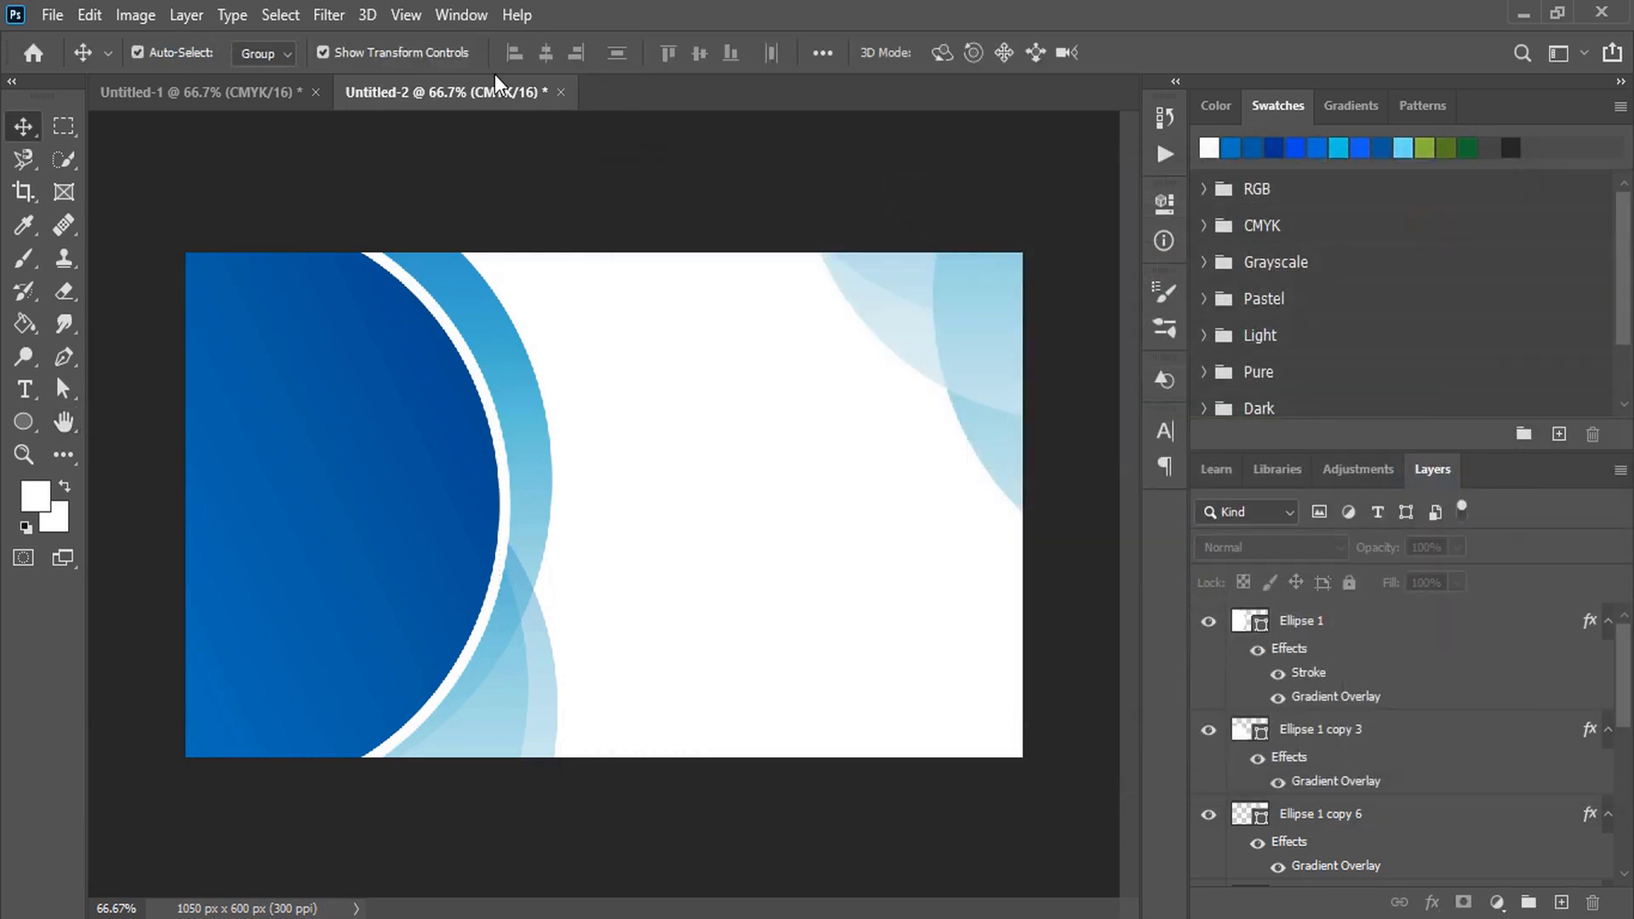
In Untitled-1, add a white outside Stroke of 14 px to the dark blue circle in the upper-left corner.
click(266, 94)
click(332, 374)
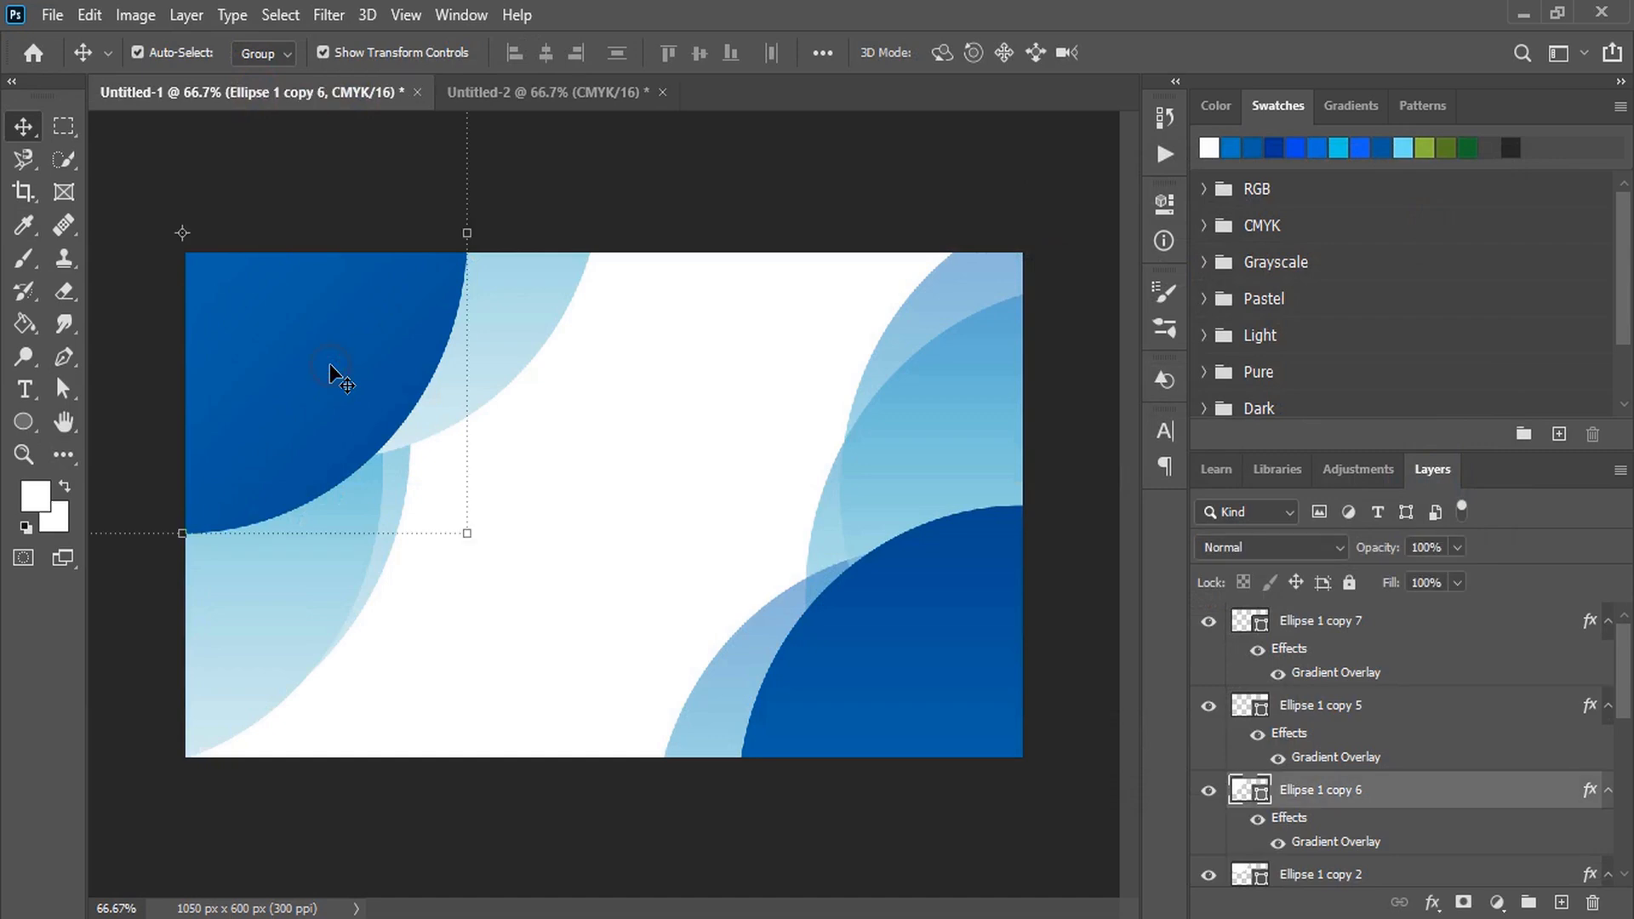
double_click(1494, 777)
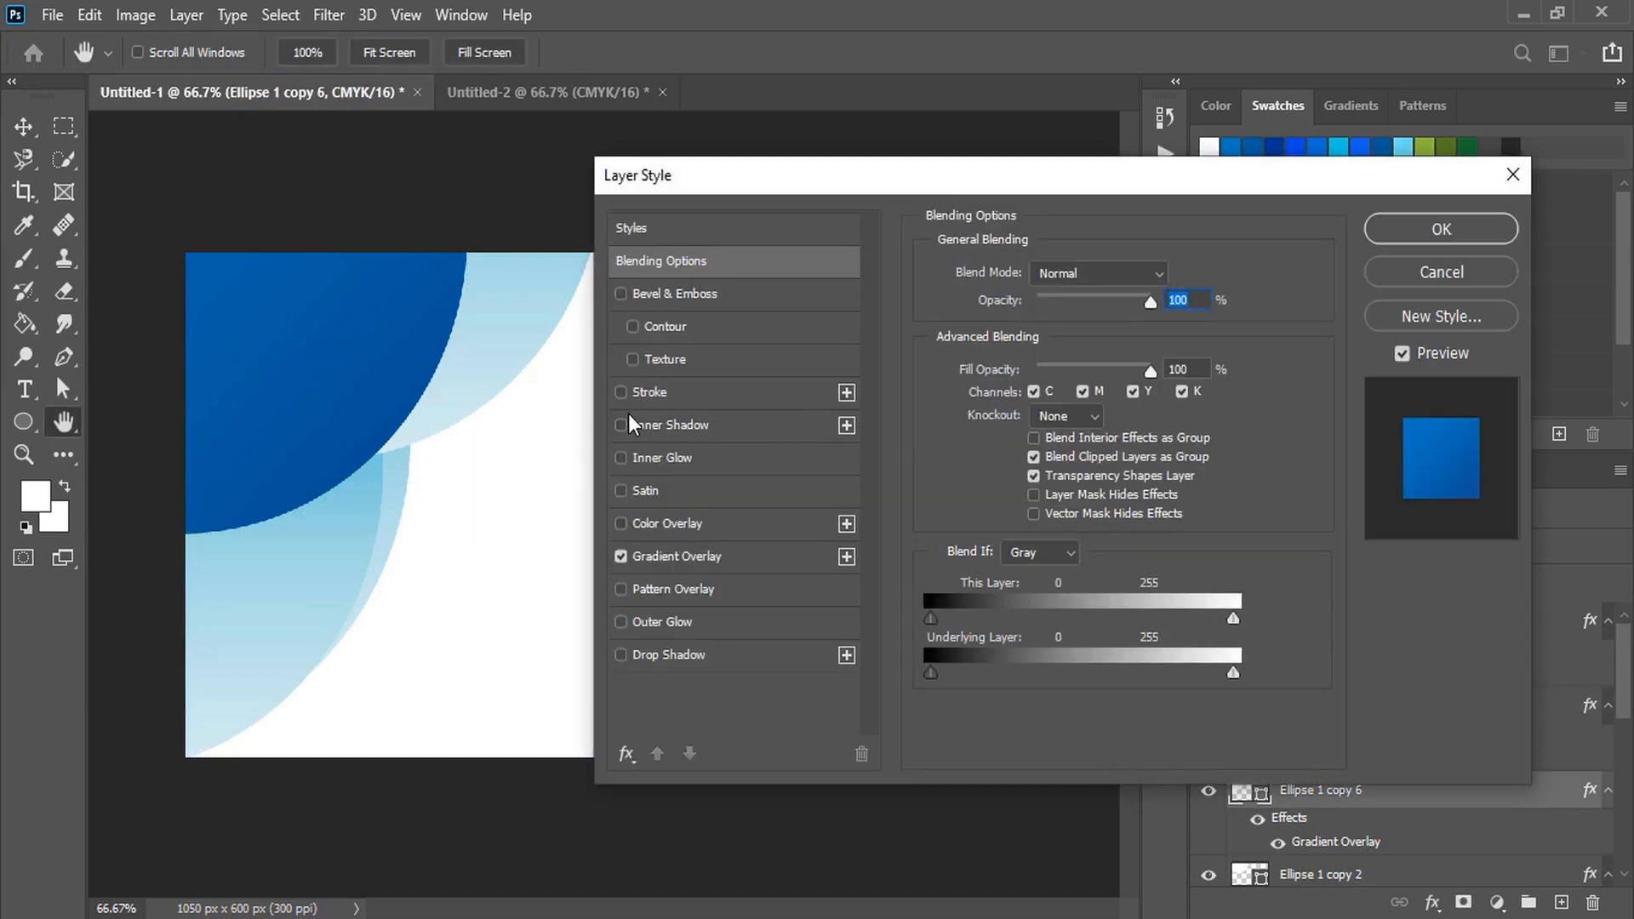
click(620, 391)
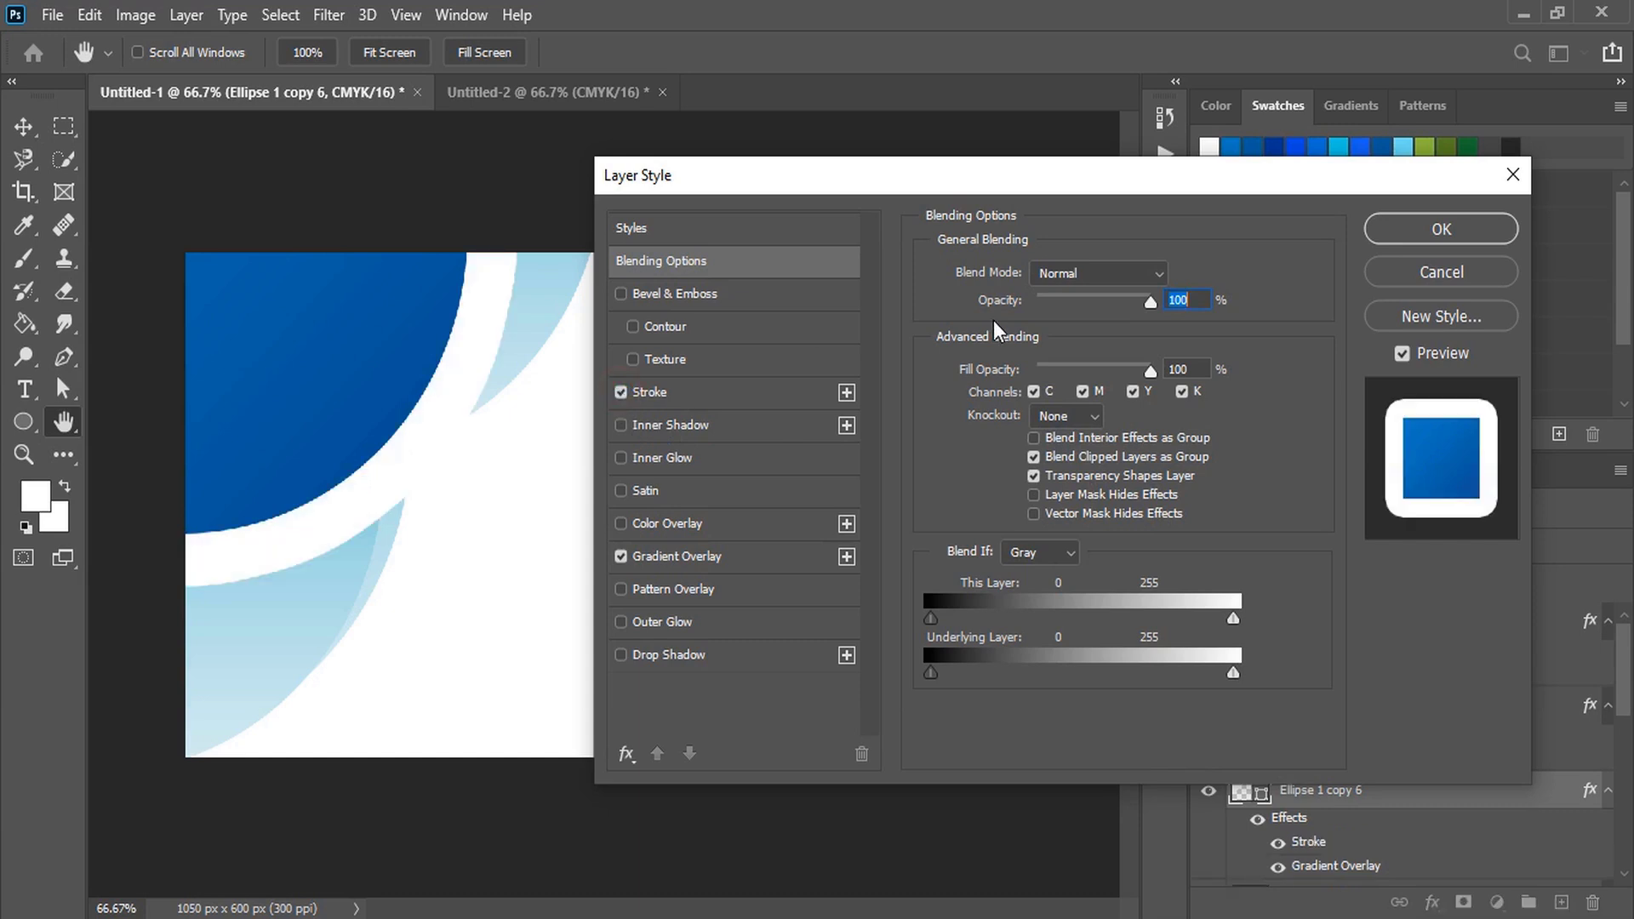
click(757, 393)
double_click(1123, 270)
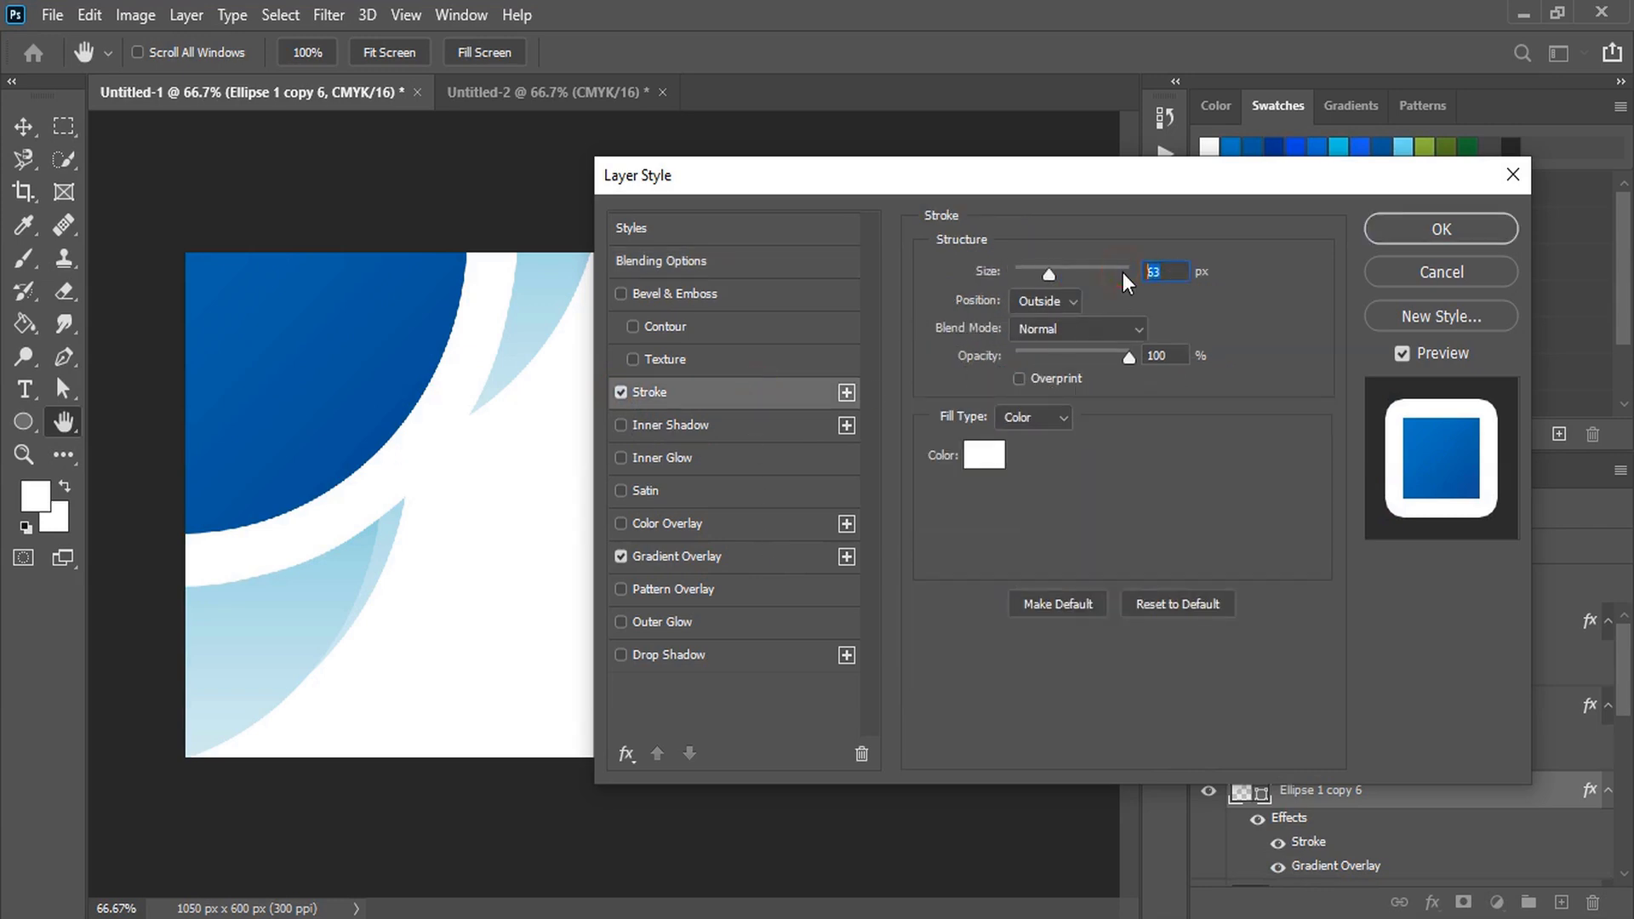
text(14)
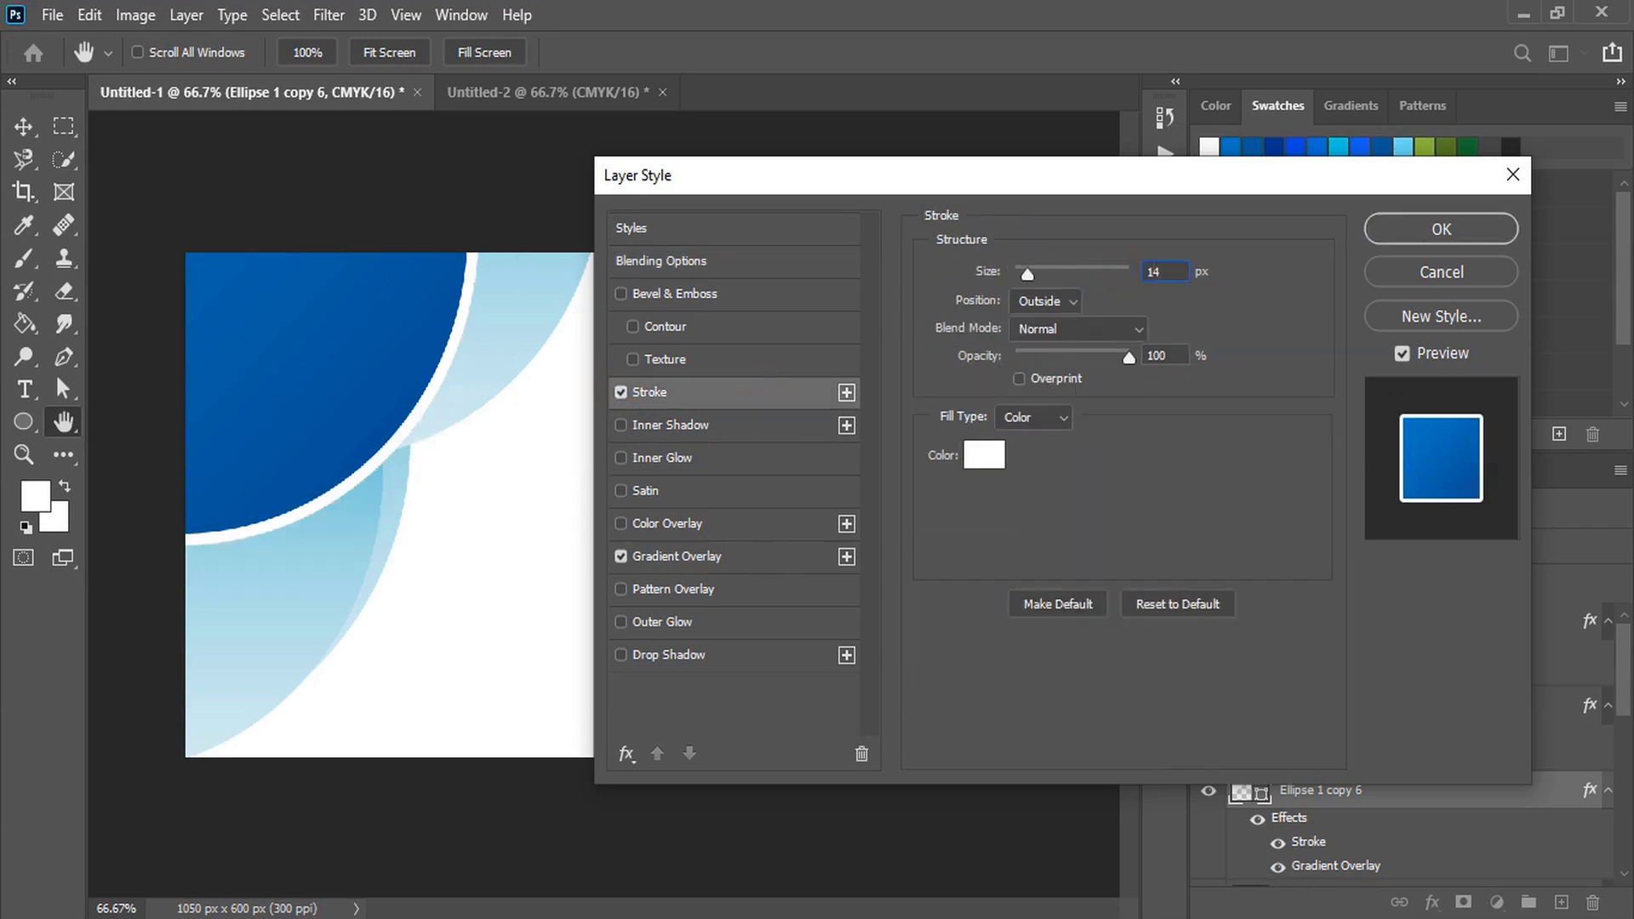
click(1442, 228)
Add a matching white 14 px outside Stroke to the dark blue circle in the card's lower-right corner.
click(914, 652)
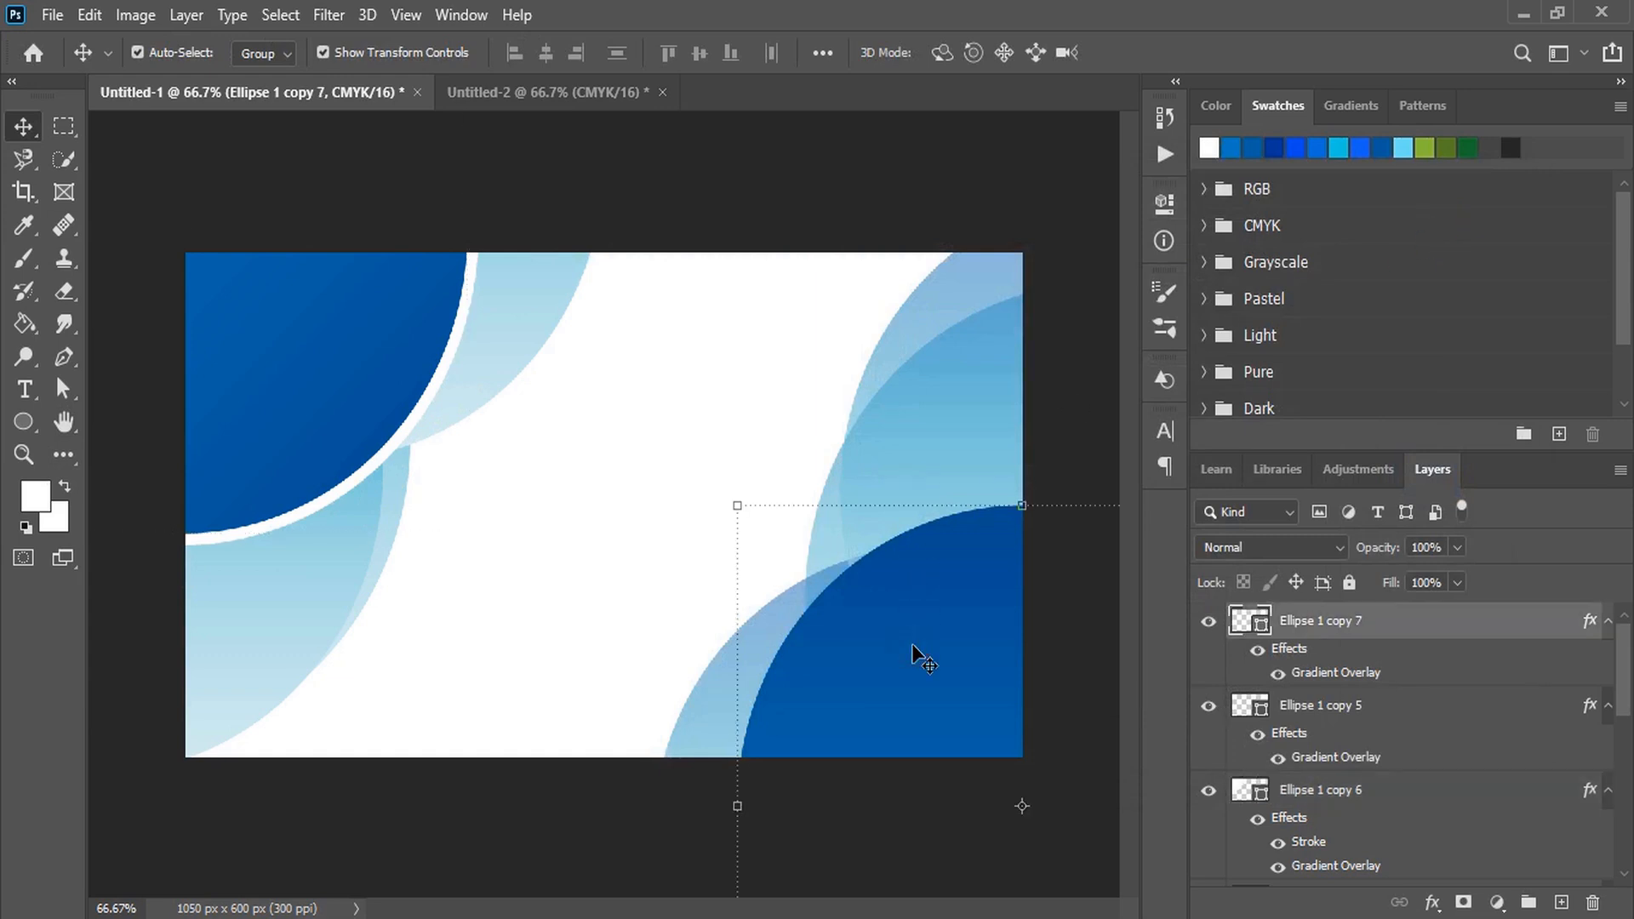
double_click(1494, 622)
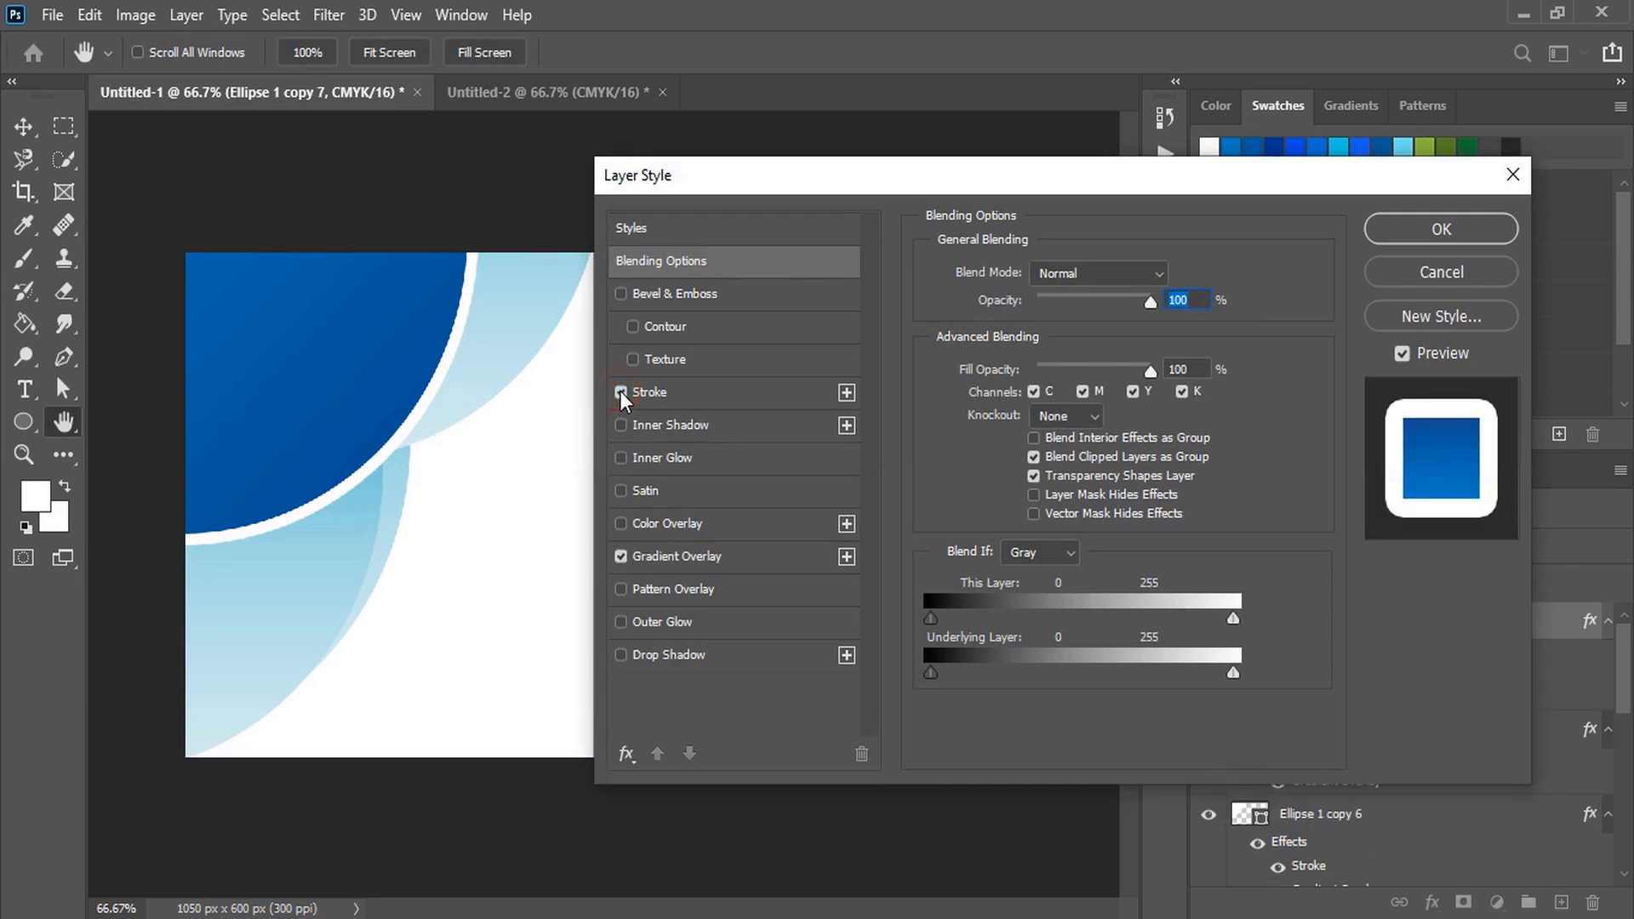
click(722, 393)
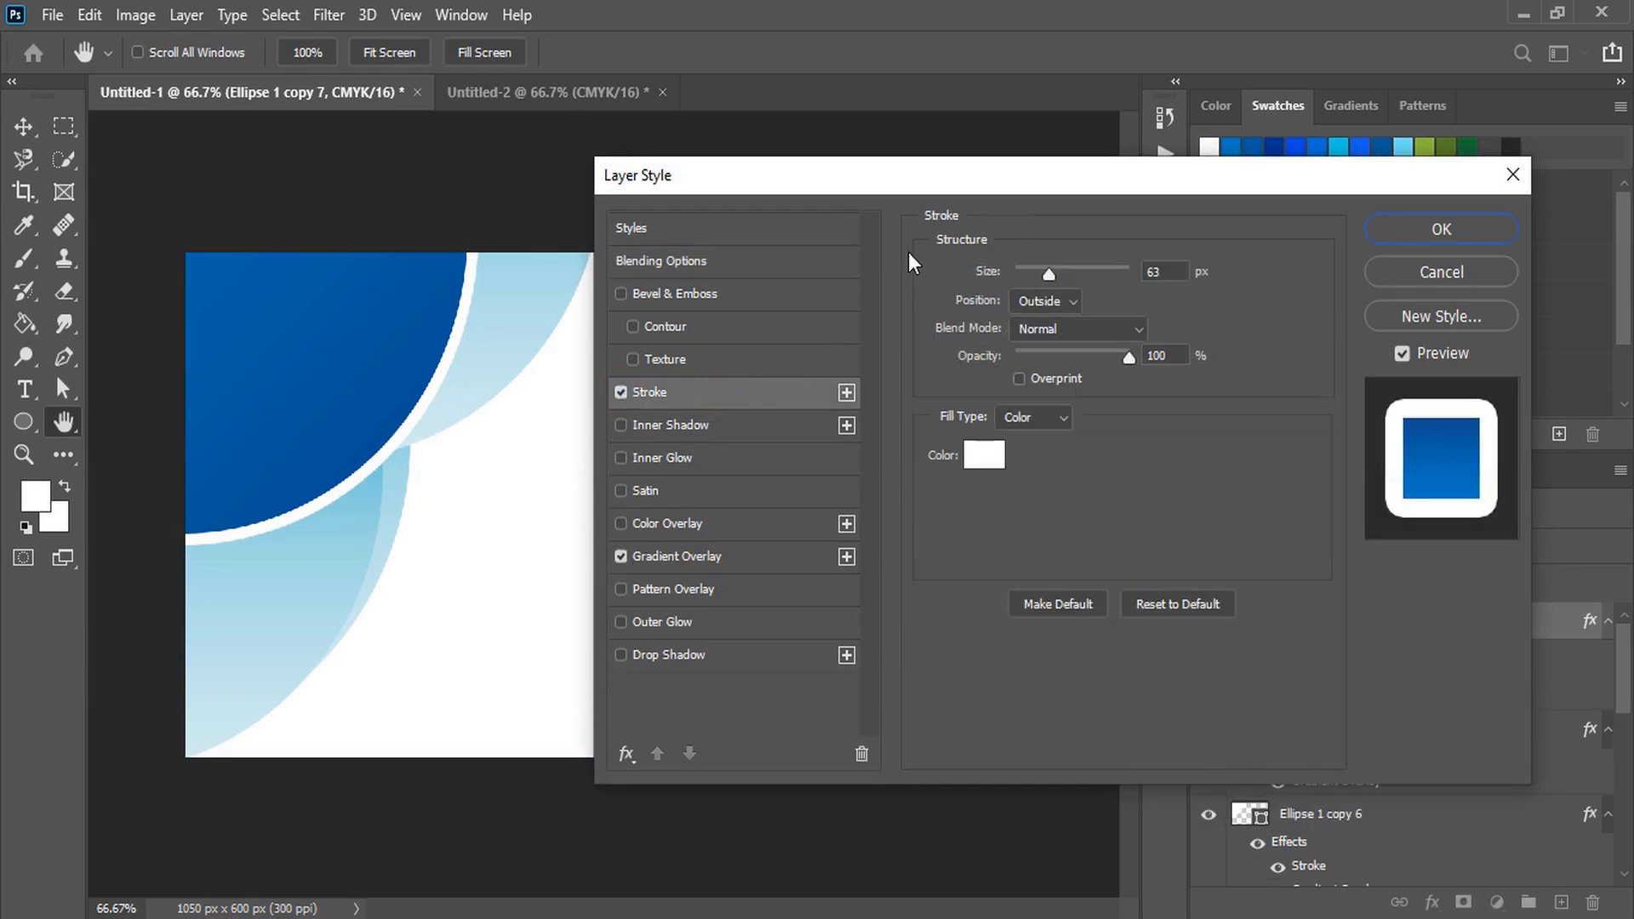
drag(1025, 186, 1297, 253)
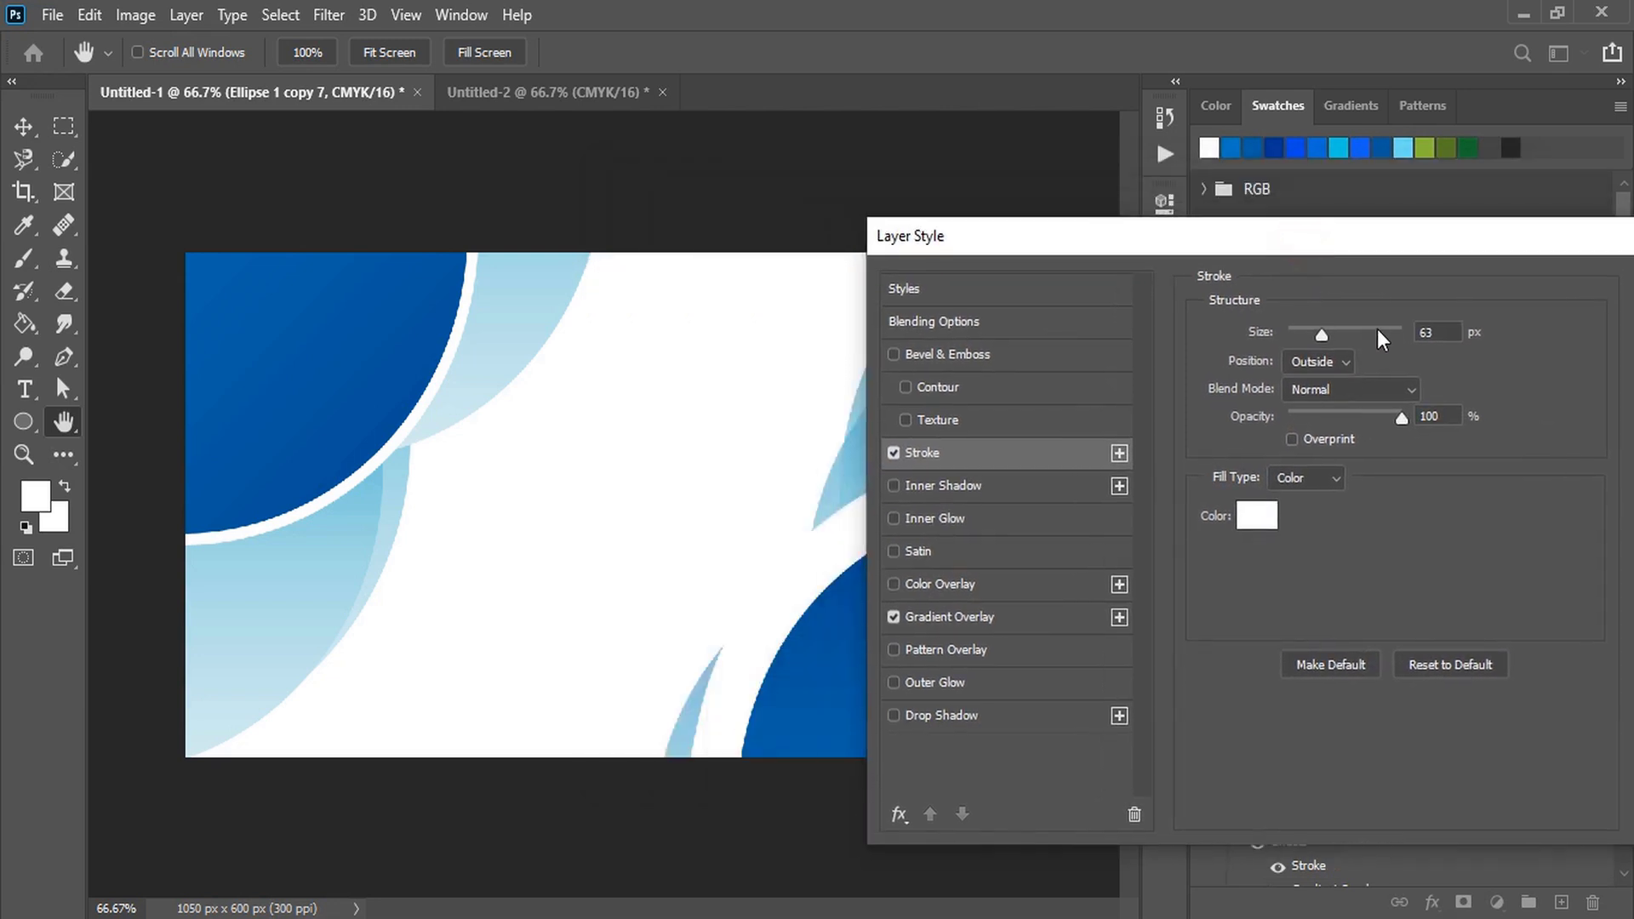
double_click(1435, 332)
text(14)
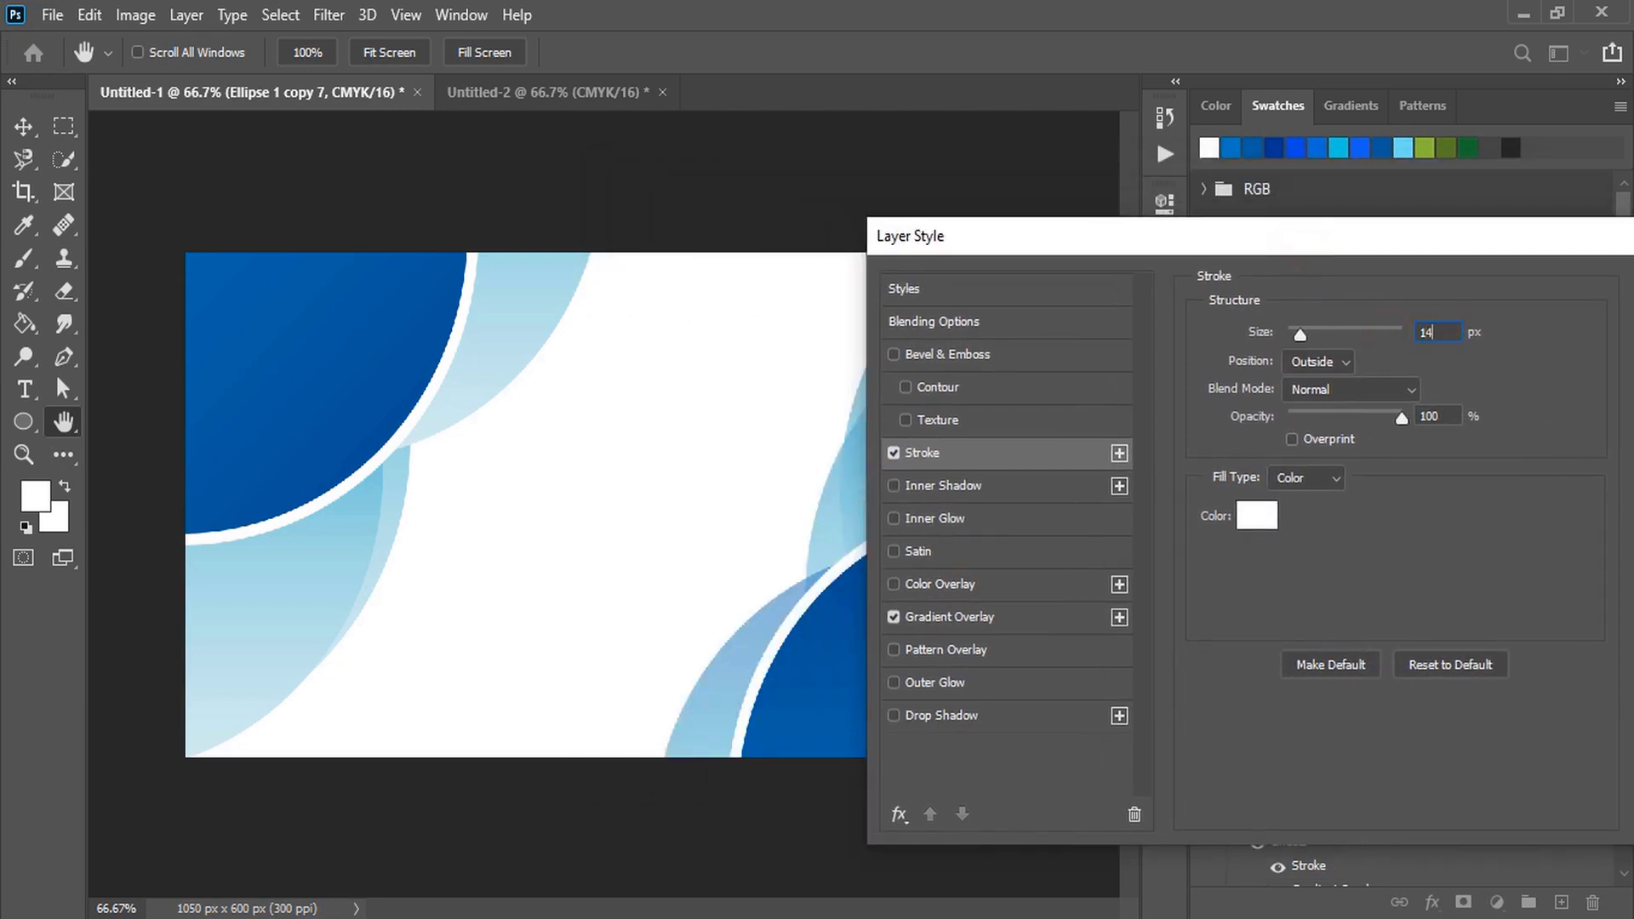
drag(1302, 236, 1013, 239)
click(1413, 293)
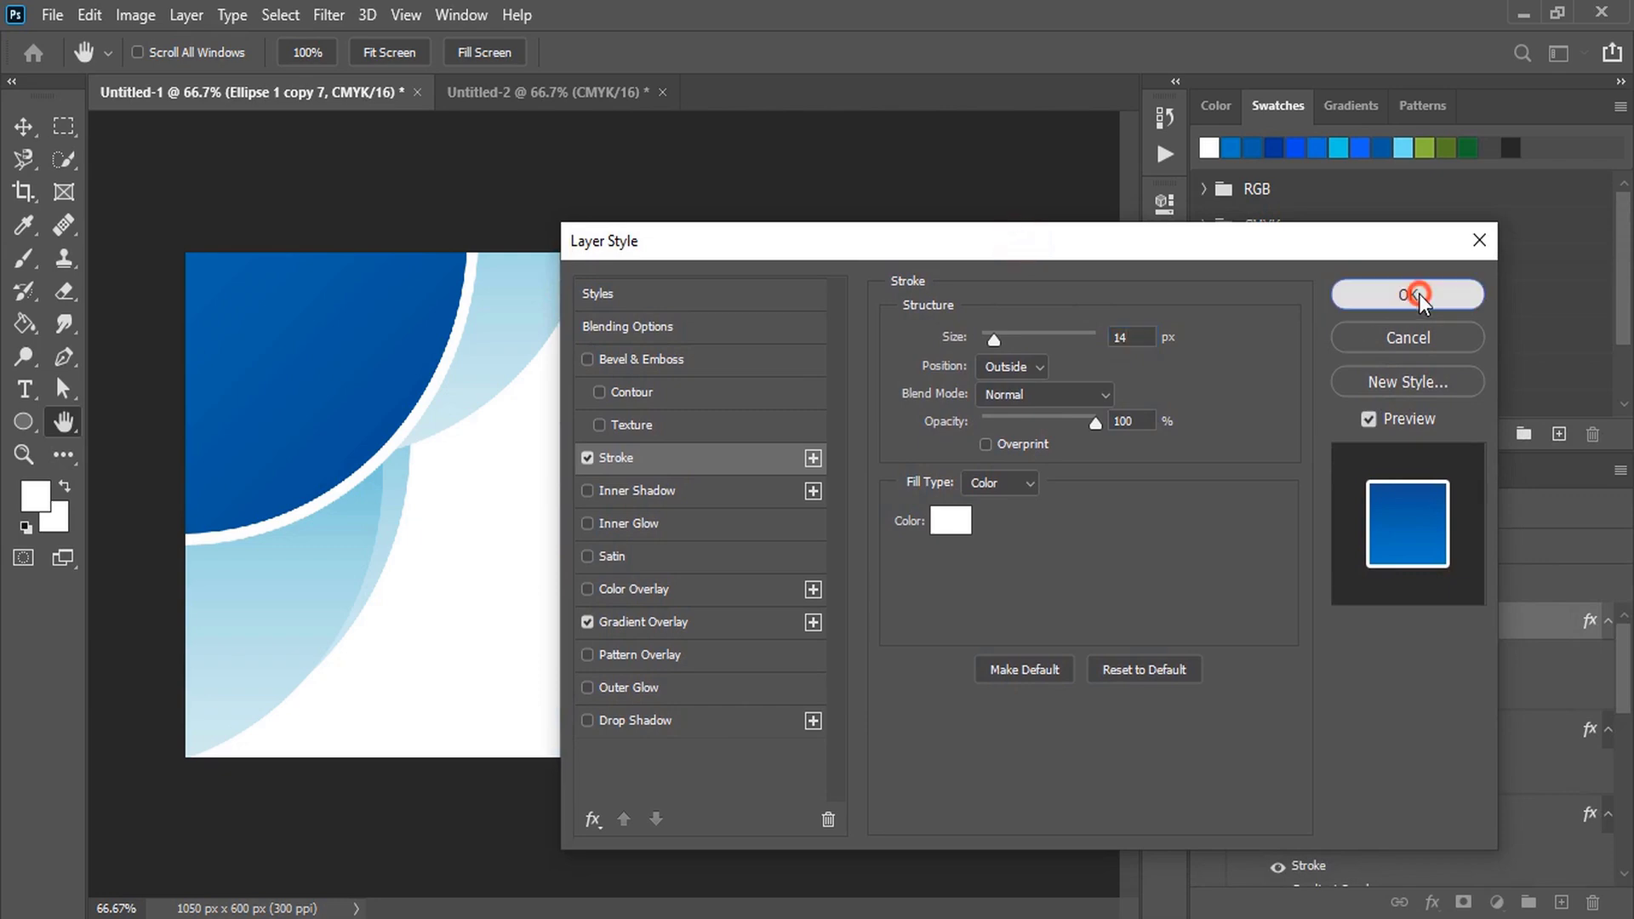
click(931, 181)
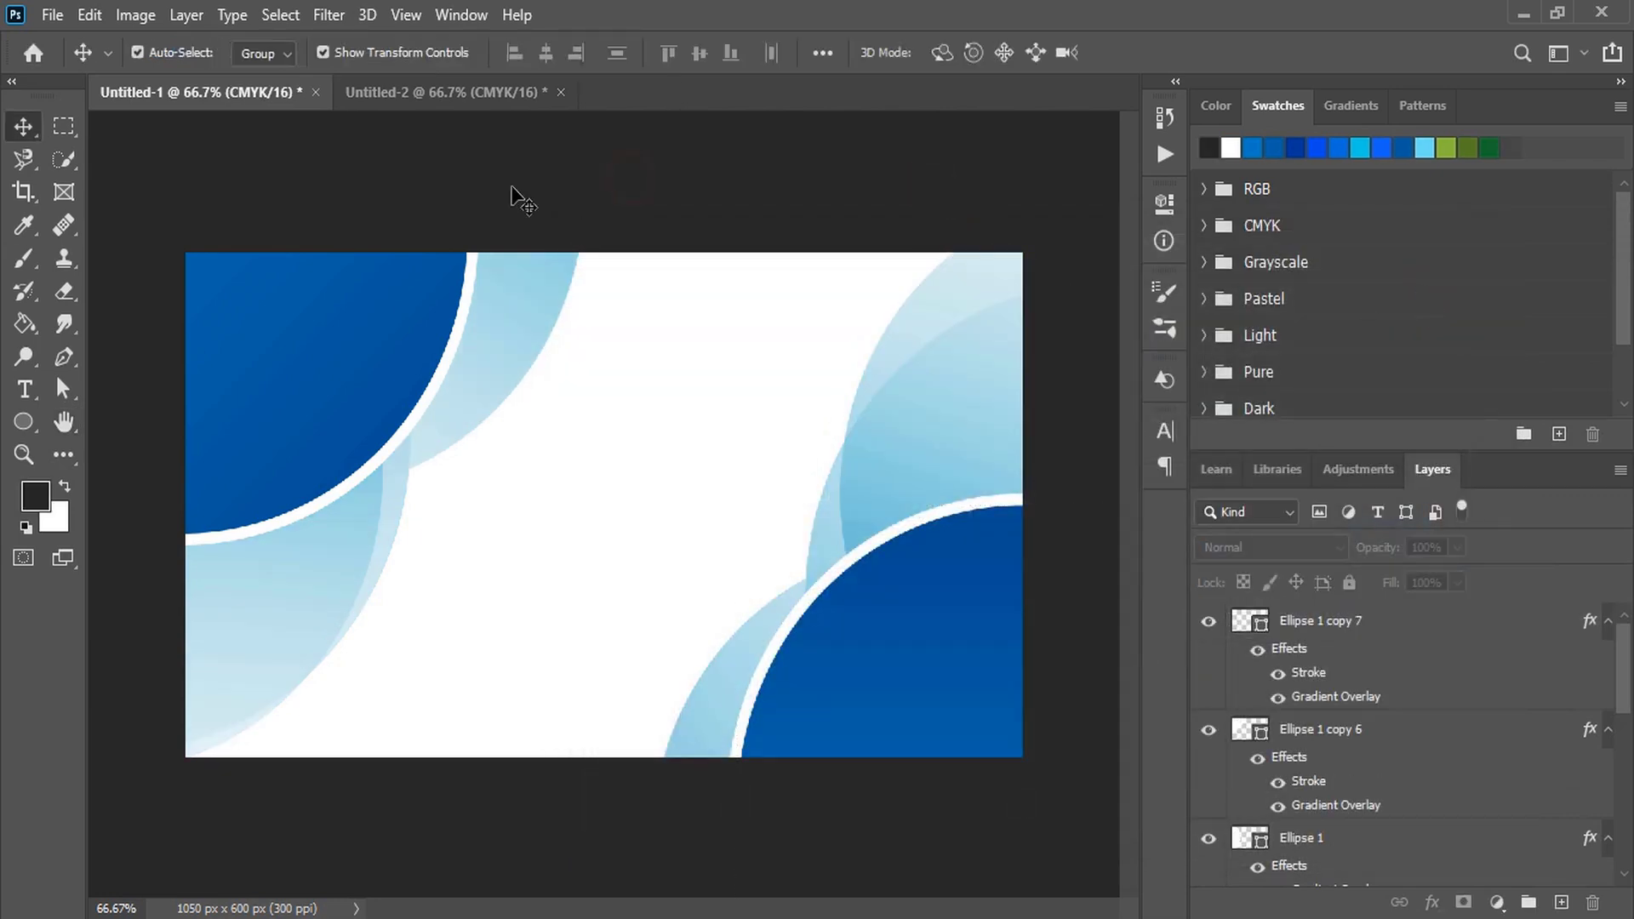
Add the text COMPANY in Adobe Caslon Pro Bold, 12 pt, in the middle of the card.
click(25, 393)
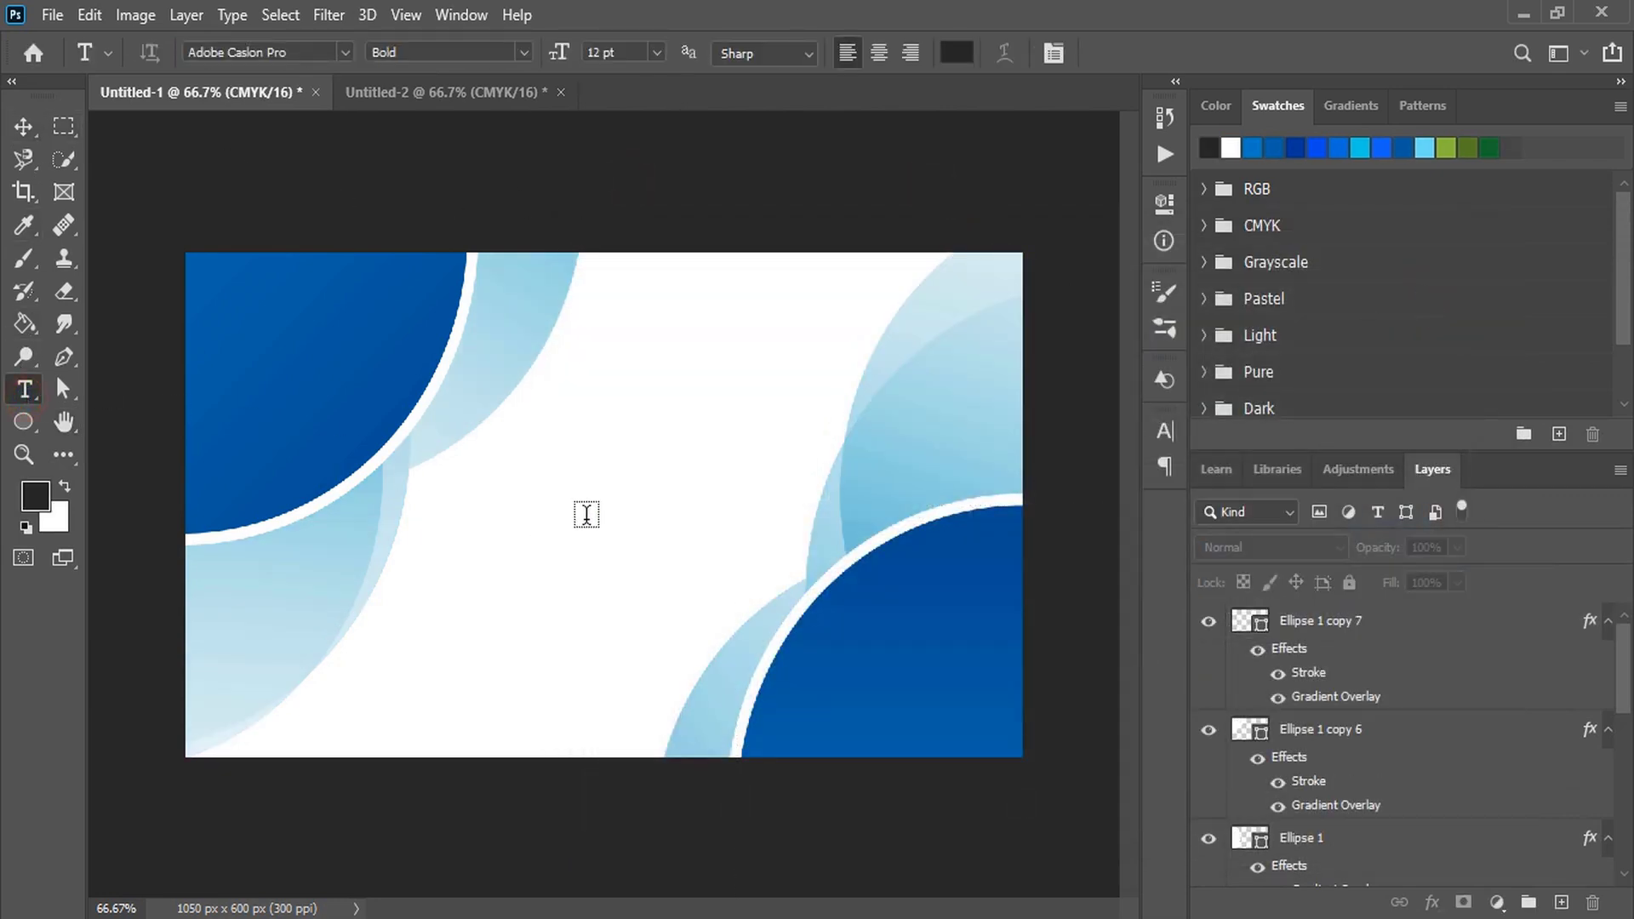
click(570, 510)
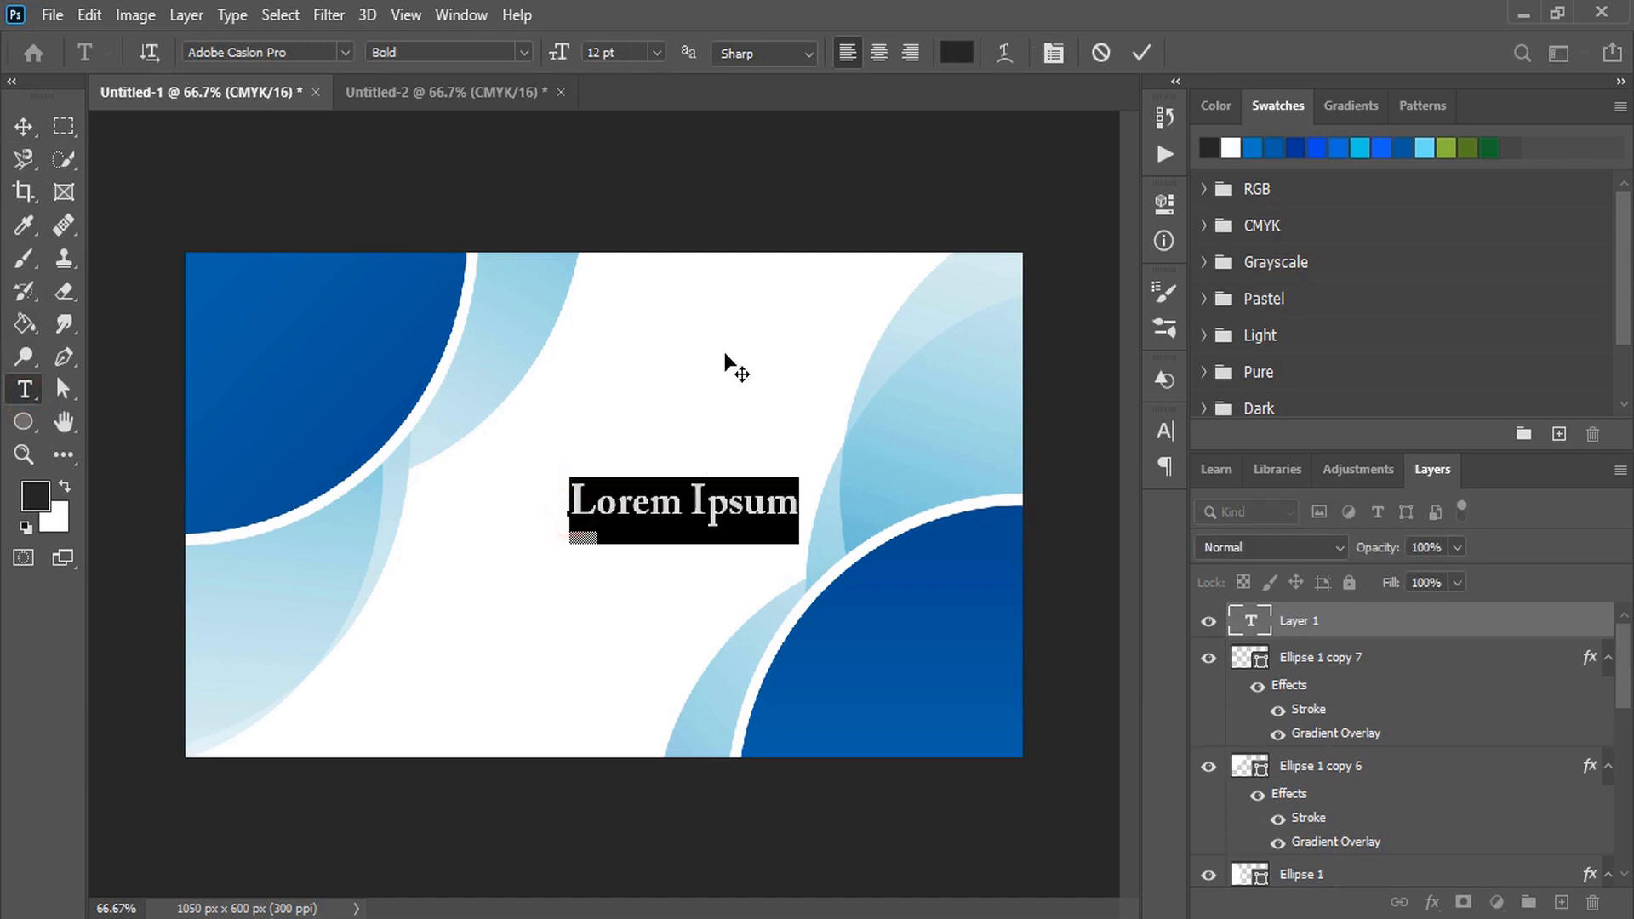
text(COMPANY)
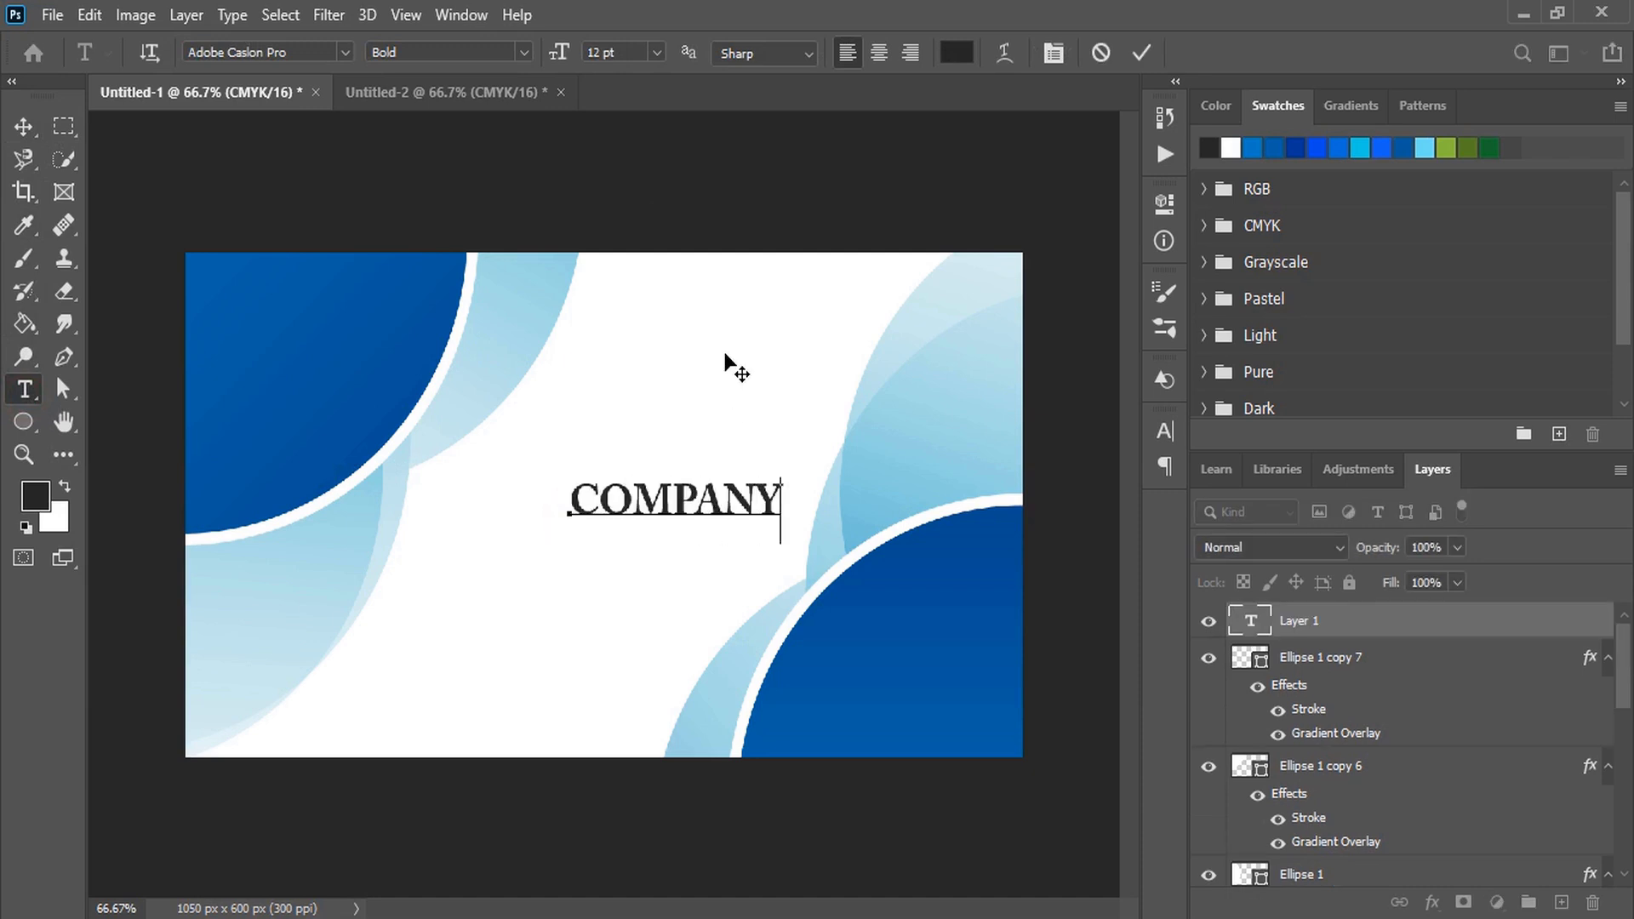
click(1142, 58)
Center the COMPANY text horizontally just below the card's middle and recolor it dark blue.
key(v)
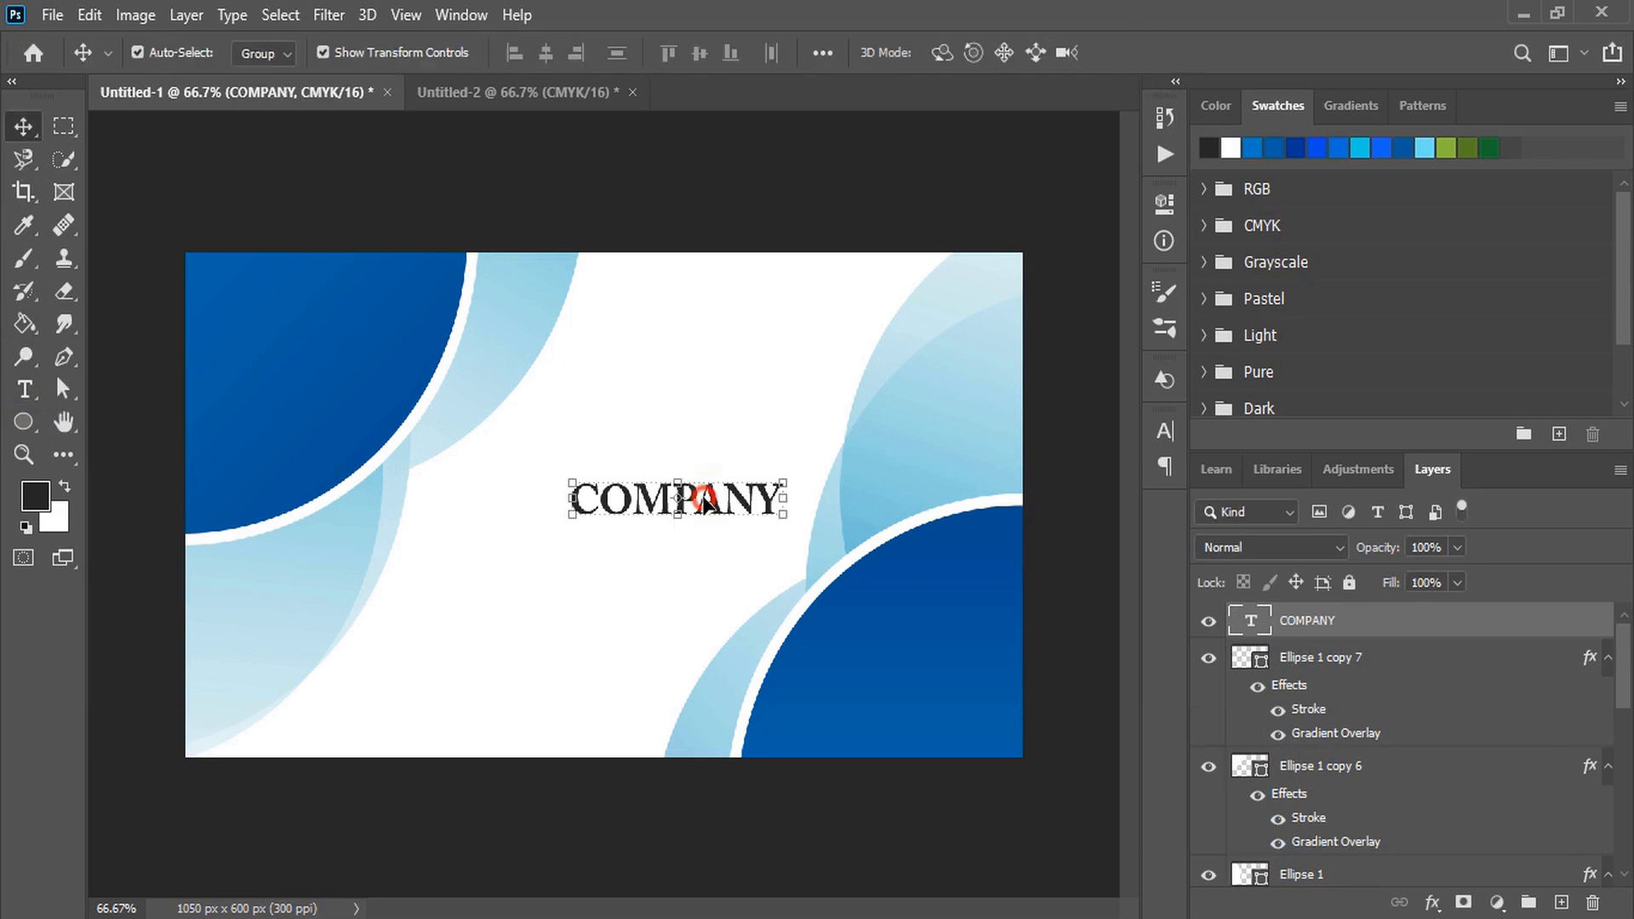
drag(703, 501, 634, 553)
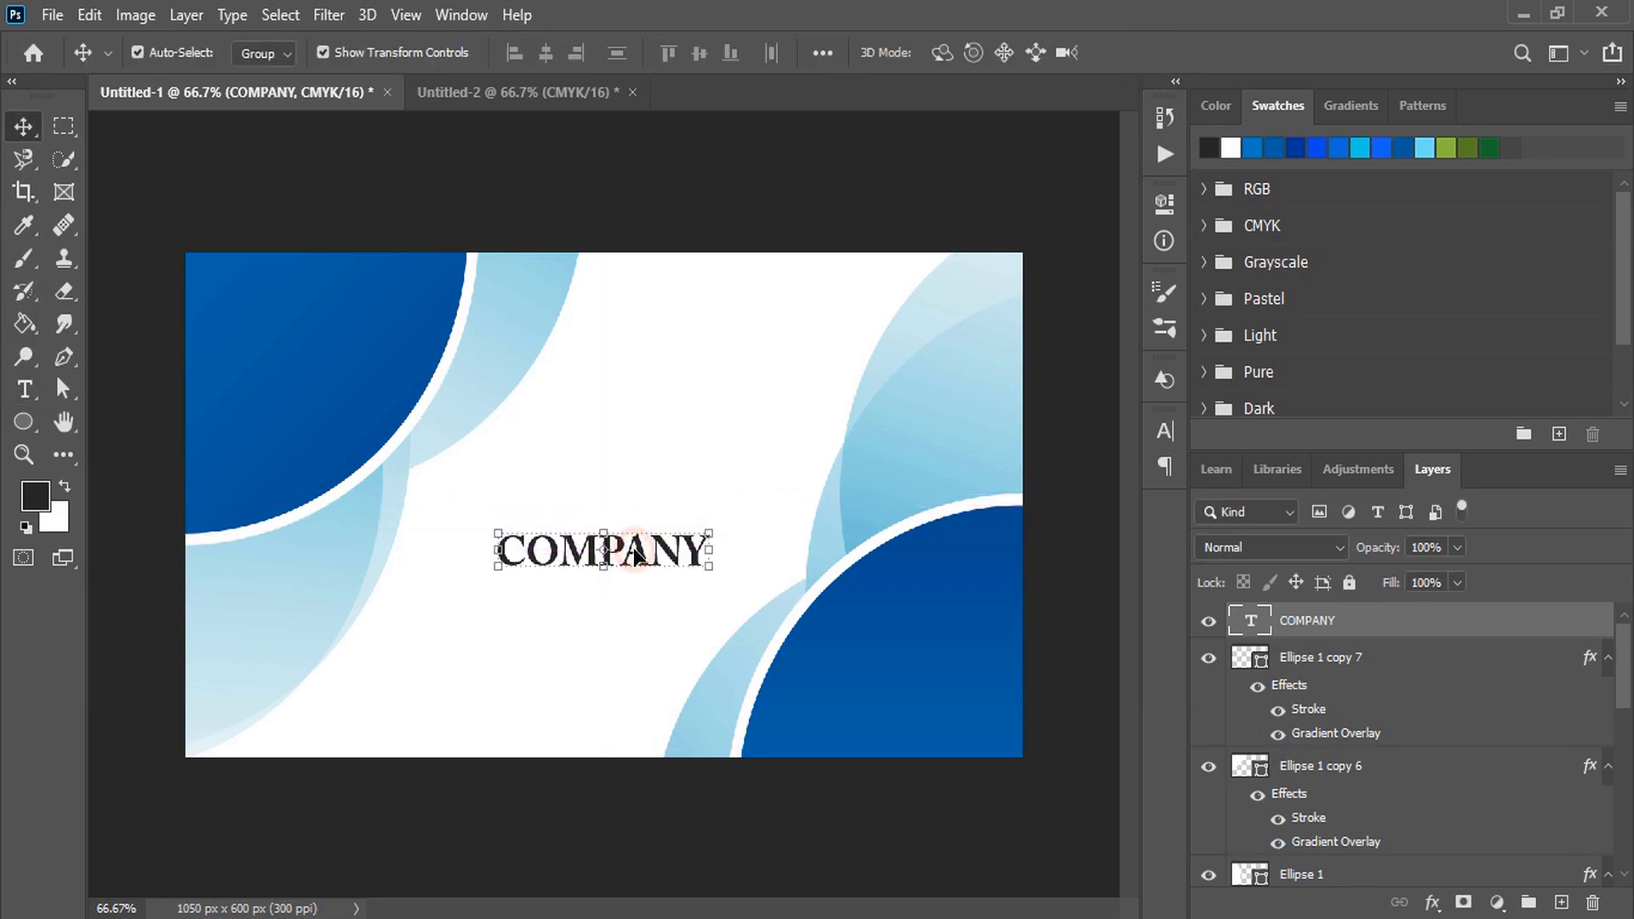
click(1293, 151)
click(833, 196)
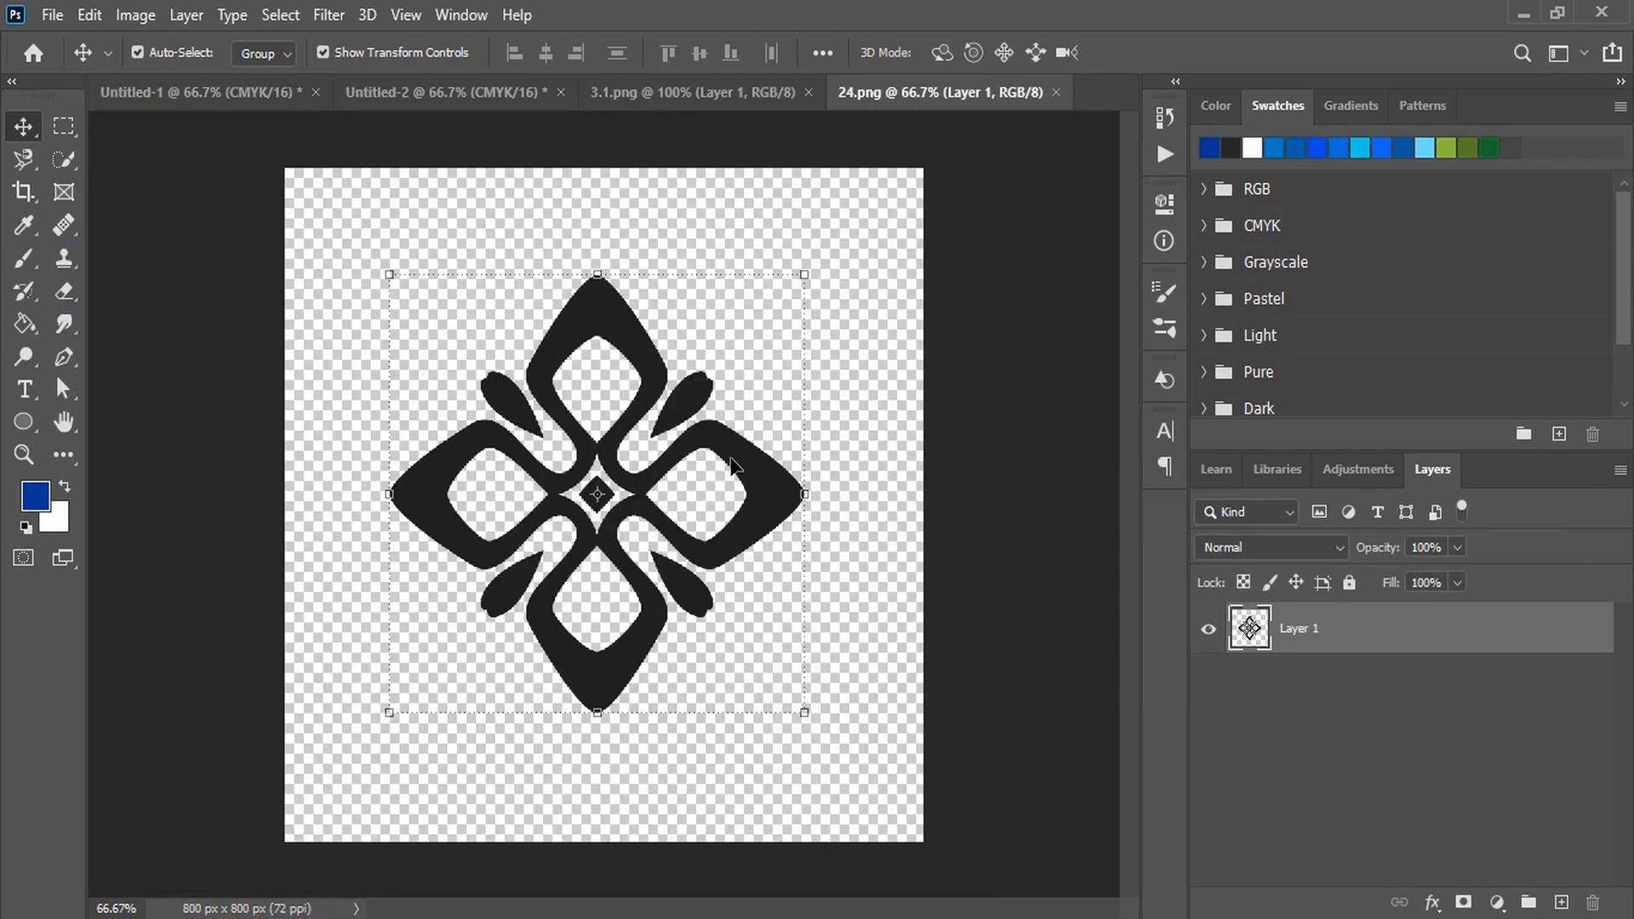
Copy the floral logo from 24.png onto the Untitled-1 card, accepting the difference in document depth.
drag(732, 464, 613, 443)
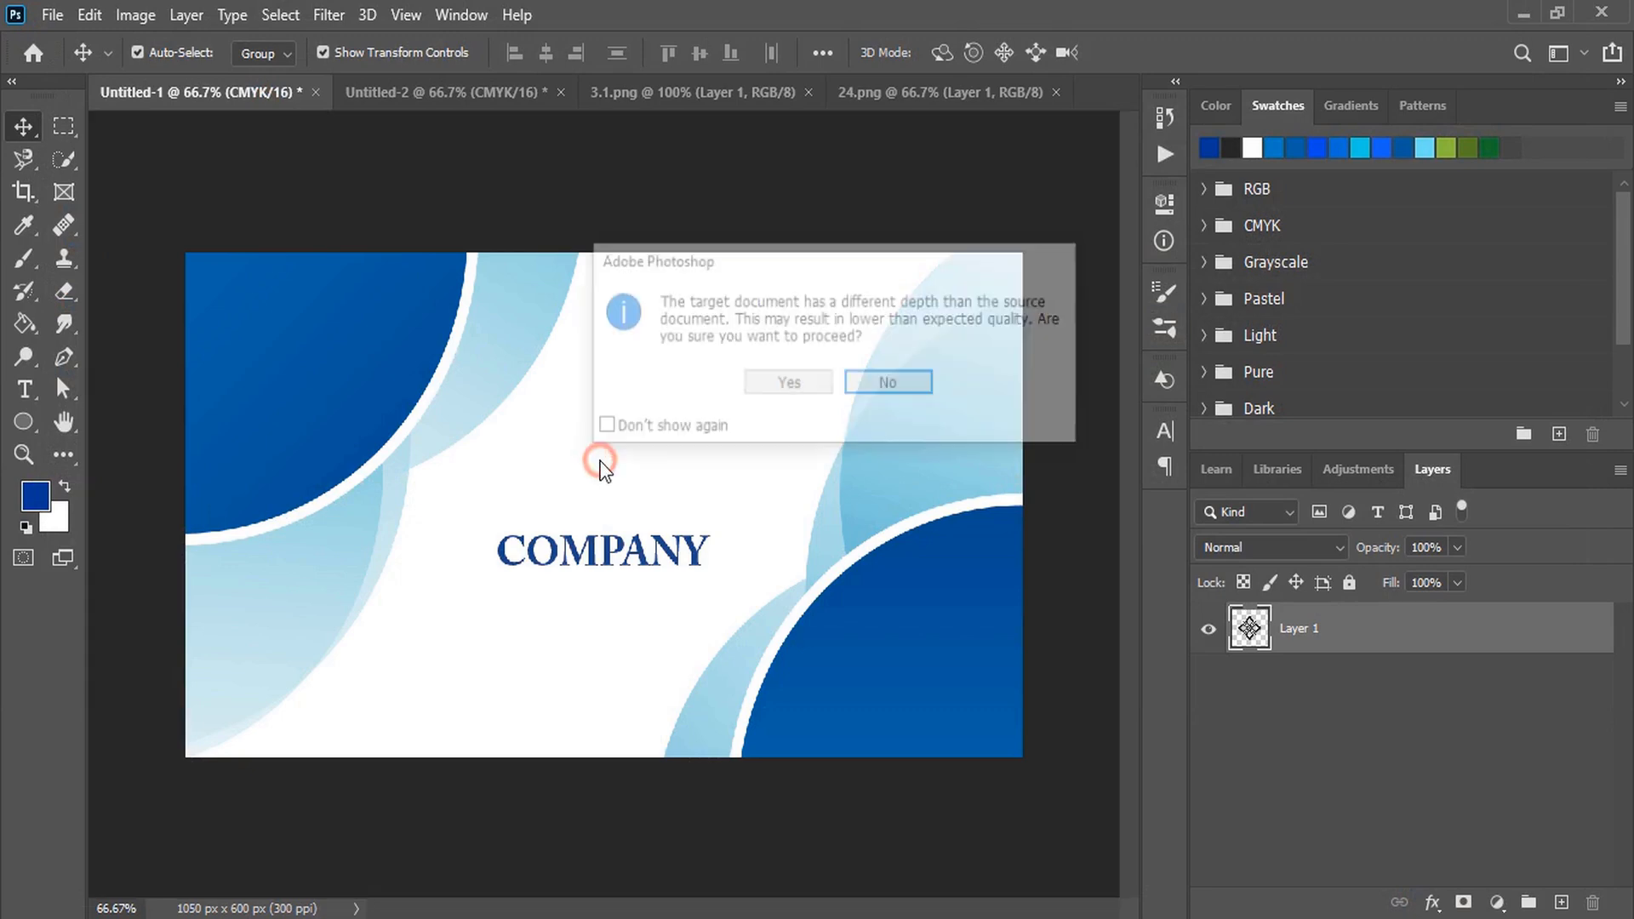
click(774, 385)
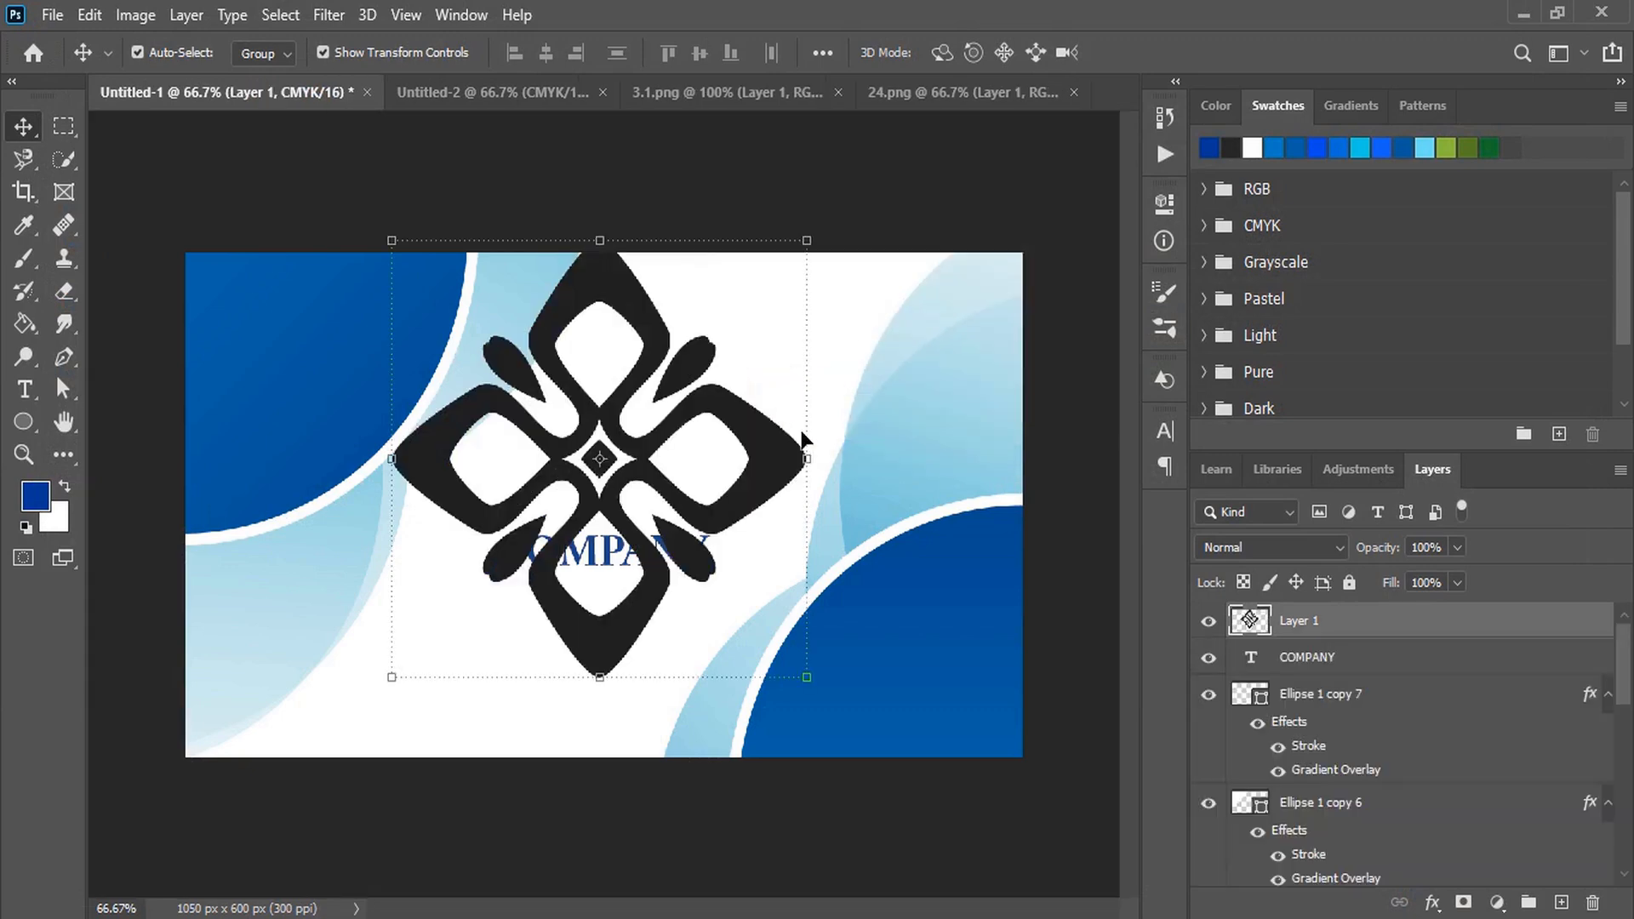
Scale the floral logo down to about 34% and center it just above the COMPANY text.
drag(802, 460, 660, 468)
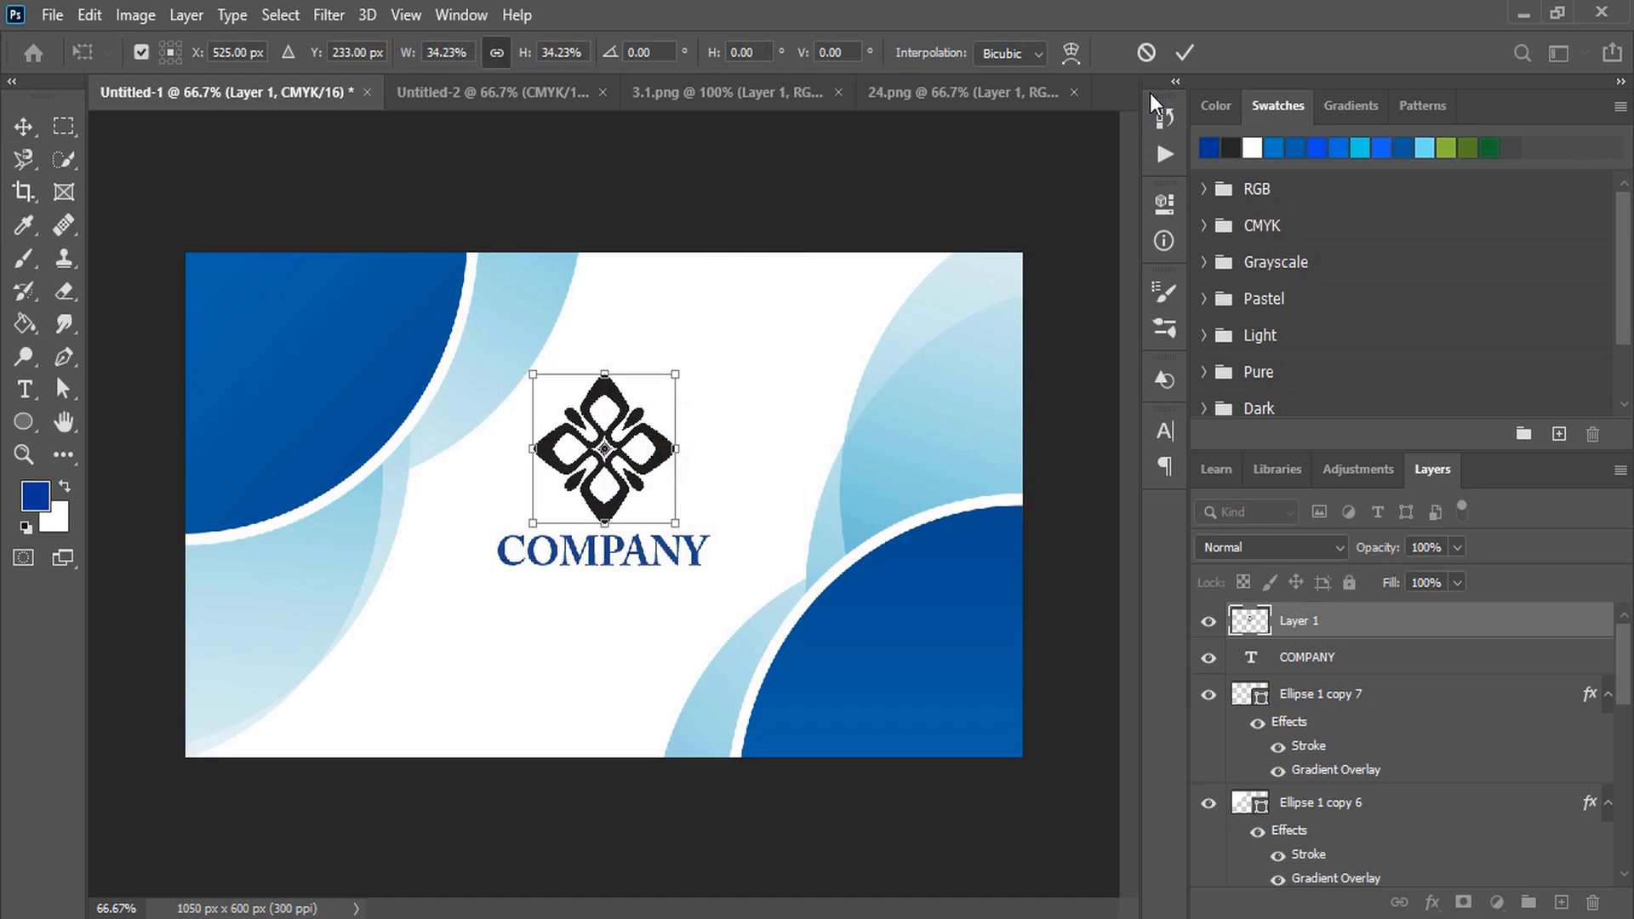
click(1183, 51)
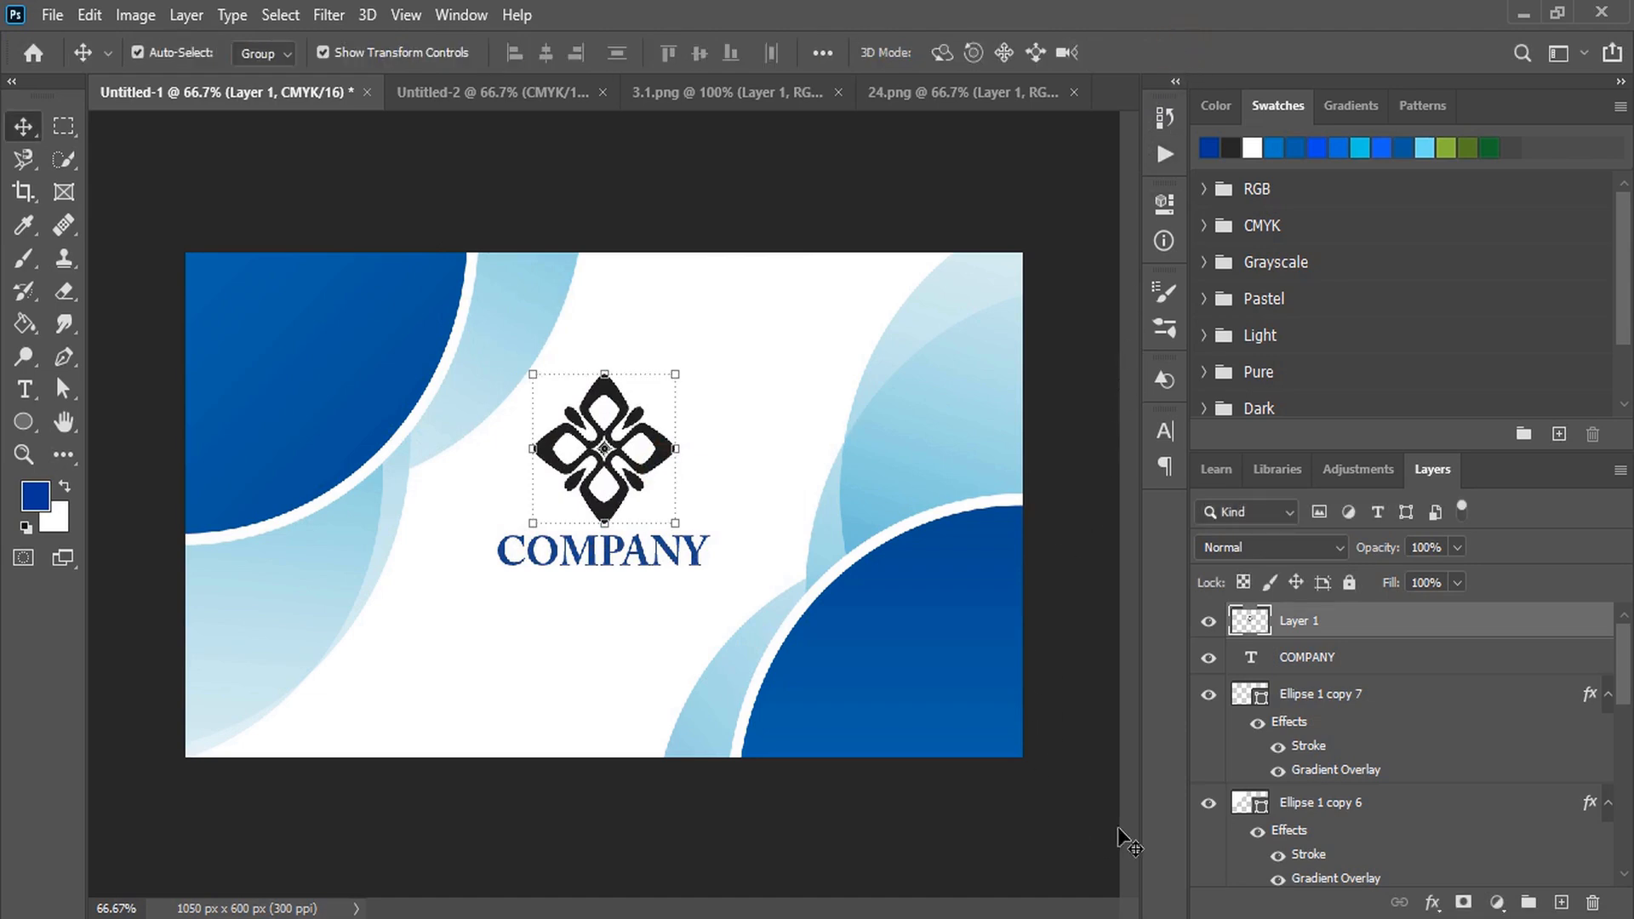
Apply a Color Overlay to the floral logo in medium blue 0f8ab9 at 100% opacity.
double_click(1427, 624)
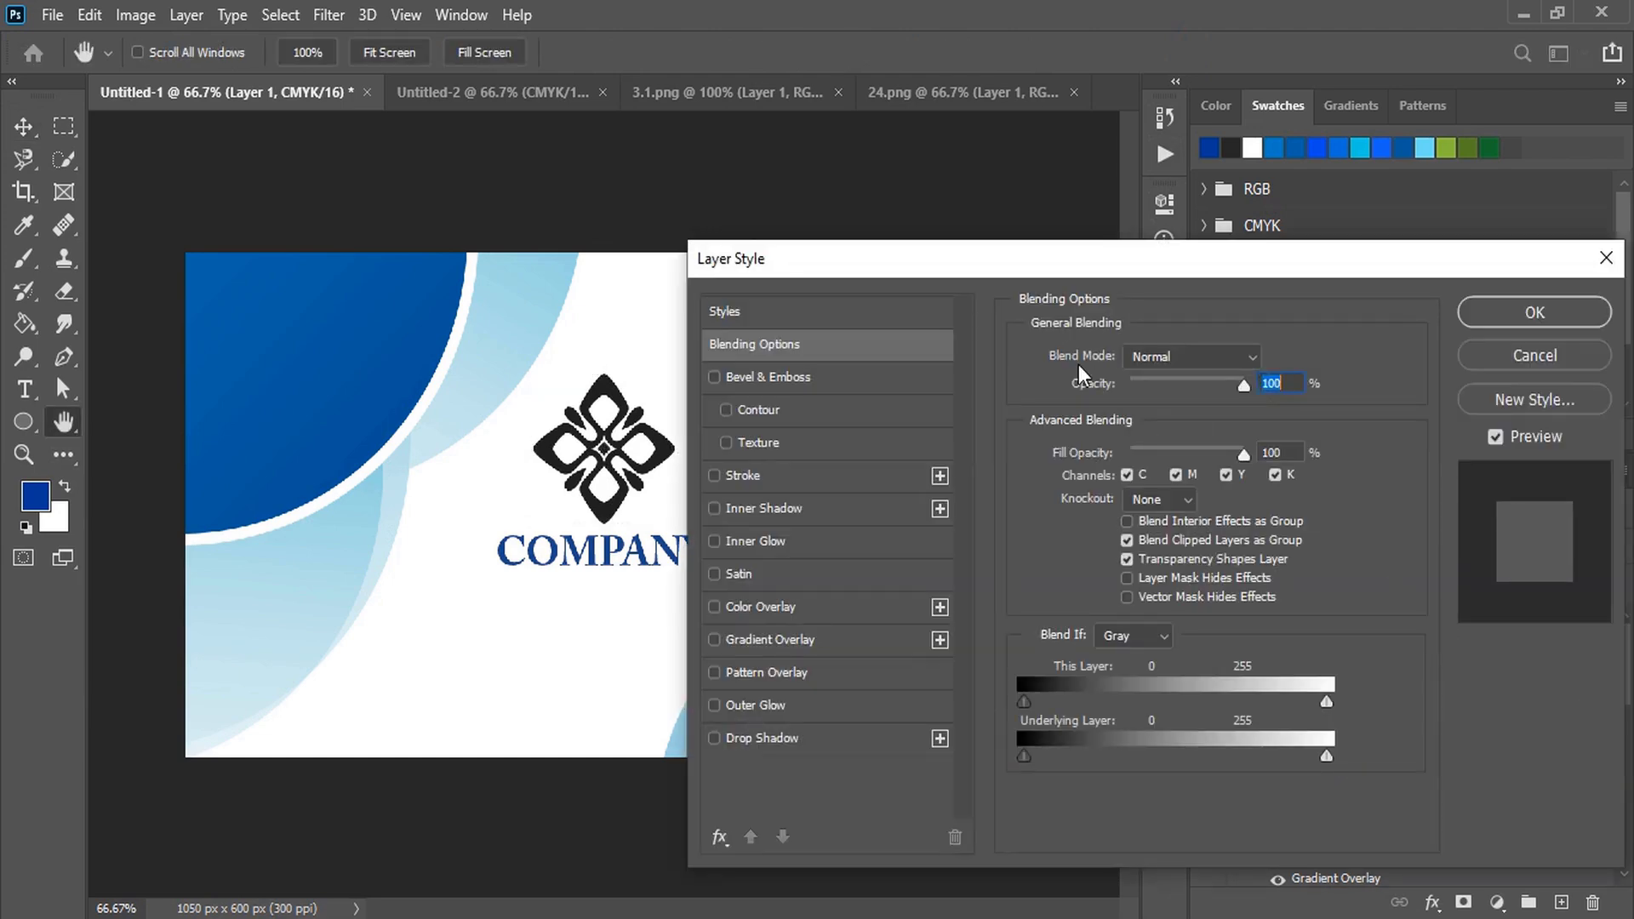
drag(896, 255, 1151, 240)
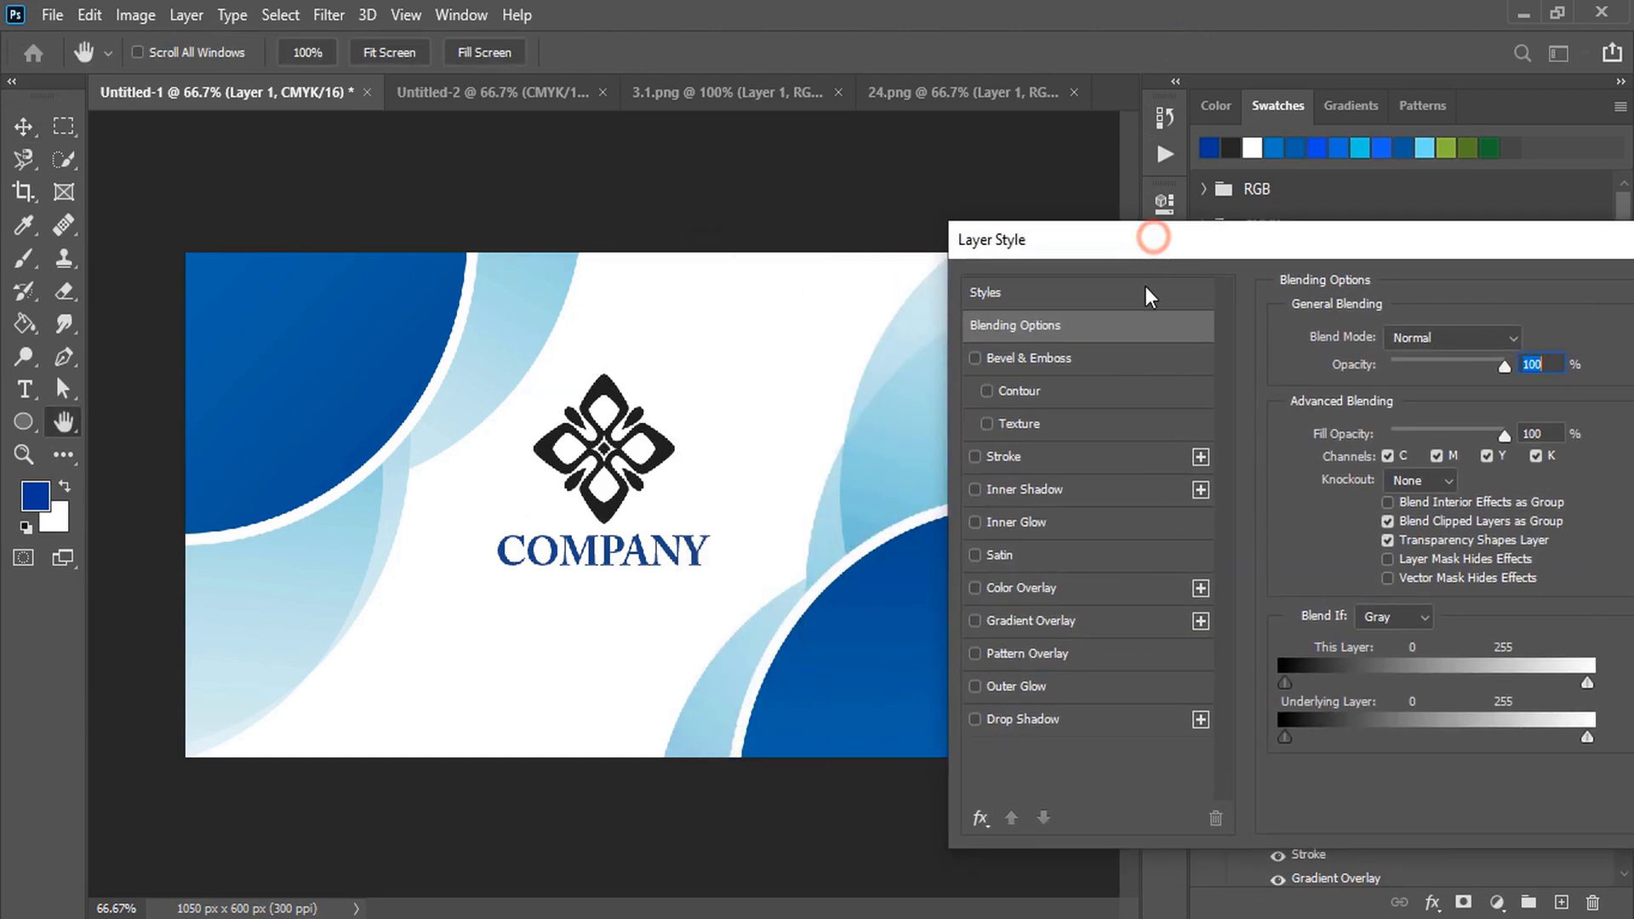
click(974, 586)
click(1059, 584)
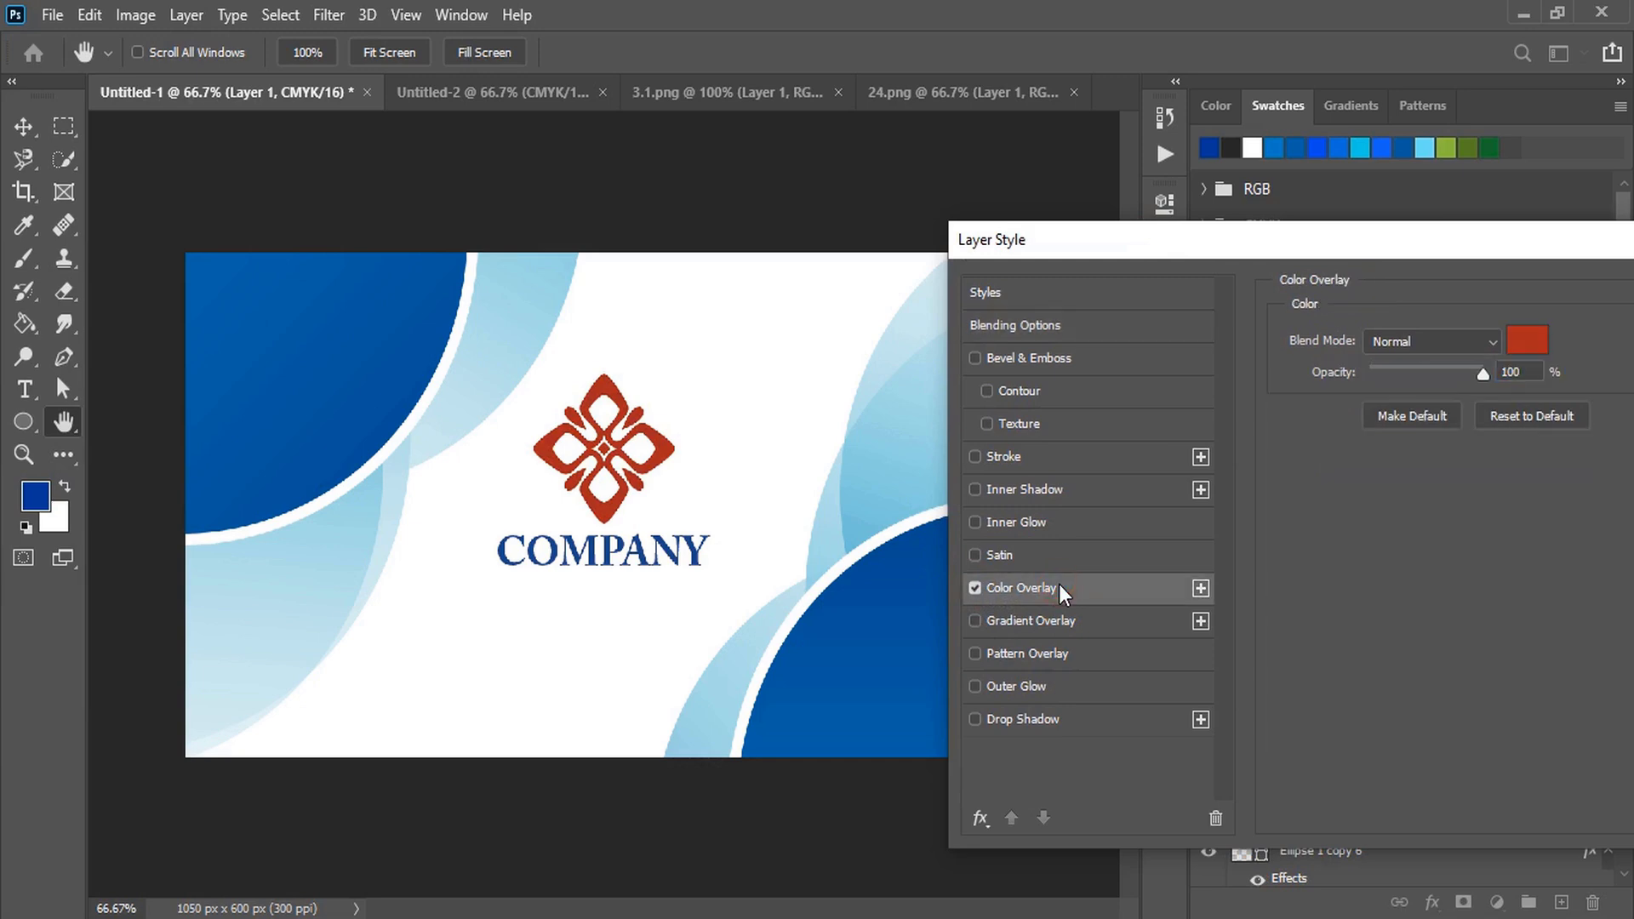
click(1522, 339)
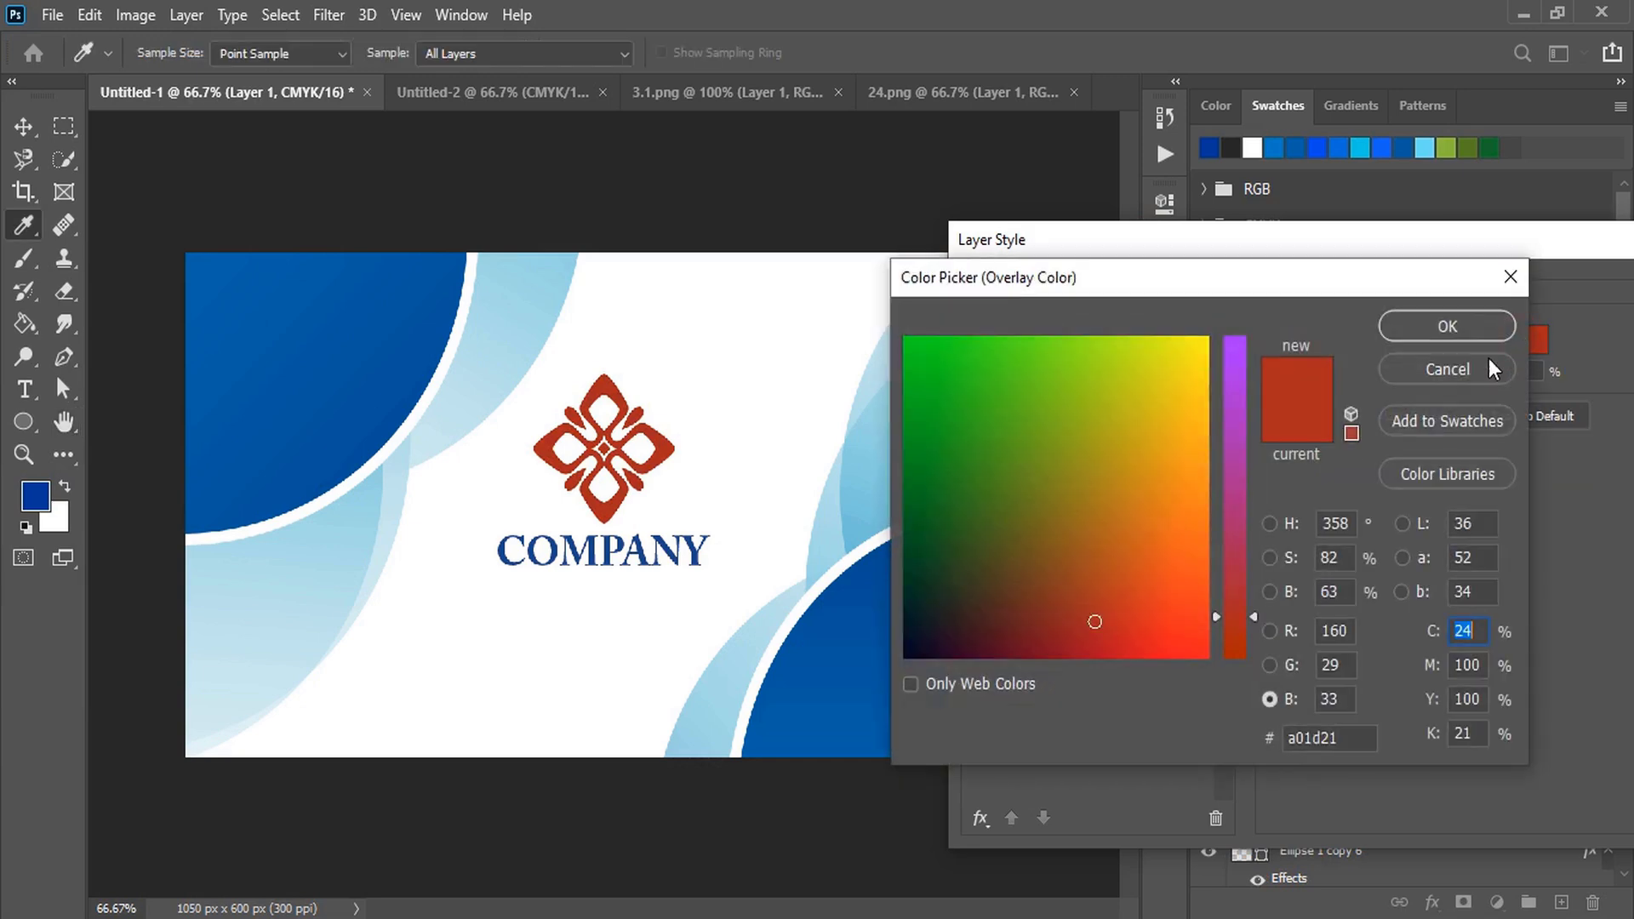
click(929, 634)
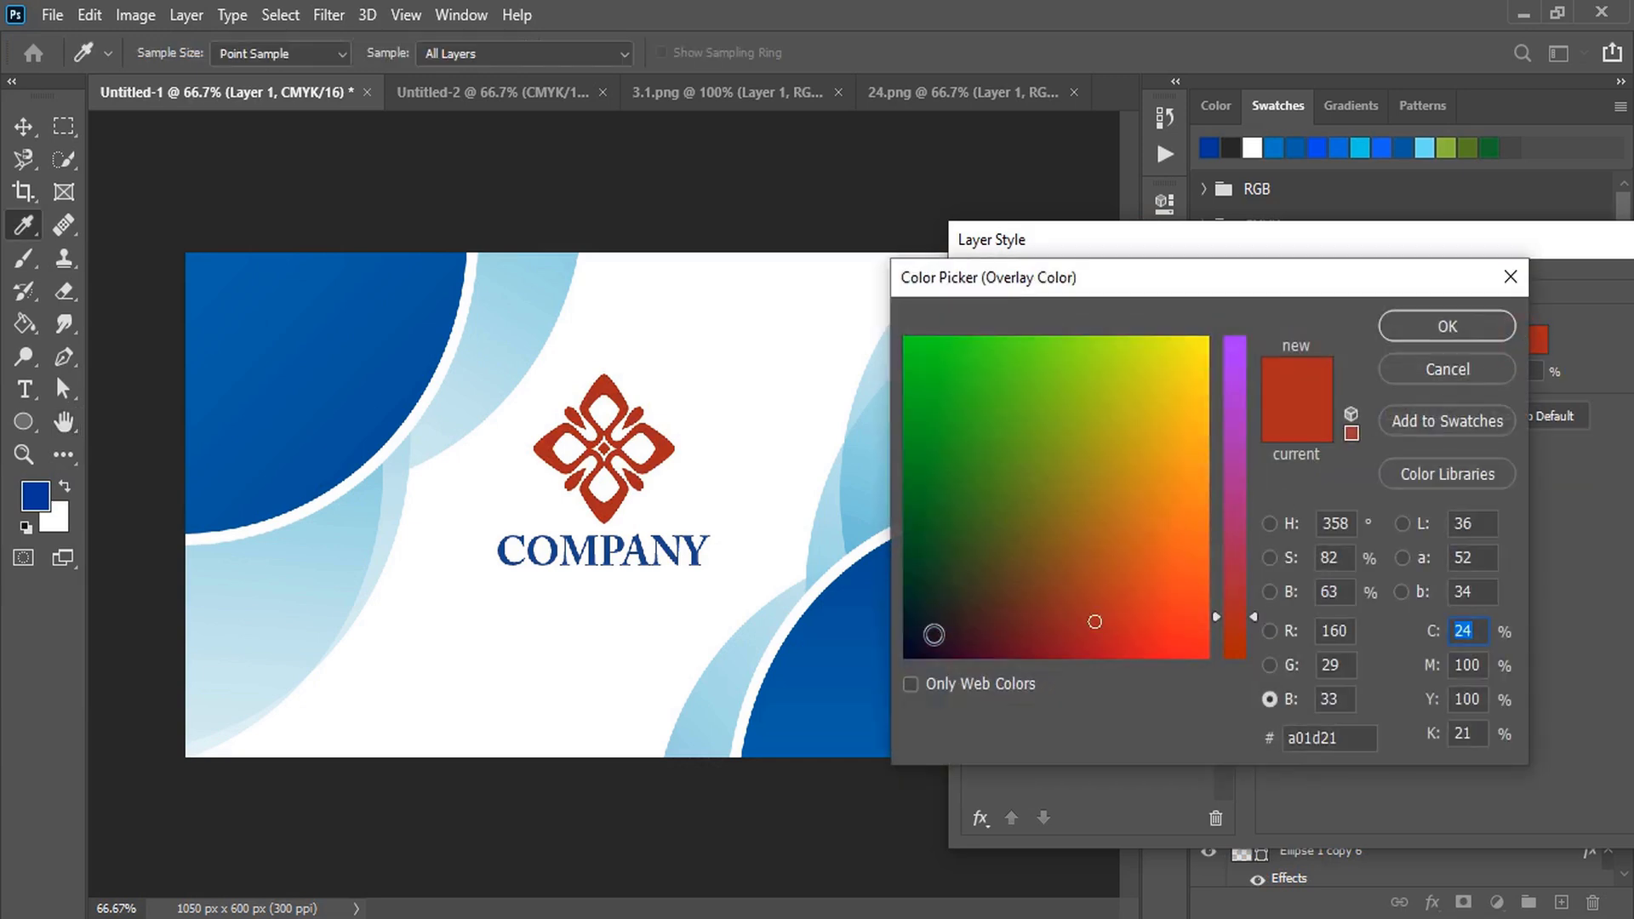
click(1244, 473)
drag(1241, 468, 1244, 425)
click(922, 485)
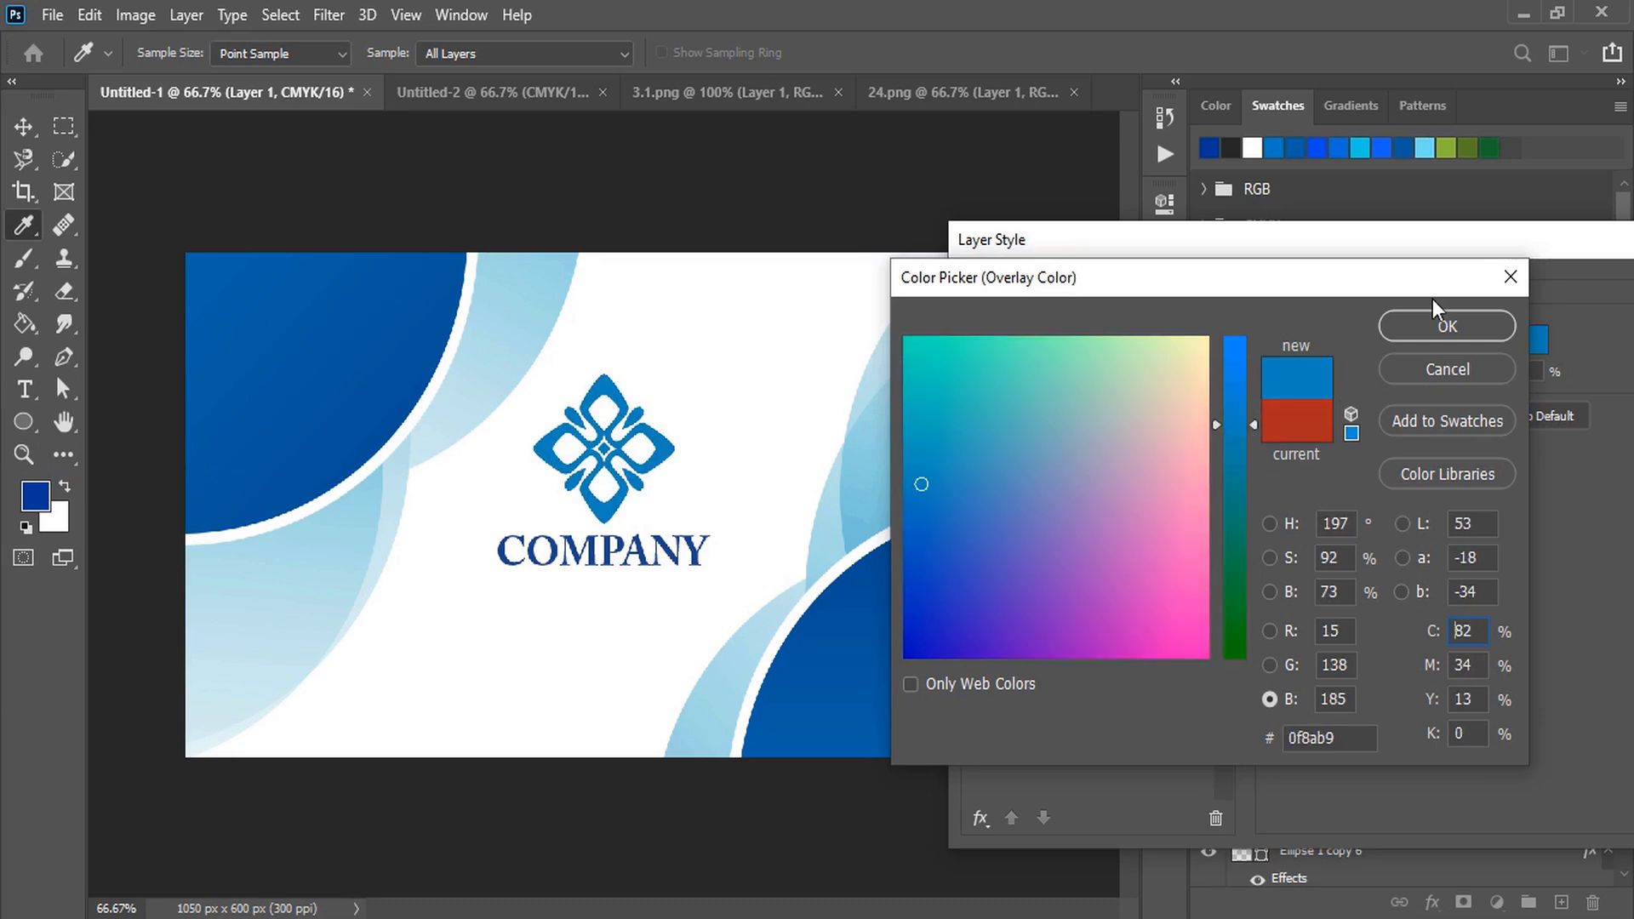
click(1433, 327)
drag(1418, 247, 1152, 271)
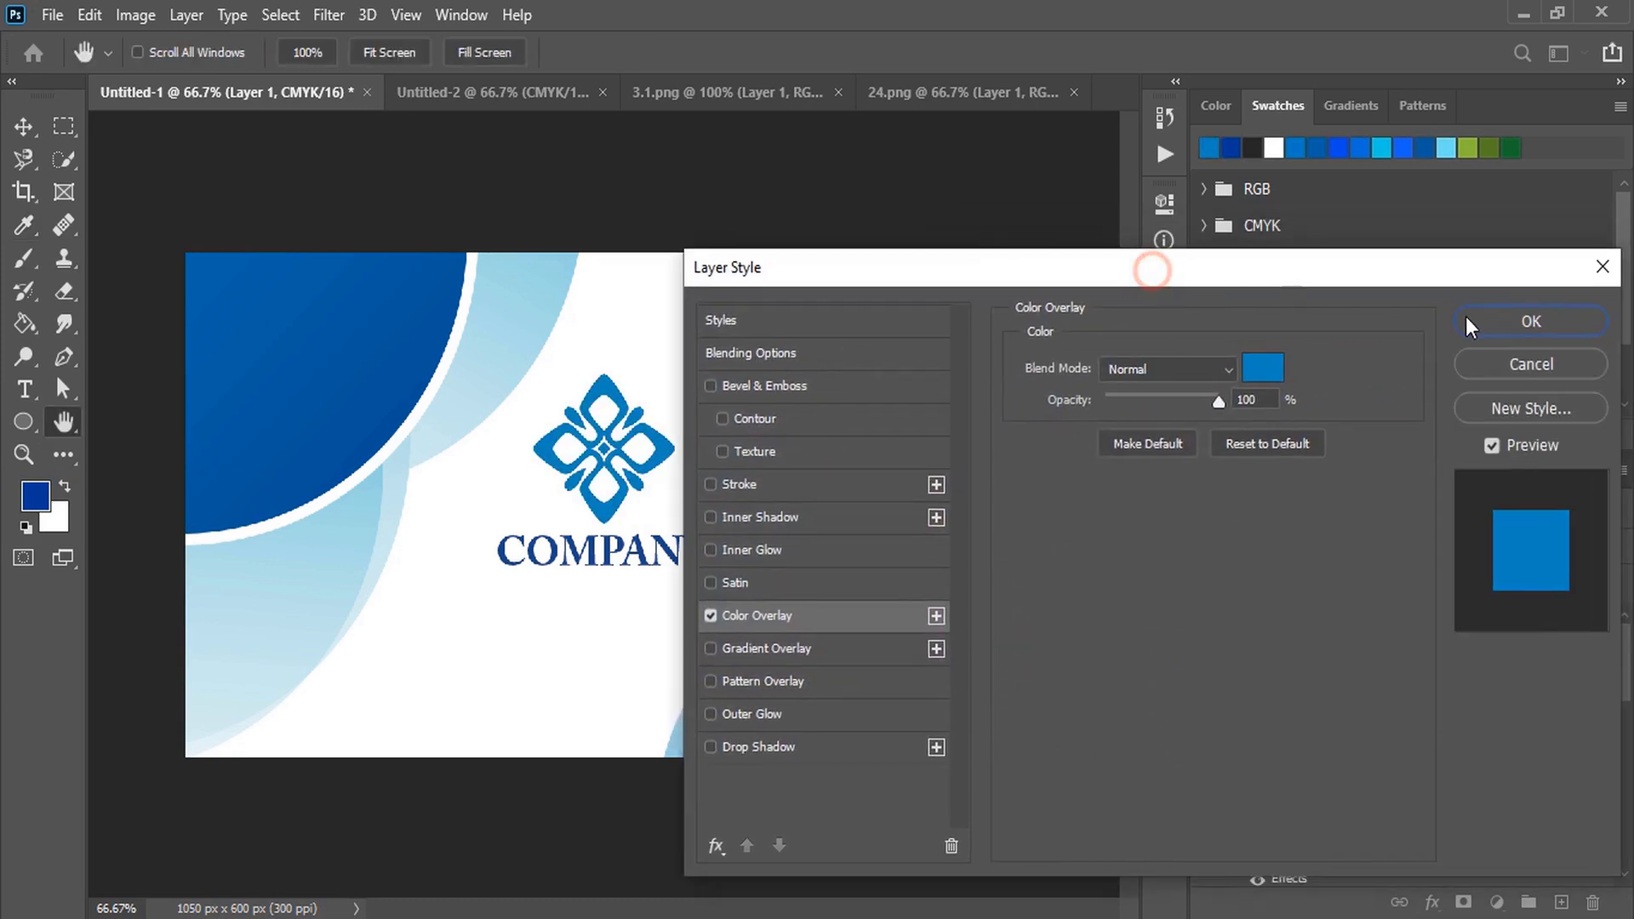
click(1523, 321)
Center the BUSINESS TAGLINE text directly beneath COMPANY and nudge it slightly upward.
key(v)
key(ctrl+v)
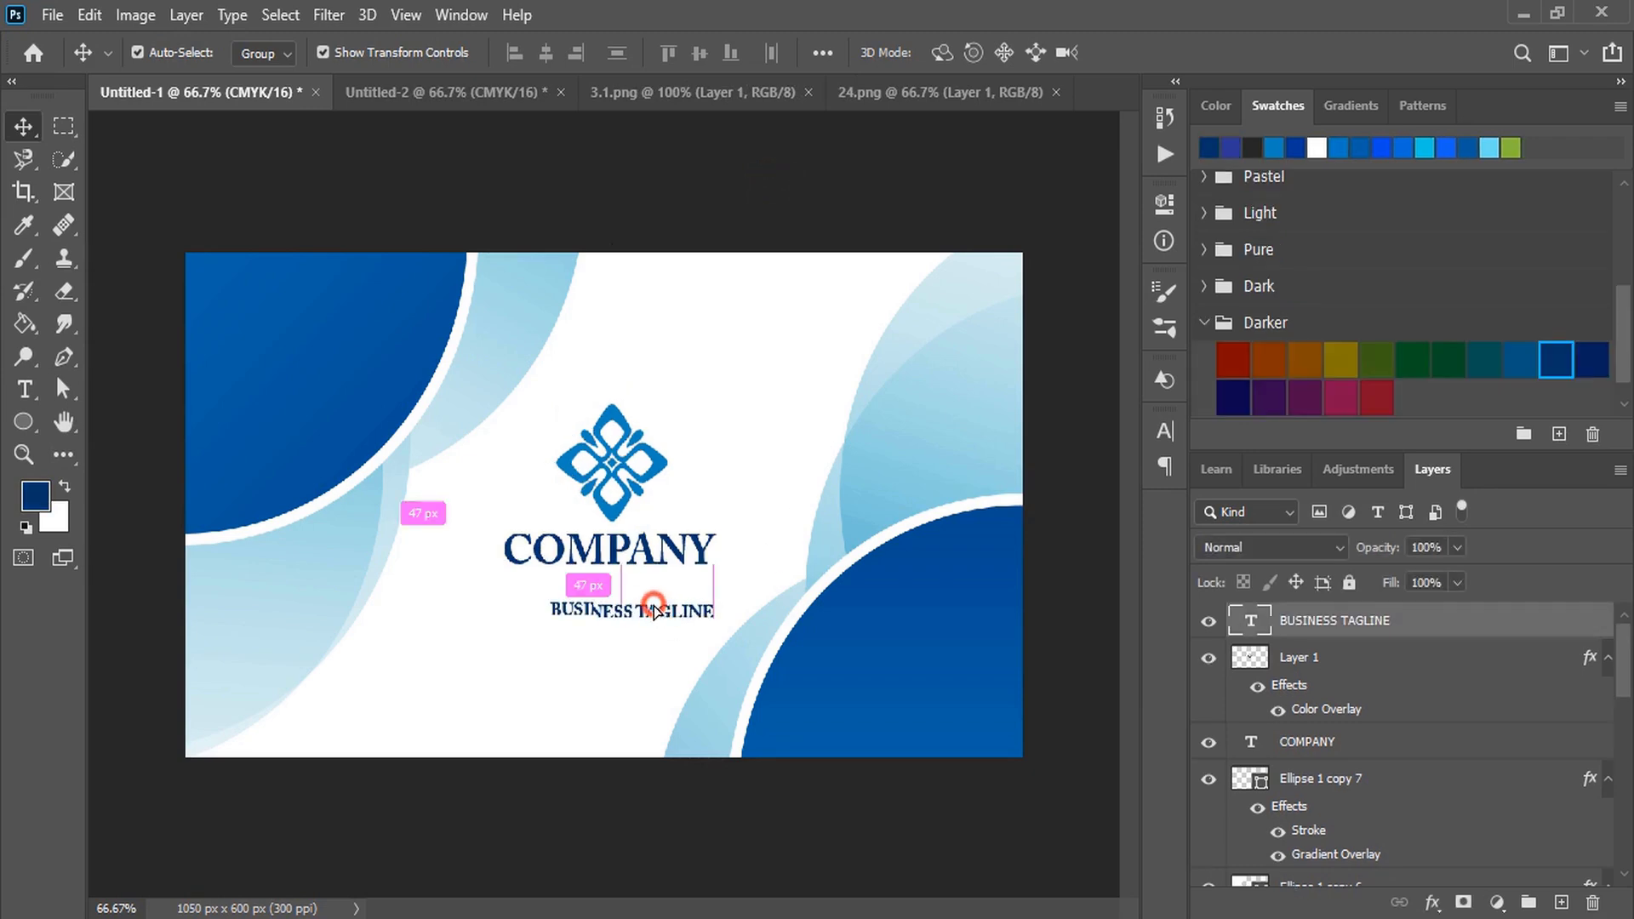
drag(654, 608, 632, 579)
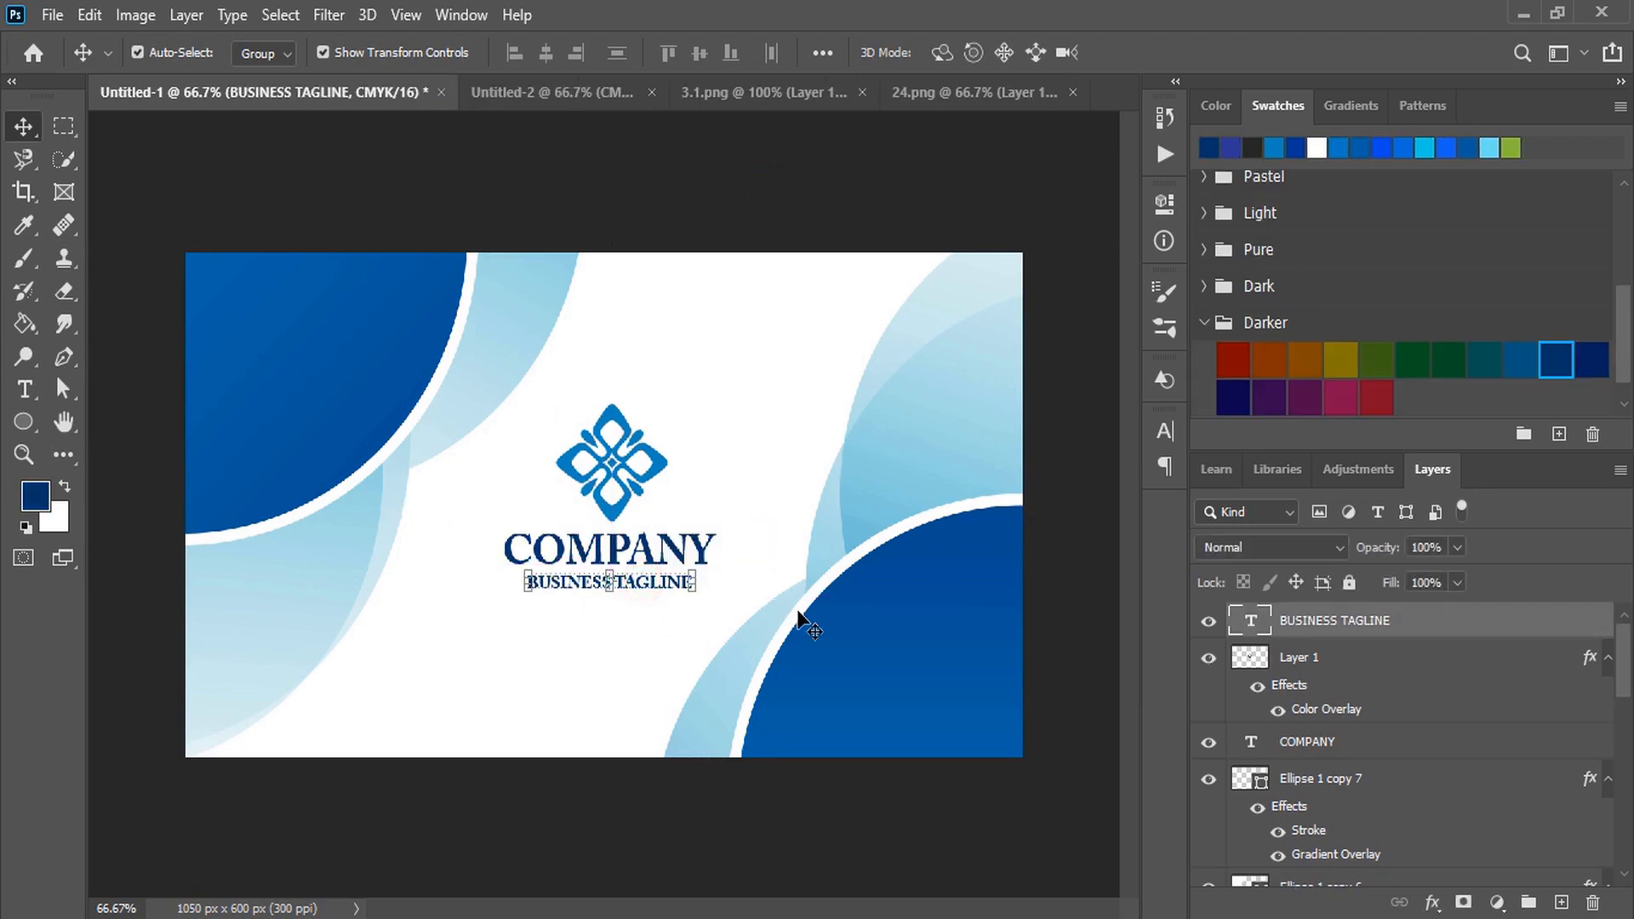
key(Up)
key(Up)
key(Up)
key(Up)
key(Up)
key(Up)
click(903, 203)
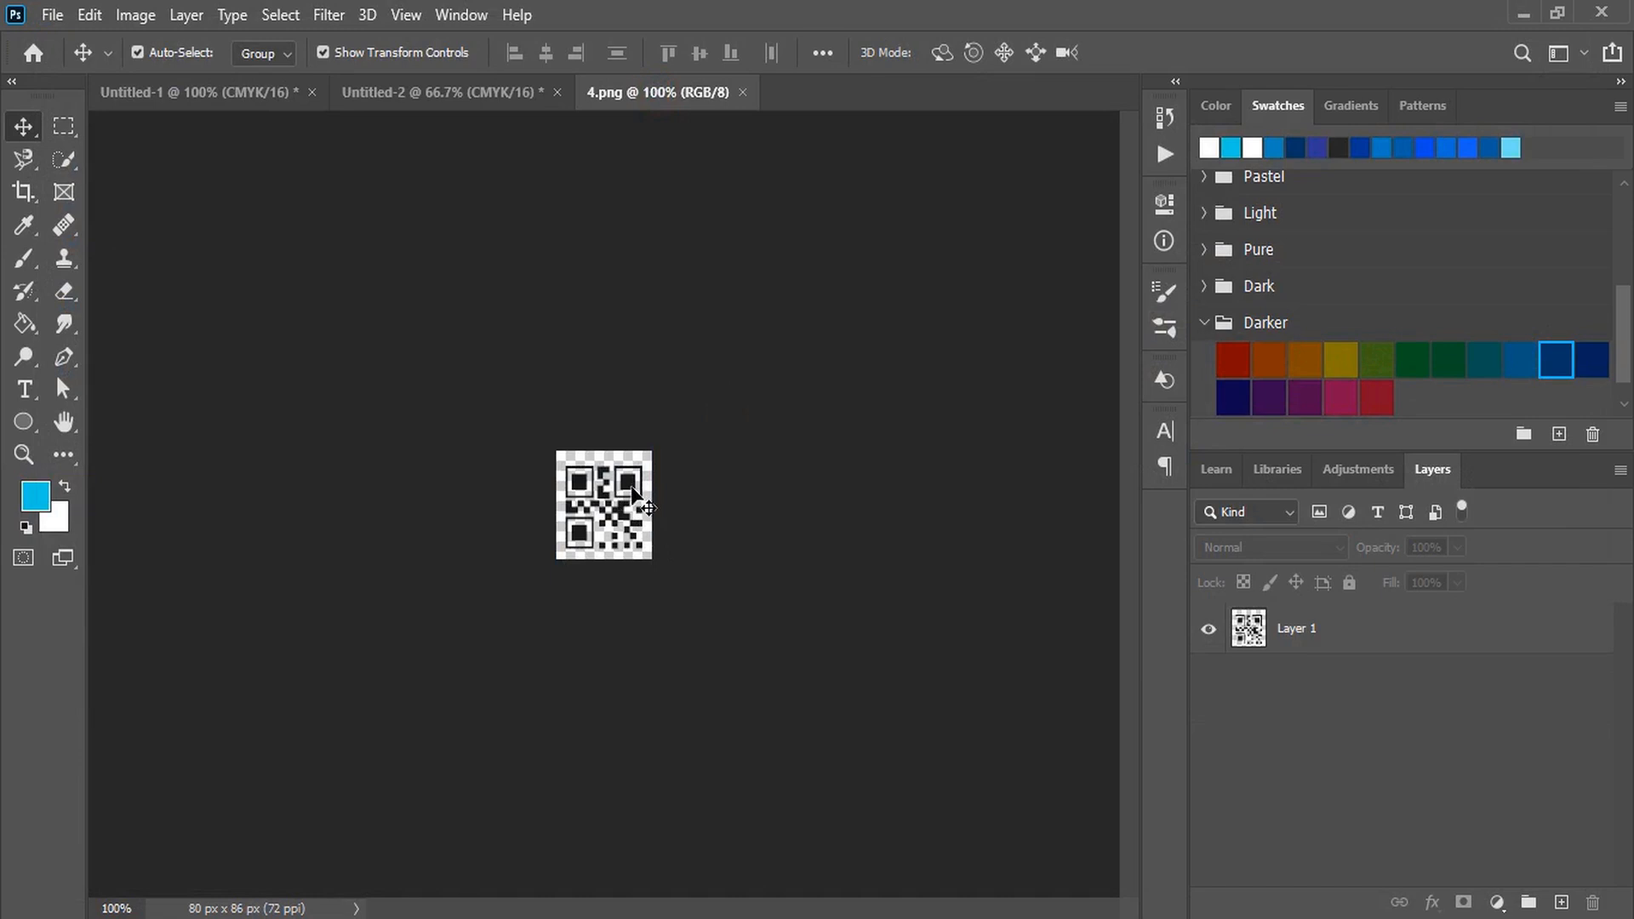
Copy the QR code from 4.png onto the Untitled-2 card below its company name, accepting the depth difference.
drag(632, 486, 356, 136)
drag(304, 628, 335, 637)
click(780, 381)
key(Return)
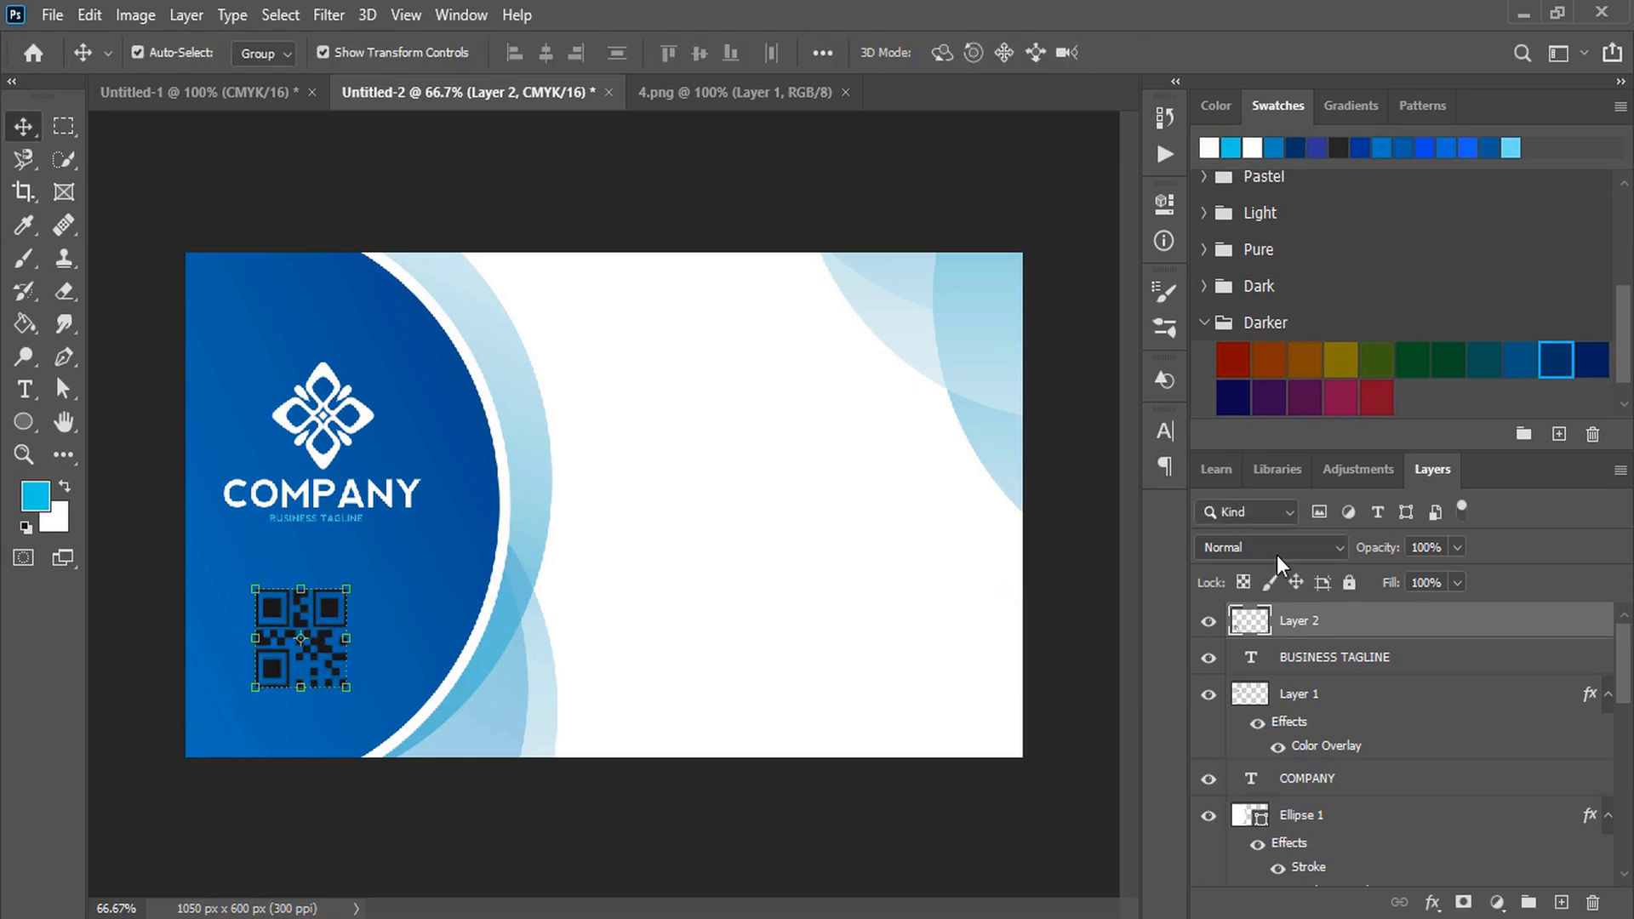
Apply a white Color Overlay to the QR code on the blue area.
double_click(1460, 631)
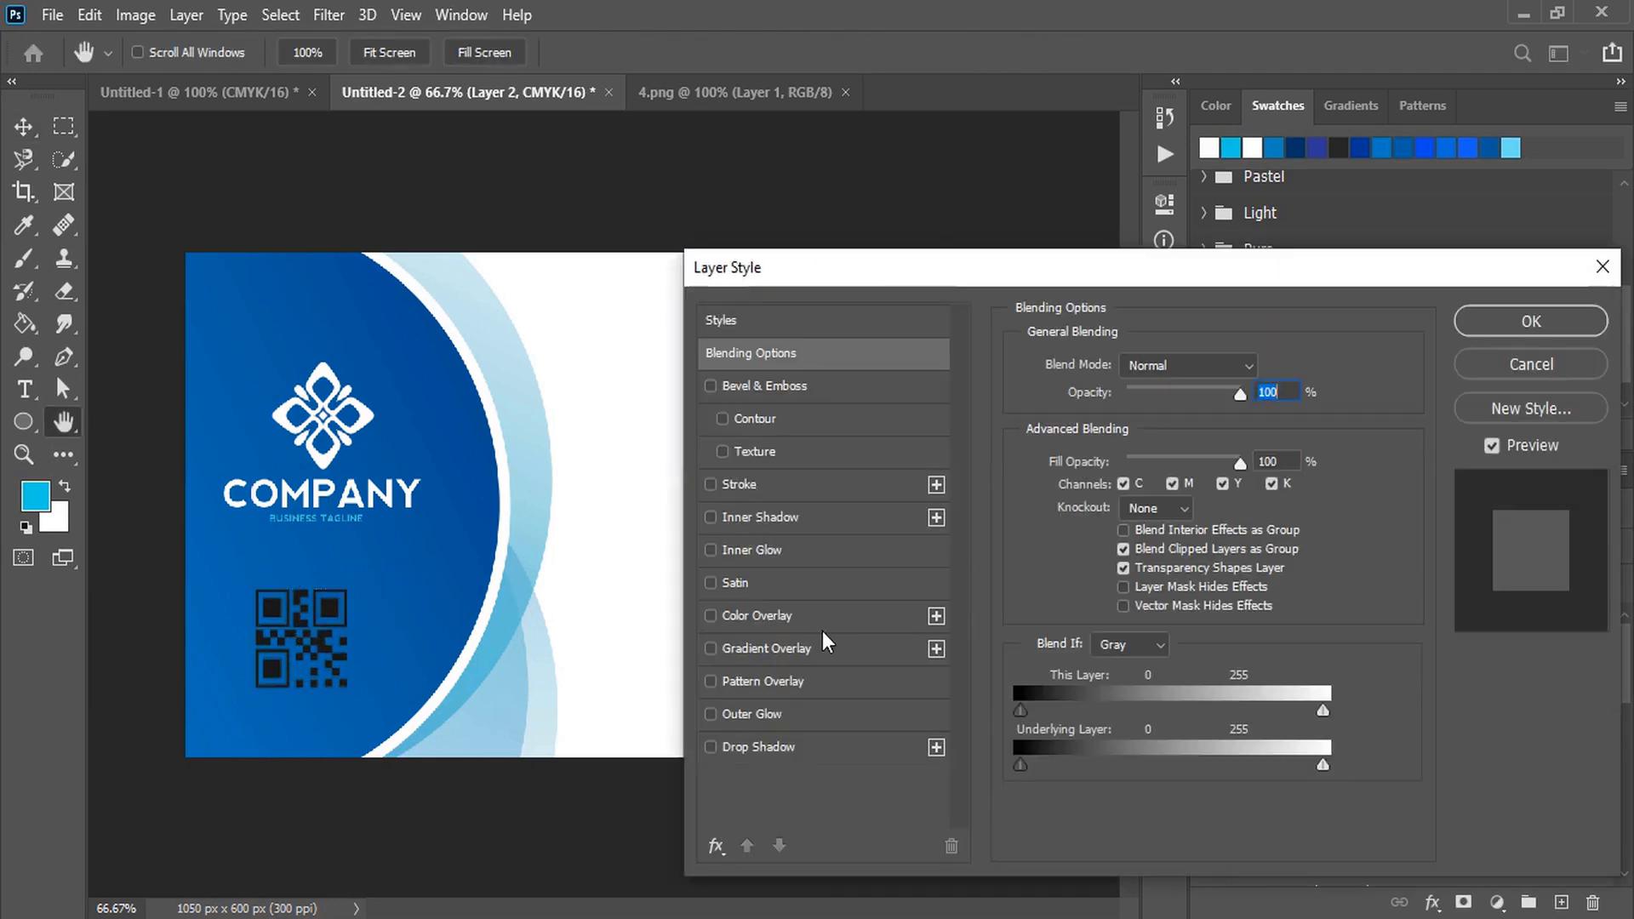
click(710, 615)
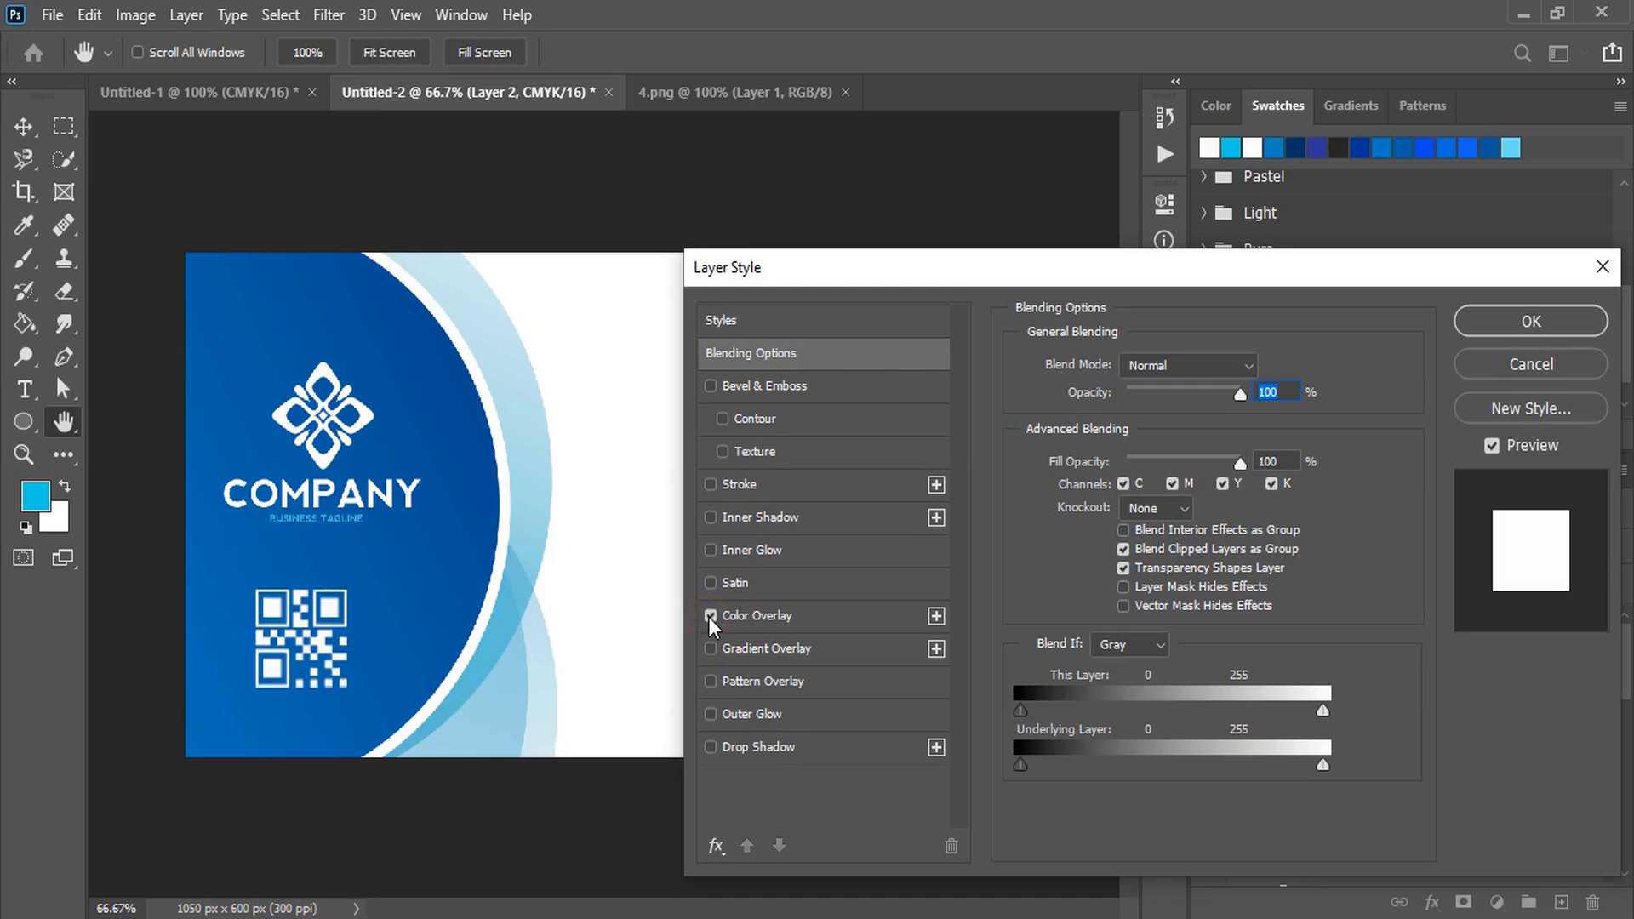
click(1530, 319)
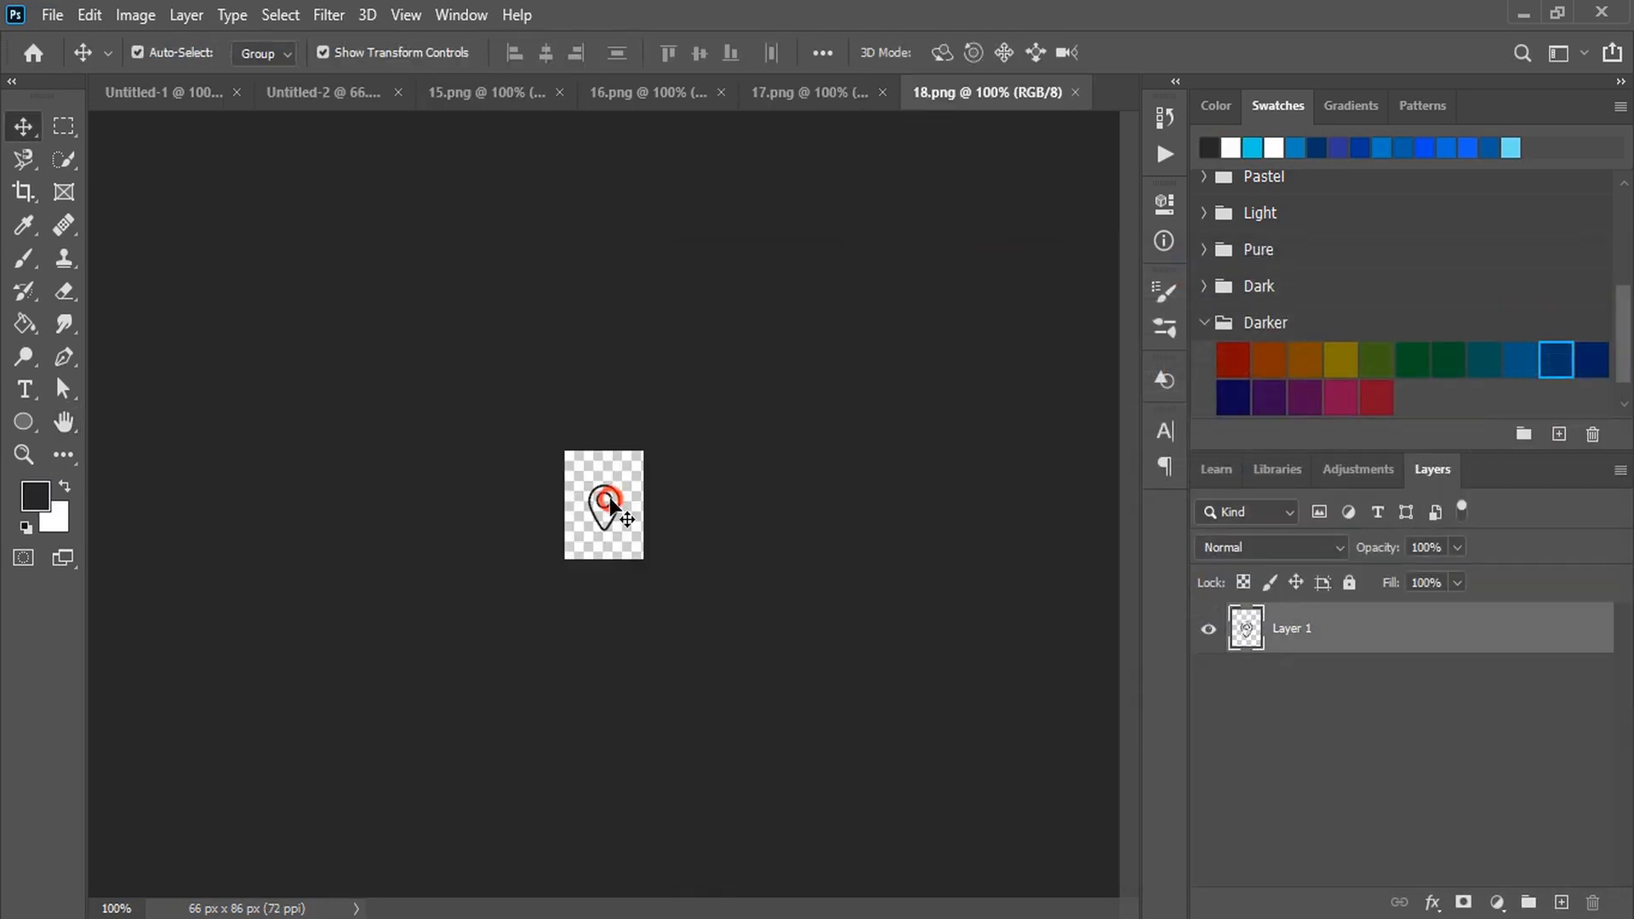
Copy the location pin from 18.png and the globe from 15.png onto the Untitled-2 card, suppressing further depth warnings.
drag(603, 492, 642, 569)
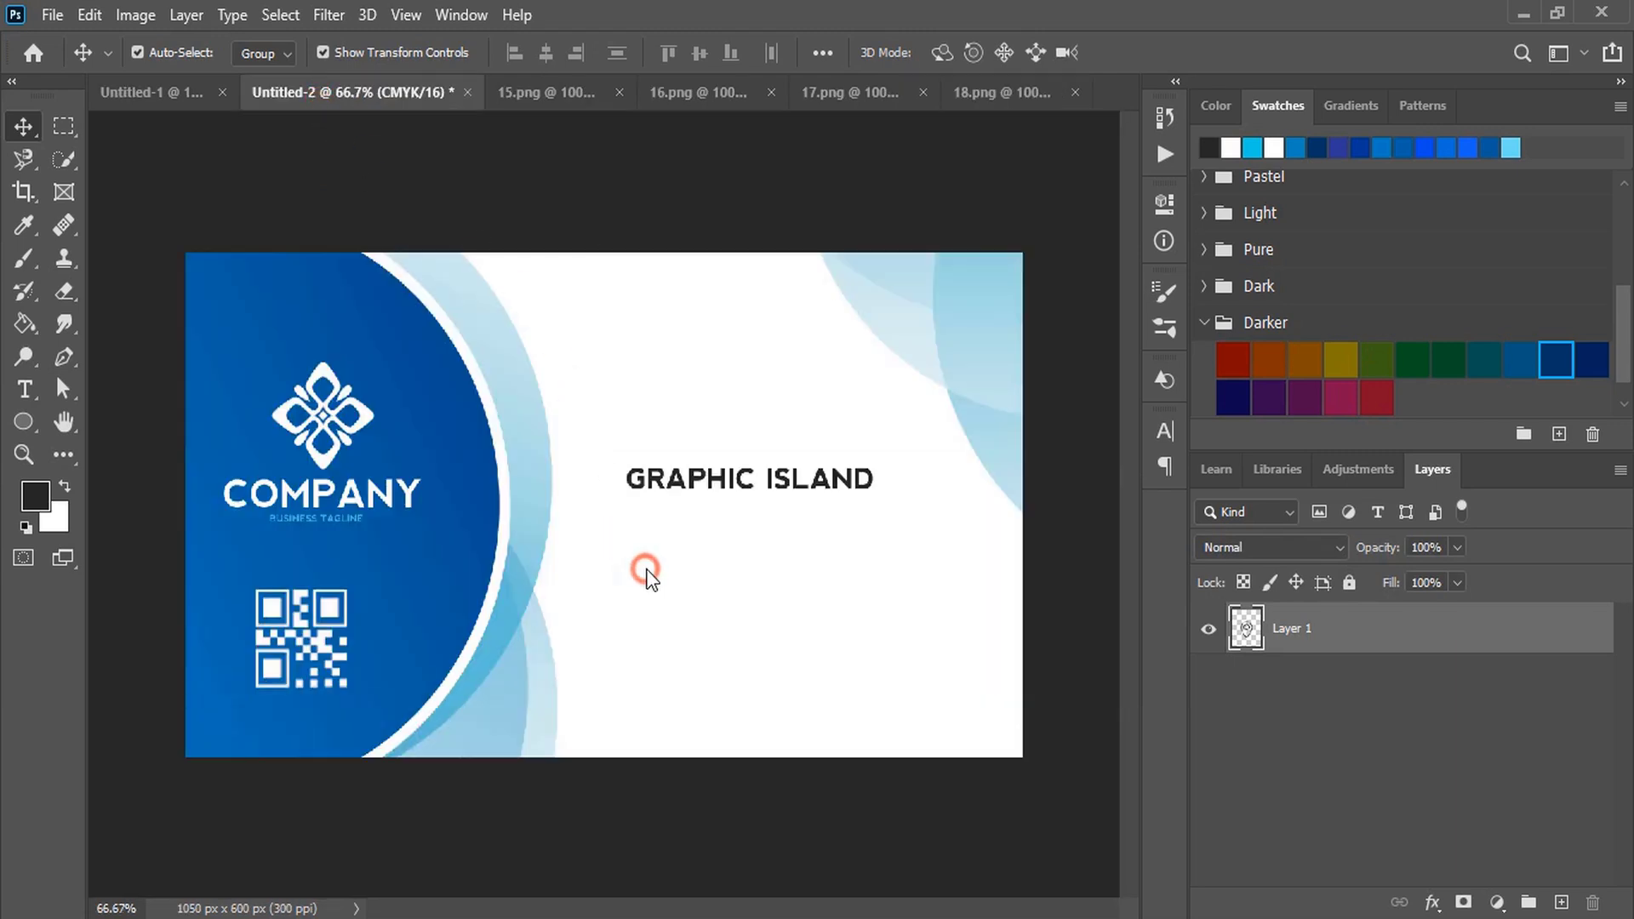
click(774, 381)
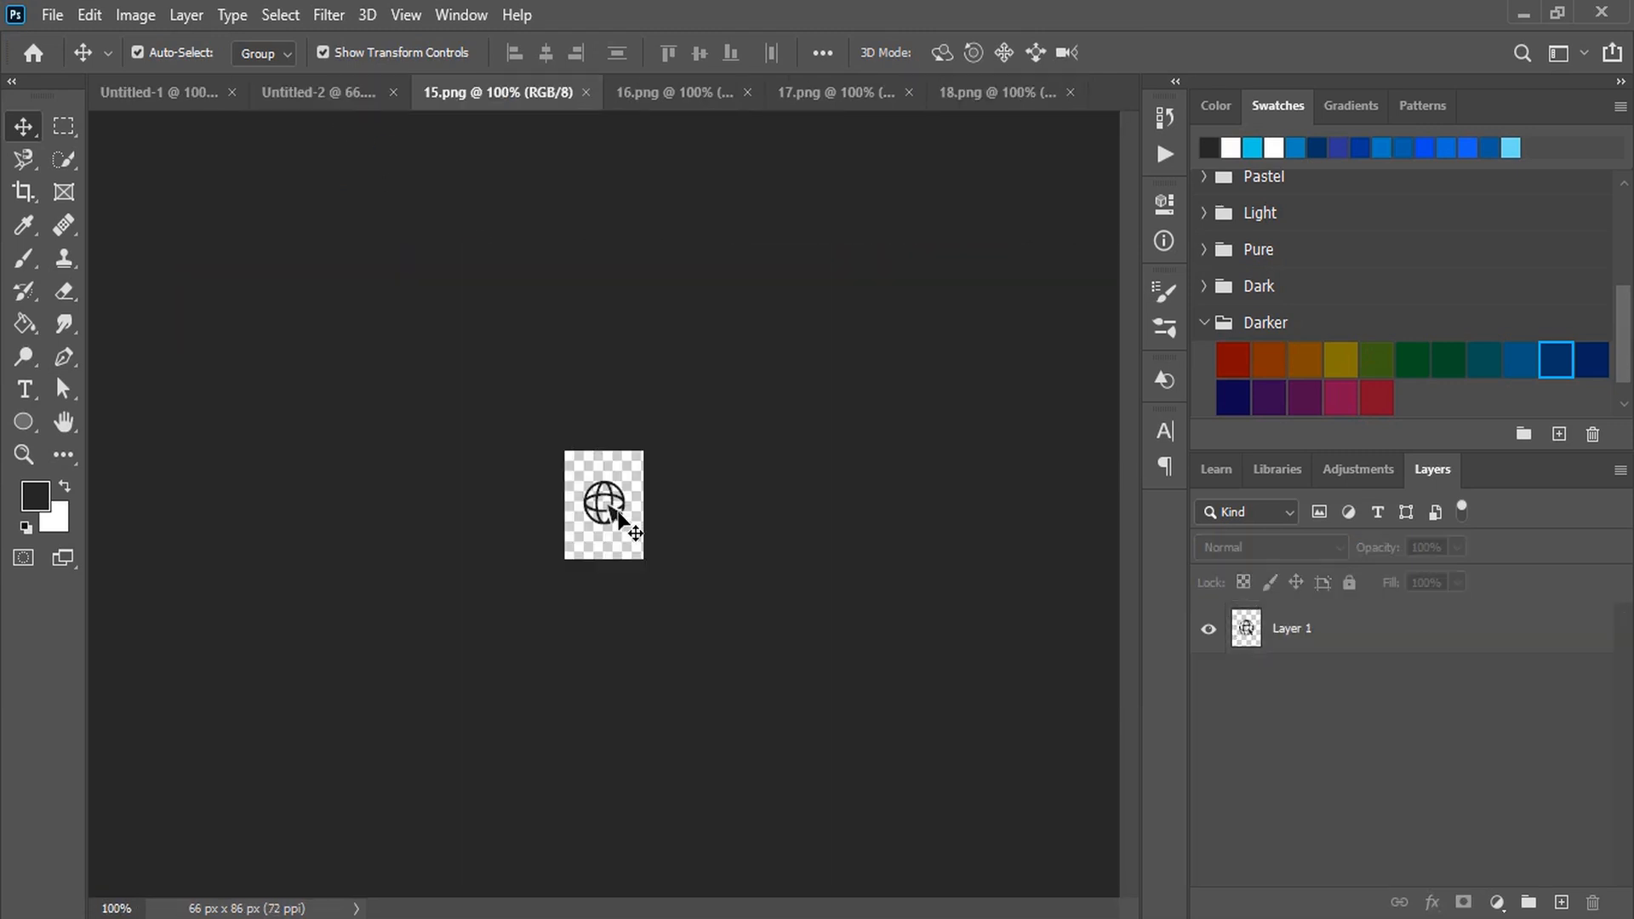
drag(628, 533, 630, 650)
click(599, 429)
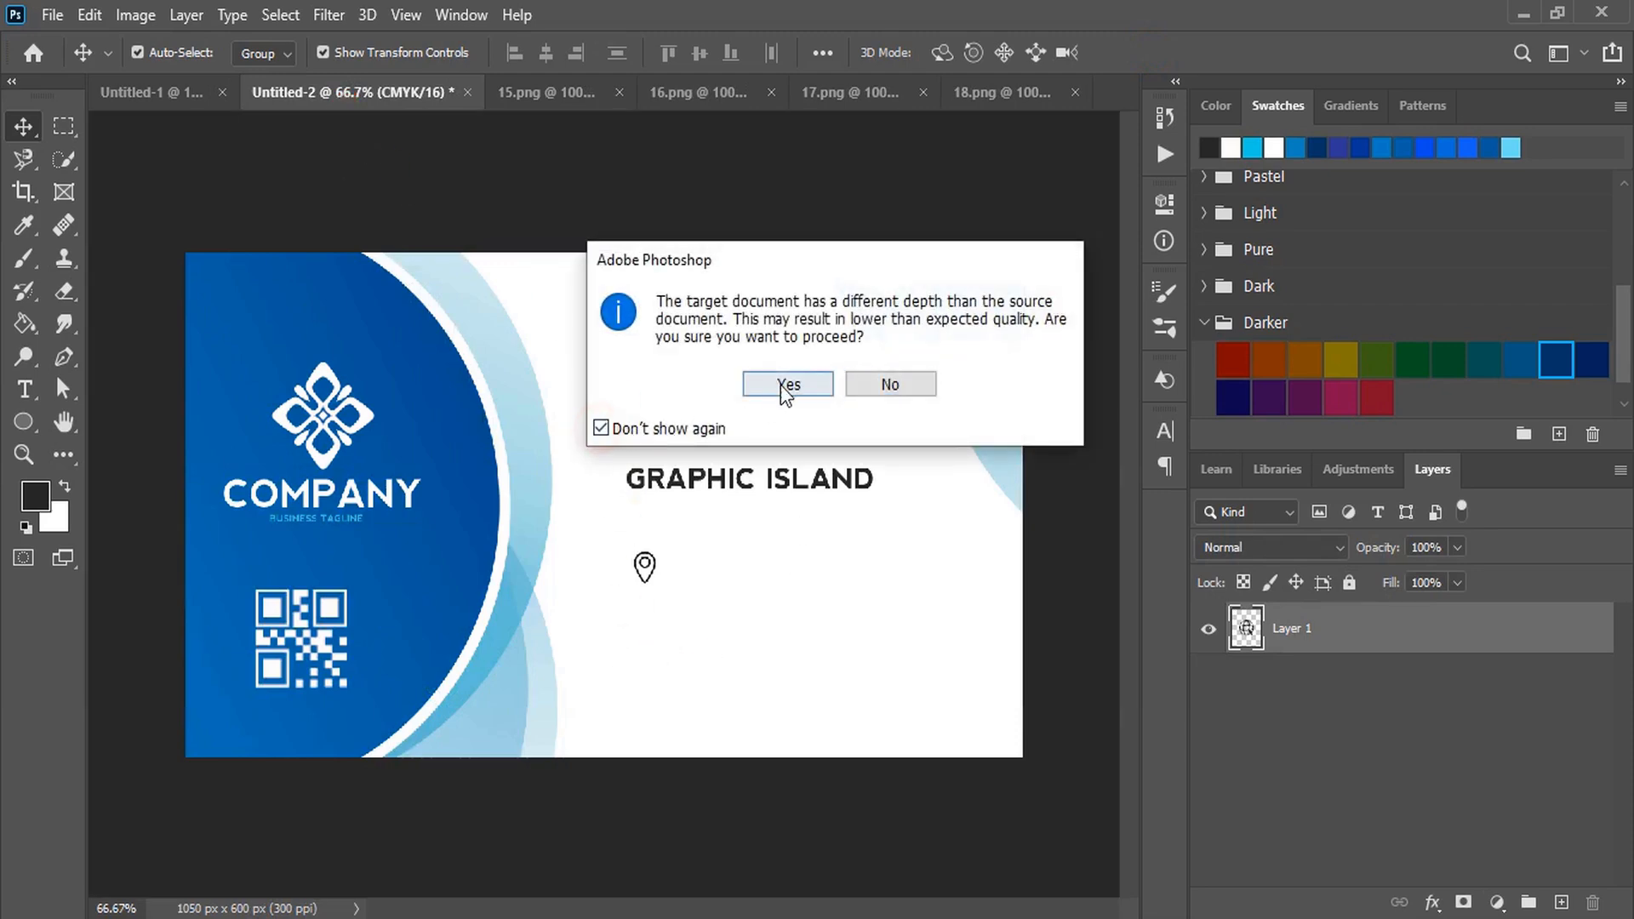
click(779, 384)
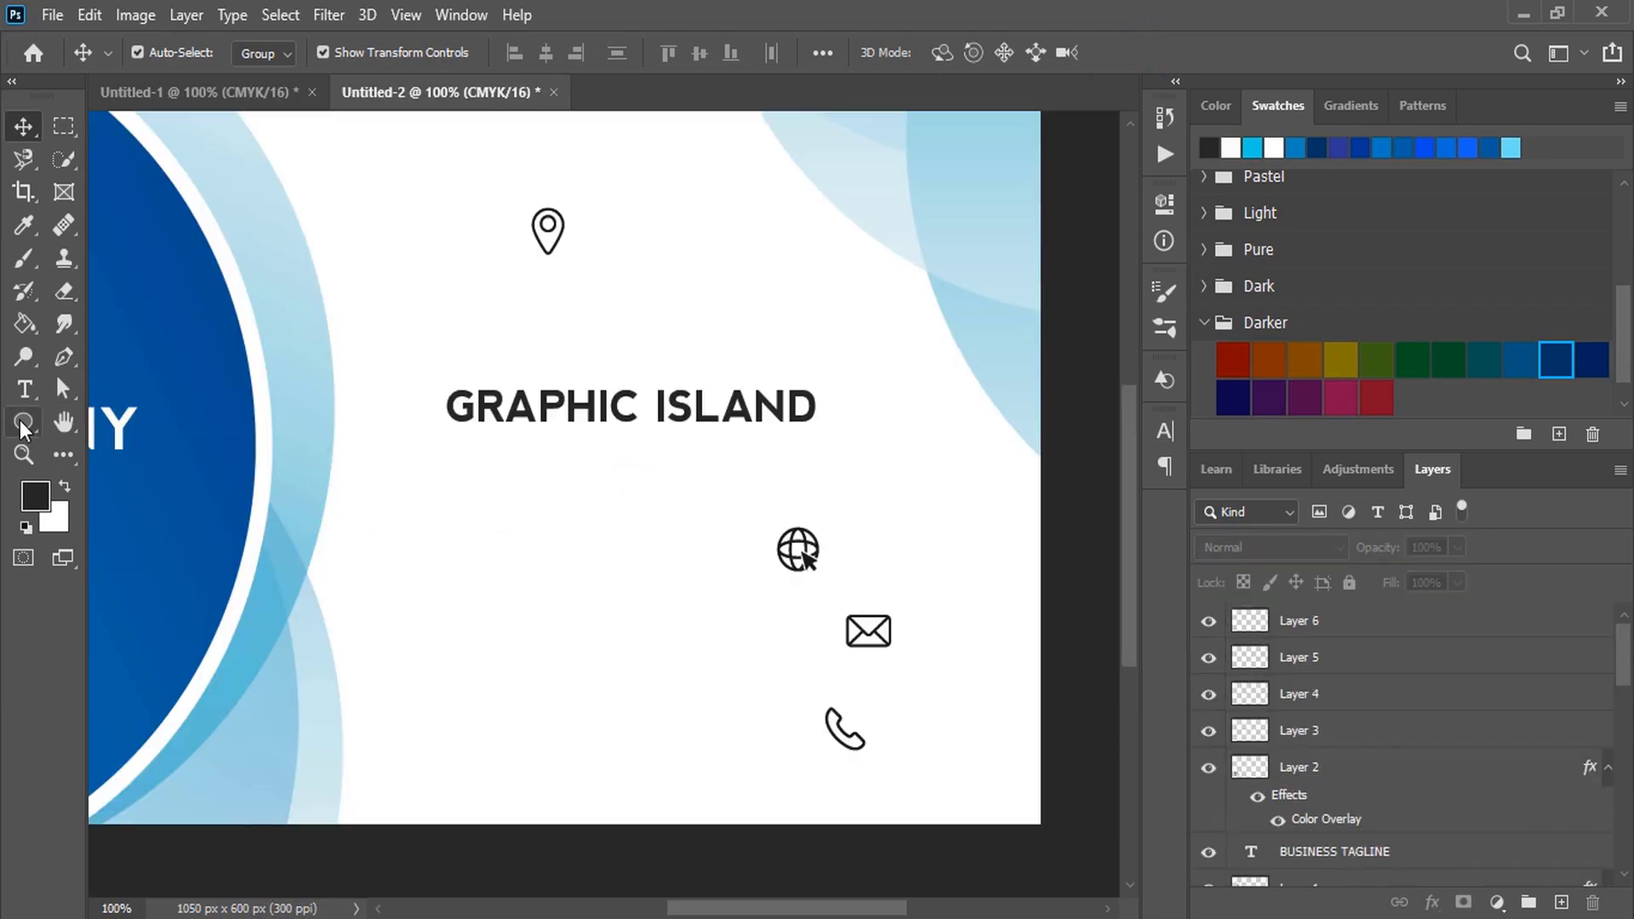
Draw a circle about 34 px wide below GRAPHIC ISLAND and fill it with dark blue.
click(23, 423)
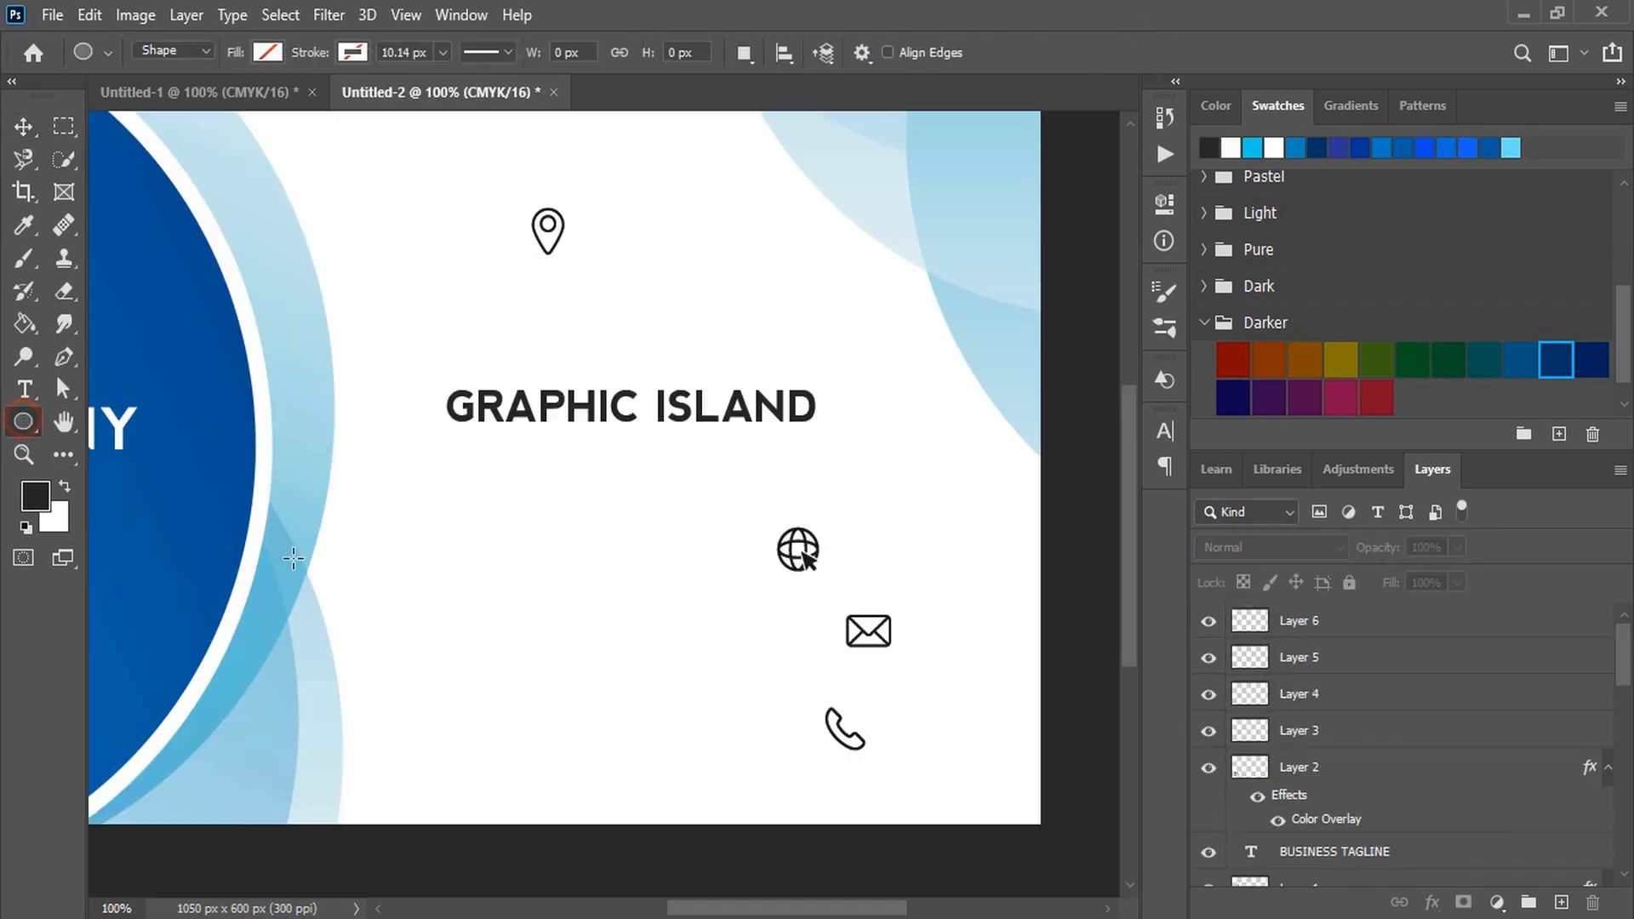
drag(470, 529, 513, 571)
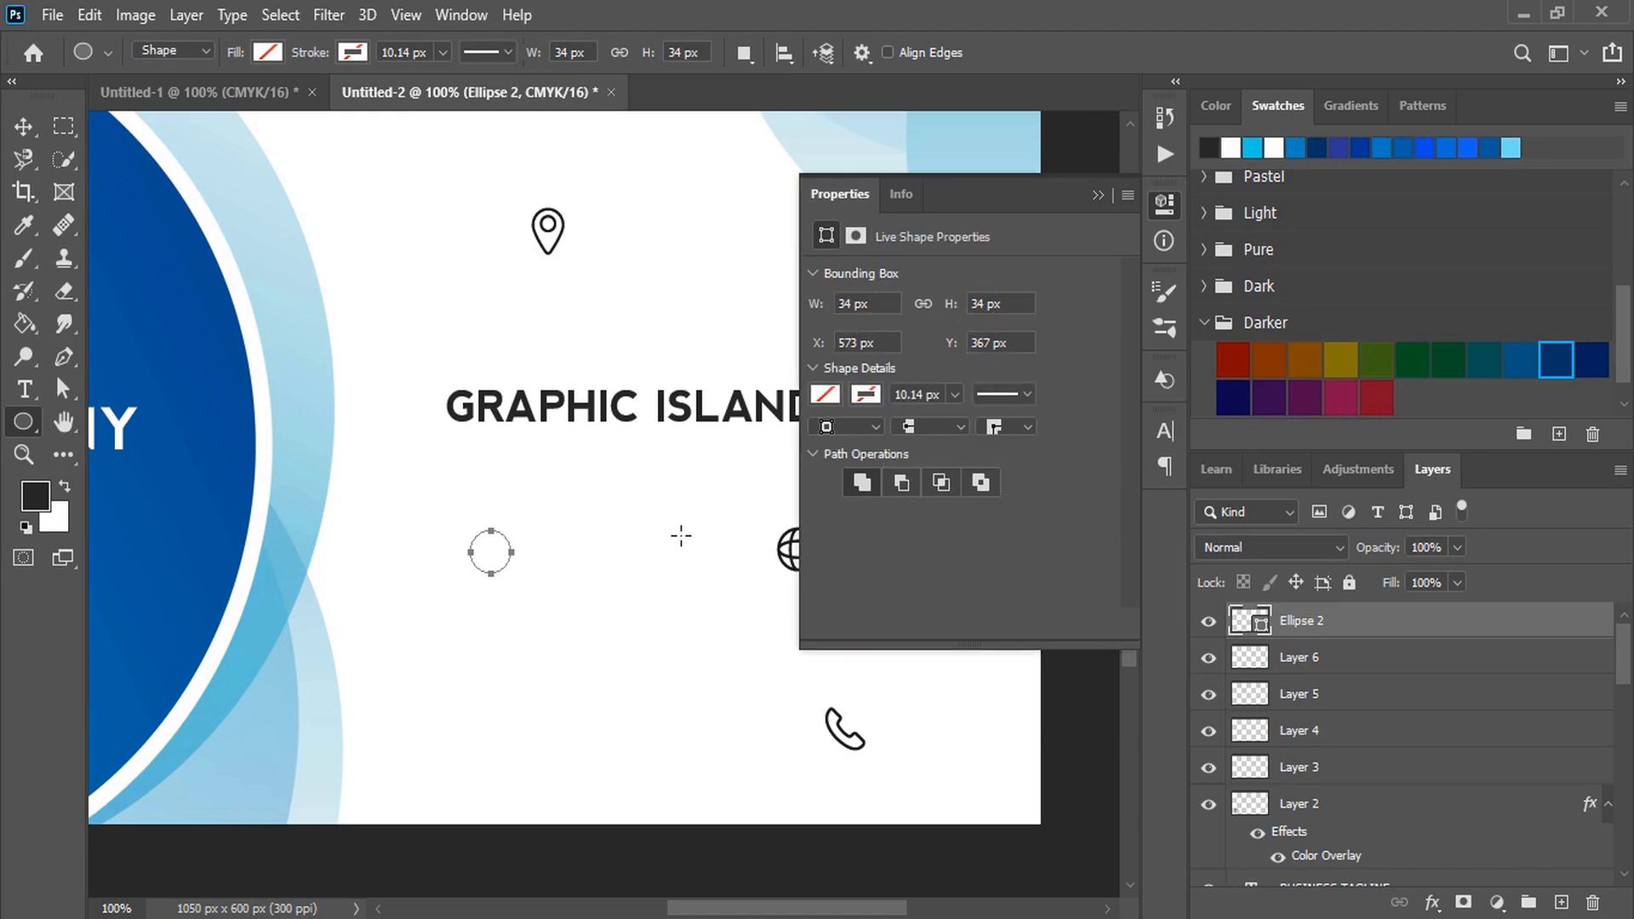
click(827, 398)
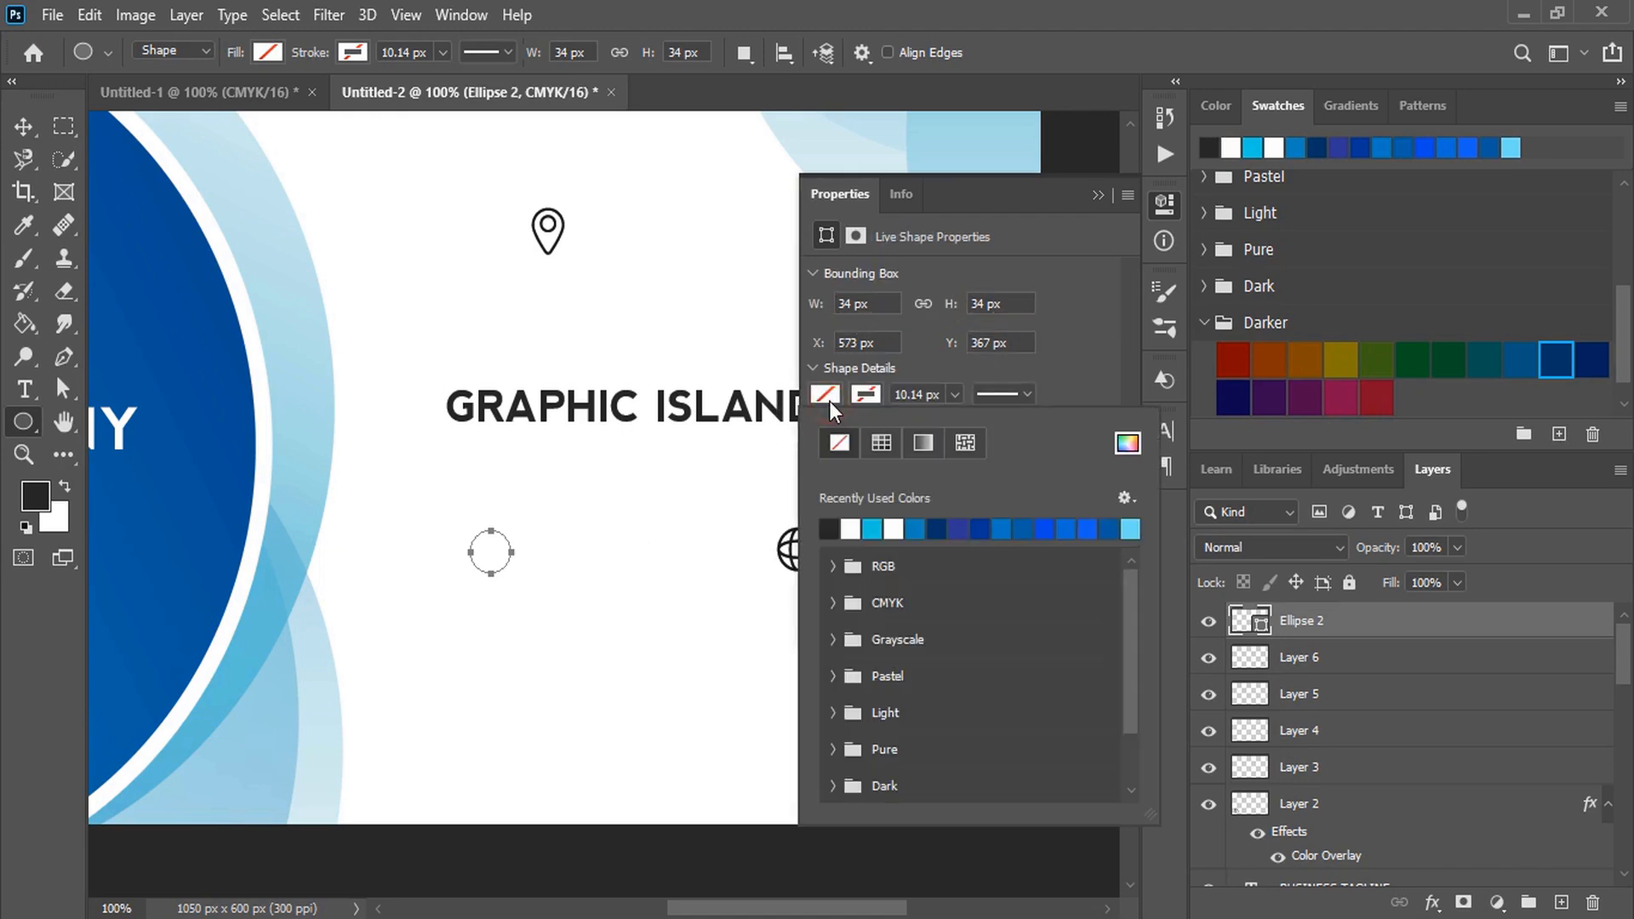
click(937, 528)
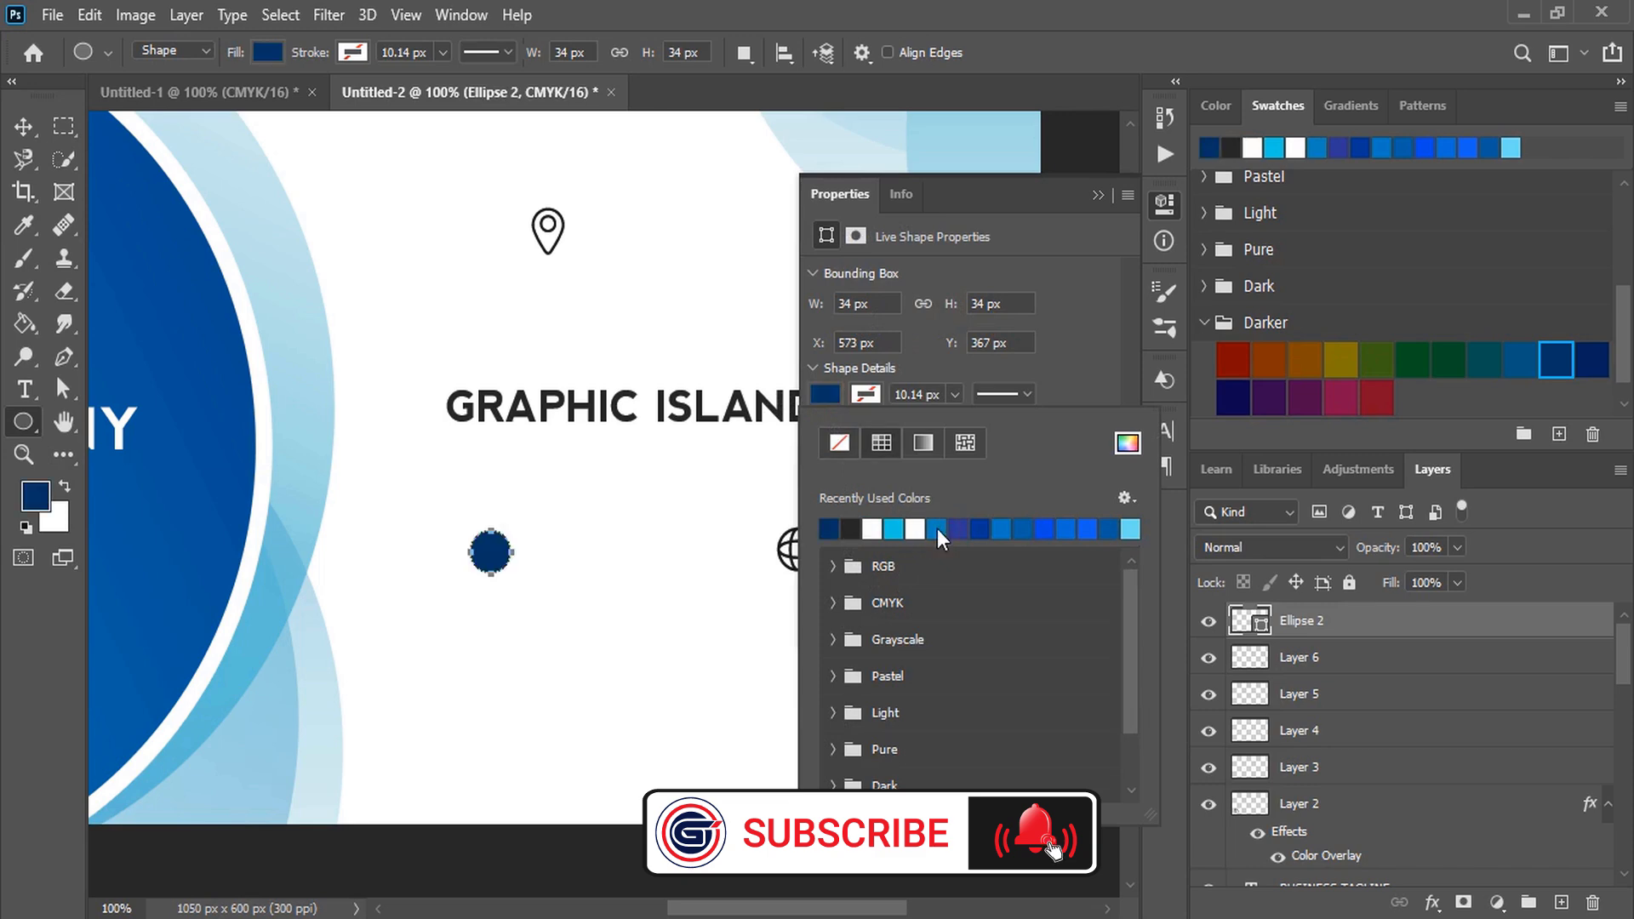
click(1101, 196)
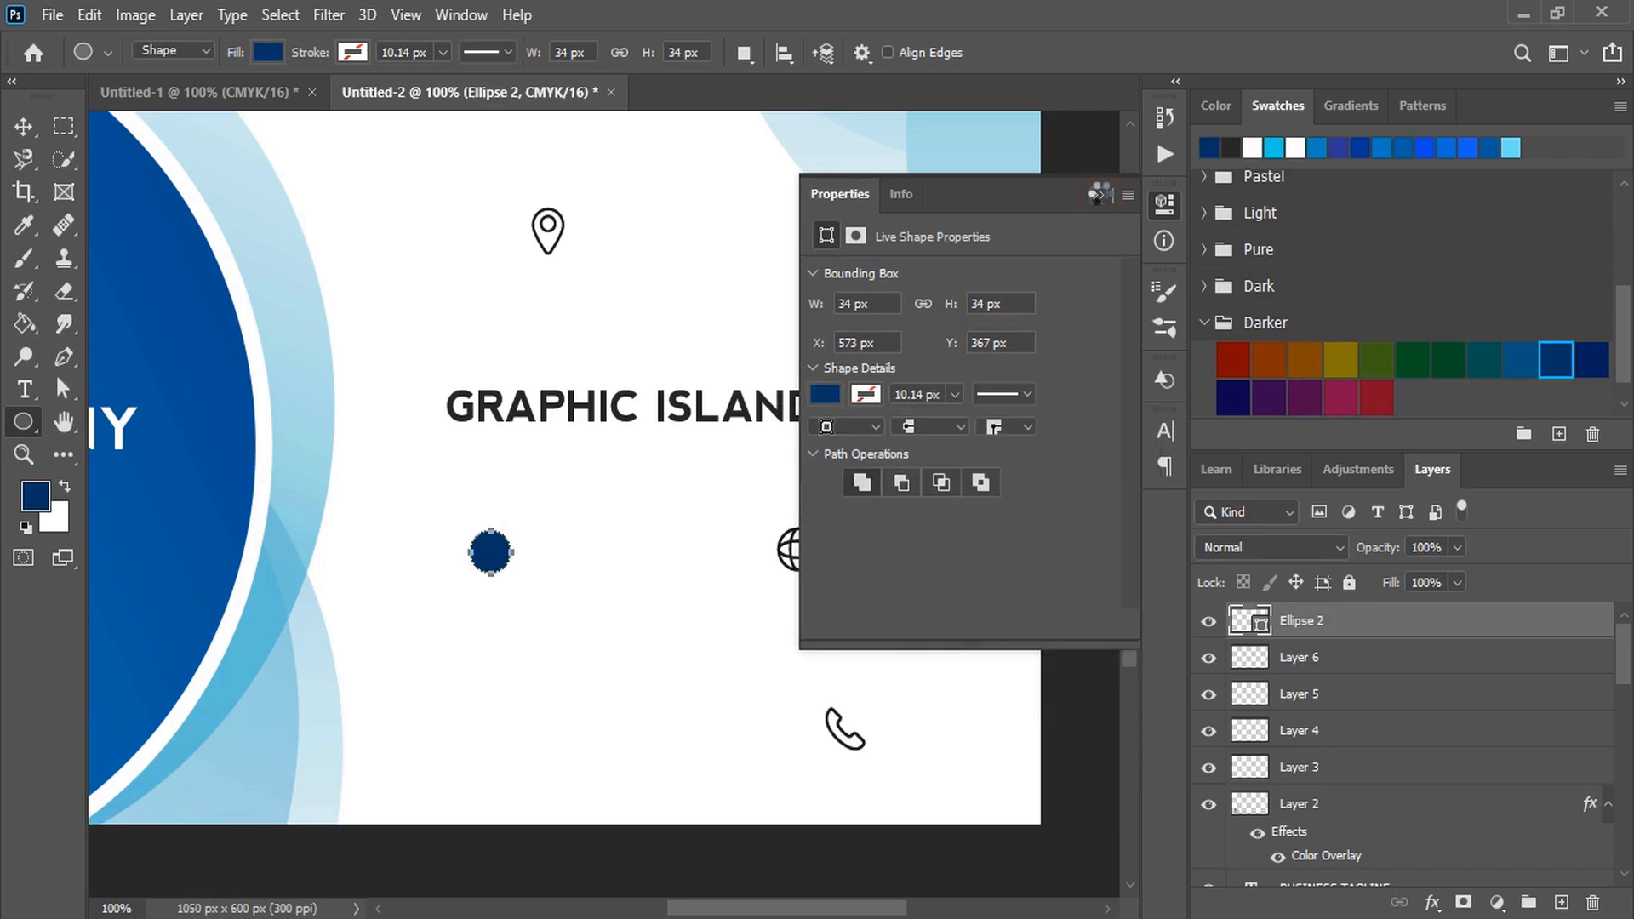
click(1101, 196)
click(936, 555)
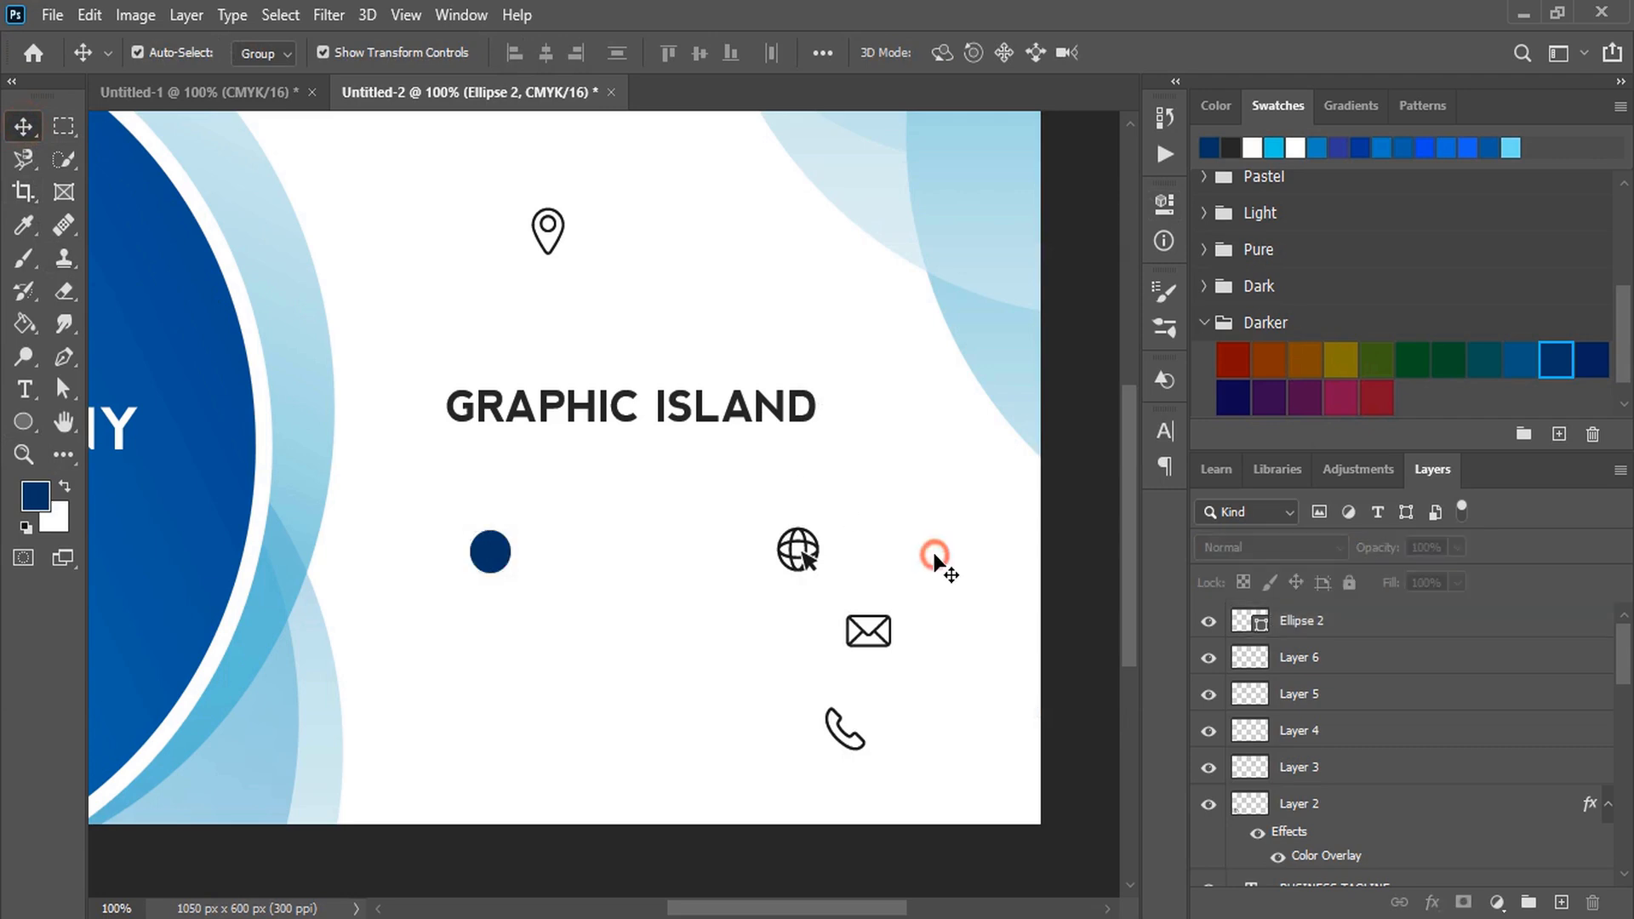
Arrange copies of the dark blue circle in a vertical column and place the location pin on the lowest one.
drag(494, 565, 472, 596)
drag(467, 595, 468, 724)
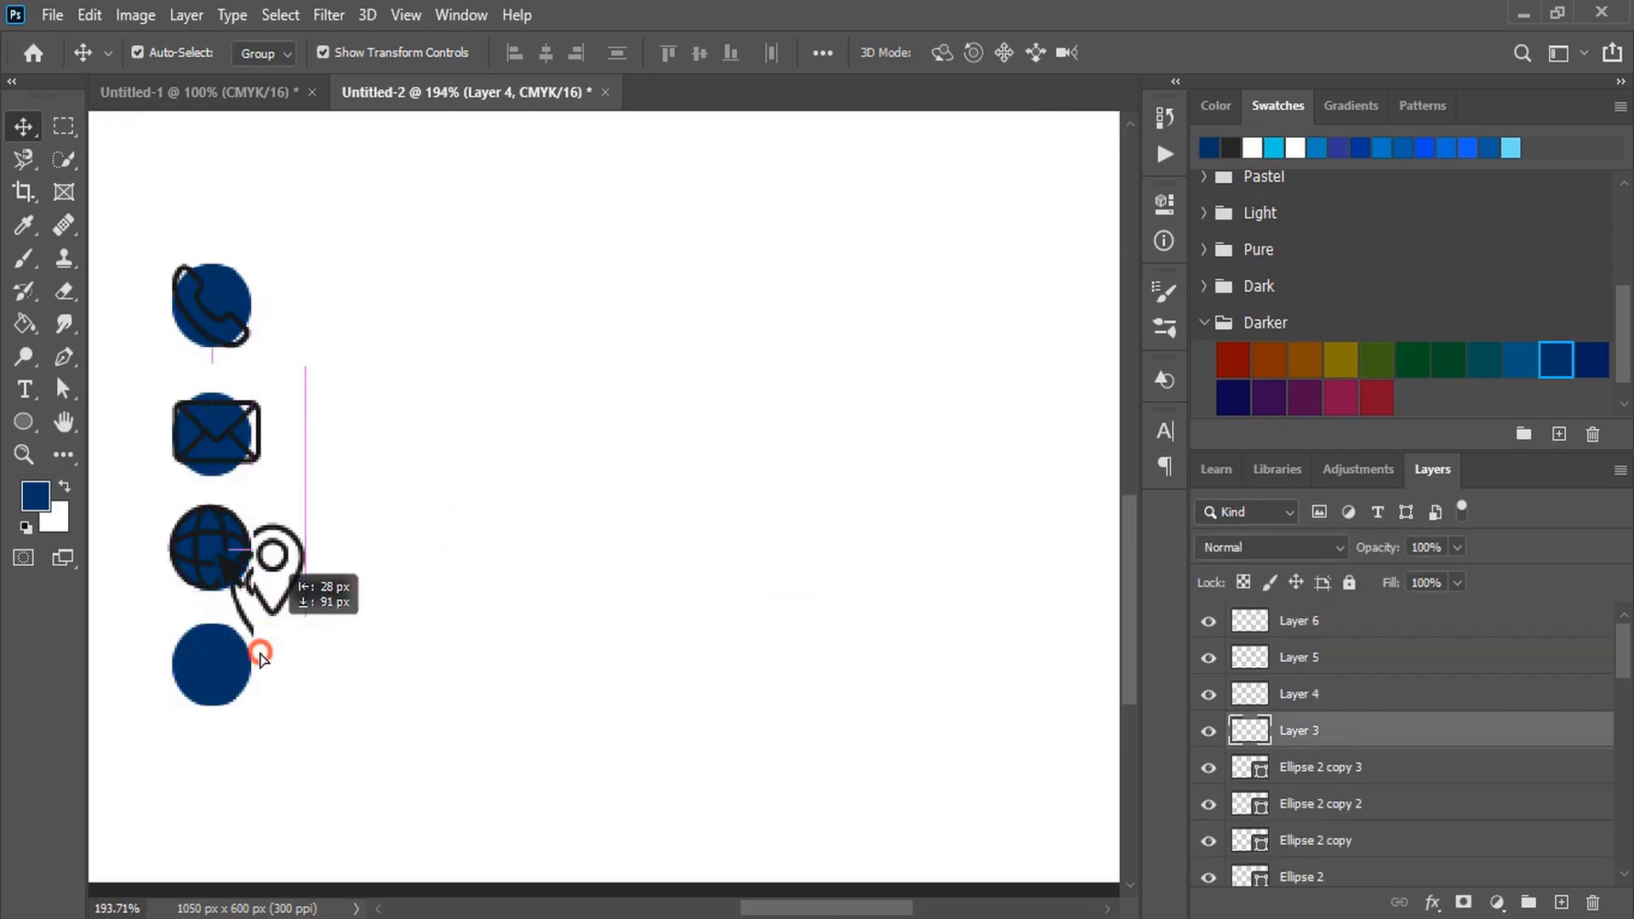
drag(259, 656, 220, 700)
click(472, 596)
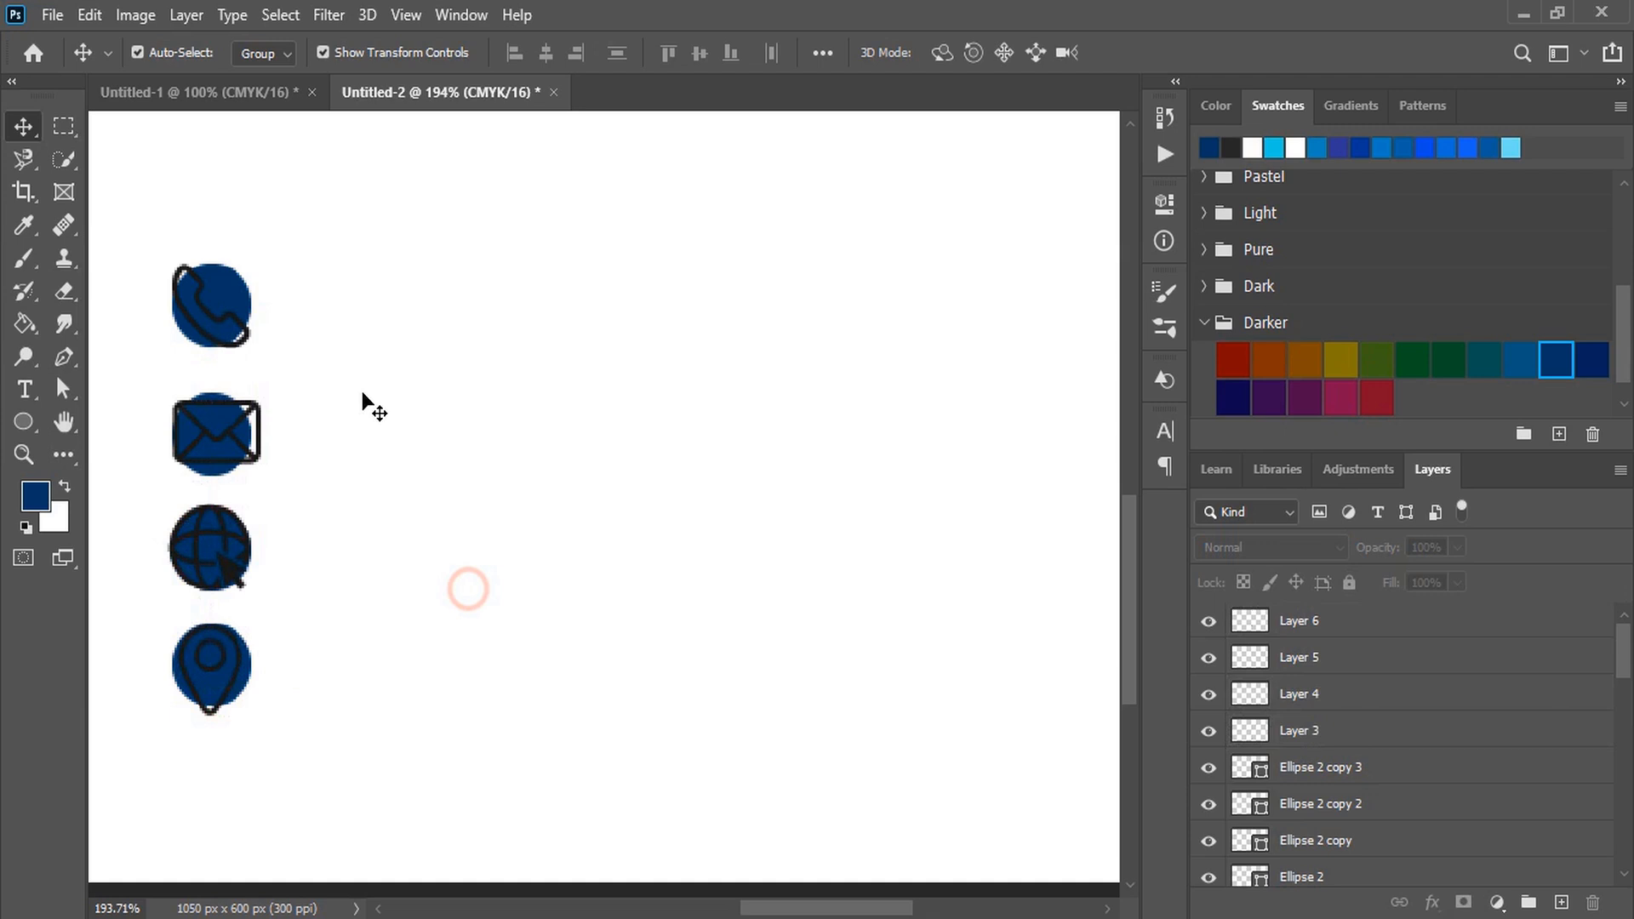
Scale down the phone and envelope icons so each fits inside its dark blue circle.
click(247, 345)
drag(247, 346, 220, 315)
click(1179, 53)
click(280, 465)
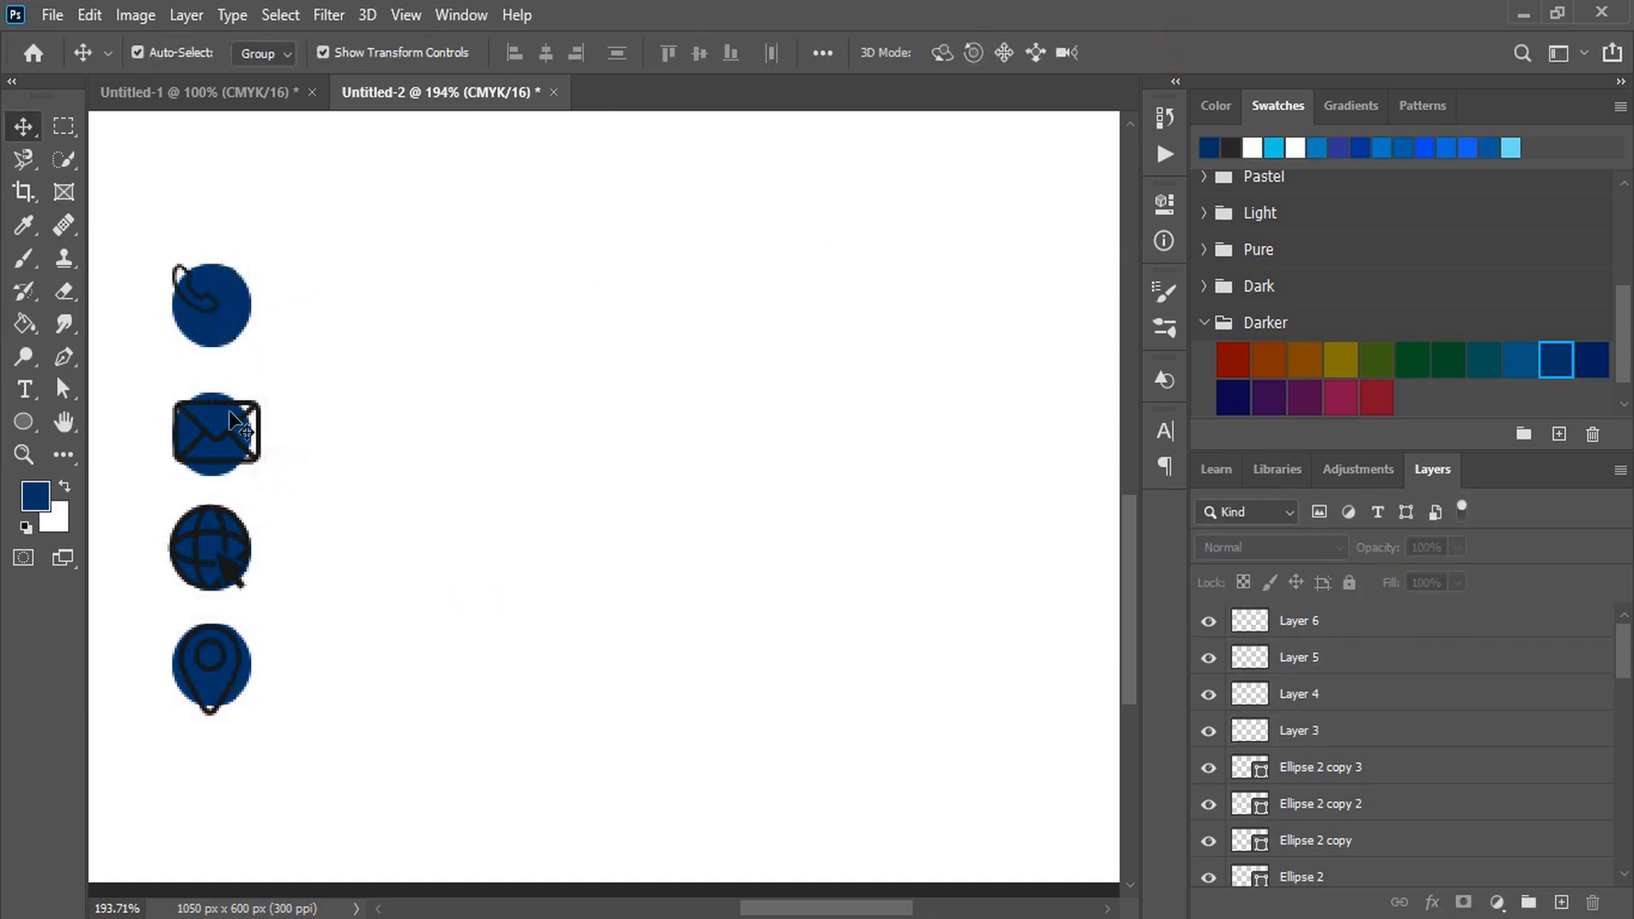
click(230, 443)
drag(259, 461, 227, 440)
click(1183, 53)
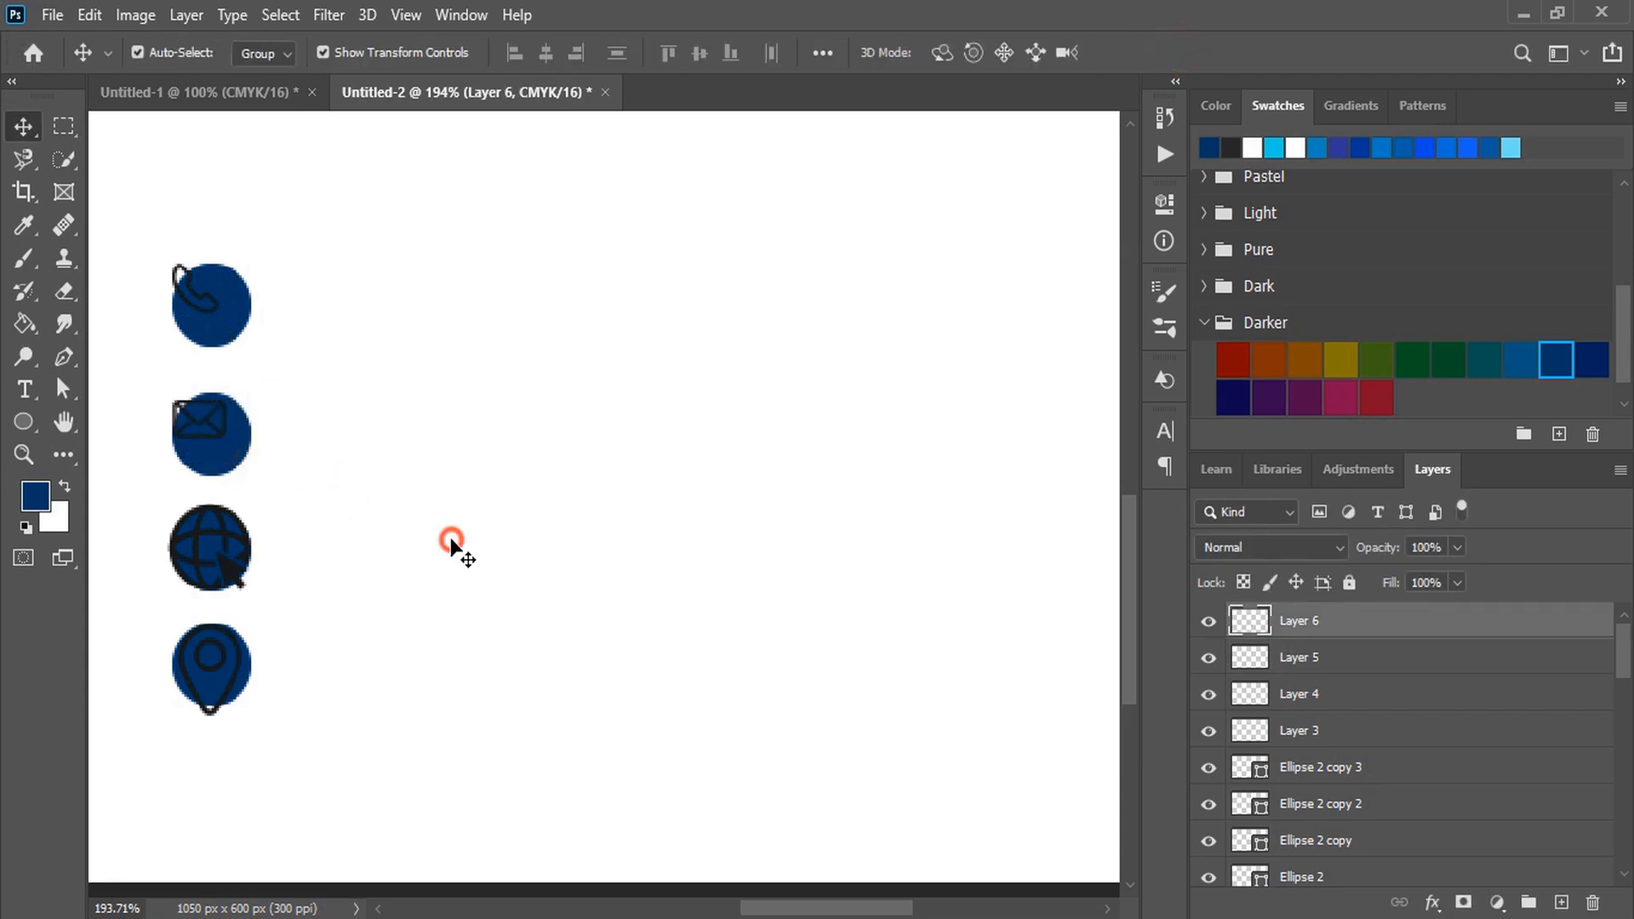
click(451, 545)
Apply a white Color Overlay to the location pin icon in the lowest circle.
click(197, 650)
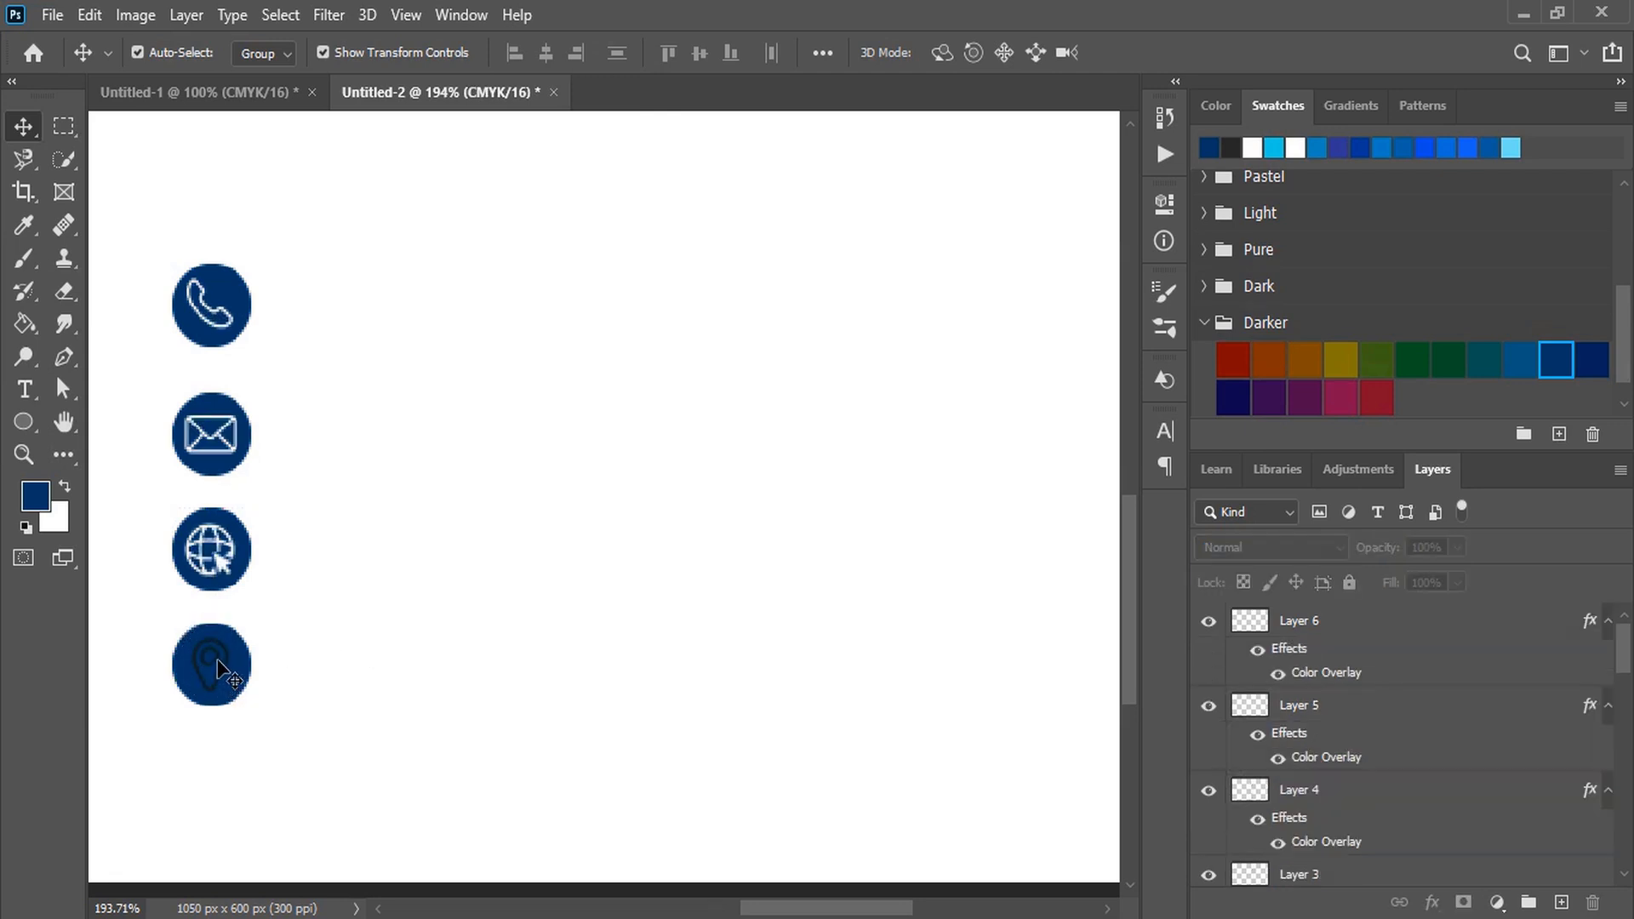
click(224, 673)
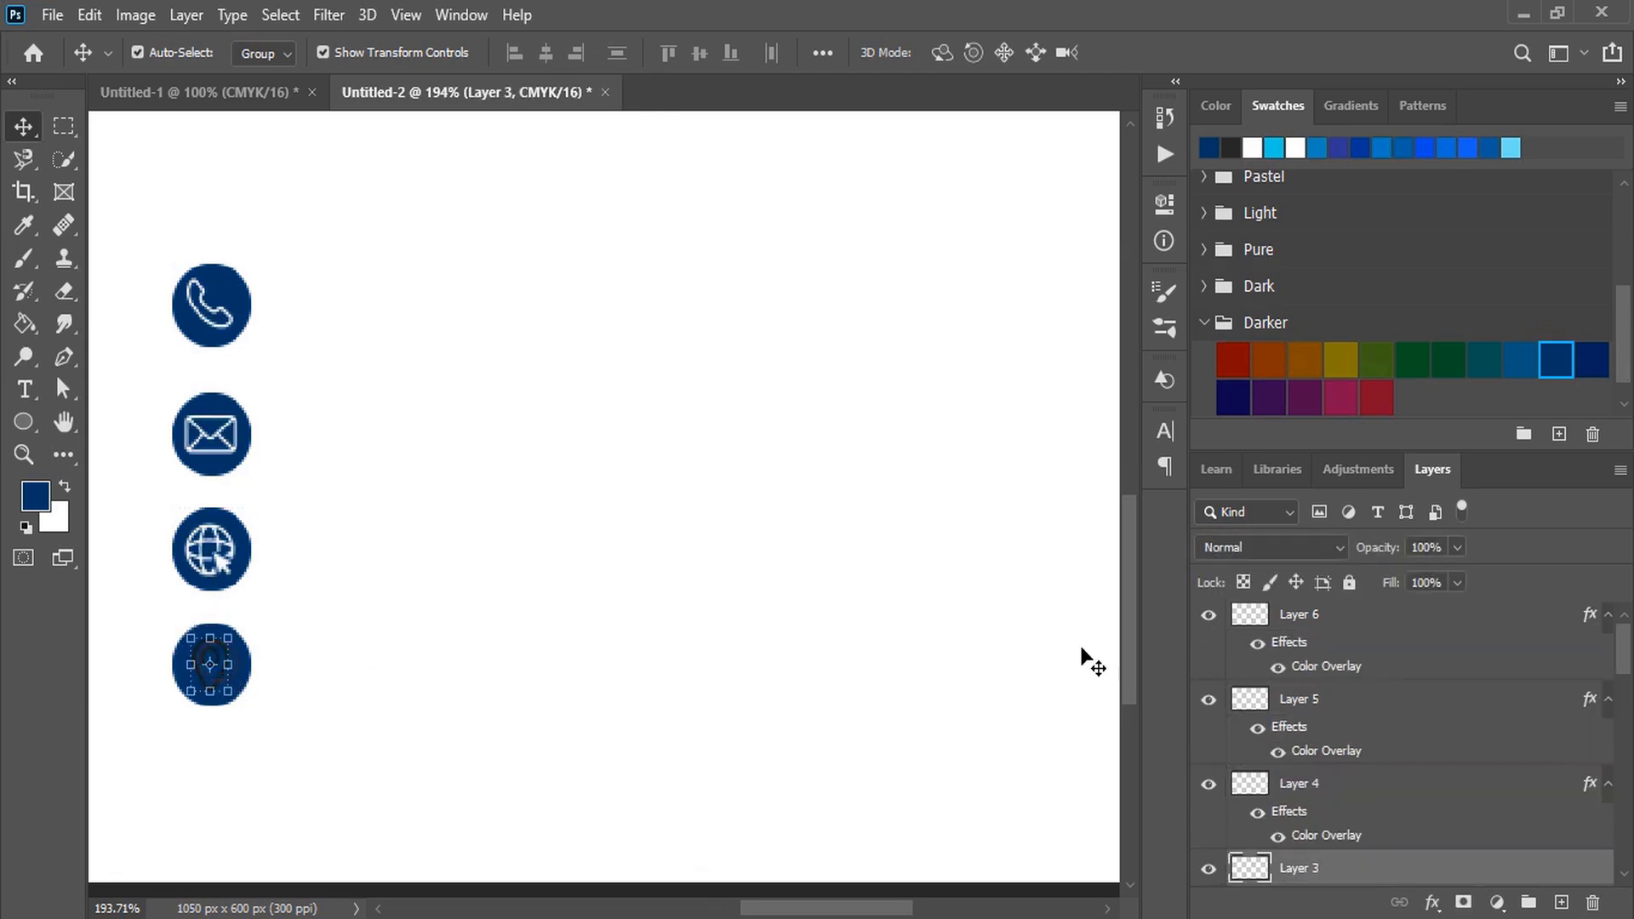
double_click(1461, 872)
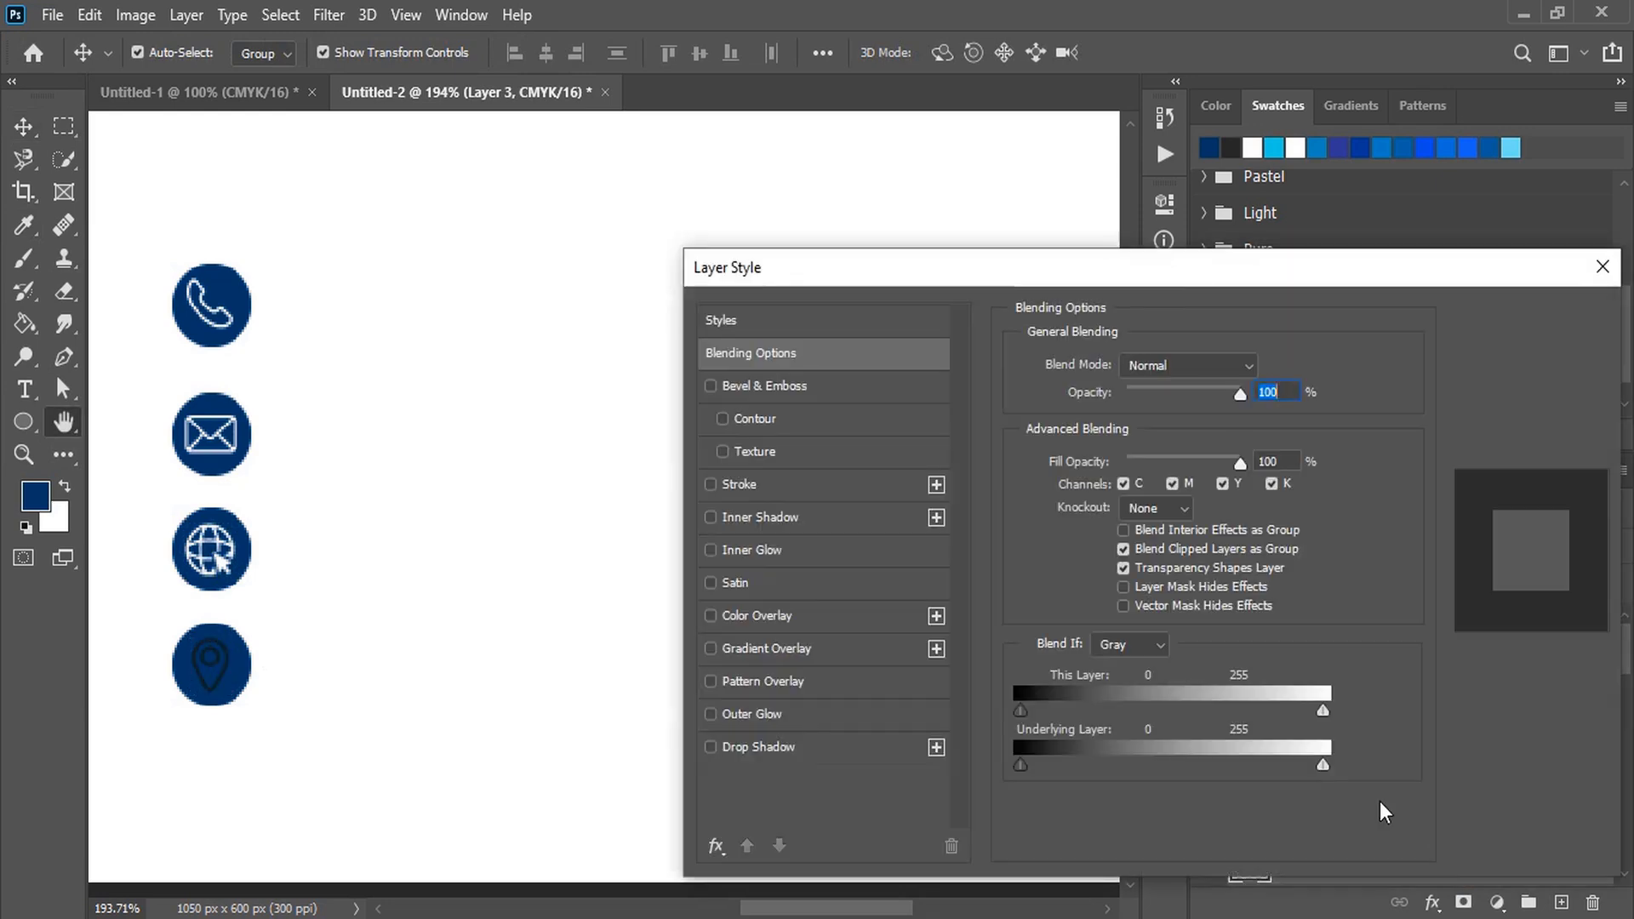
click(710, 615)
click(1510, 321)
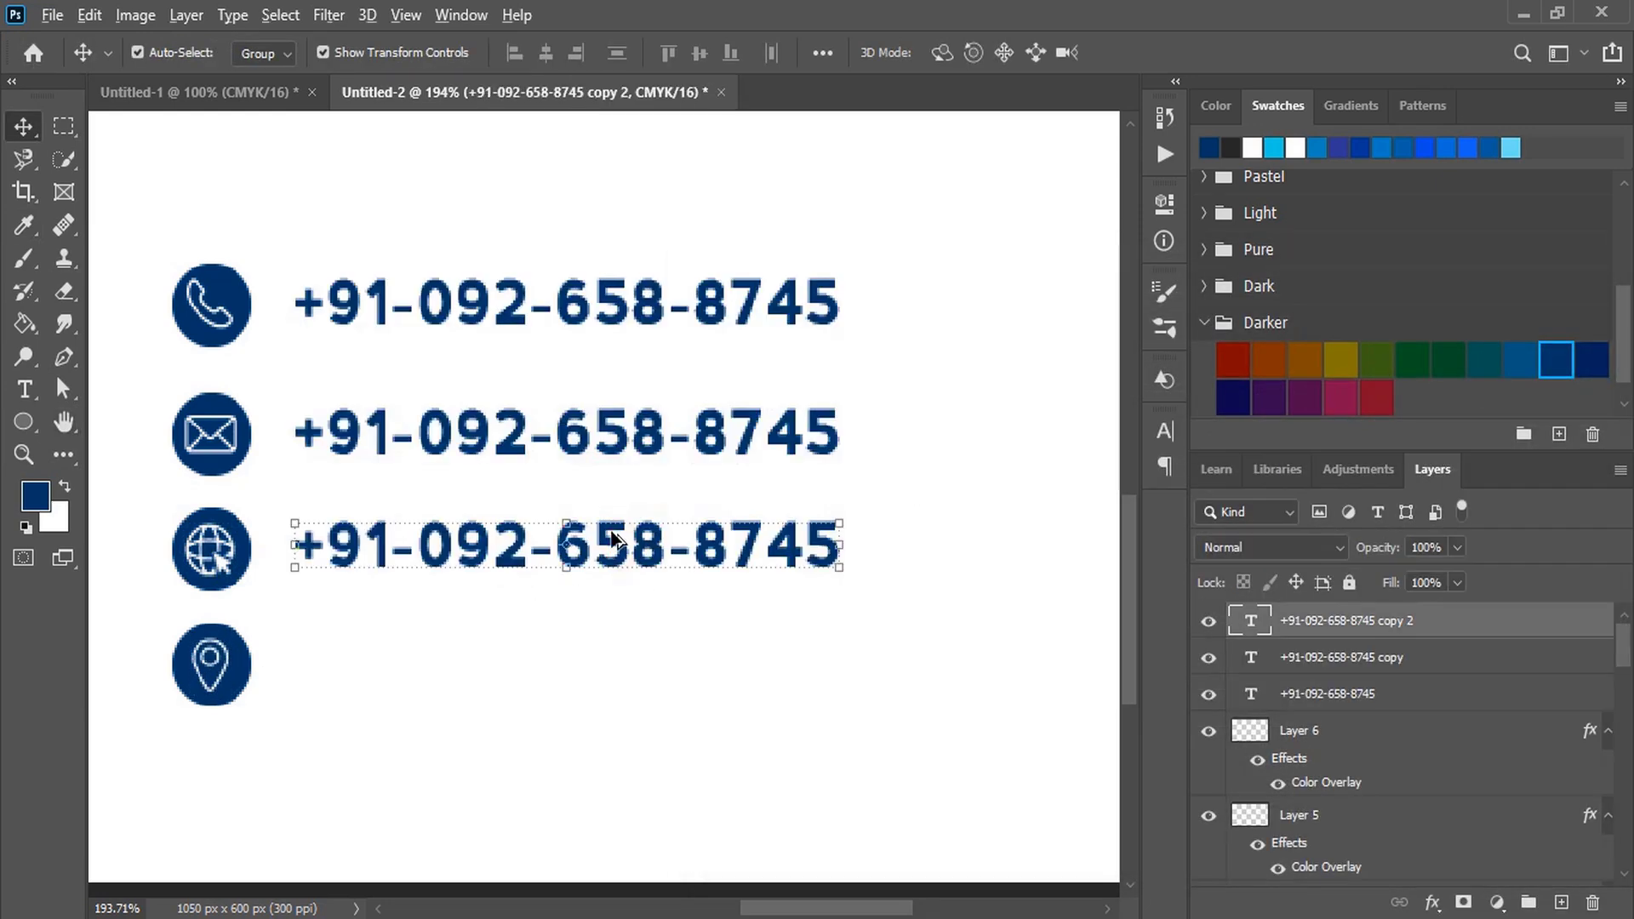
Duplicate the phone number text line downward so a copy sits beside the location pin icon.
drag(613, 538, 613, 657)
key(t)
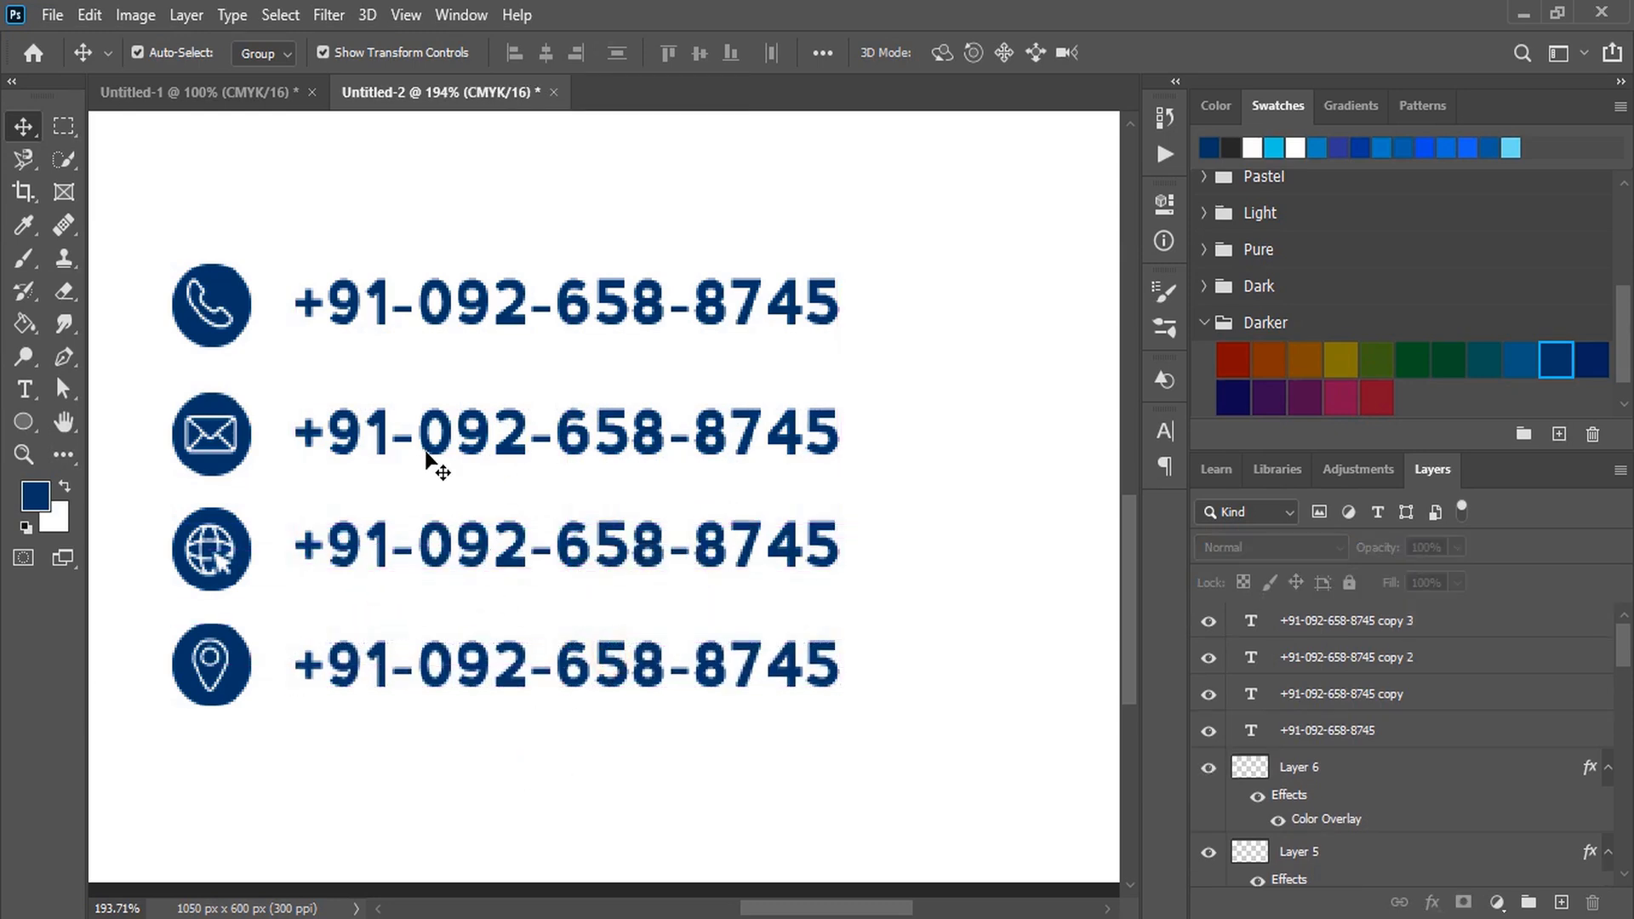
click(423, 431)
key(ctrl+a)
text(yourmaild@g)
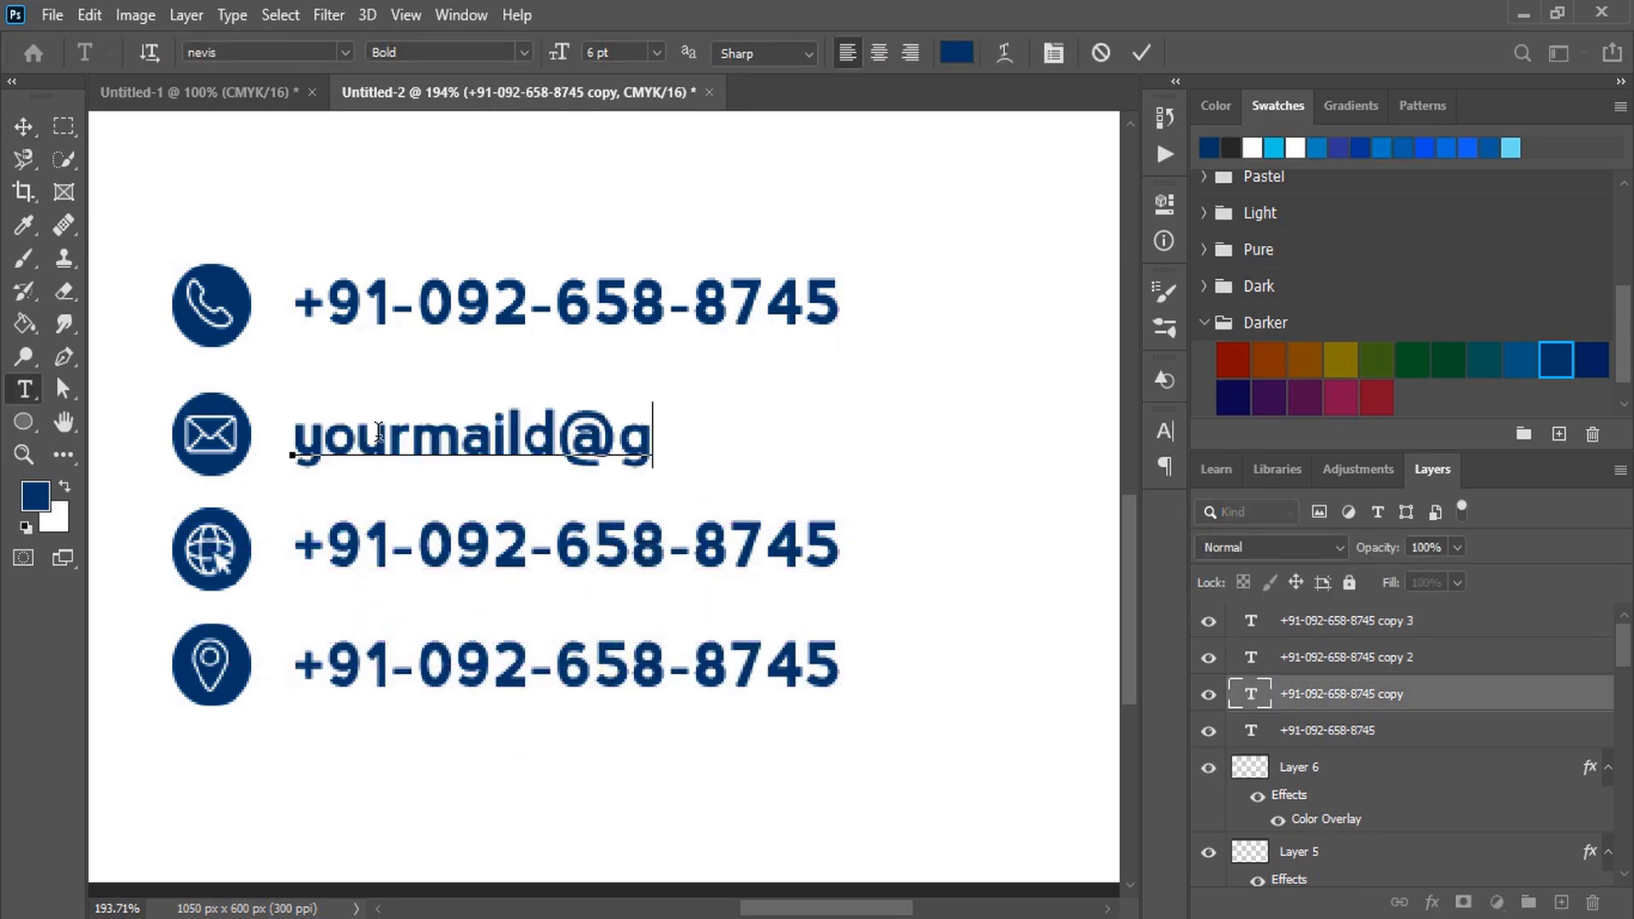
text(amil.com)
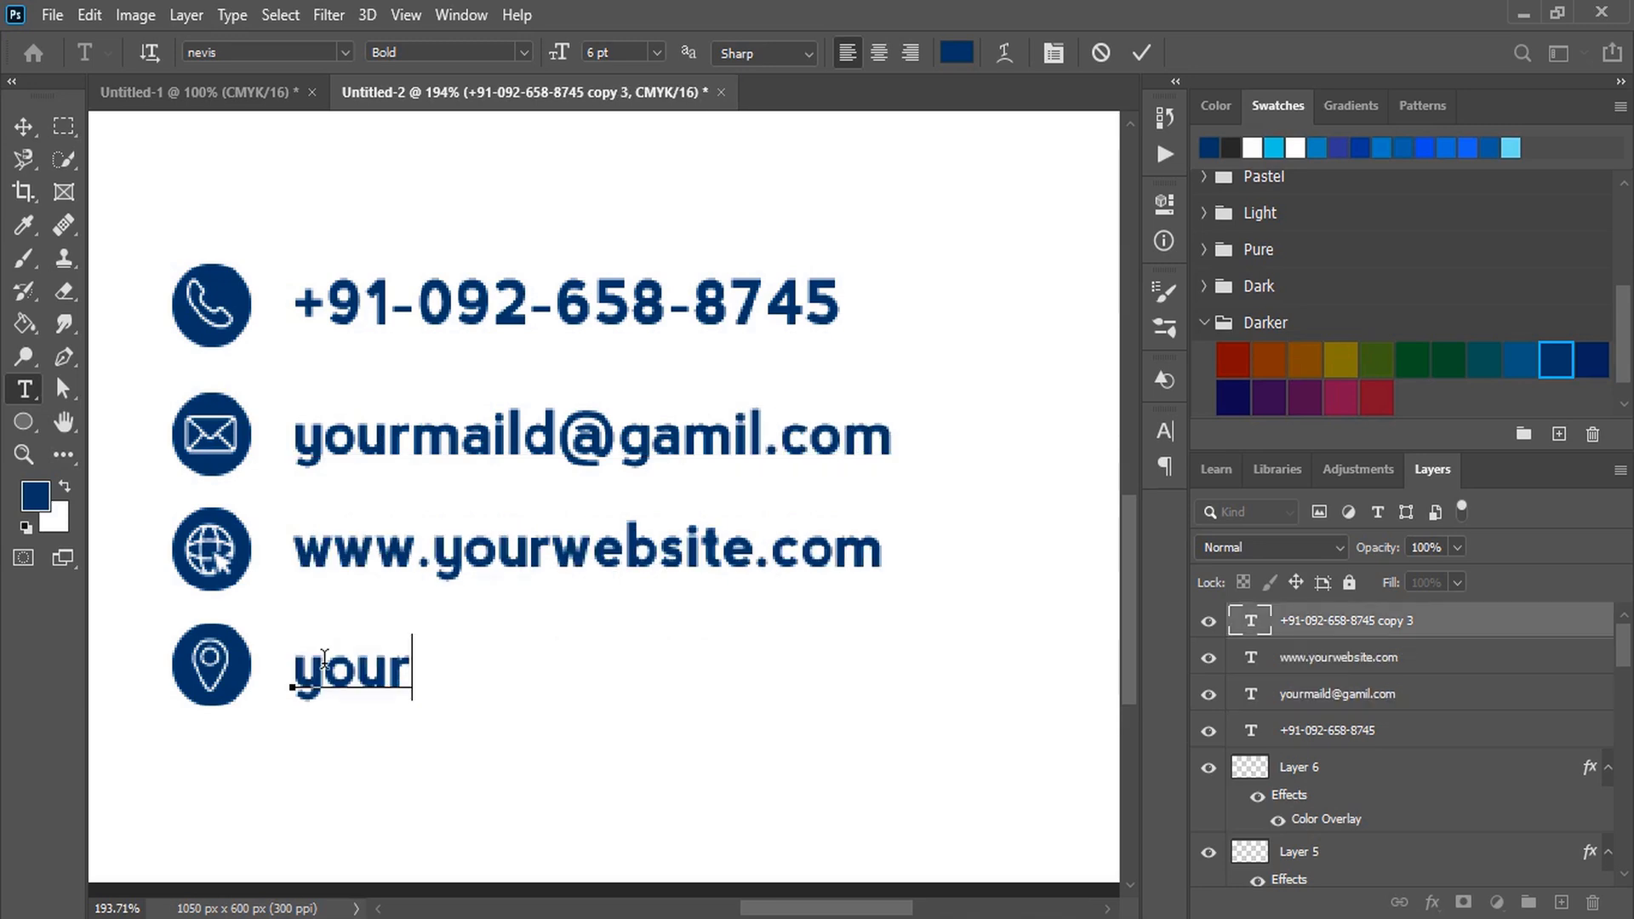
text(addres)
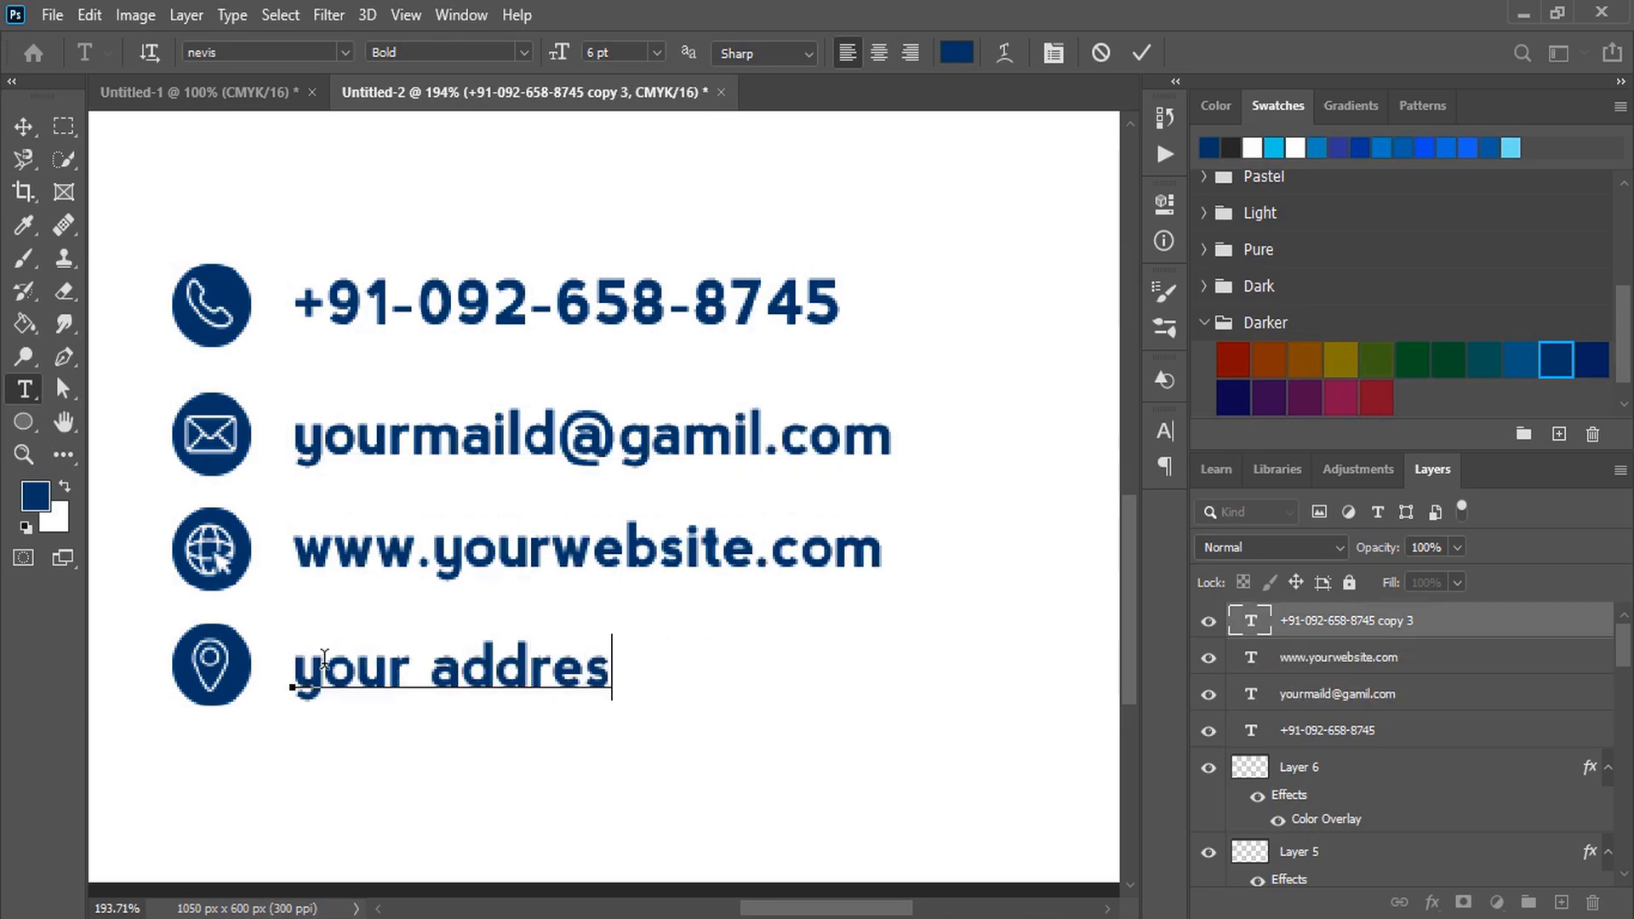
text(s details)
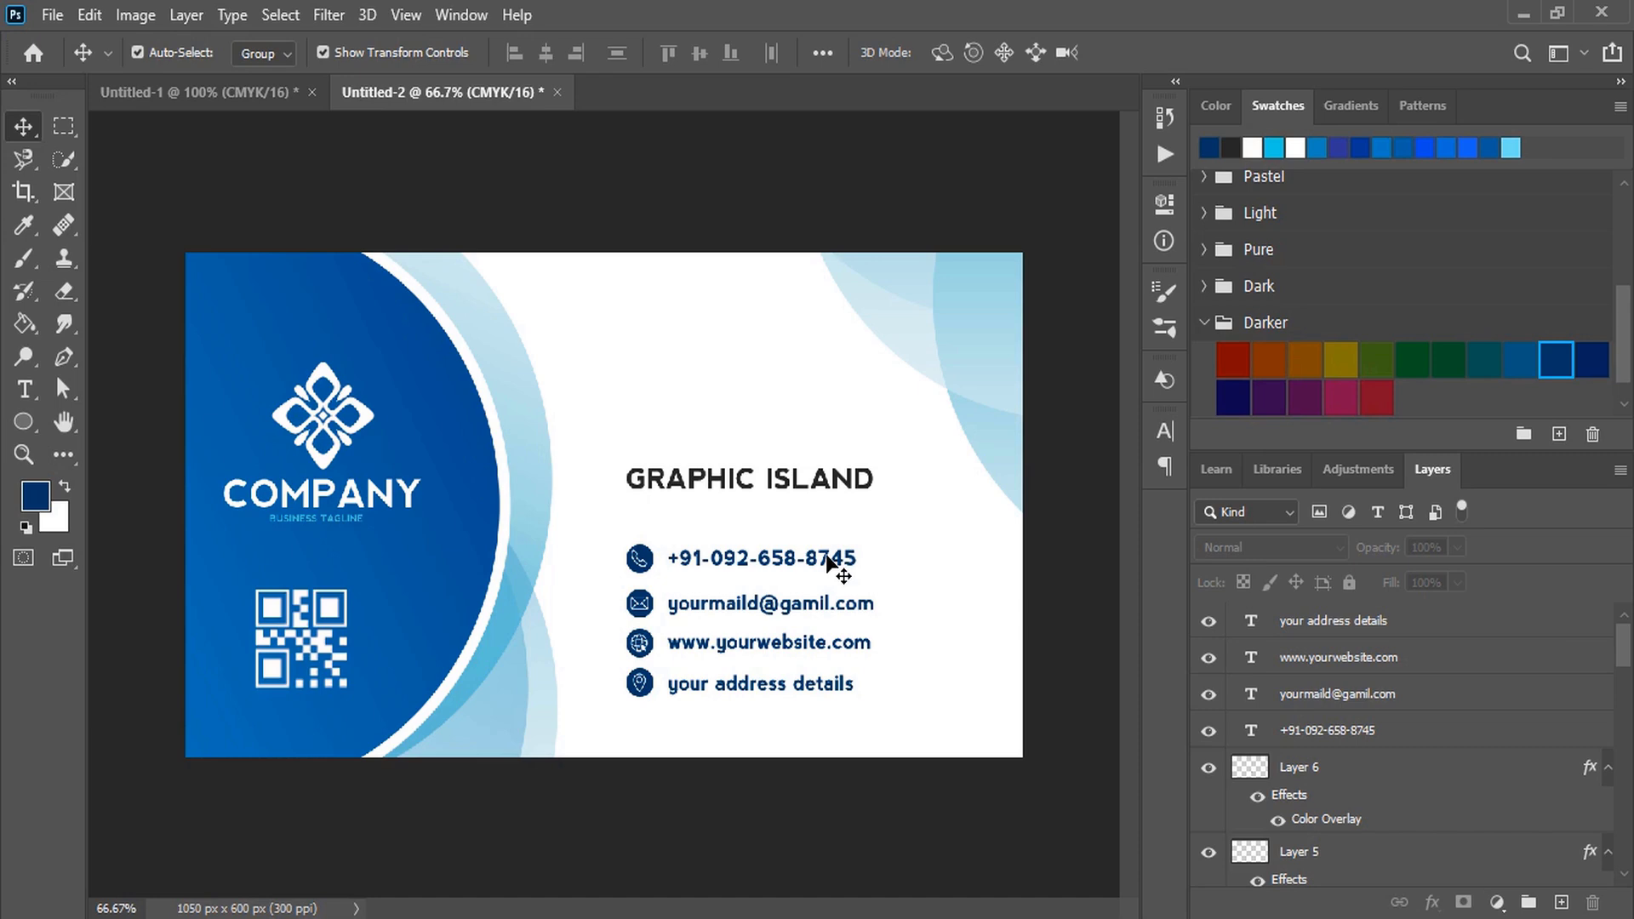
Recolor the four contact text lines light blue and the four circles behind the icons medium blue.
click(827, 561)
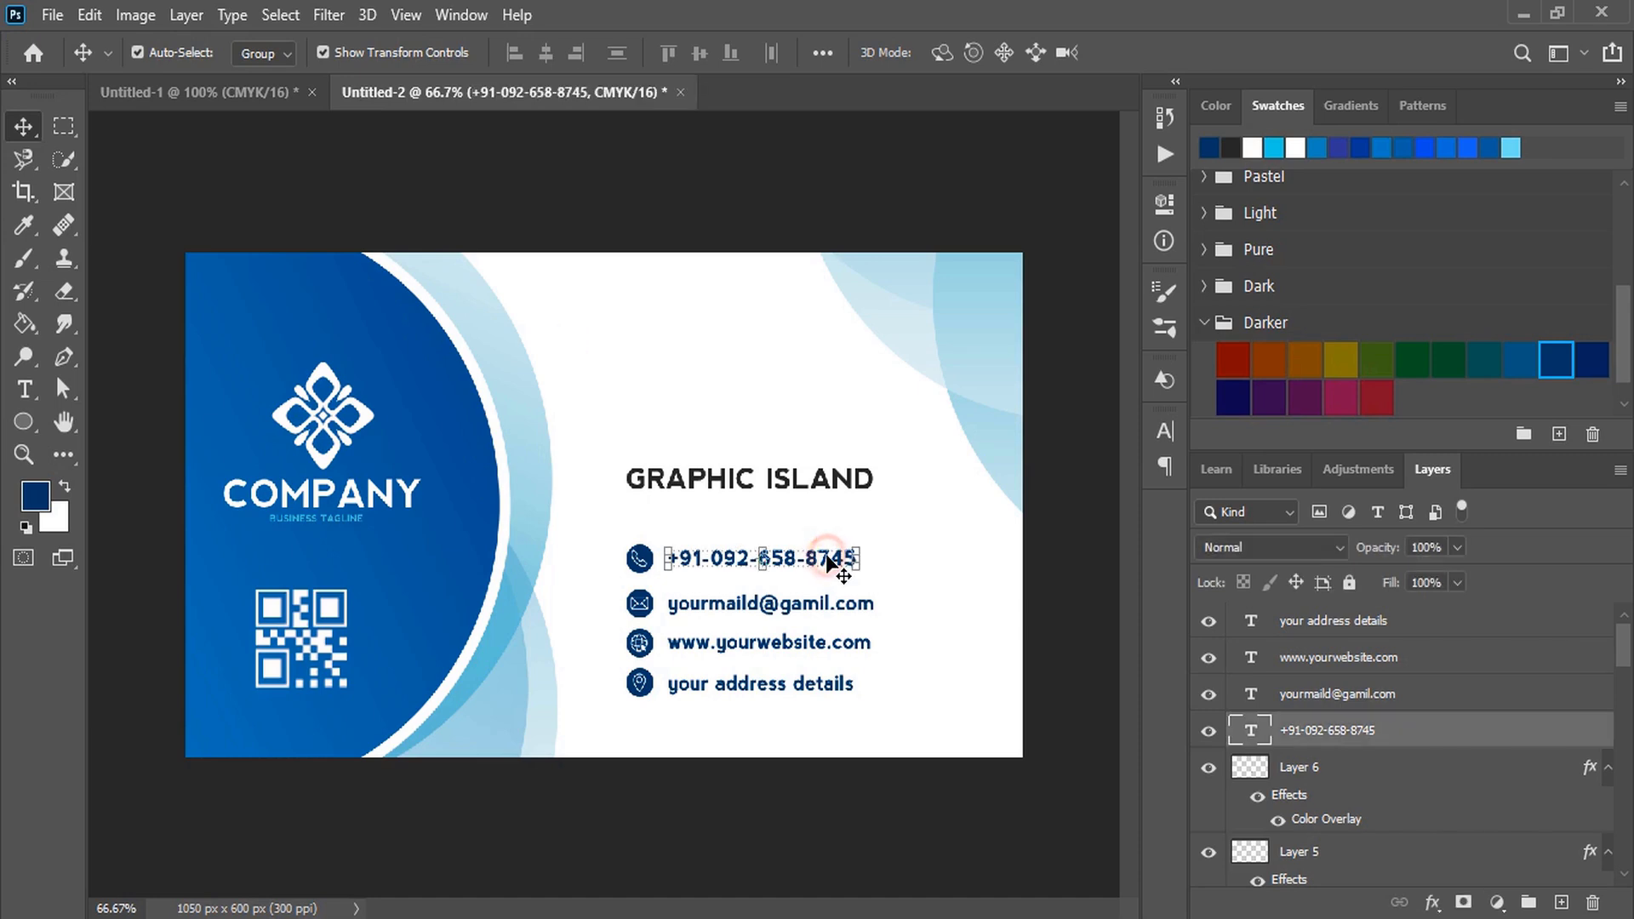
shift+click(822, 609)
shift+click(821, 653)
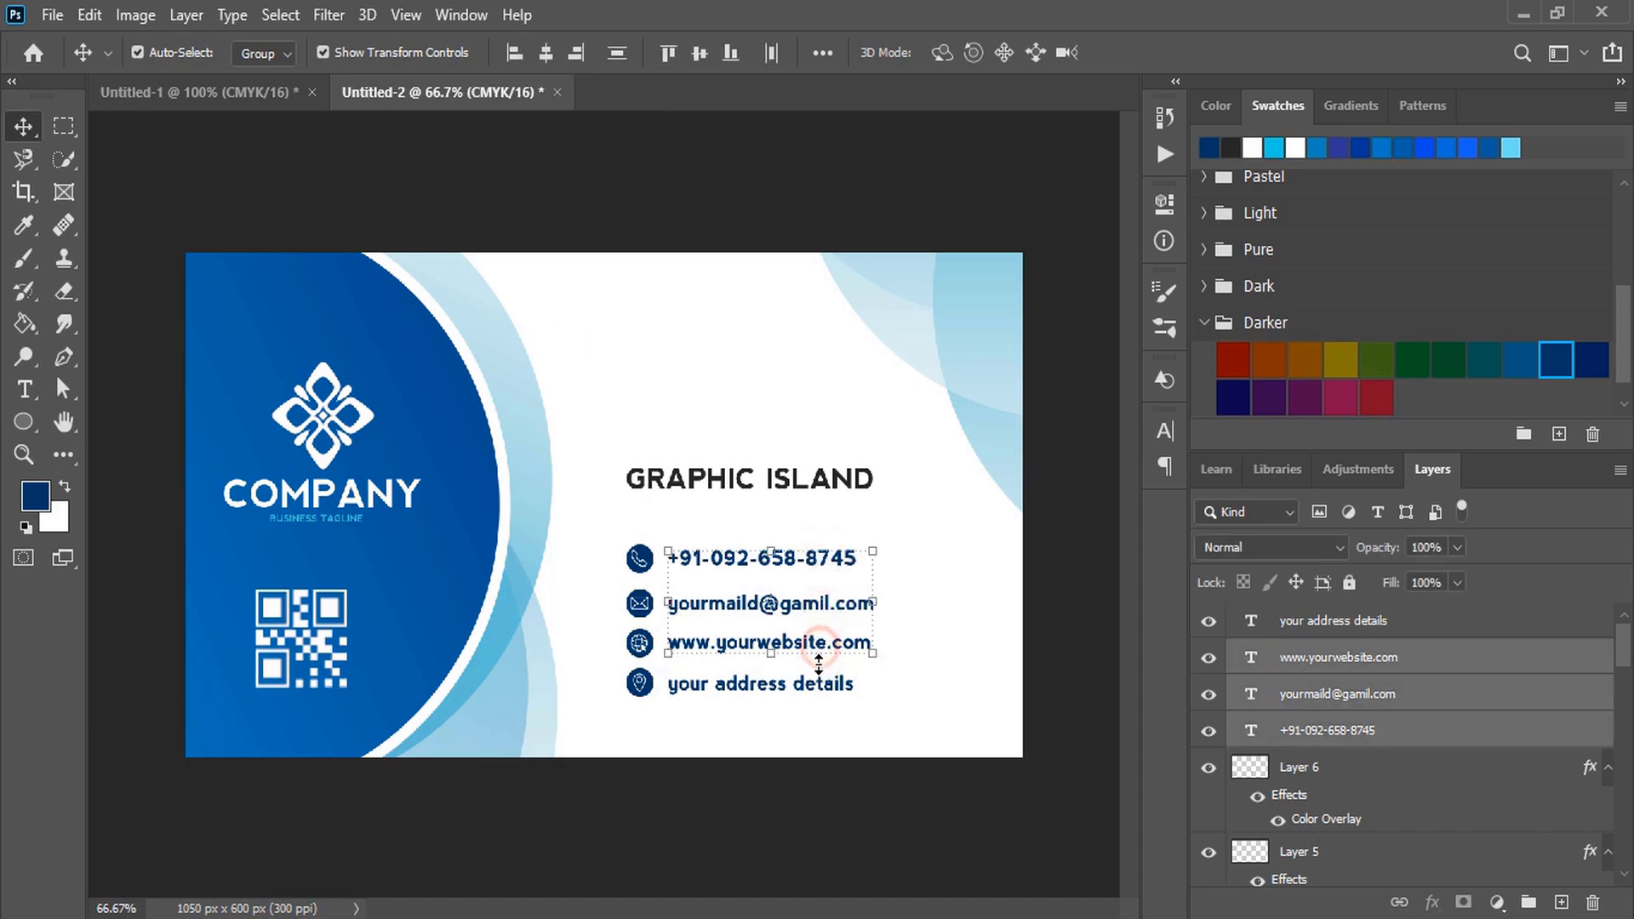
shift+click(832, 691)
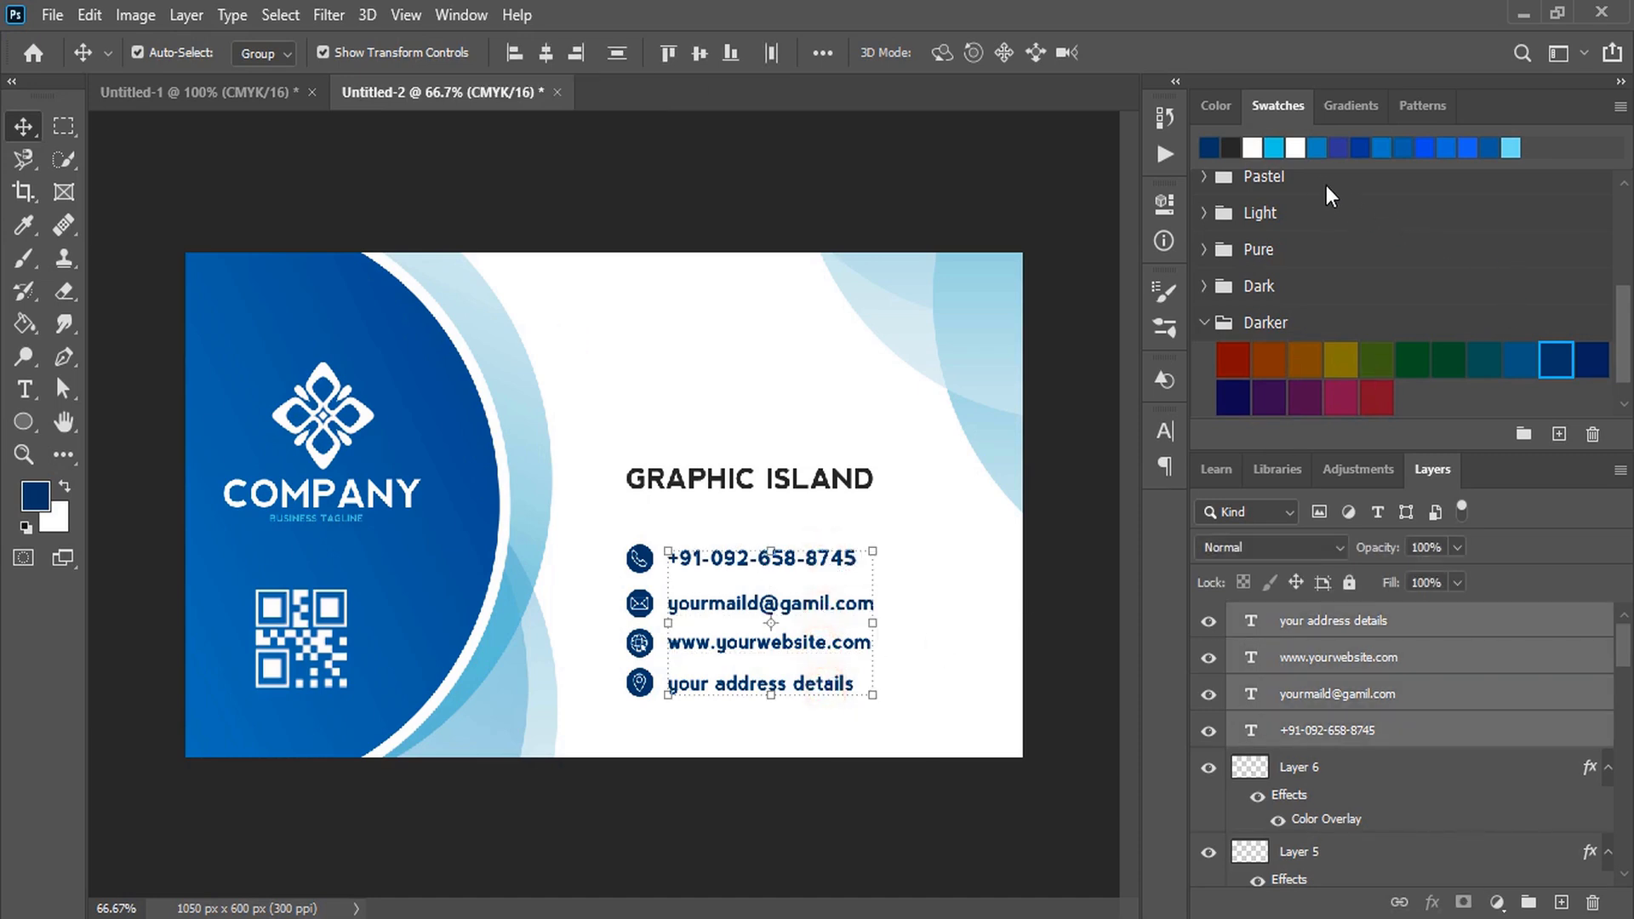
click(1276, 150)
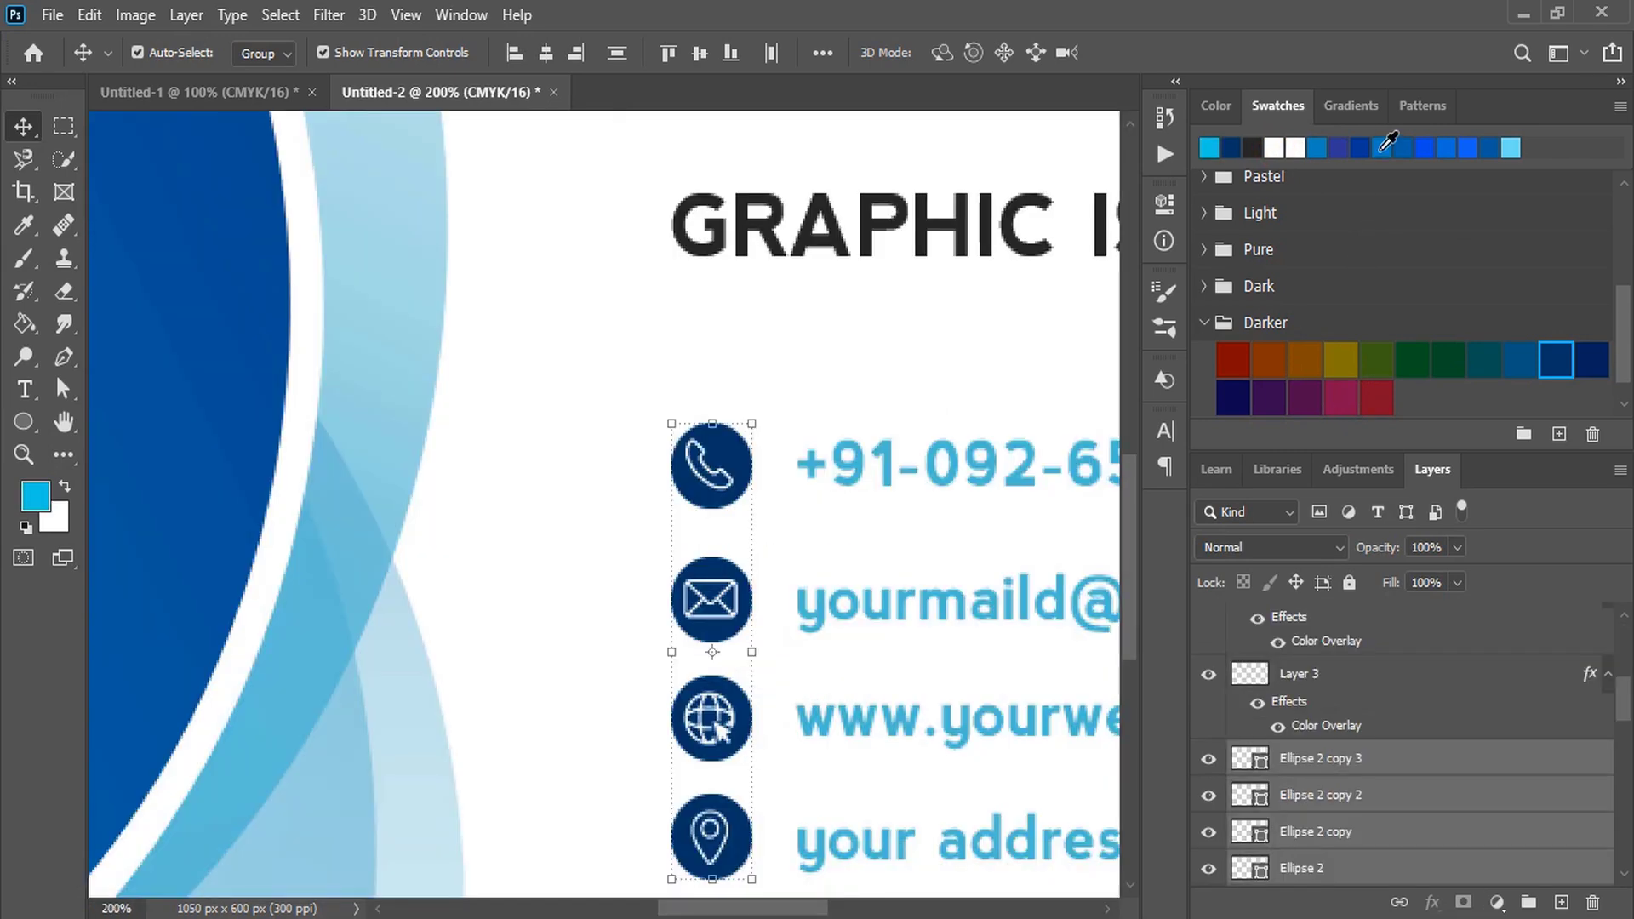
click(1317, 148)
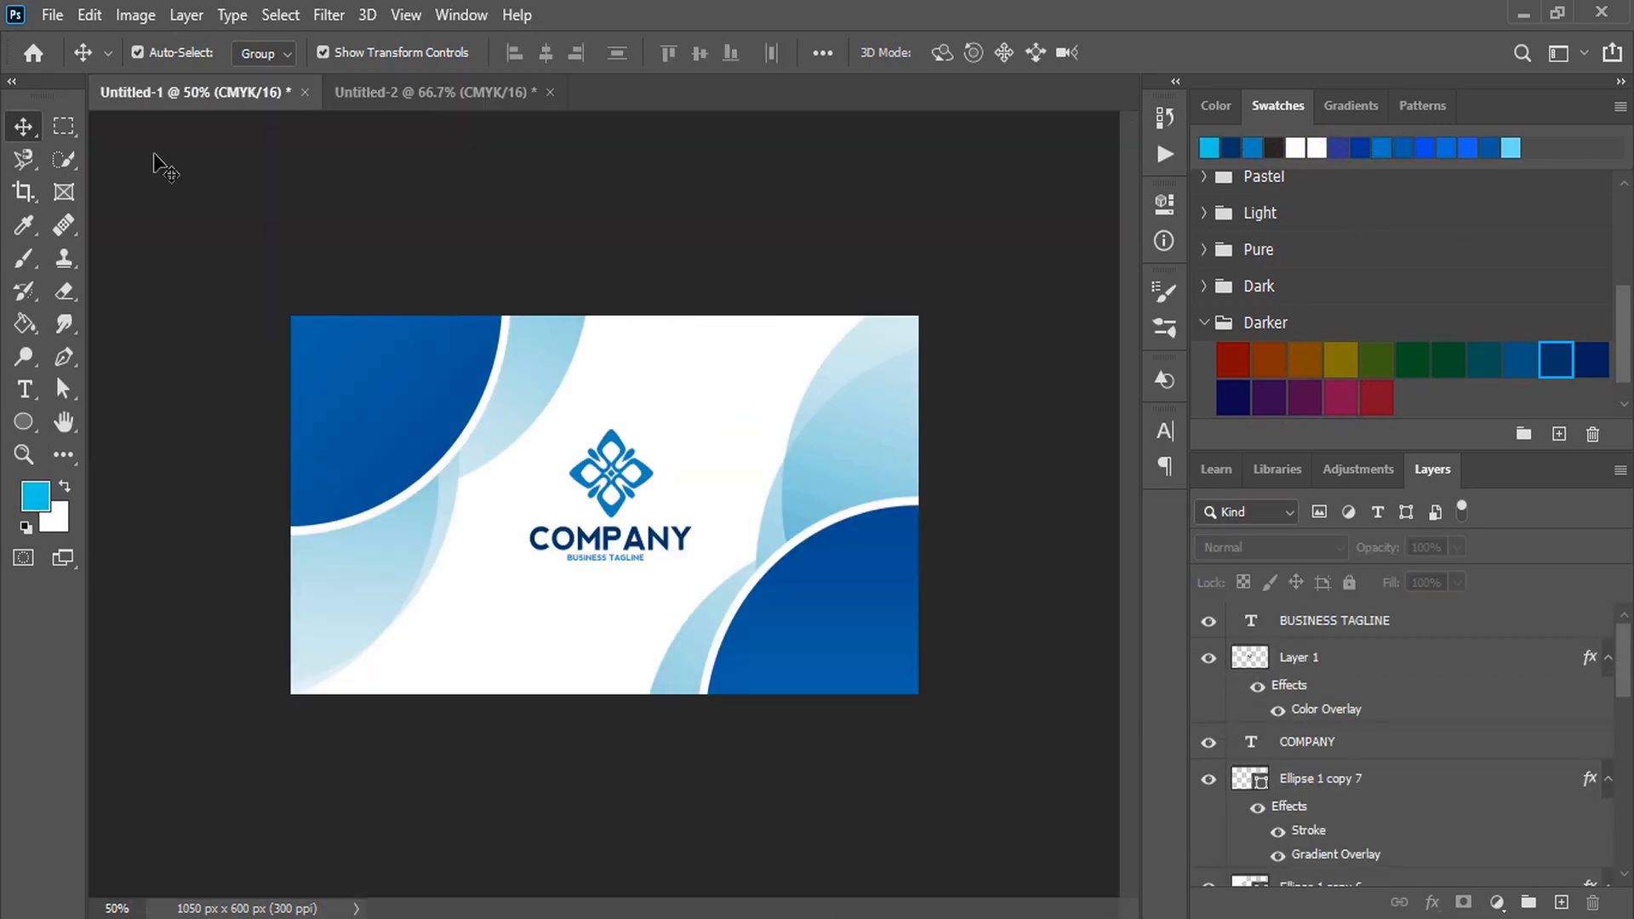
Export the logo side of the card for web as a quality 90 JPEG at 300 percent, 3150 x 1800 px, named Back.
click(53, 16)
mouse_move(237, 386)
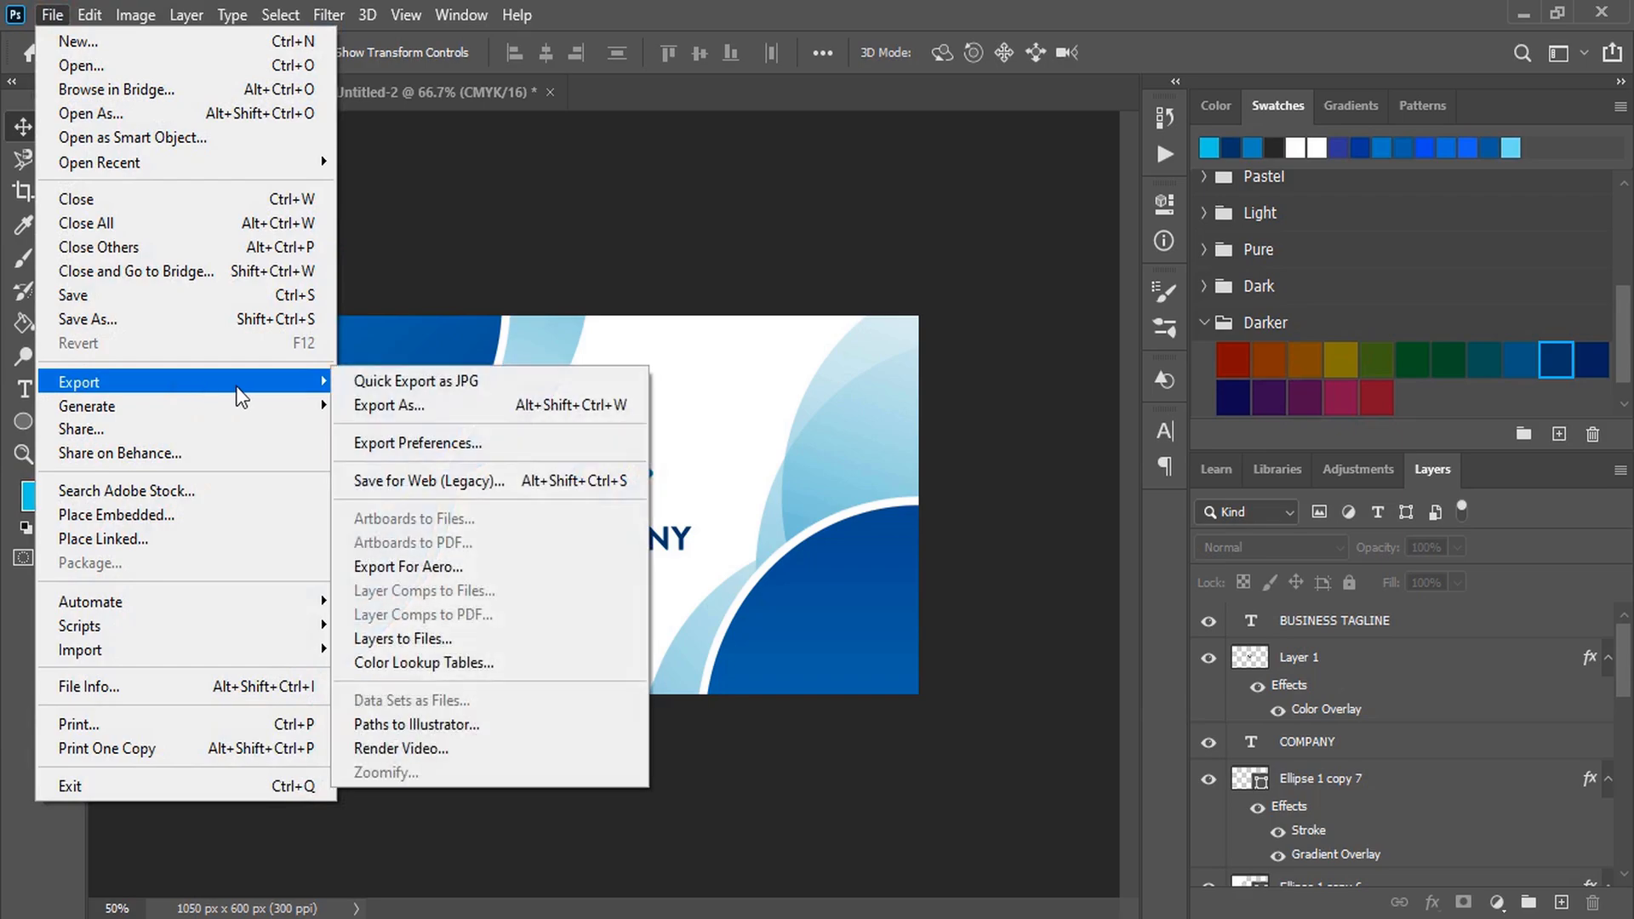
click(457, 484)
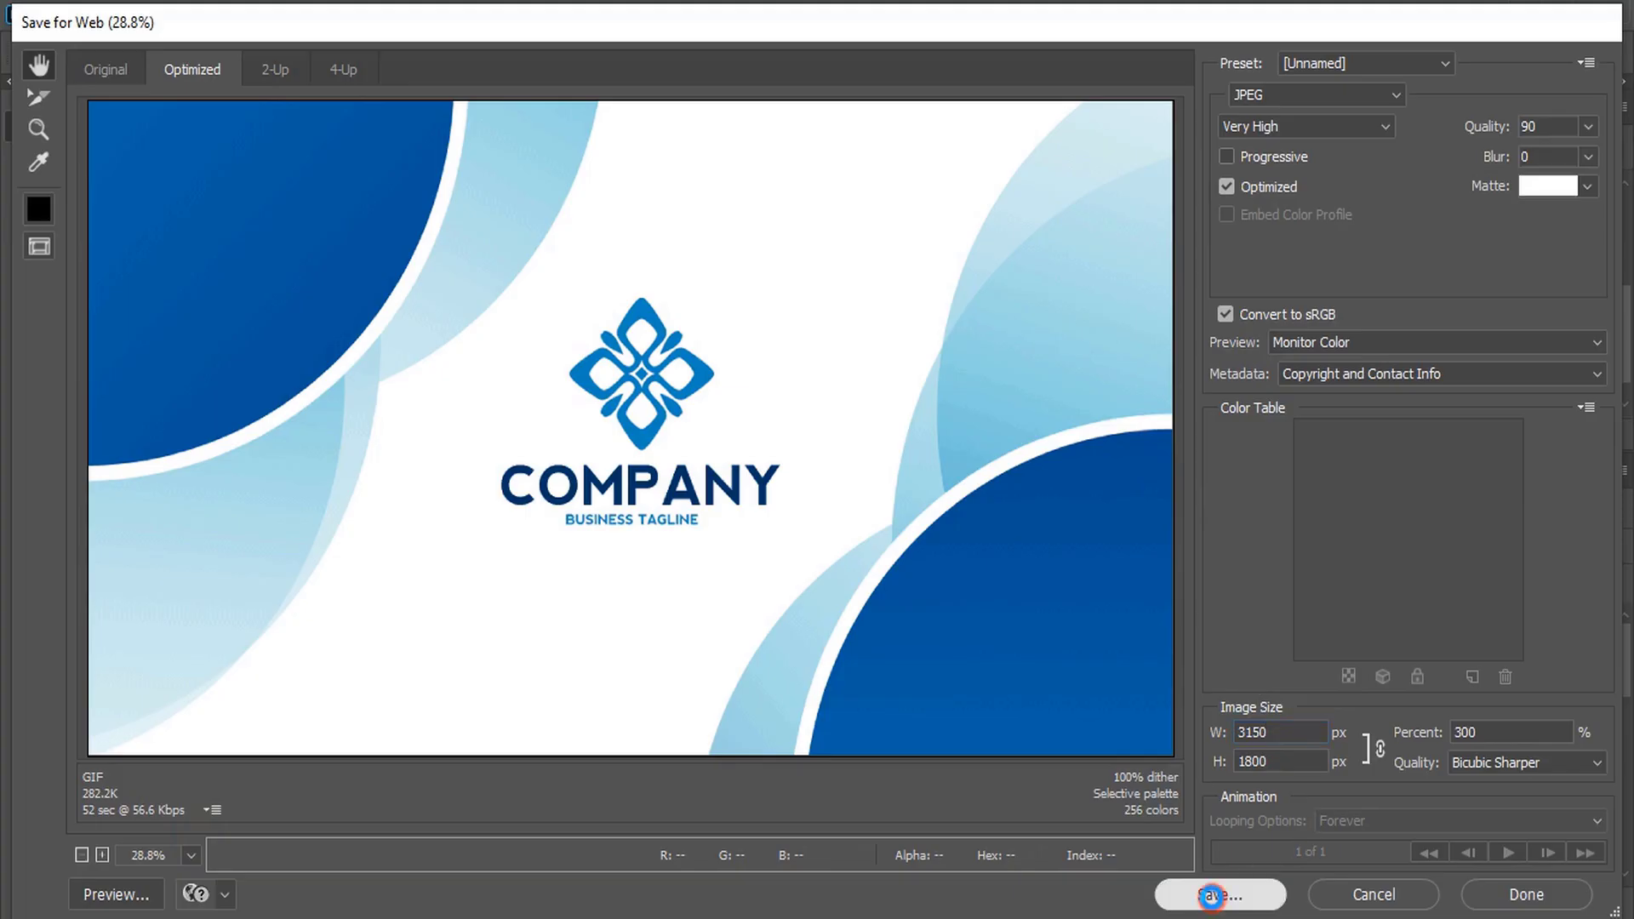
click(1214, 898)
text(B)
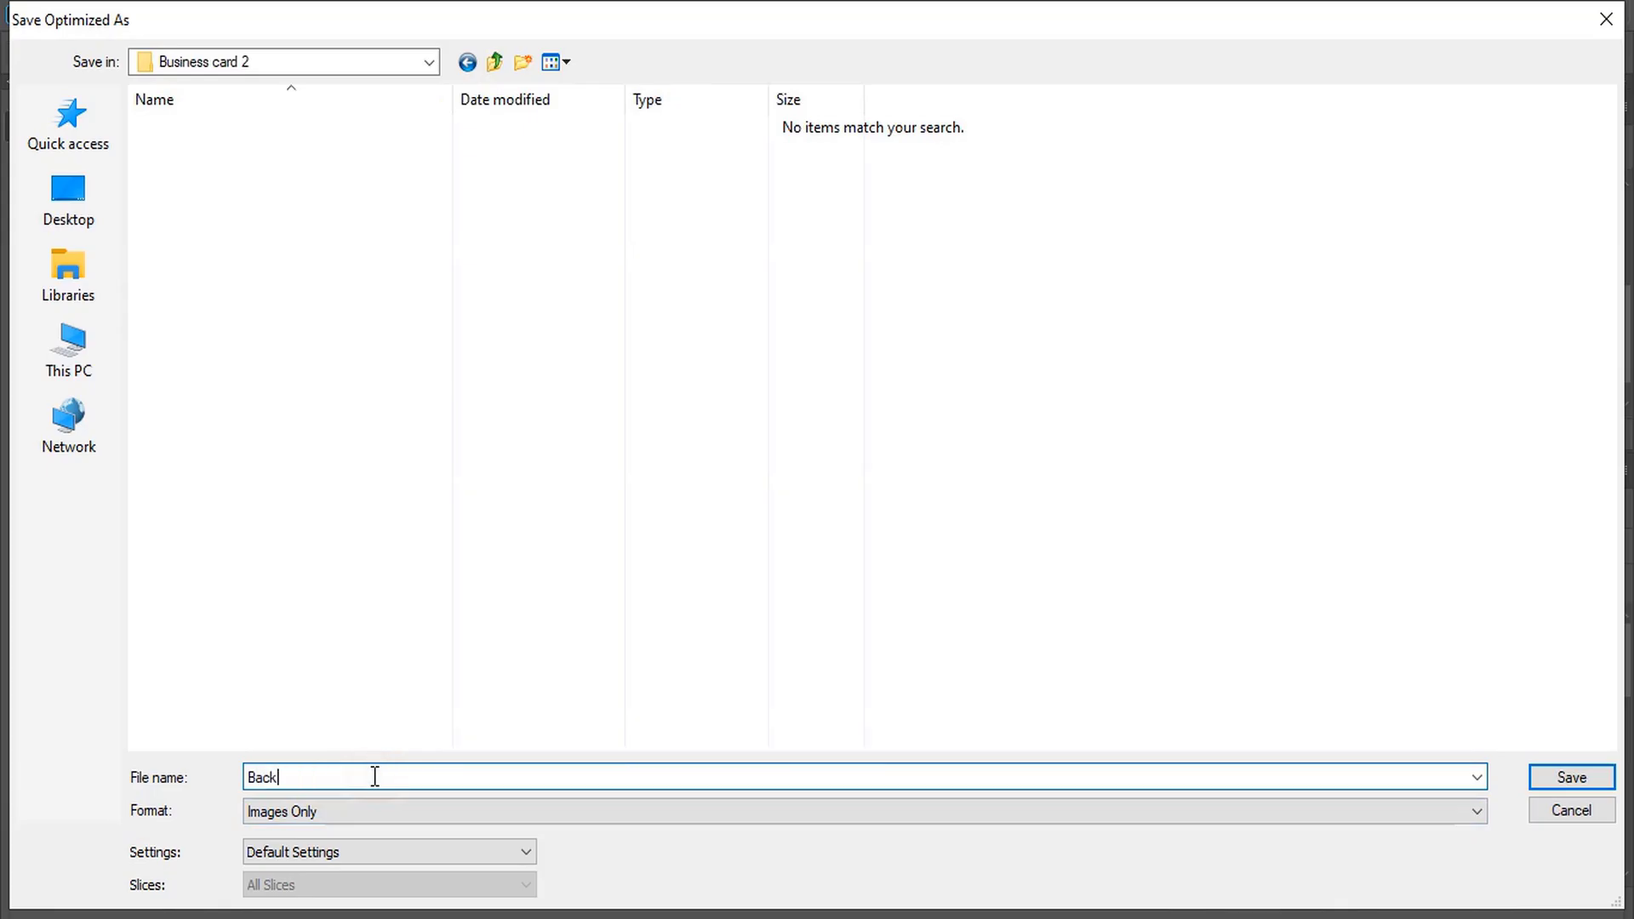
text(ack)
click(1570, 777)
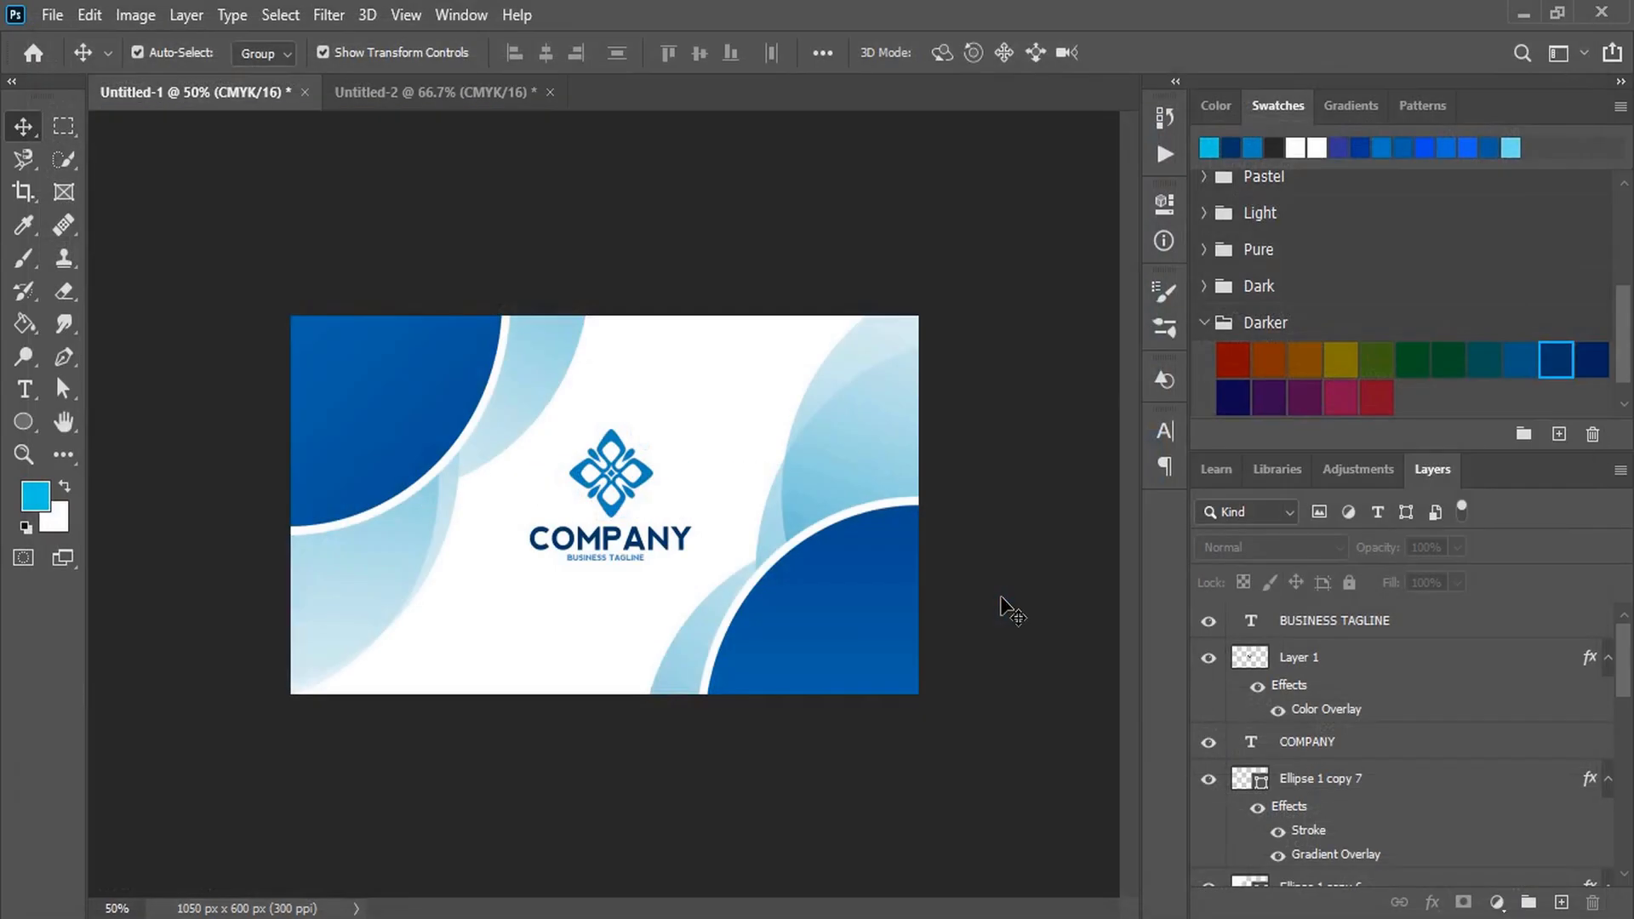
Export the contact details side from Untitled-2 for web as a 3150 x 1800 px JPEG named Front in the Business card 2 folder.
click(409, 92)
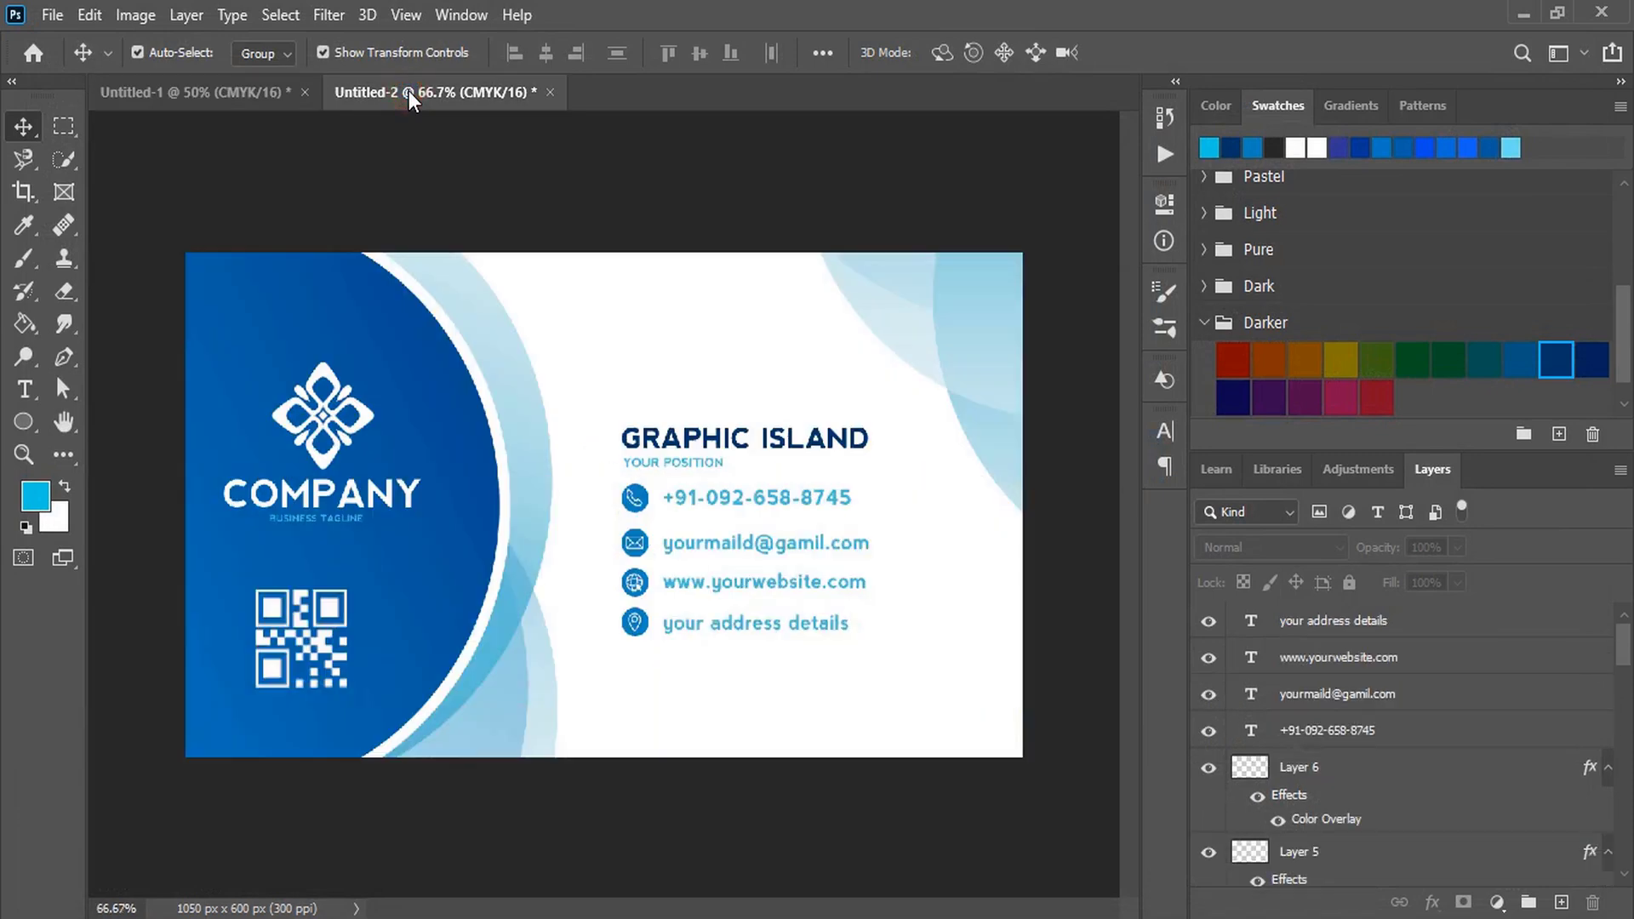
click(52, 14)
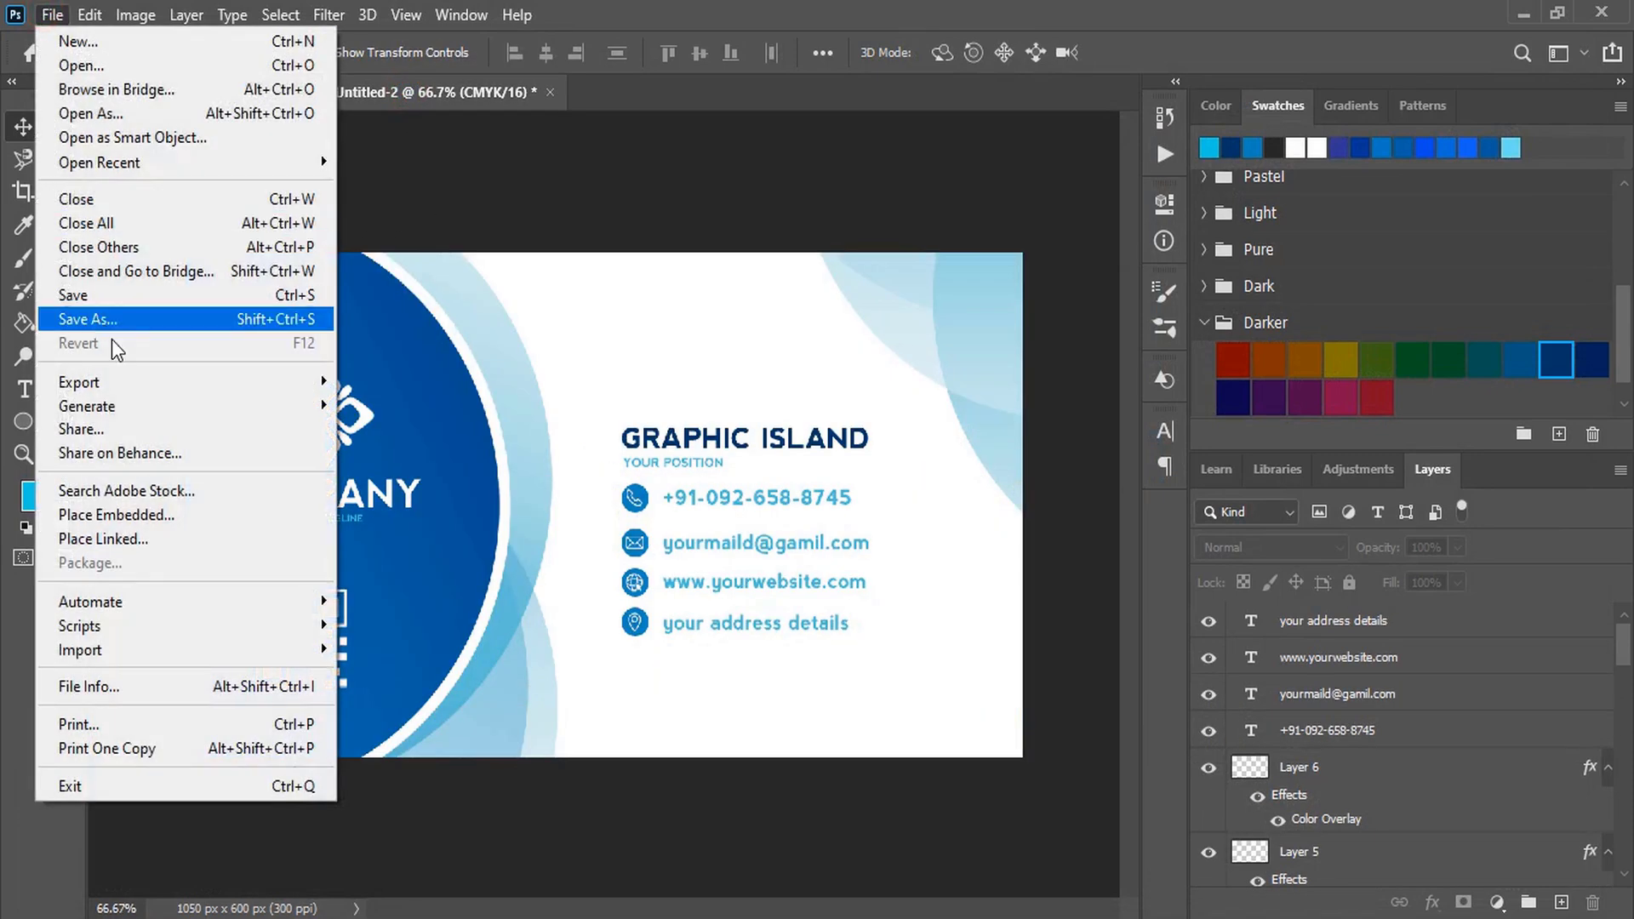
mouse_move(165, 378)
click(453, 481)
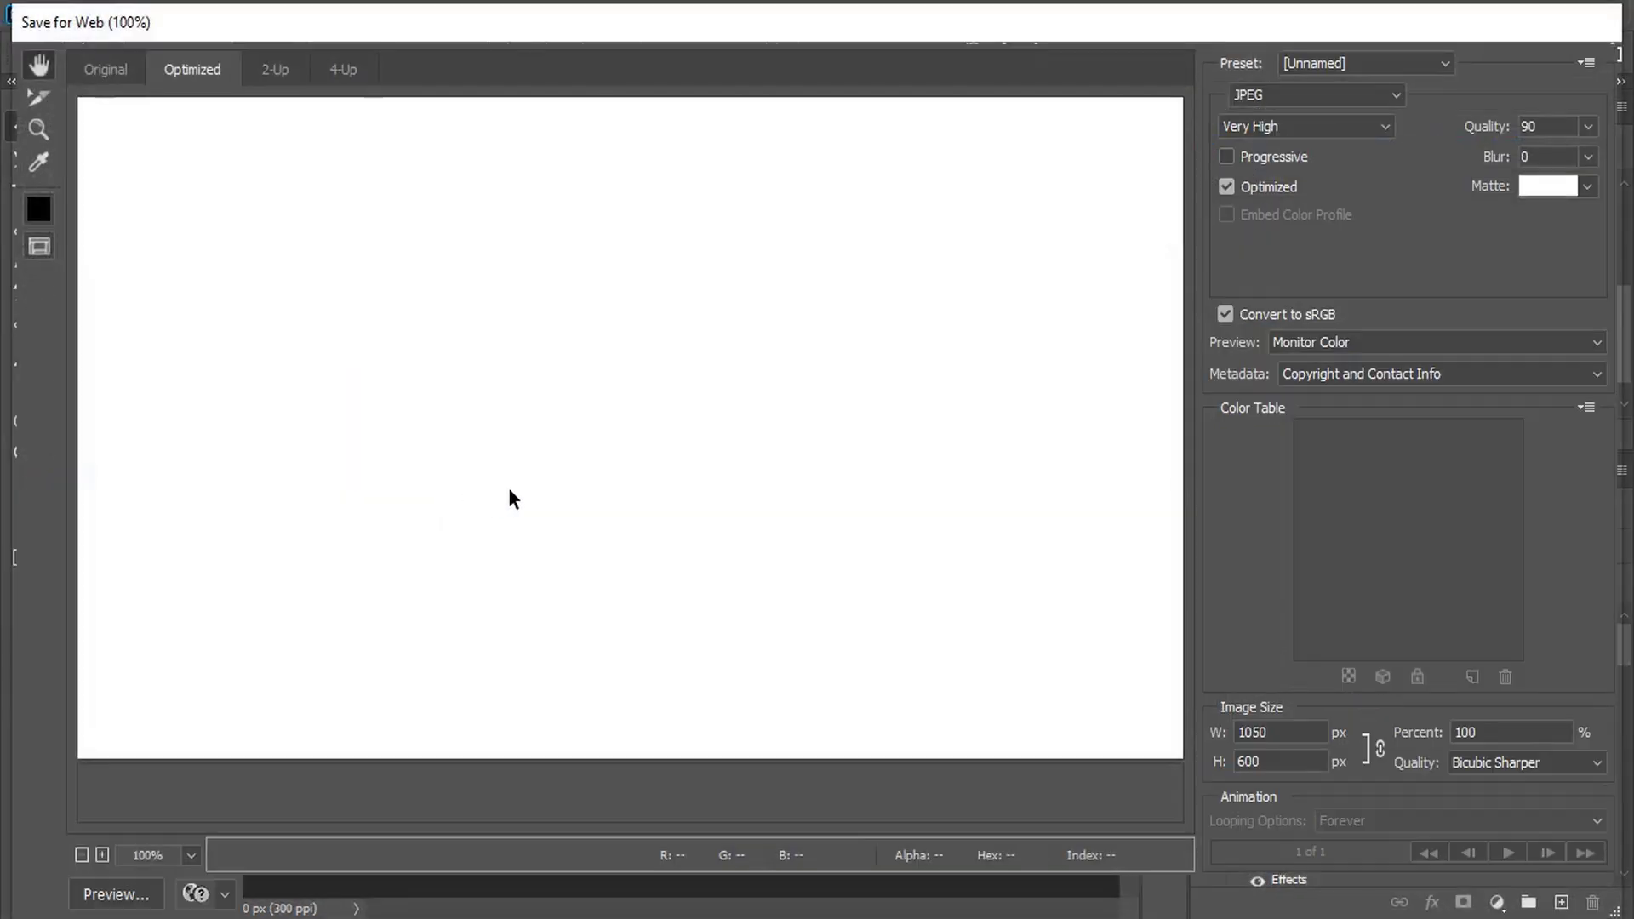
click(1179, 892)
text(Front)
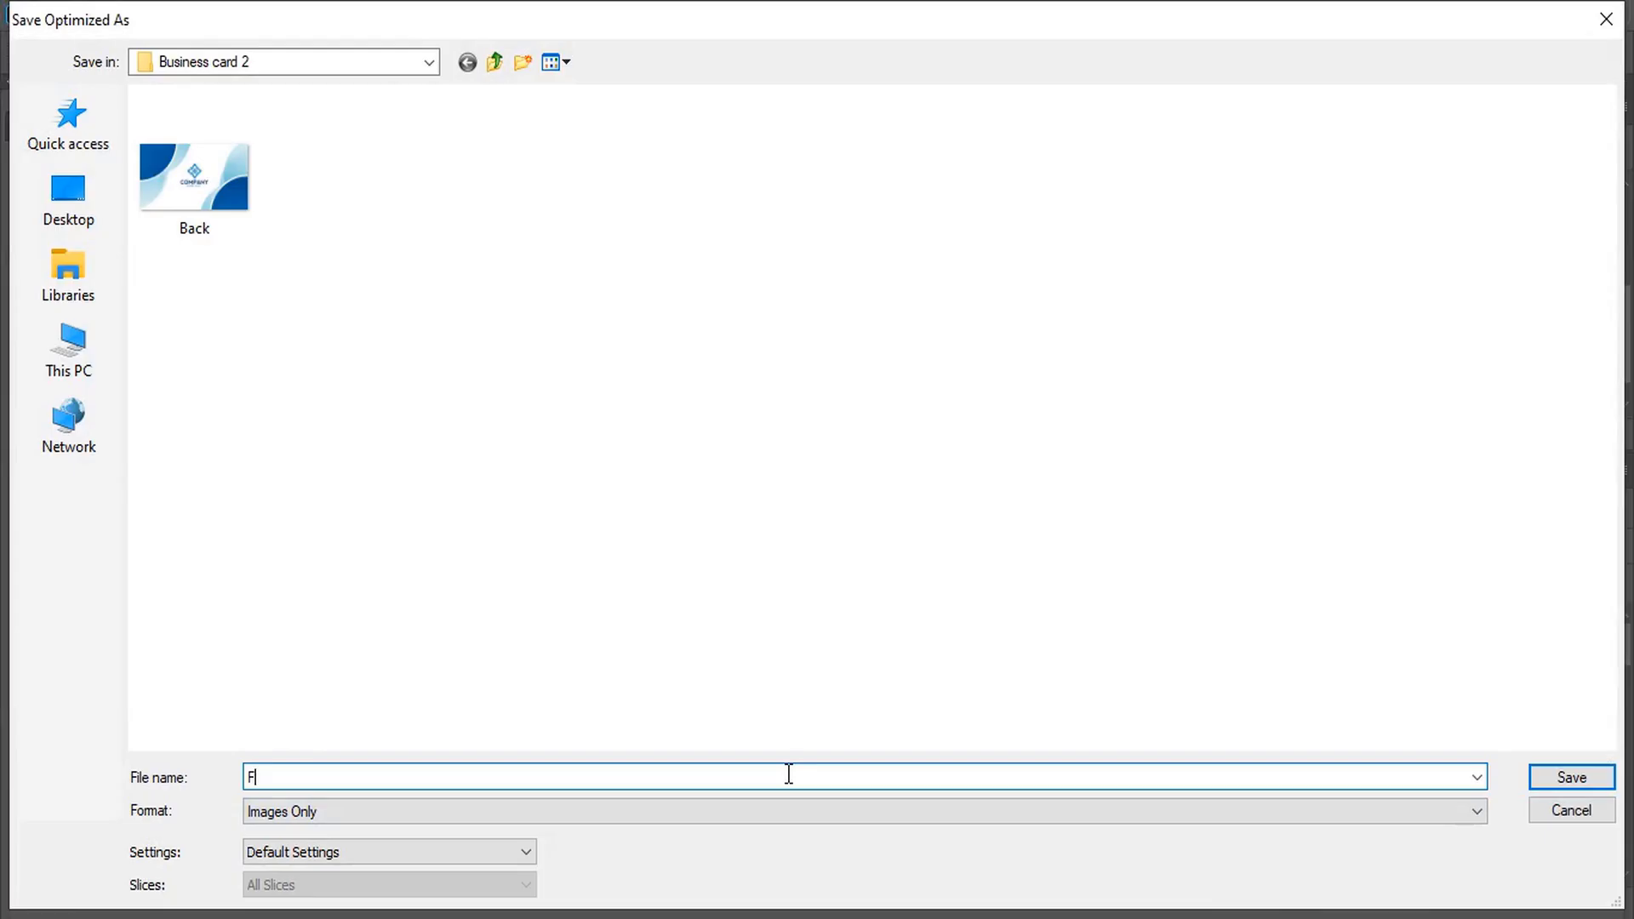
click(1559, 775)
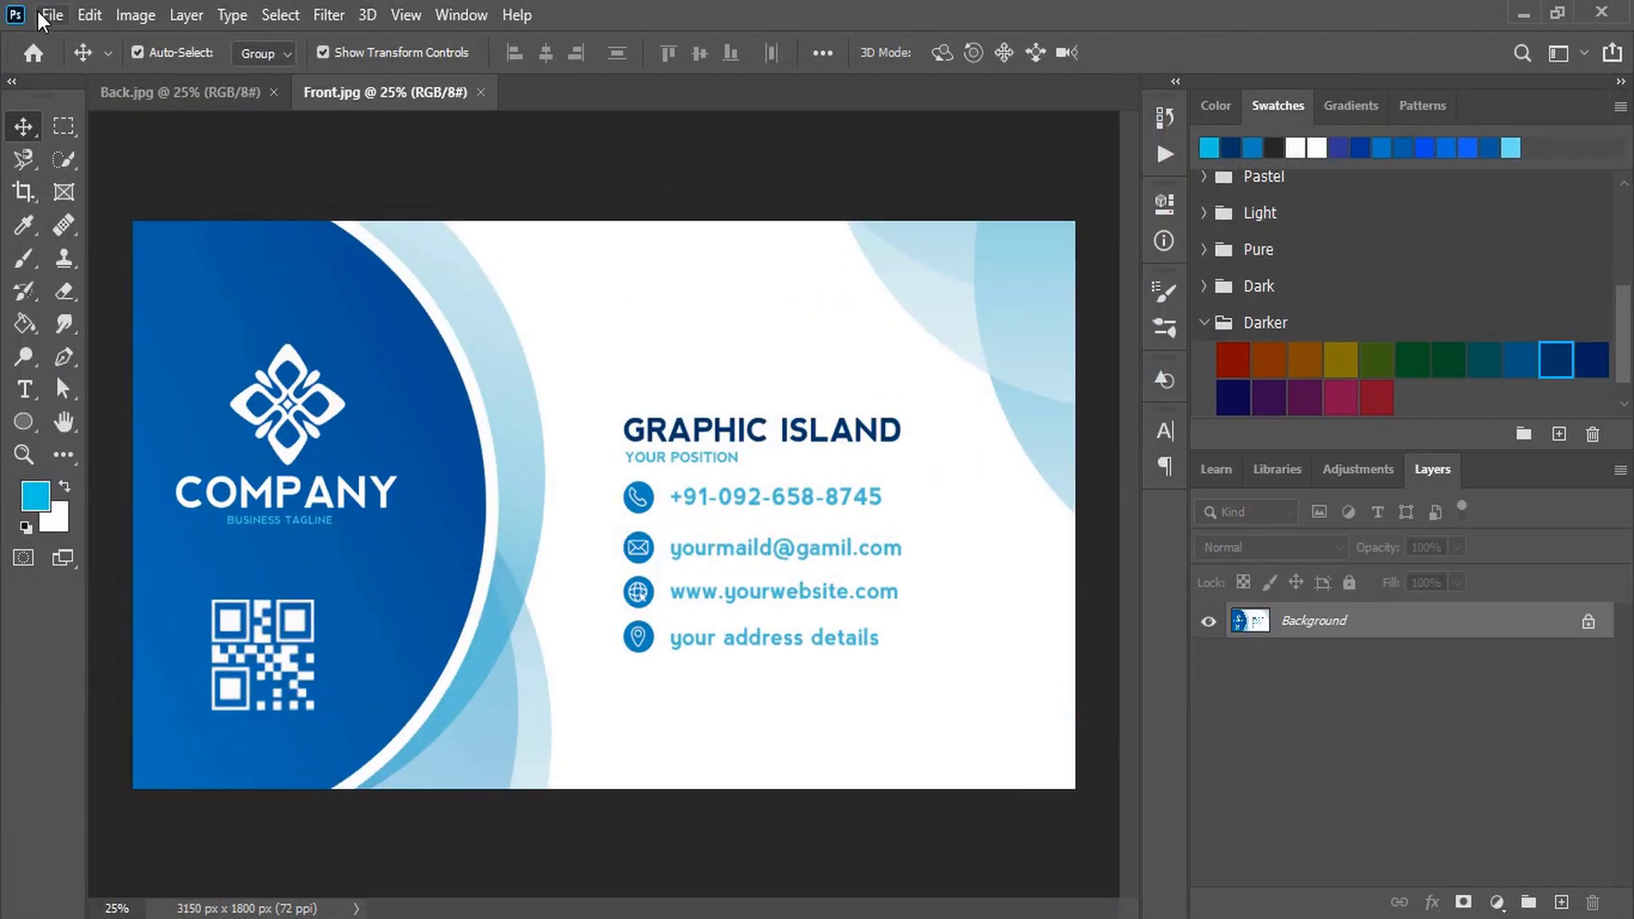
Open the "Mock up black Business card" PSD from the Popular mock up folder.
click(53, 14)
click(74, 66)
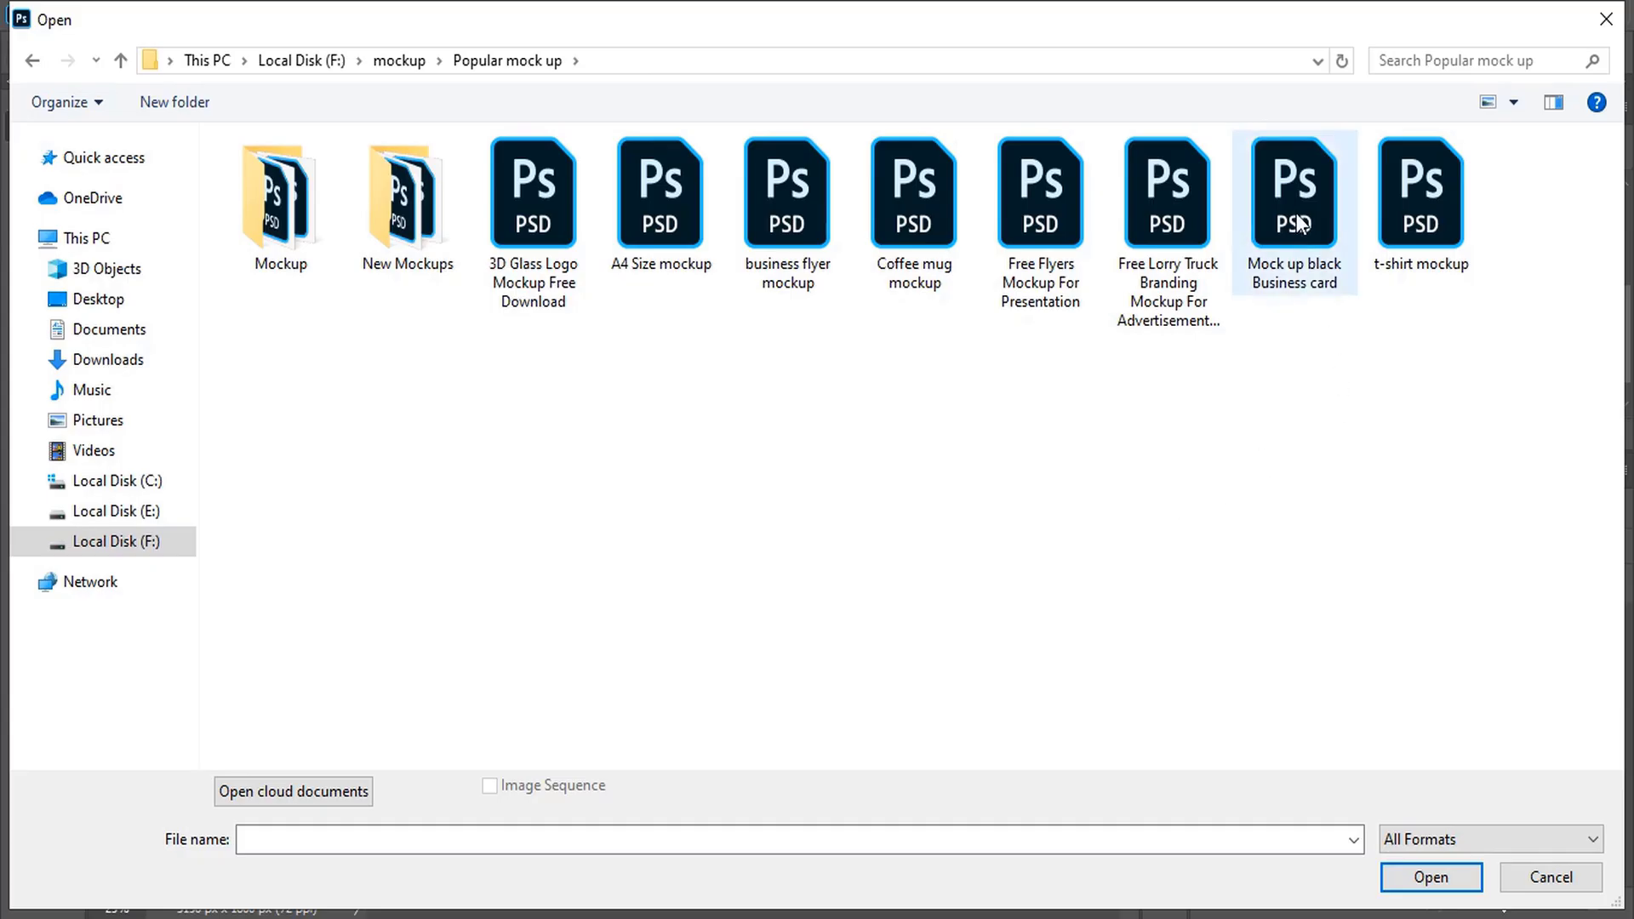
double_click(1295, 209)
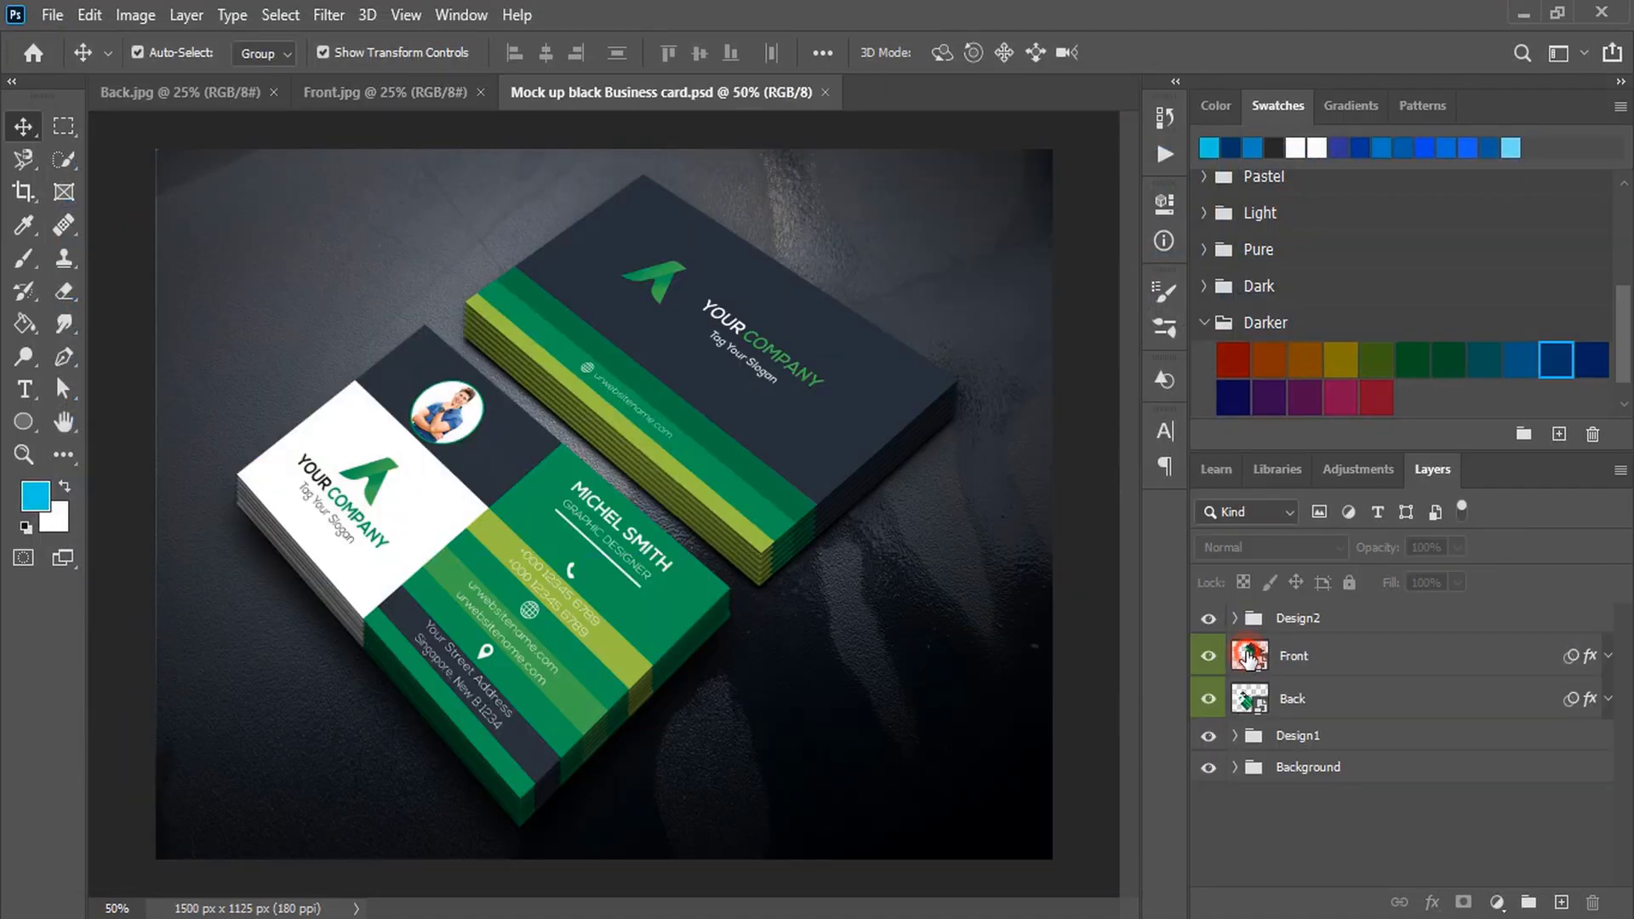
Open the mockup's Front smart object and bring the Back.jpg design into it as a new layer.
double_click(1249, 657)
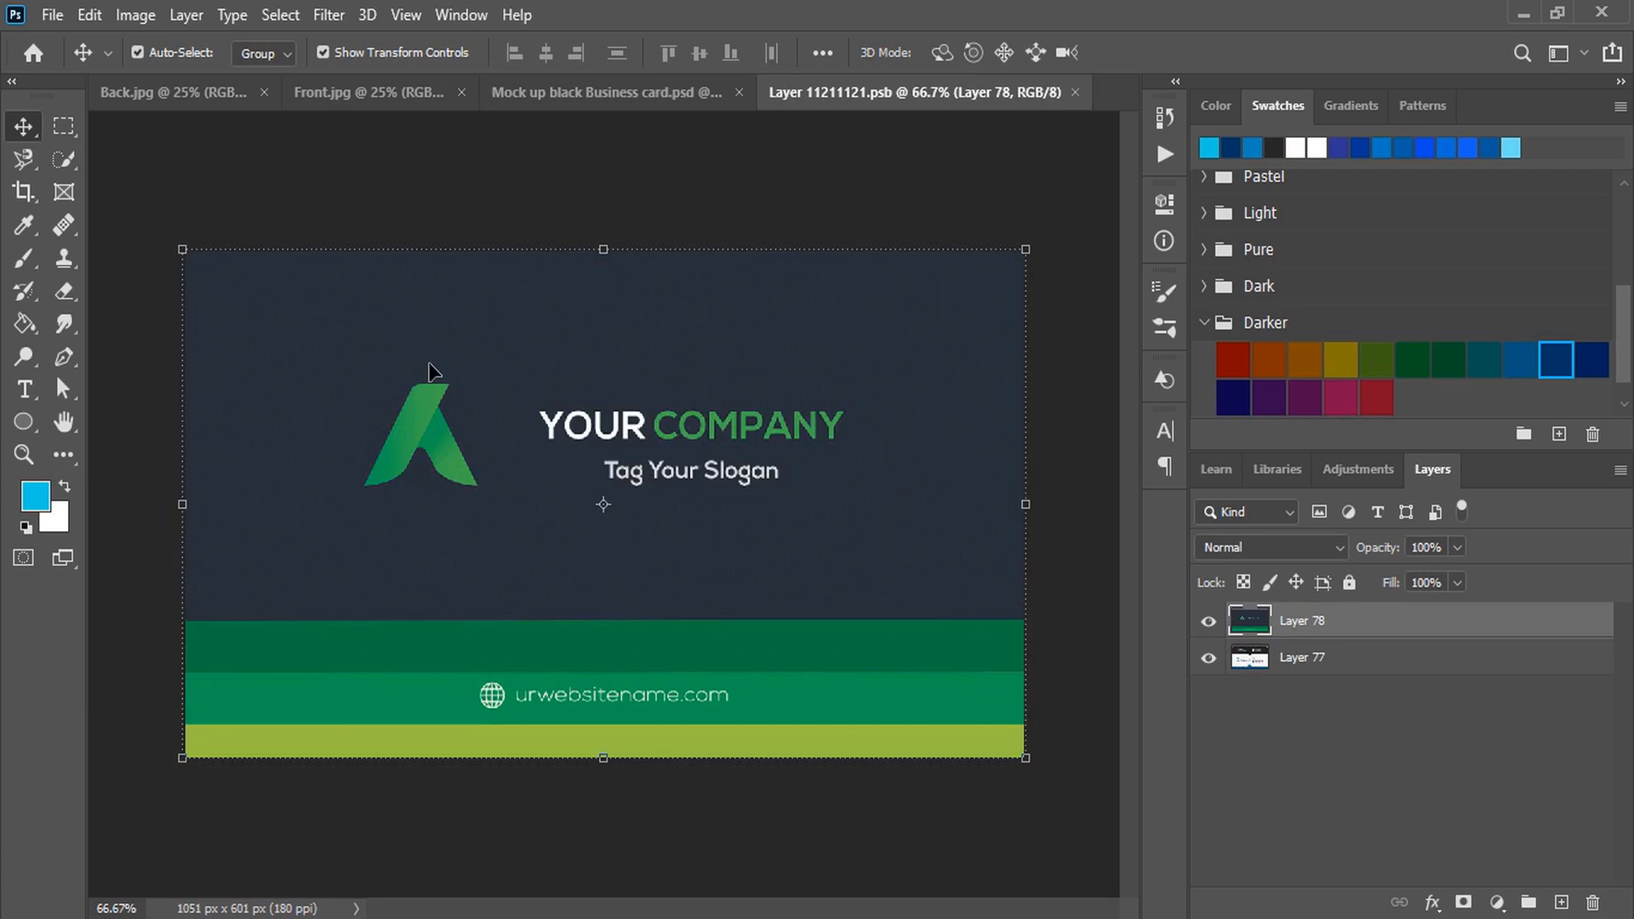
click(210, 88)
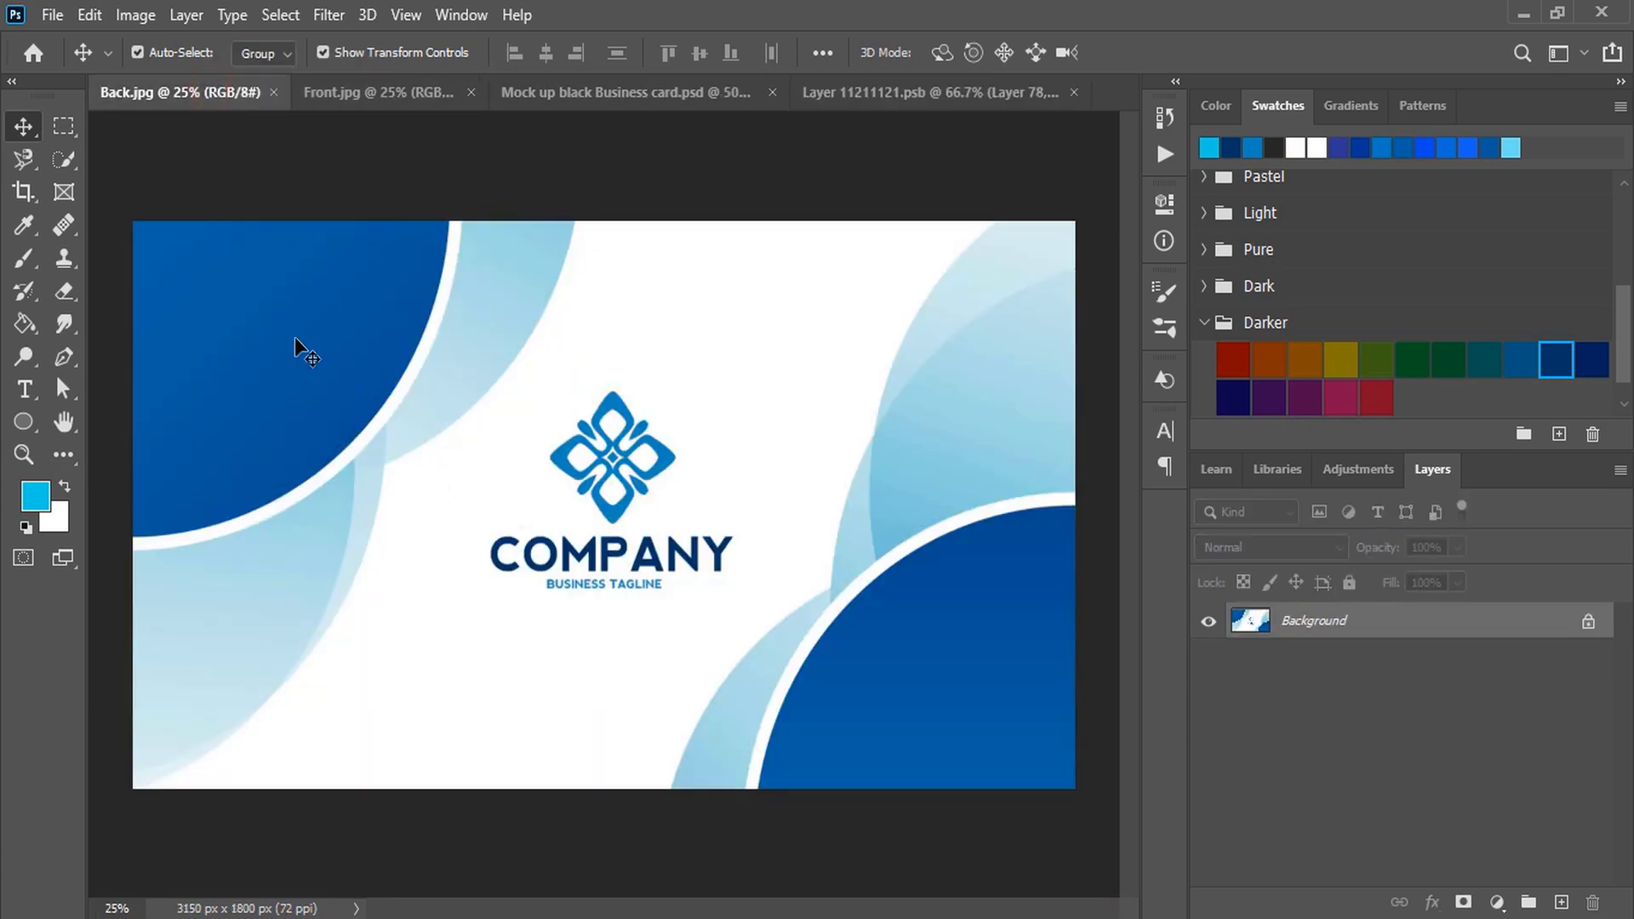
drag(292, 340, 575, 552)
Scale the placed logo-side design down on all four sides so it exactly fills the smart object's canvas.
key(ctrl+minus)
key(ctrl+minus)
key(ctrl+minus)
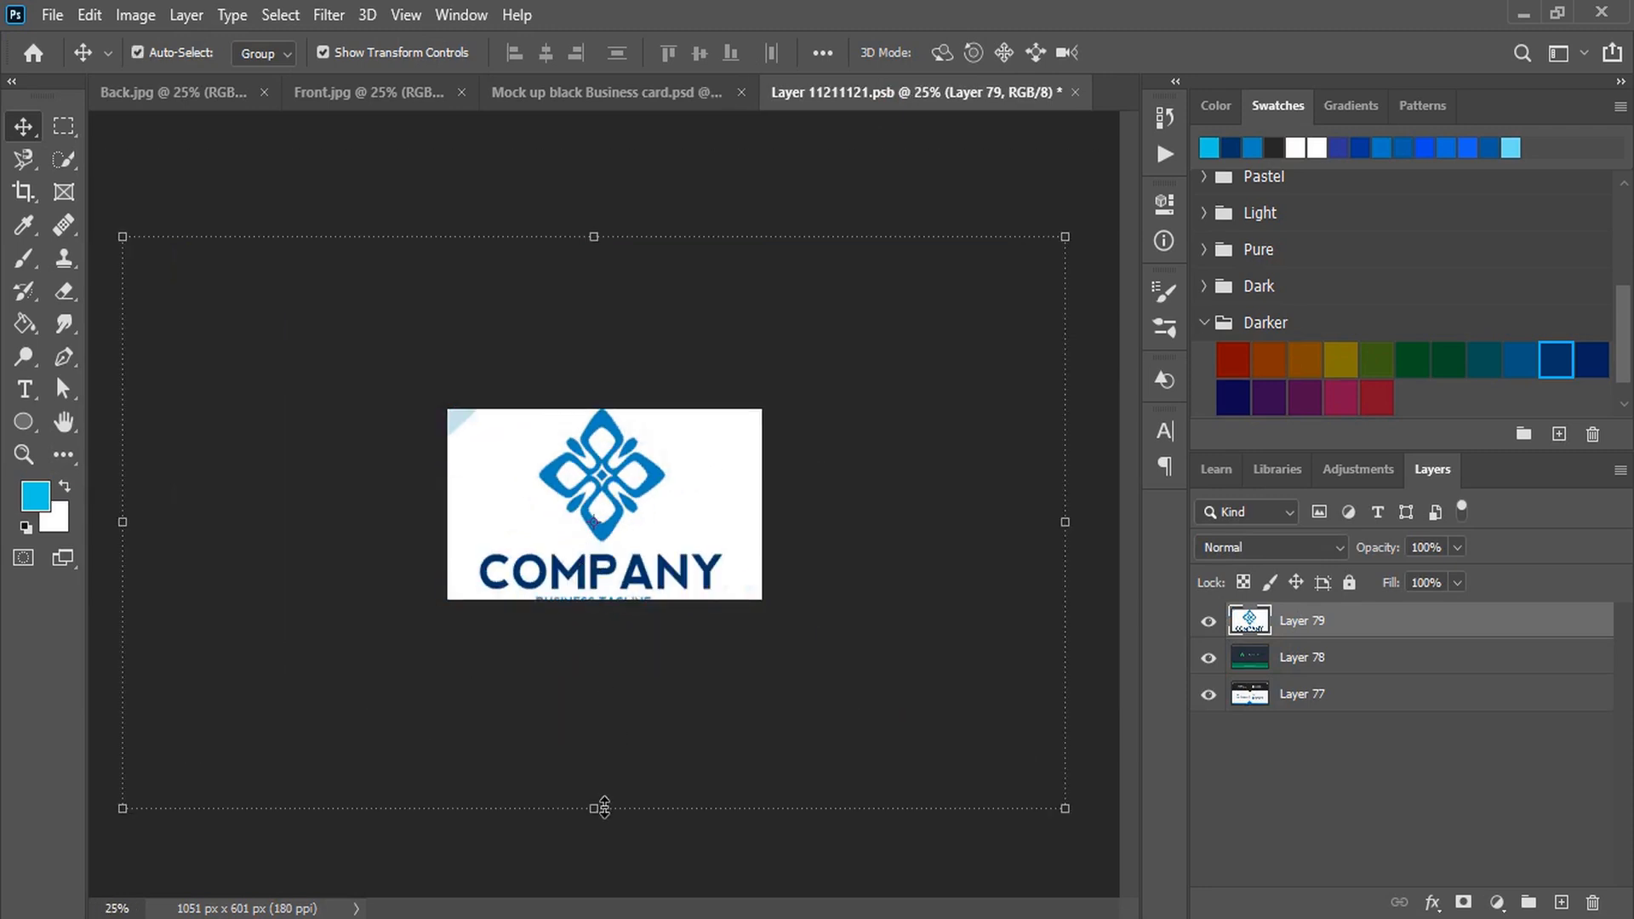
drag(603, 808, 629, 605)
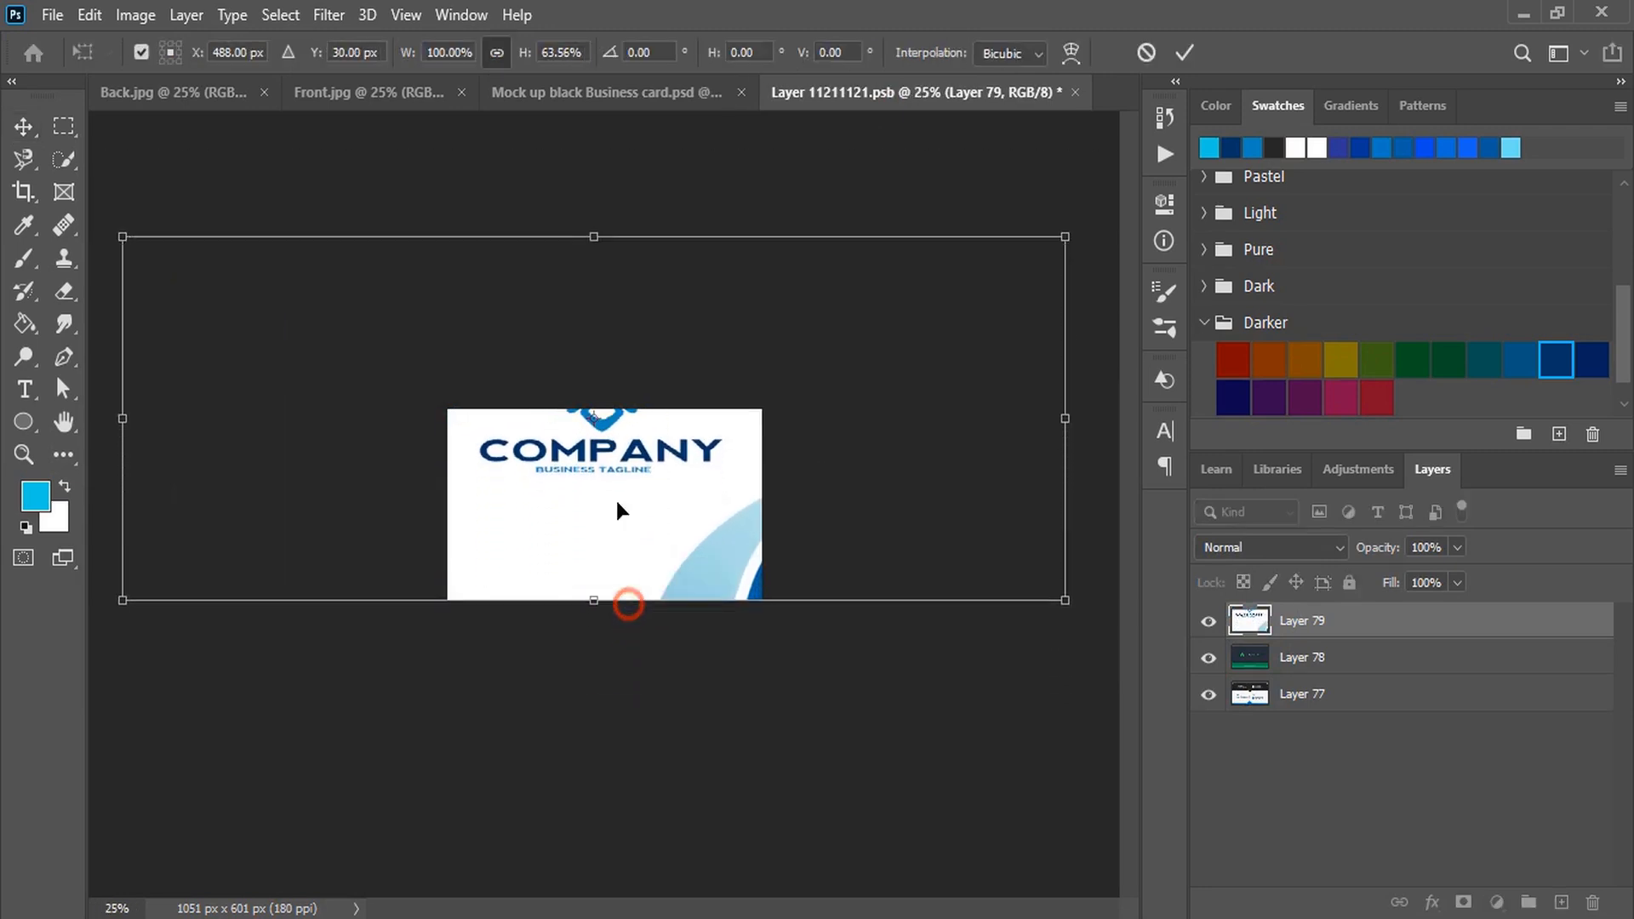
drag(594, 237, 594, 408)
drag(122, 503, 447, 504)
drag(1059, 502, 763, 520)
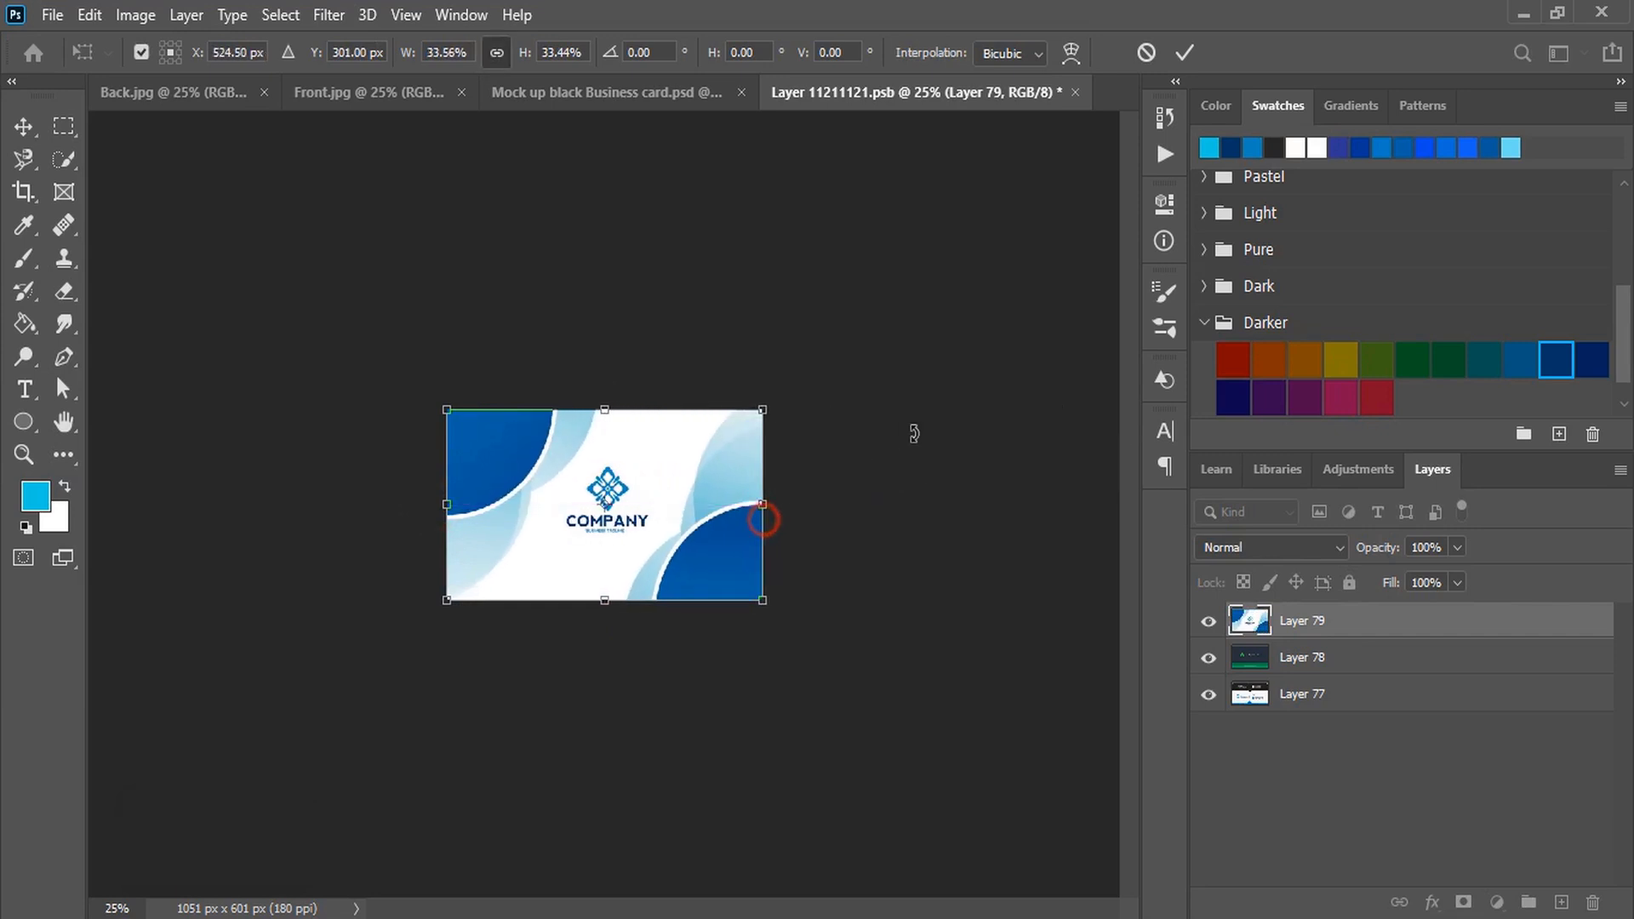
click(1183, 53)
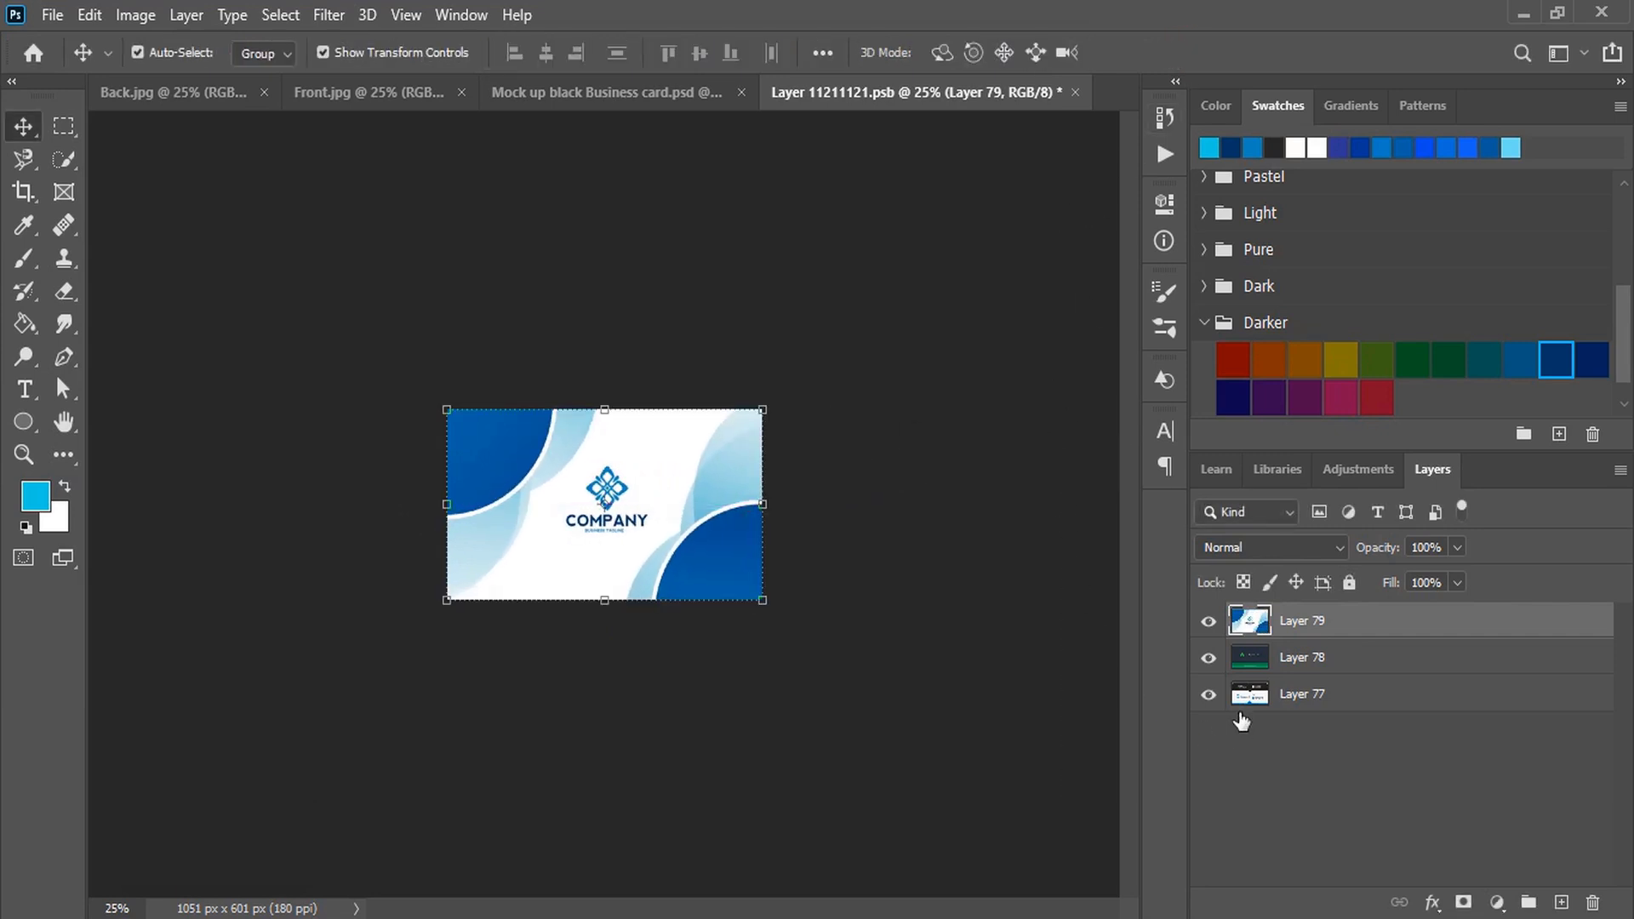
Hide the two original layers under the new design, save the Front smart object and return to the mockup.
click(1208, 659)
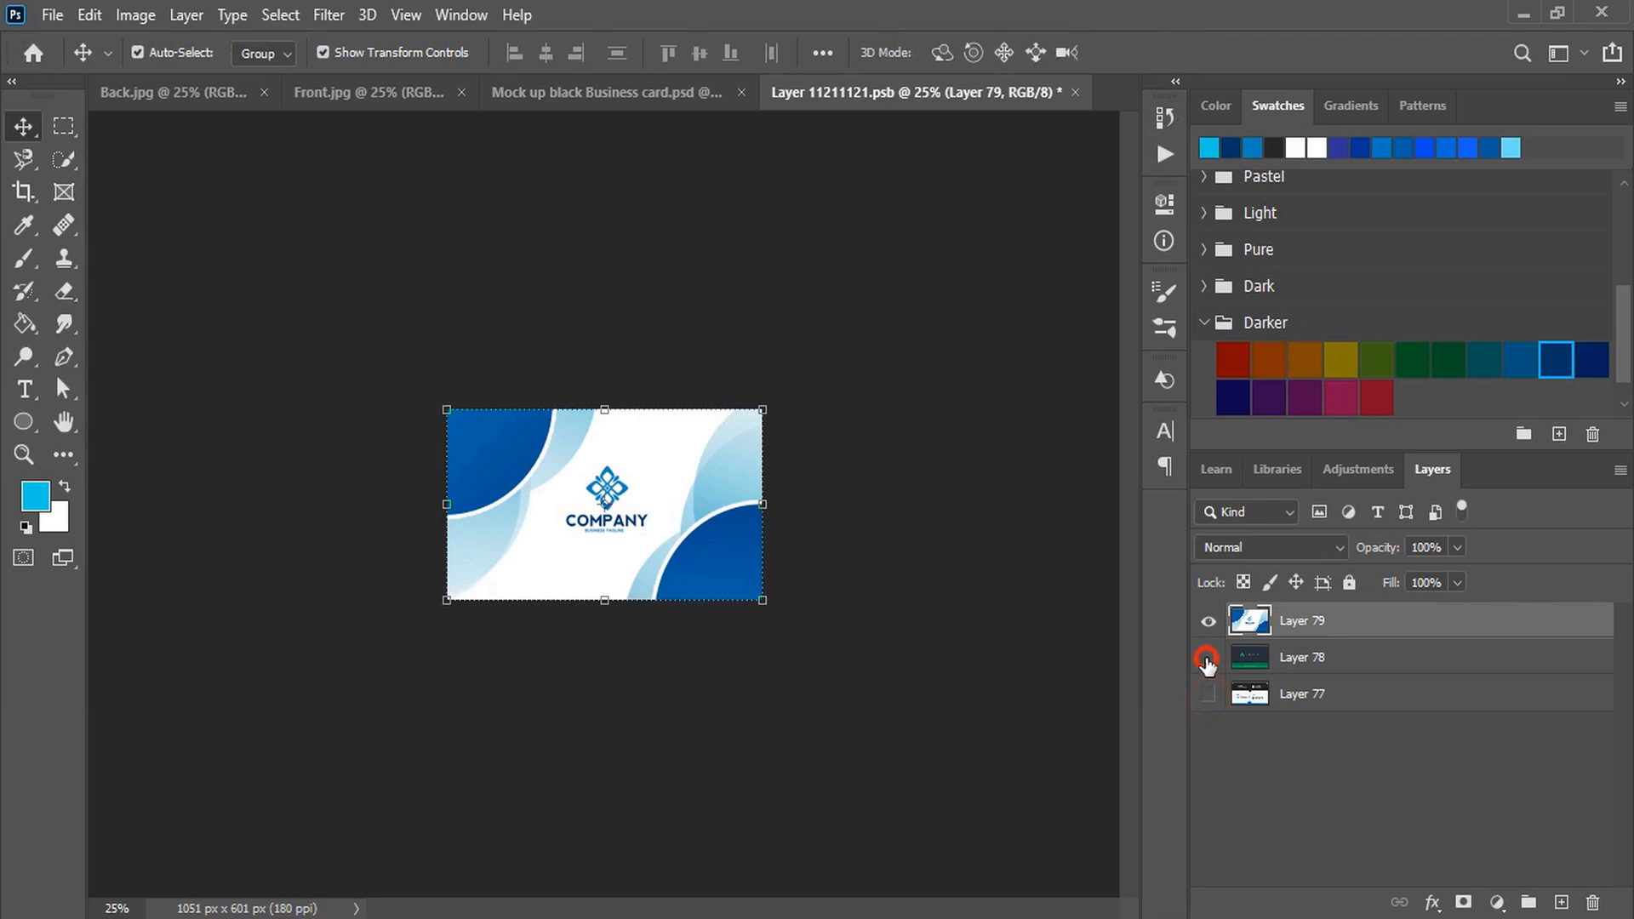
click(1076, 92)
click(703, 365)
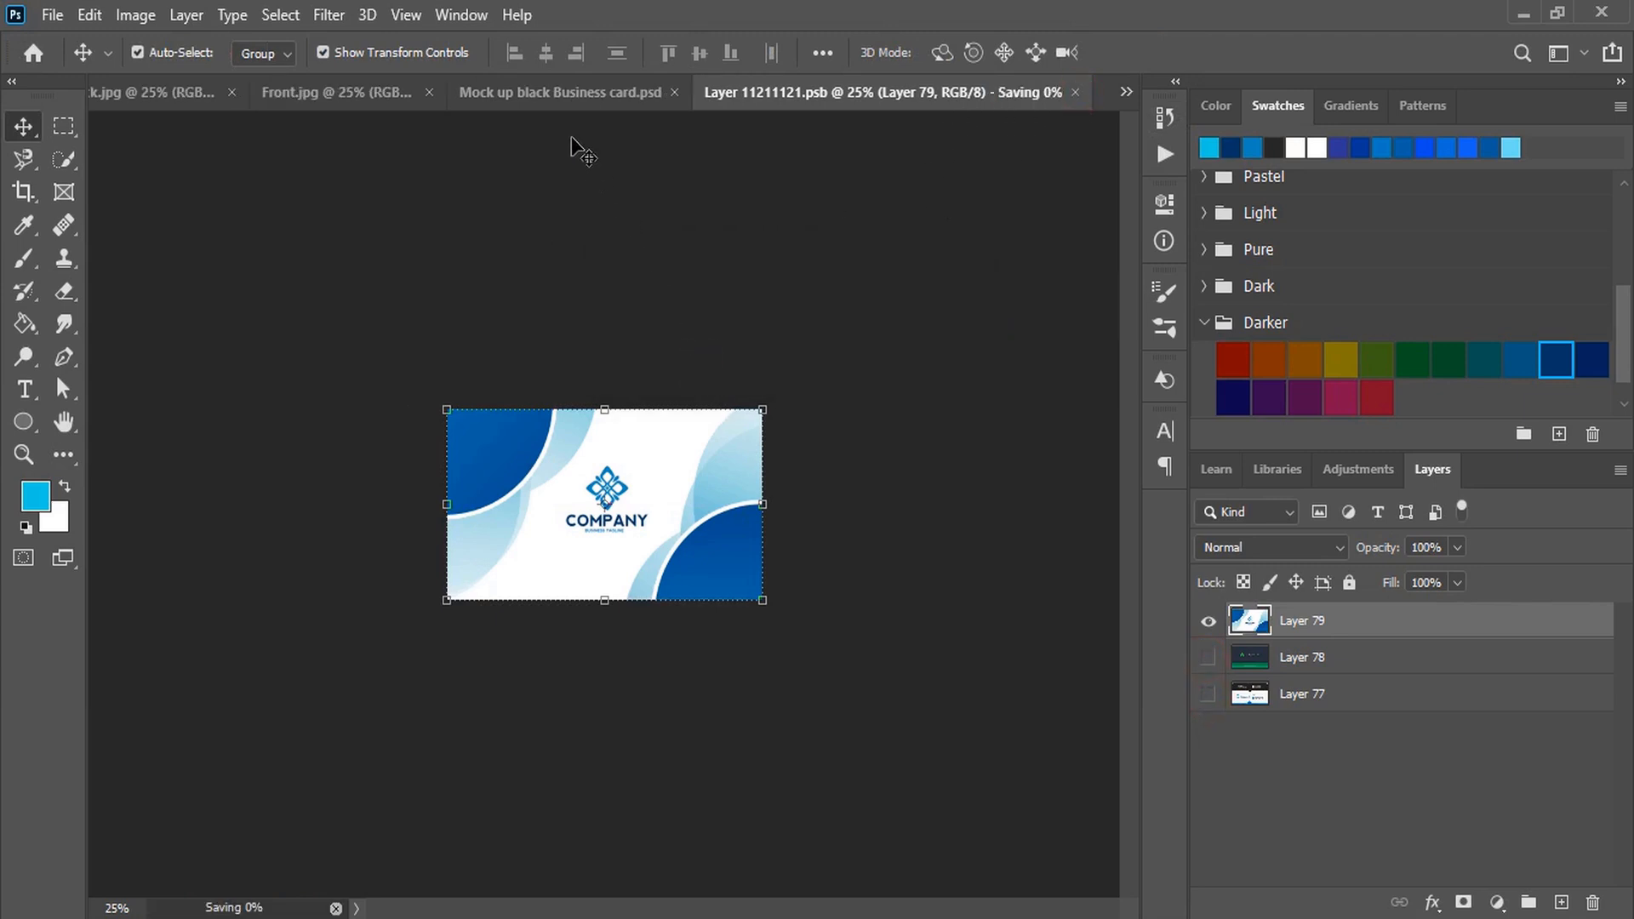
click(534, 92)
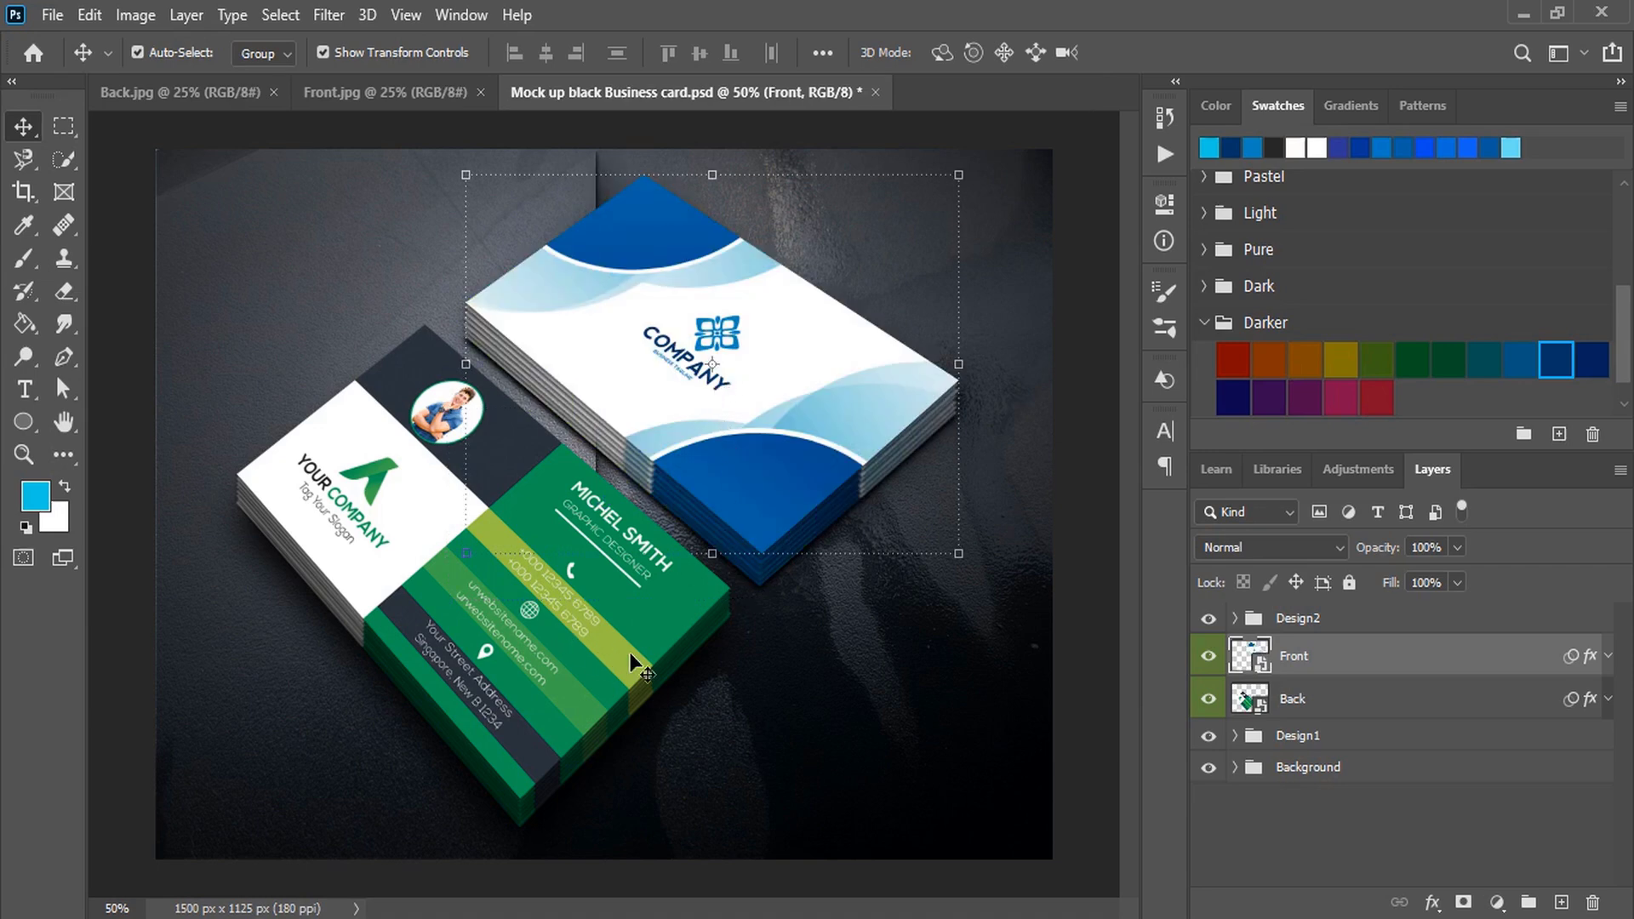
Open the mockup's Back smart object and paste the Front.jpg design into it as a new layer.
double_click(1246, 699)
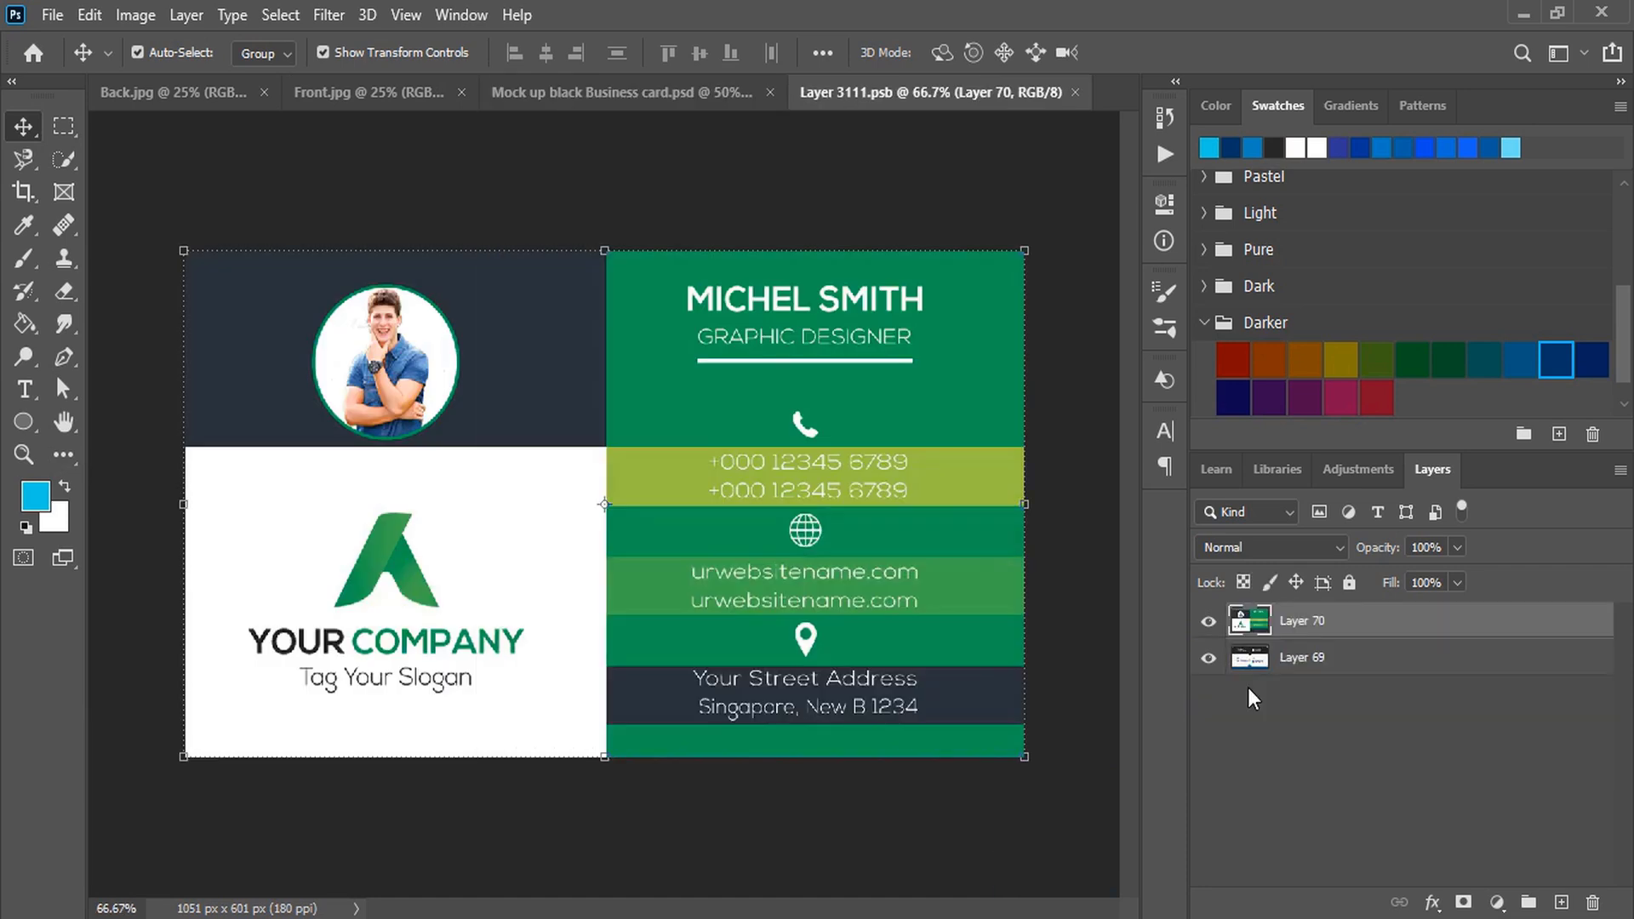
click(342, 94)
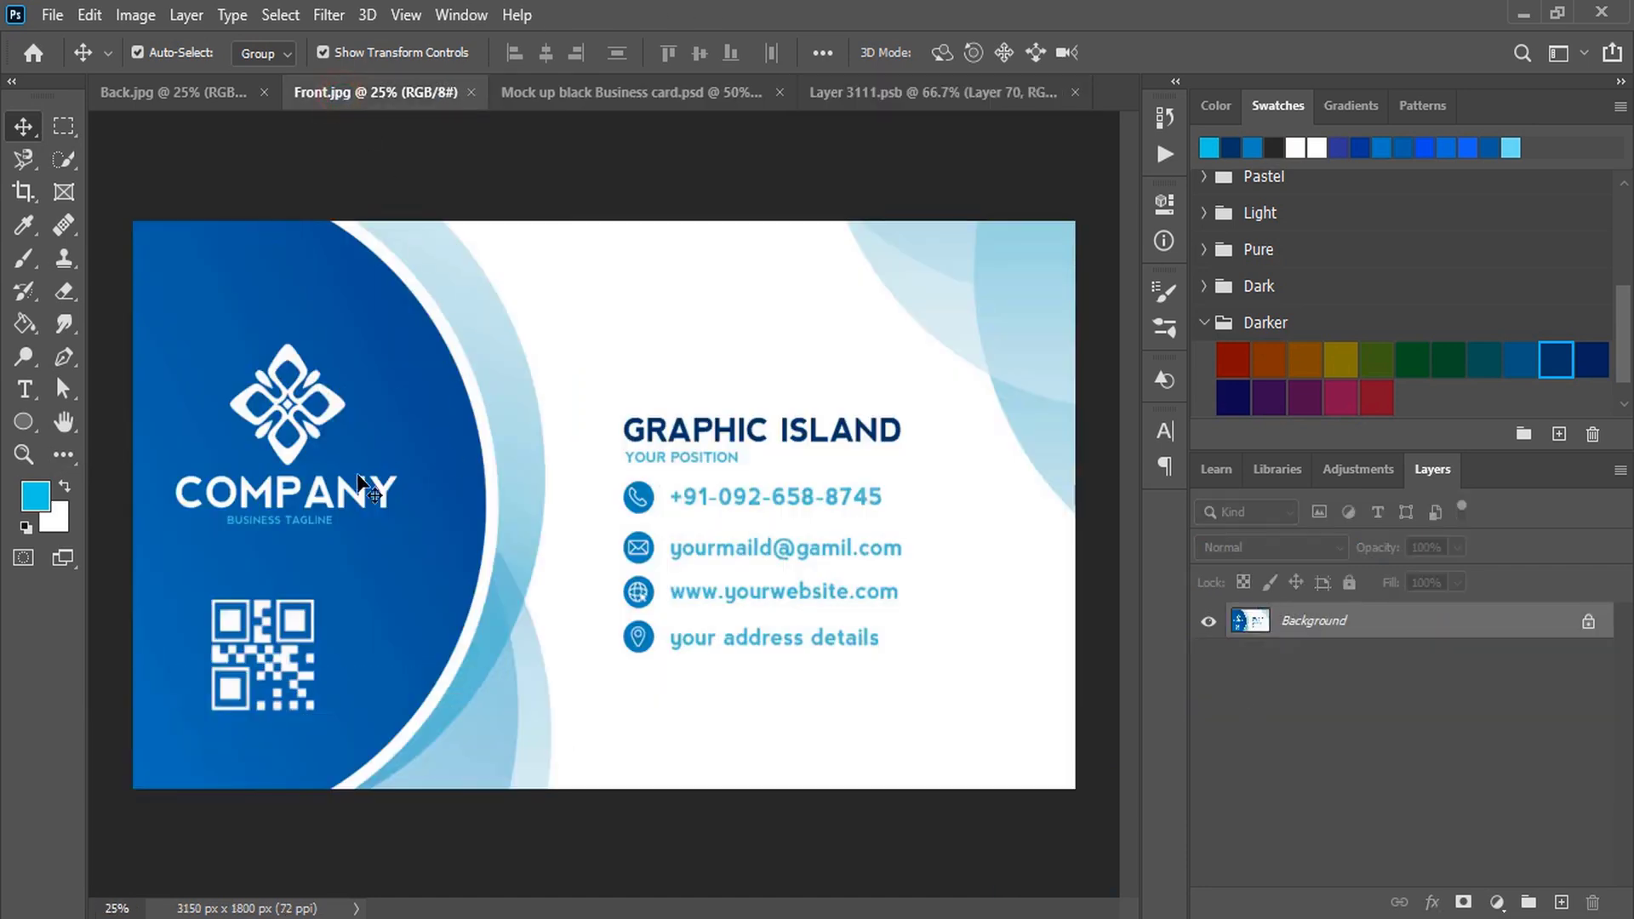
click(900, 98)
key(ctrl+v)
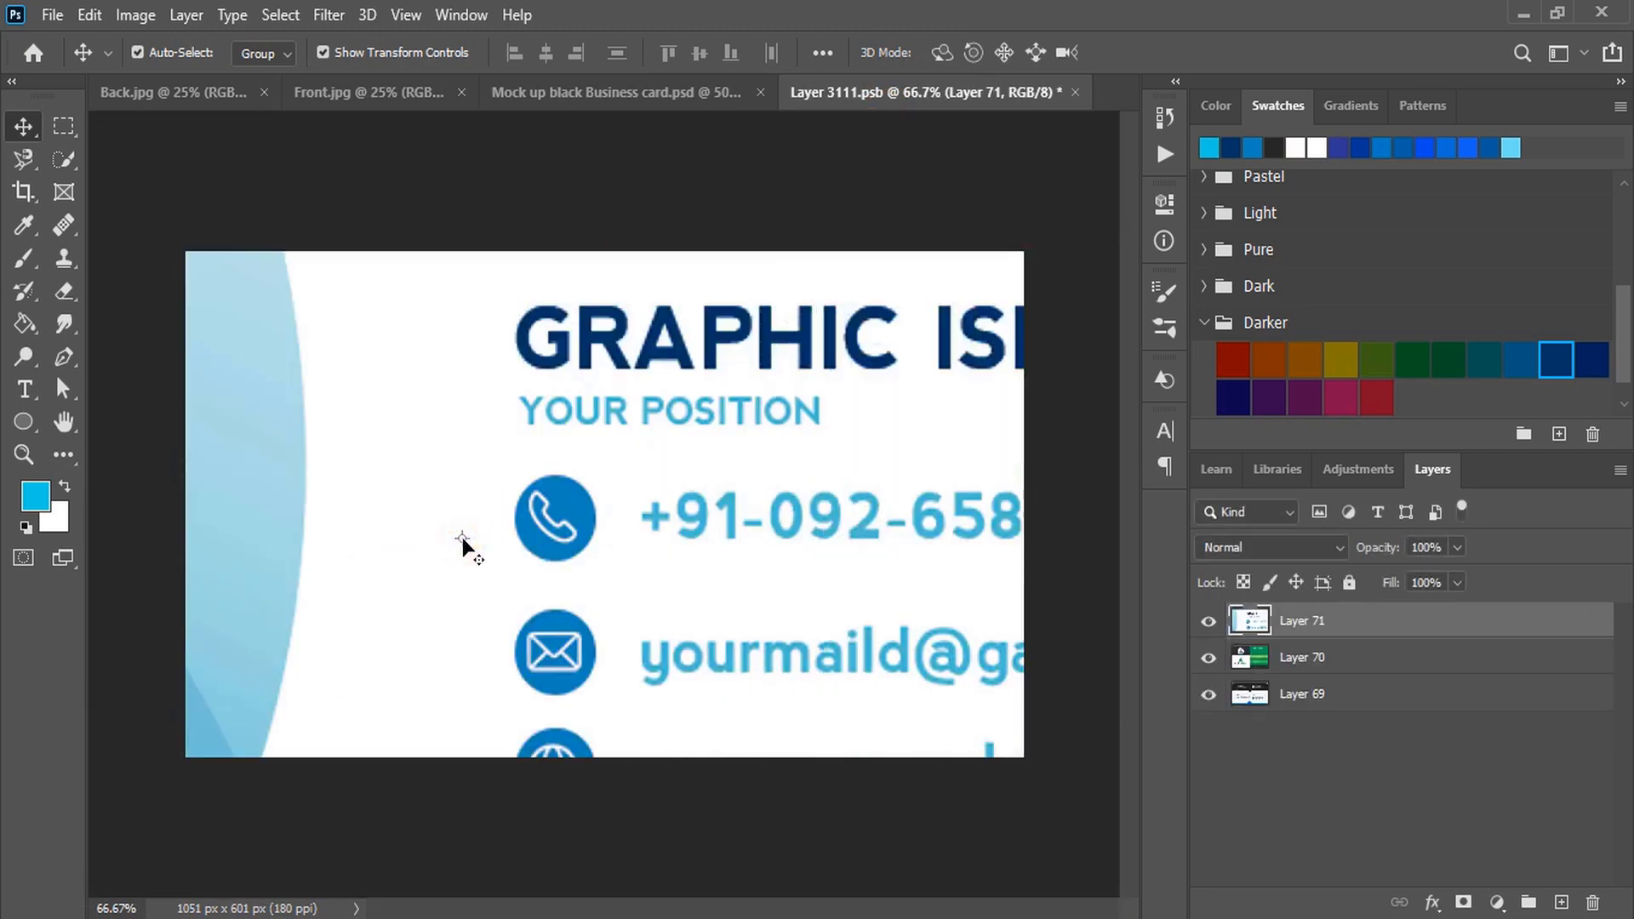
Scale the pasted contact-side design down on all four sides so it exactly fills the smart object's canvas.
key(ctrl+minus)
key(ctrl+minus)
key(ctrl+minus)
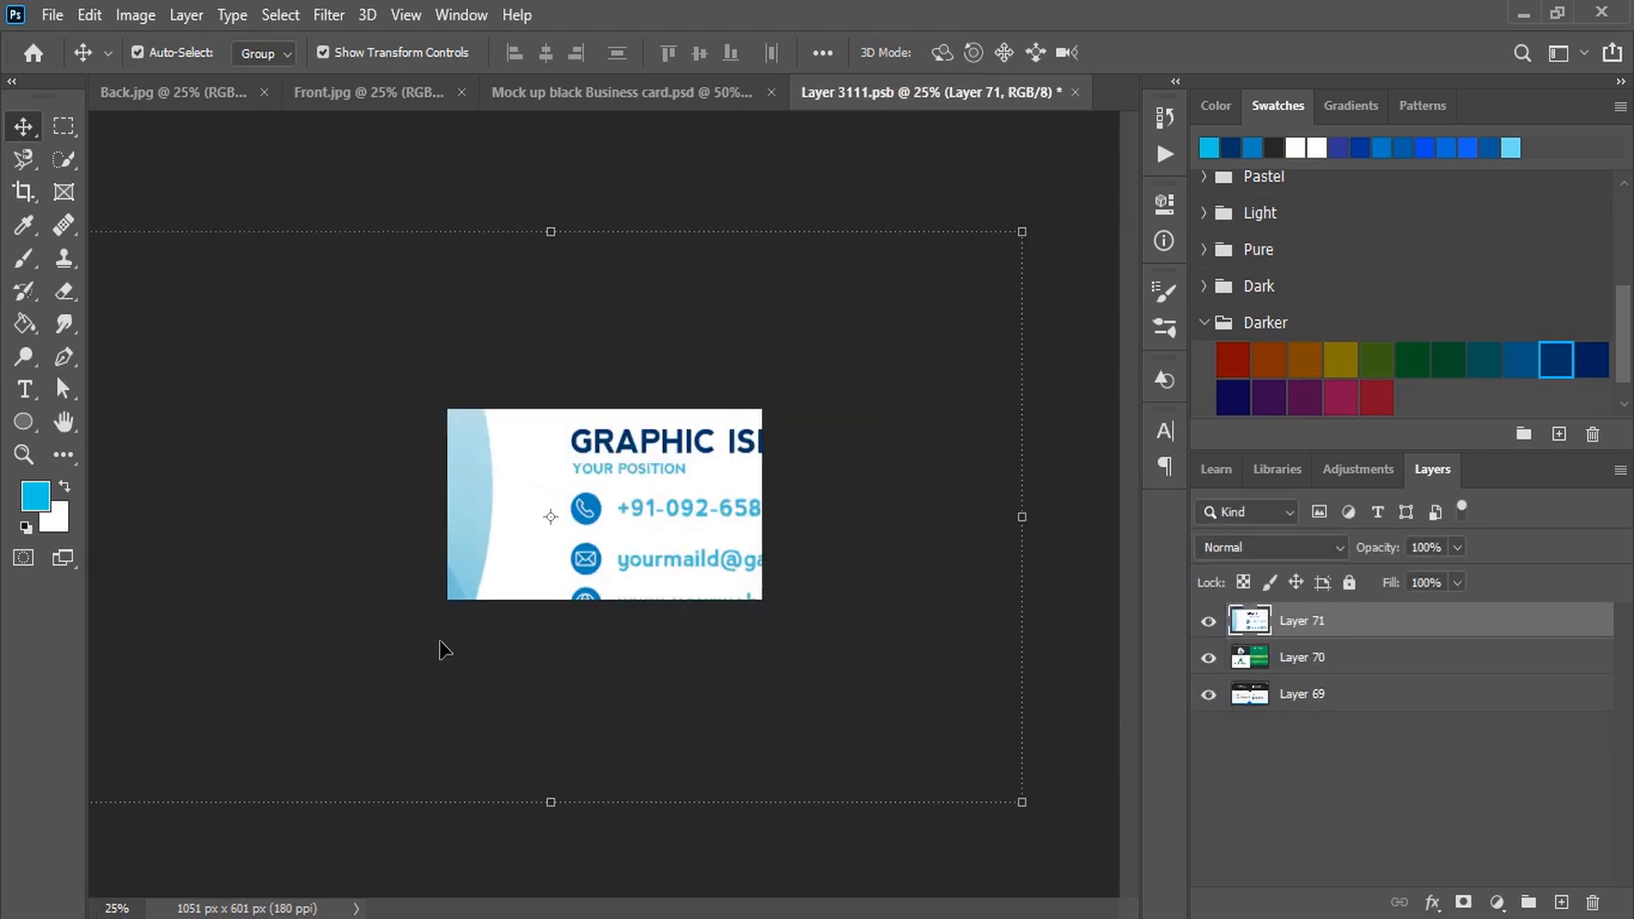
drag(556, 806, 580, 609)
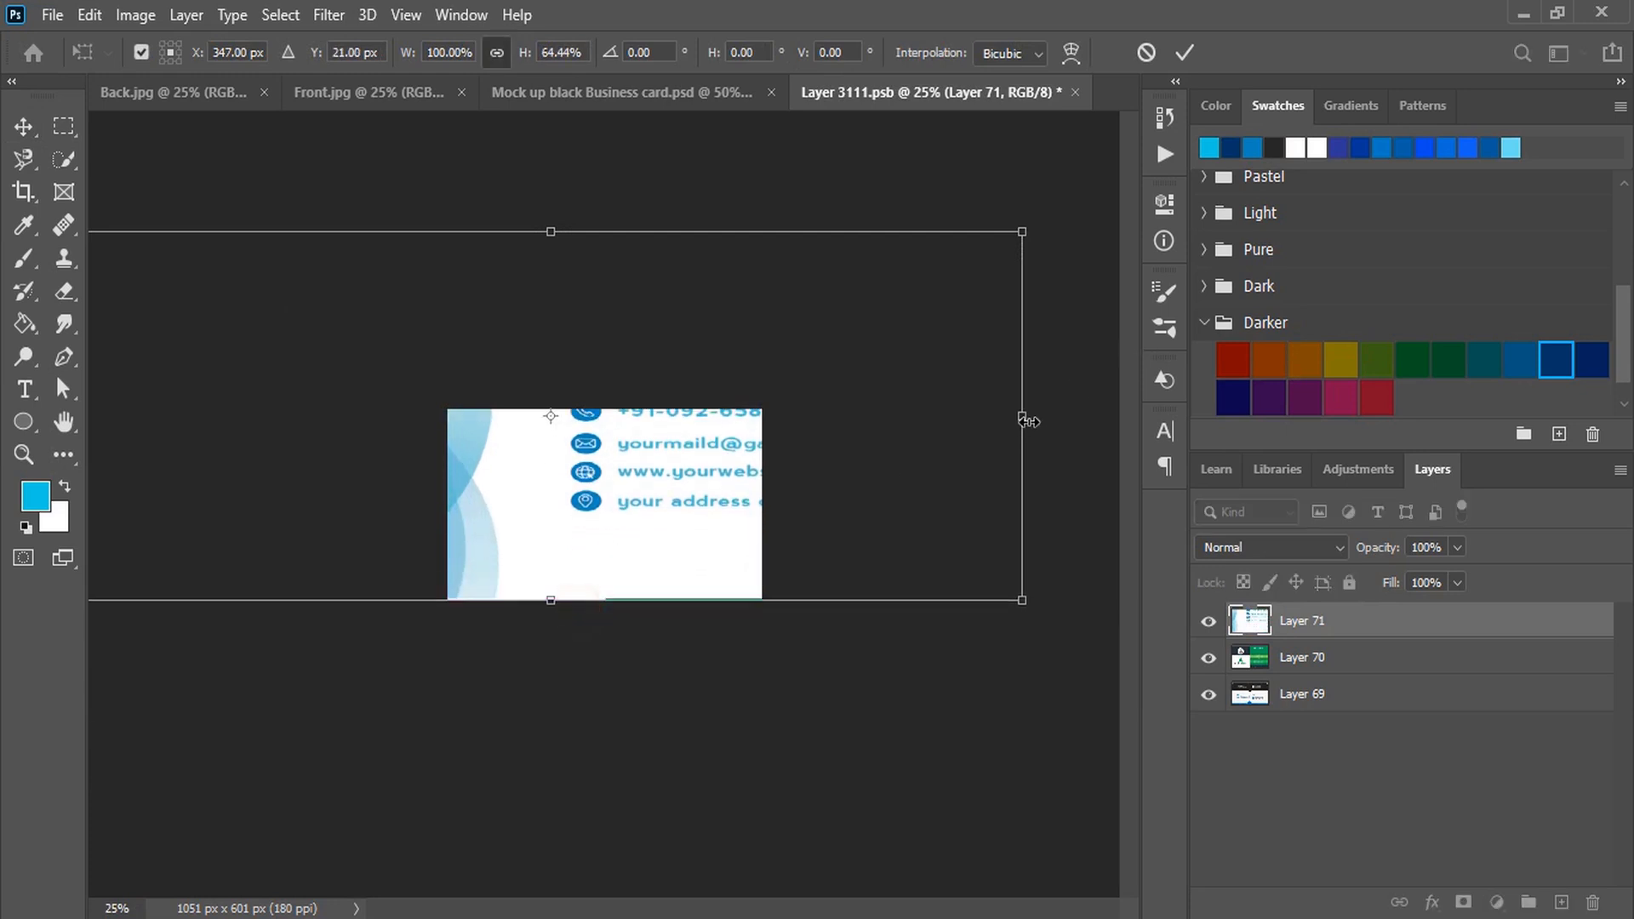
drag(1022, 420, 764, 477)
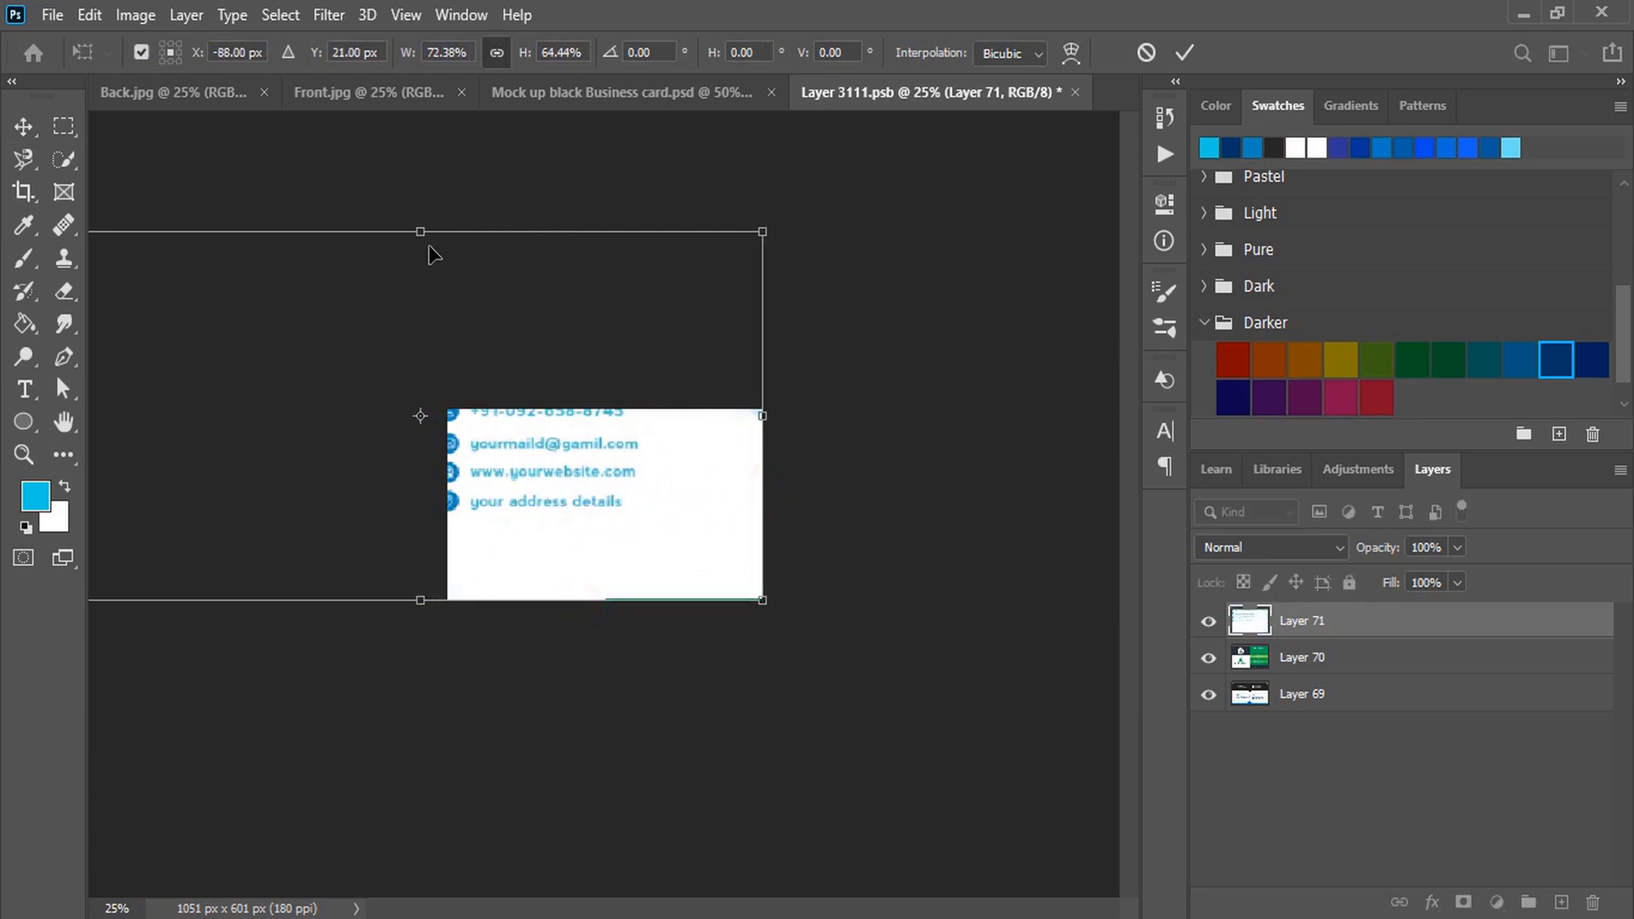
drag(422, 233, 463, 410)
key(Return)
key(ctrl+minus)
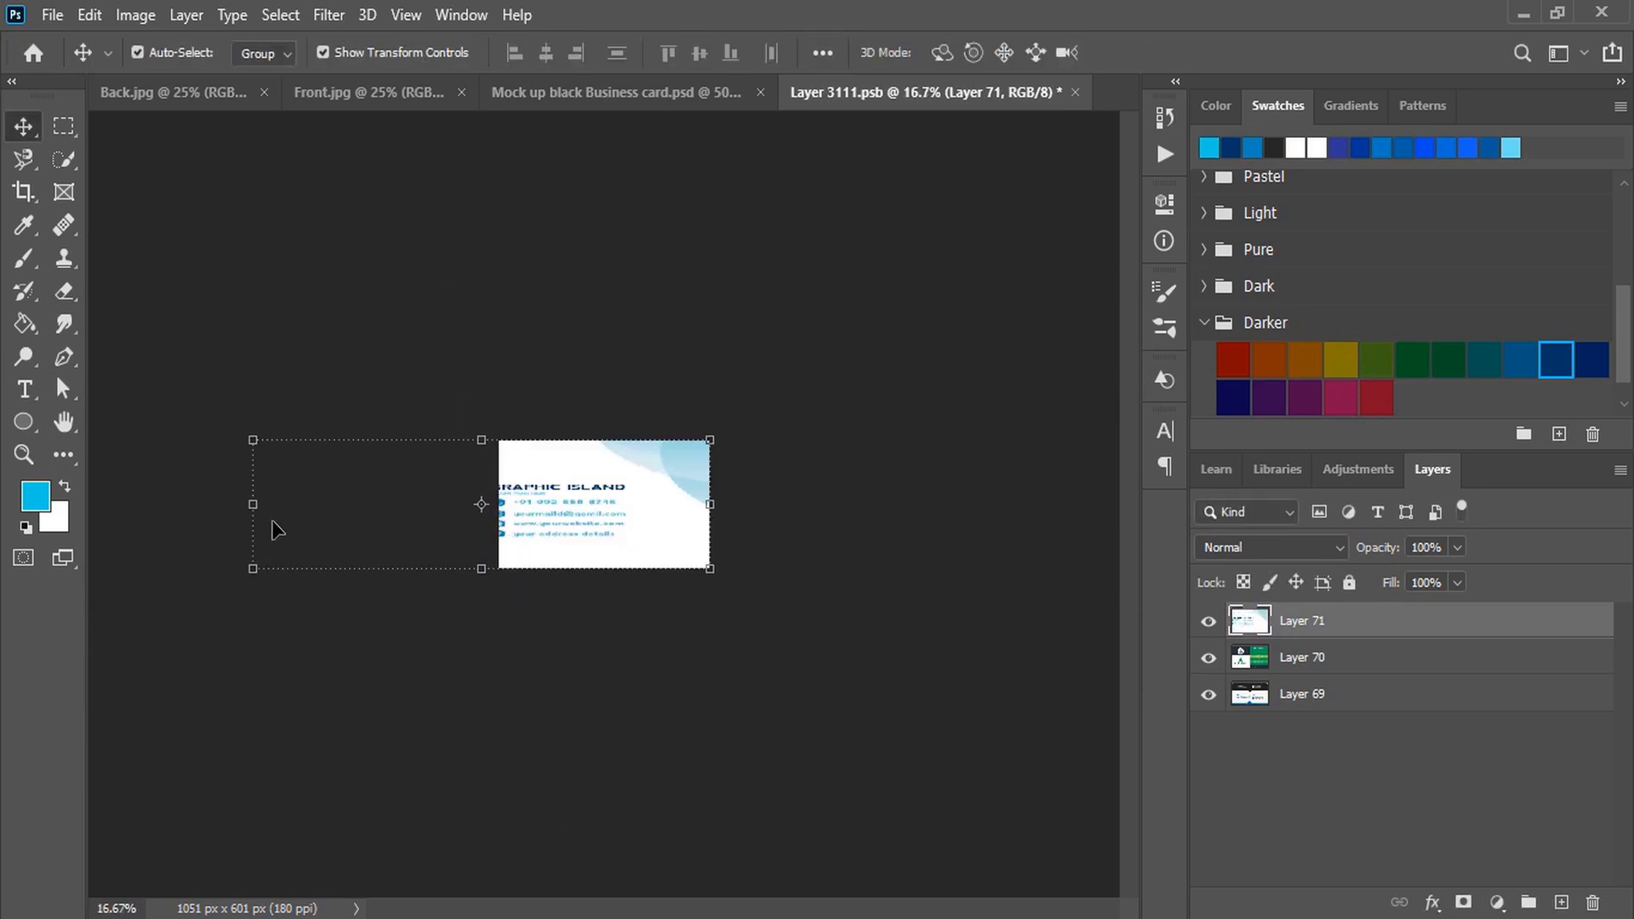
drag(256, 509, 499, 511)
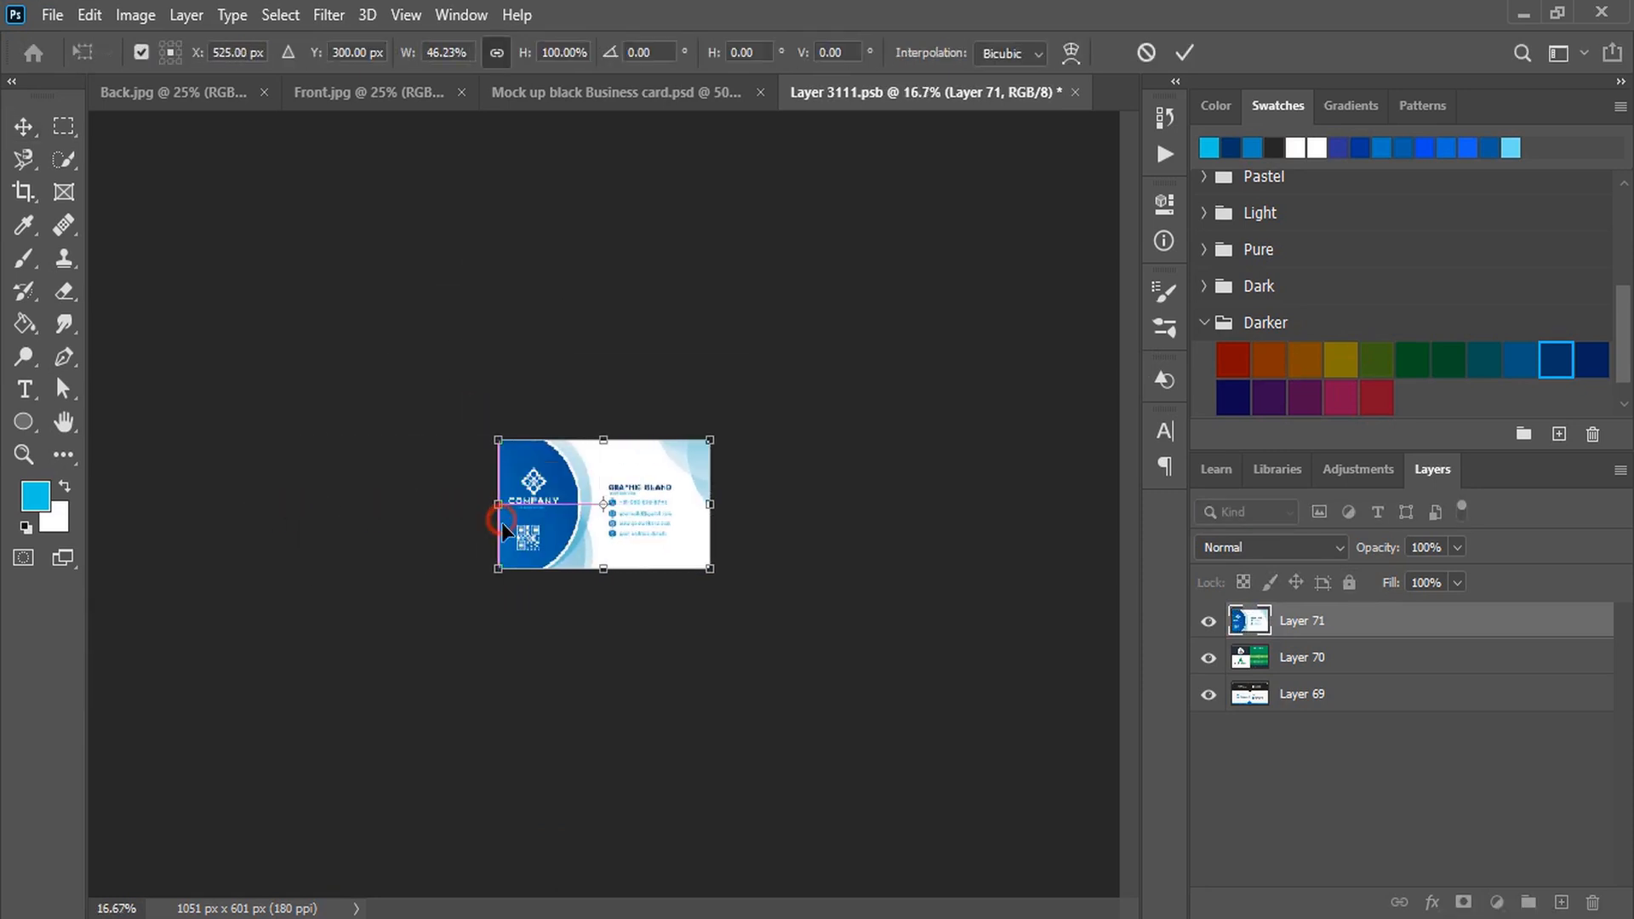
click(1185, 52)
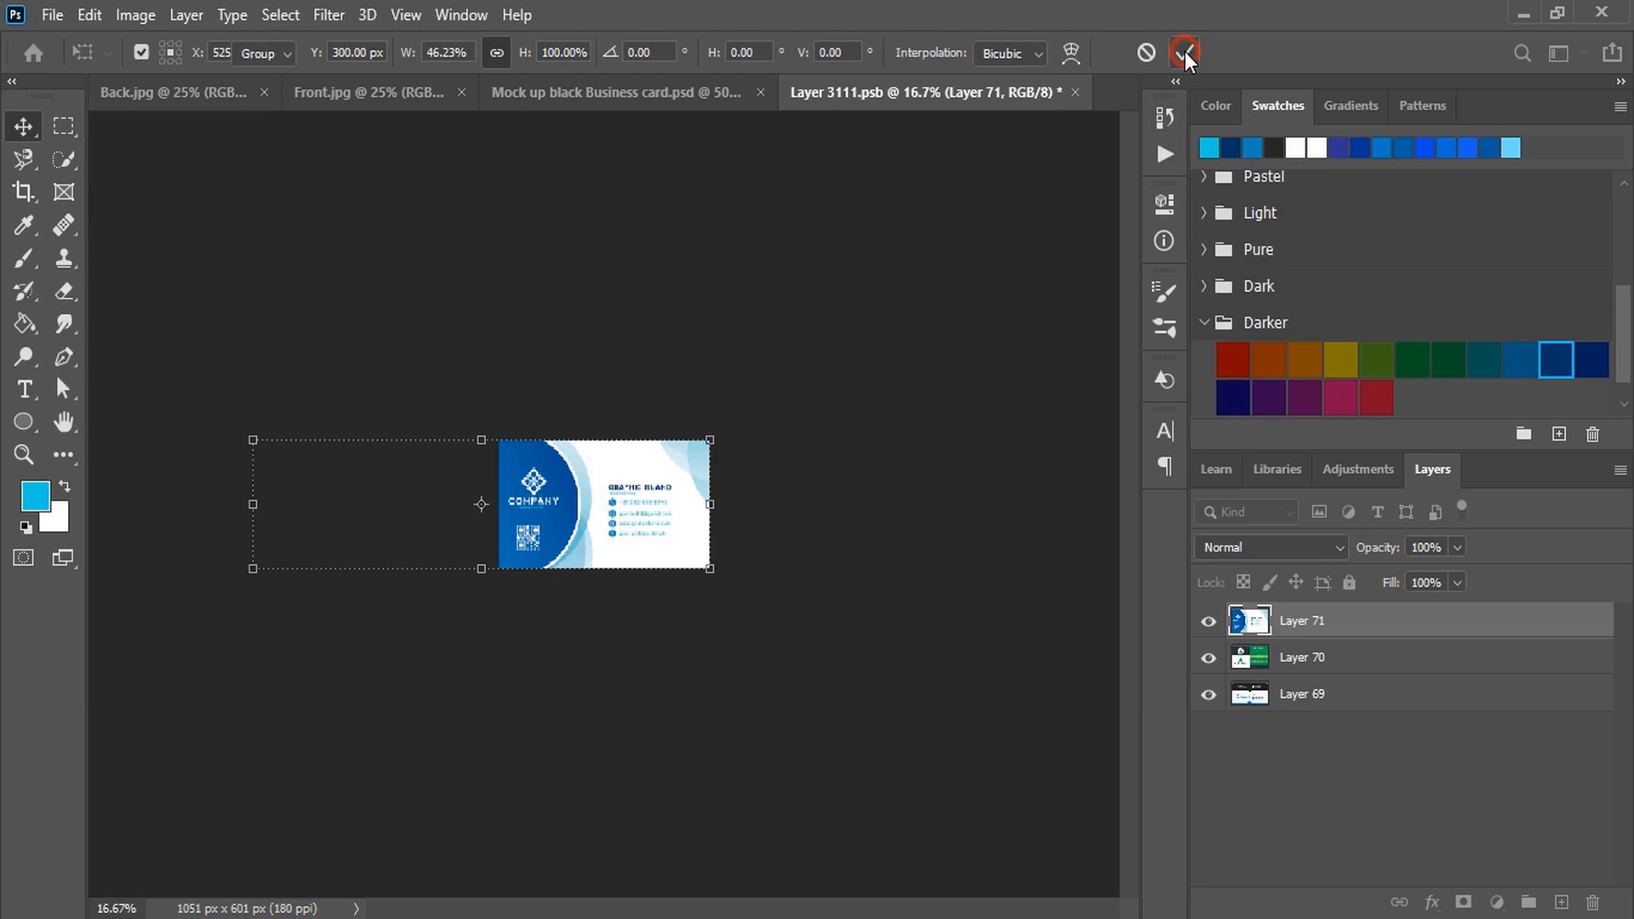
click(879, 549)
Hide Layer 70 and Layer 69 beneath the new design, save and close the Back smart object, and return to the mockup.
key(ctrl+plus)
key(ctrl+plus)
key(ctrl+plus)
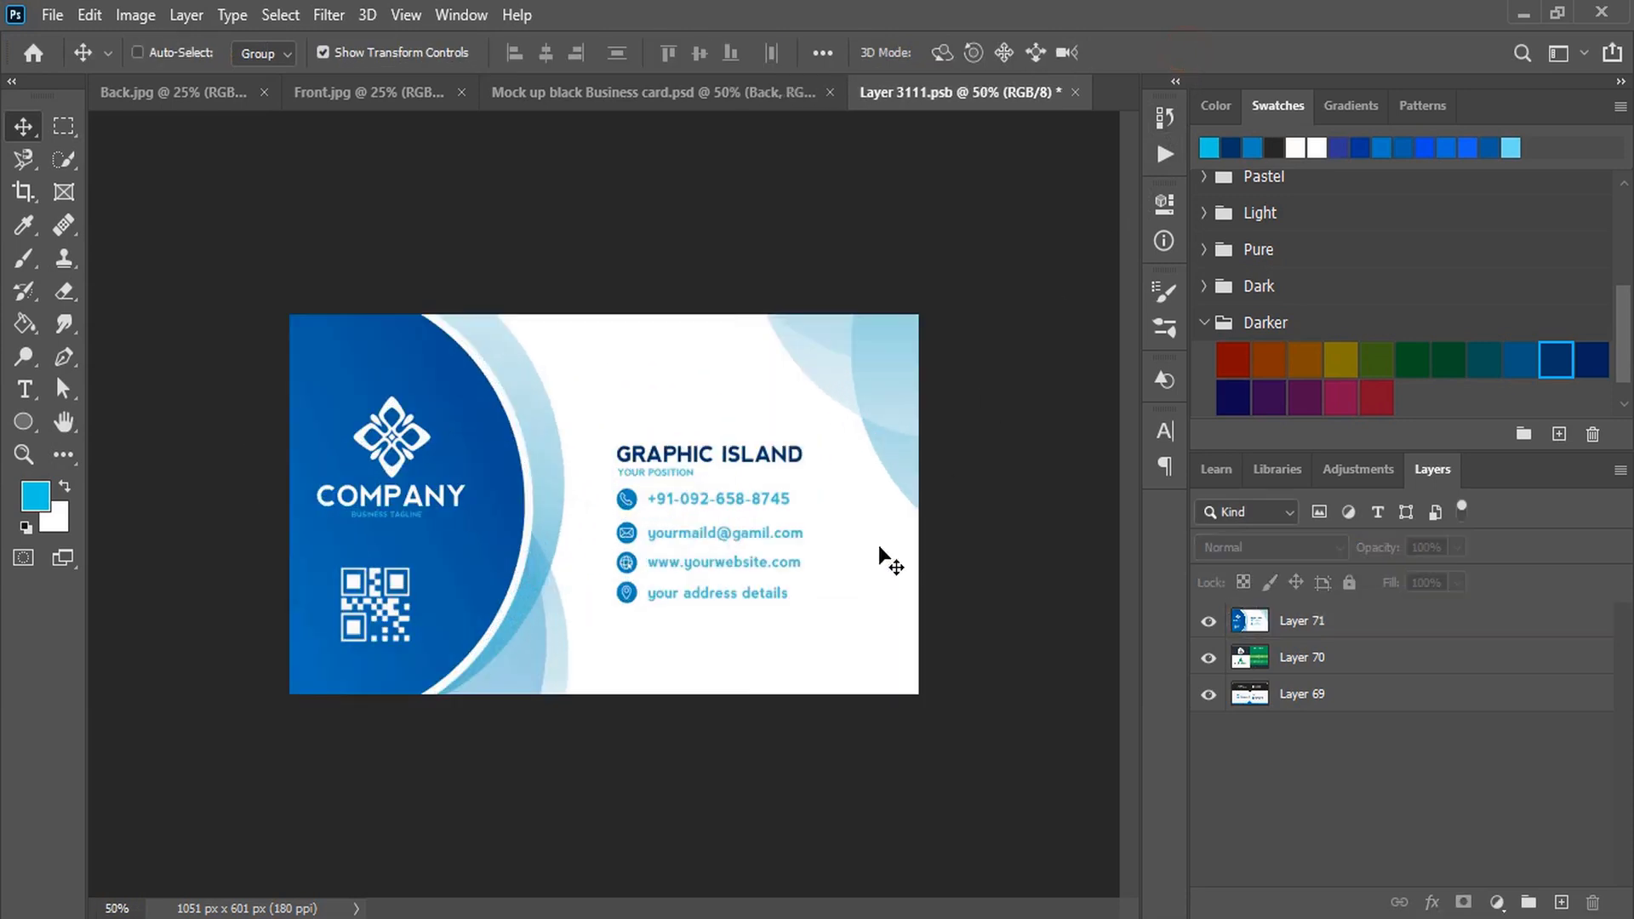
click(1208, 660)
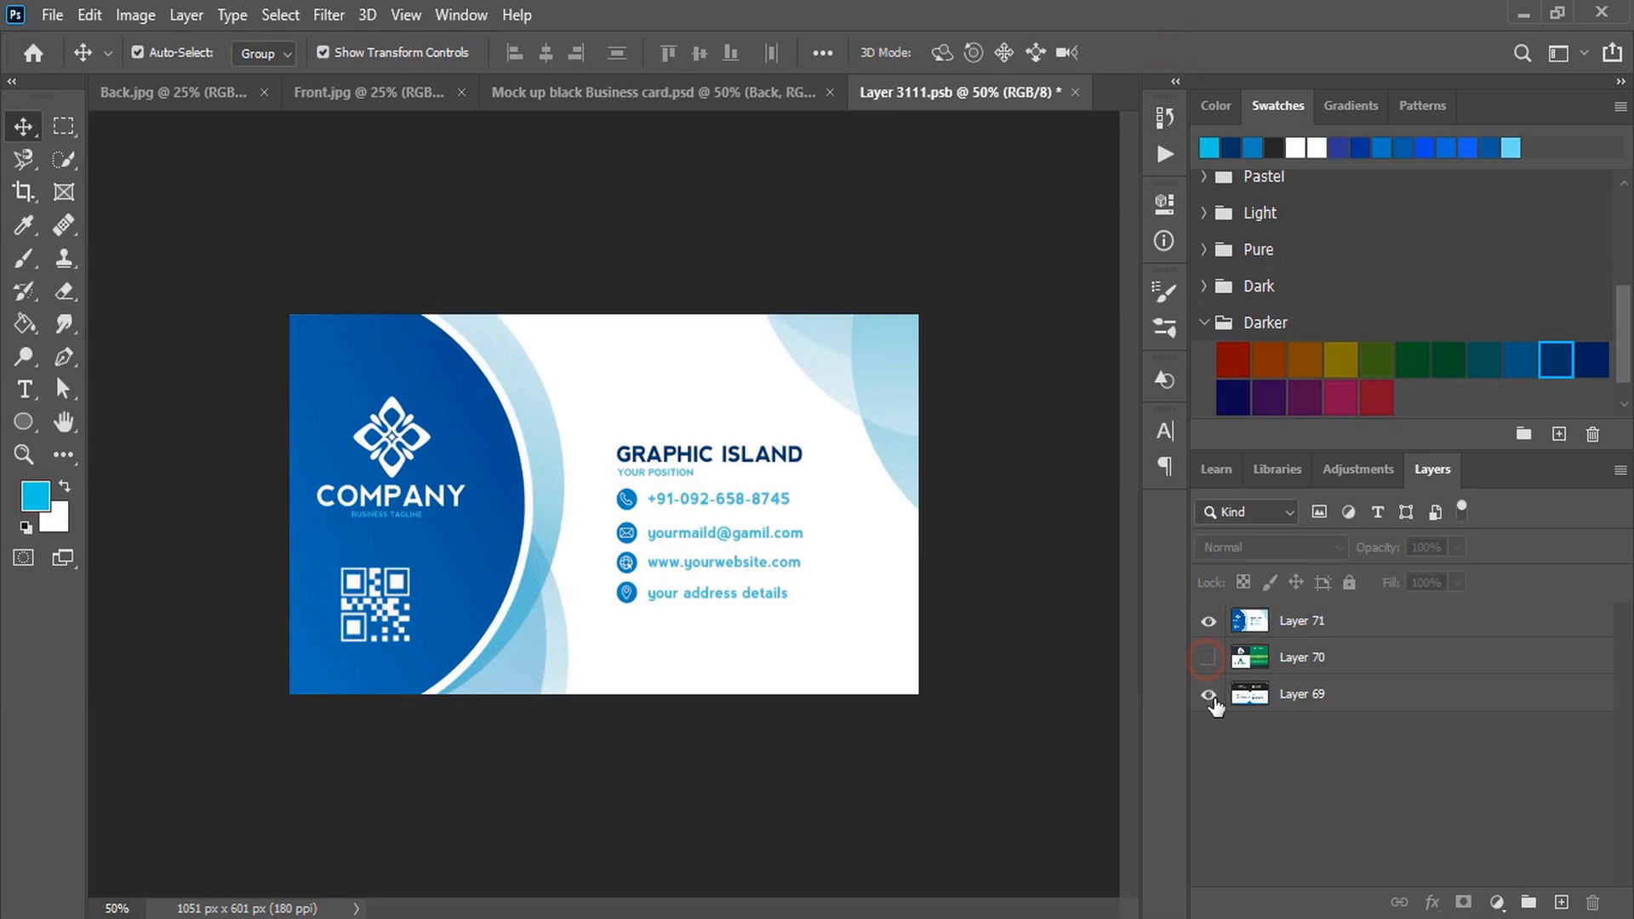
click(1075, 90)
click(713, 361)
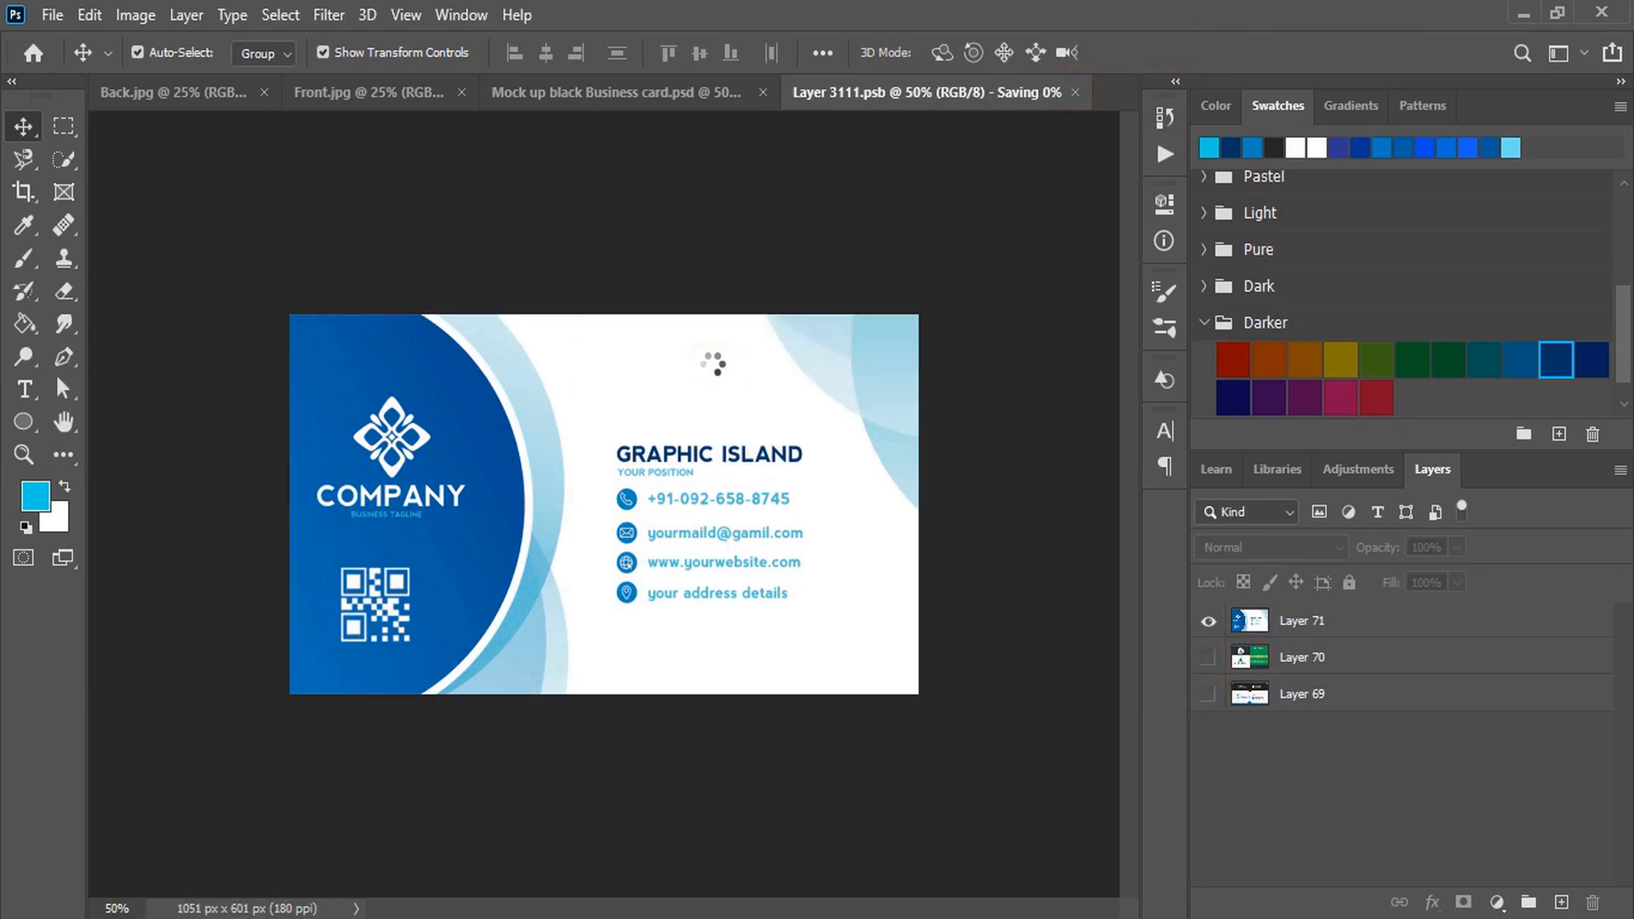
click(585, 92)
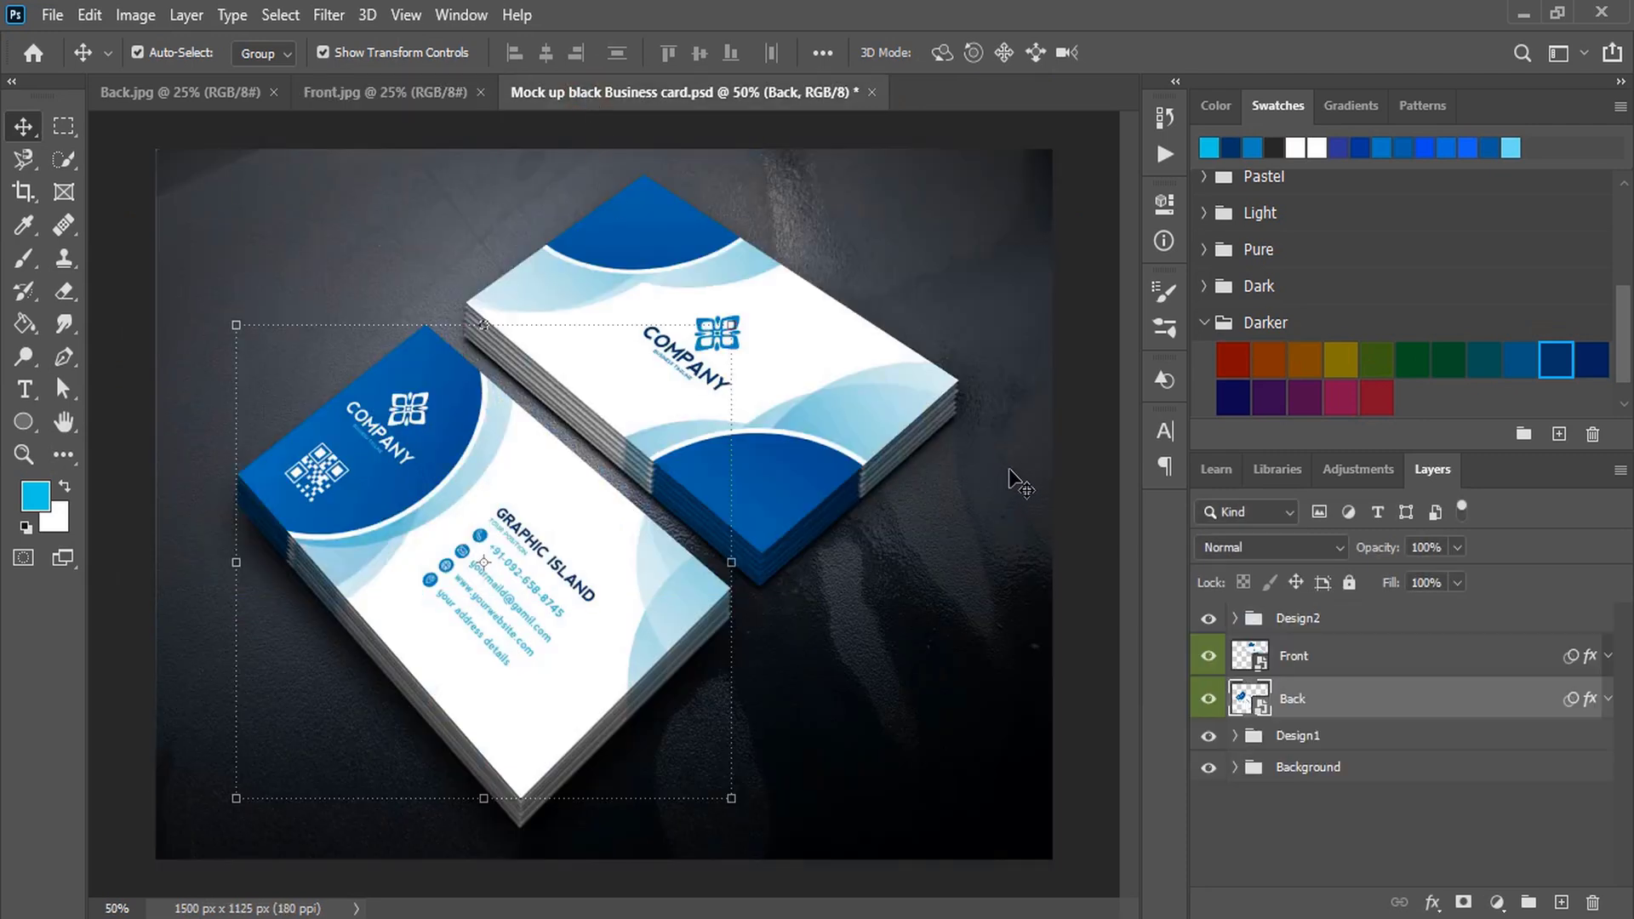
Deselect the Back layer and inspect both card stacks in the mockup up close.
click(1071, 463)
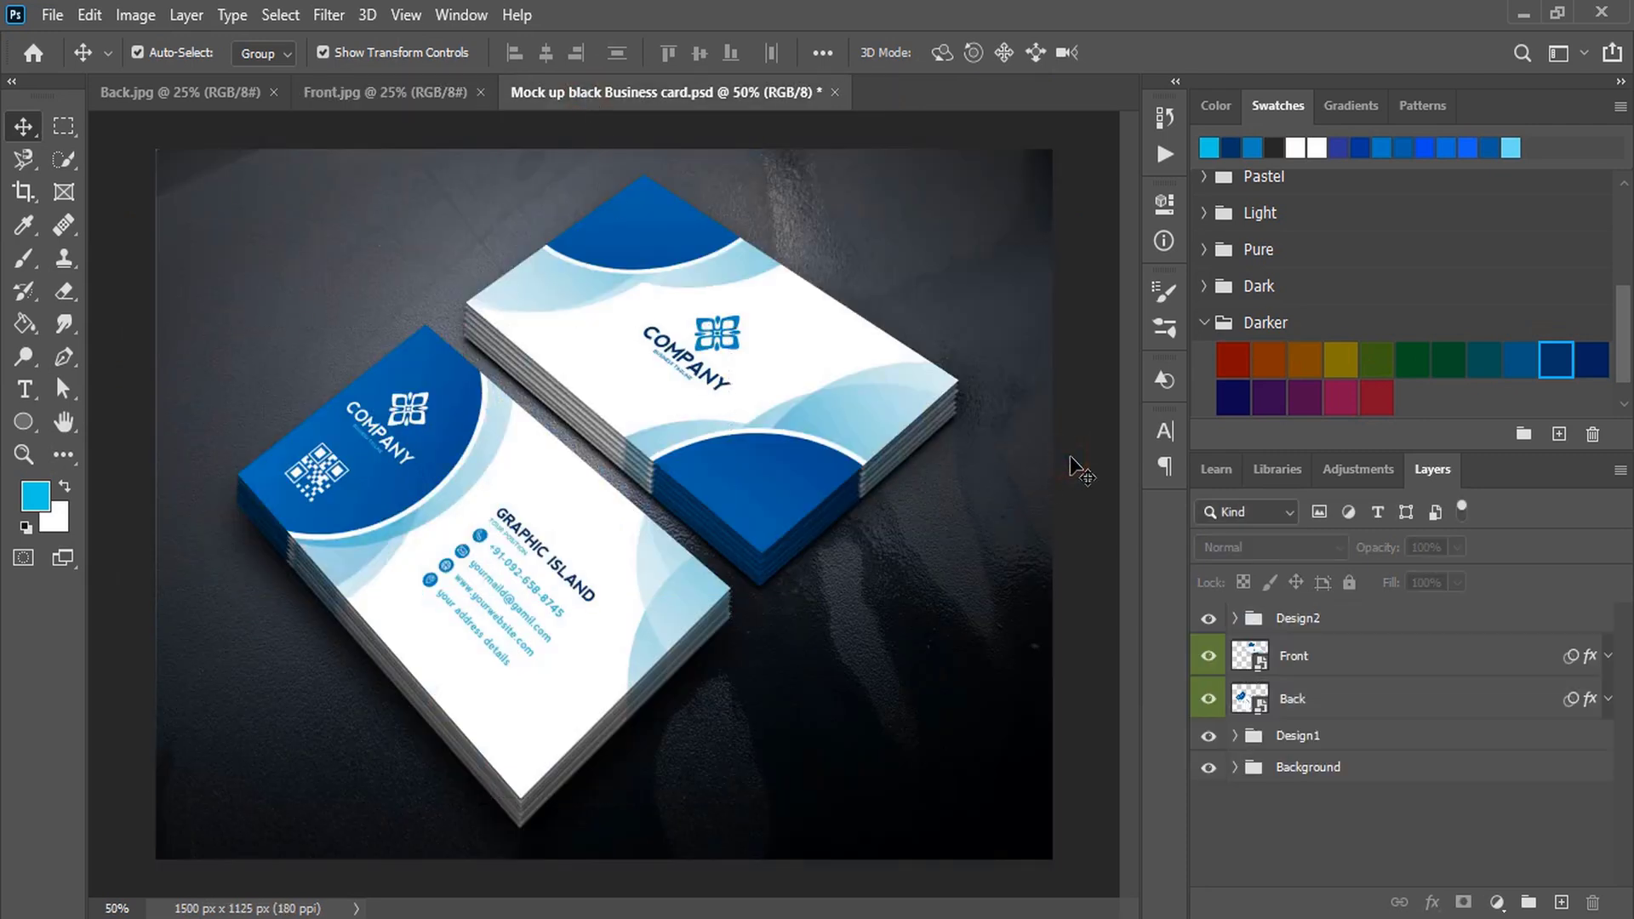
key(ctrl+plus)
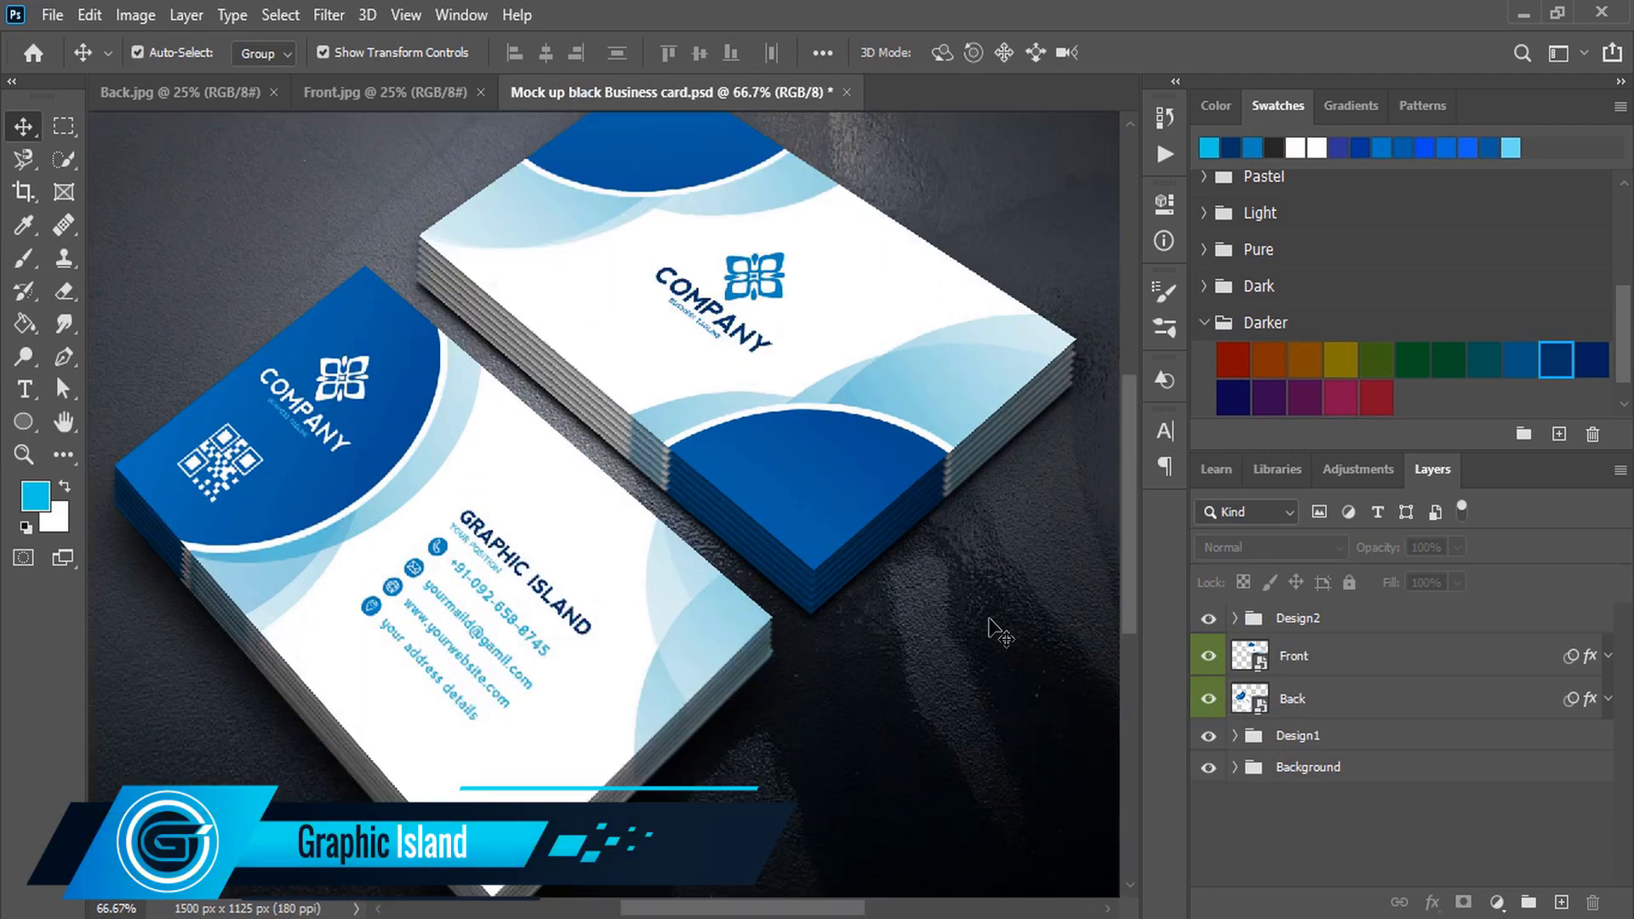
scroll(956, 587, down, 2)
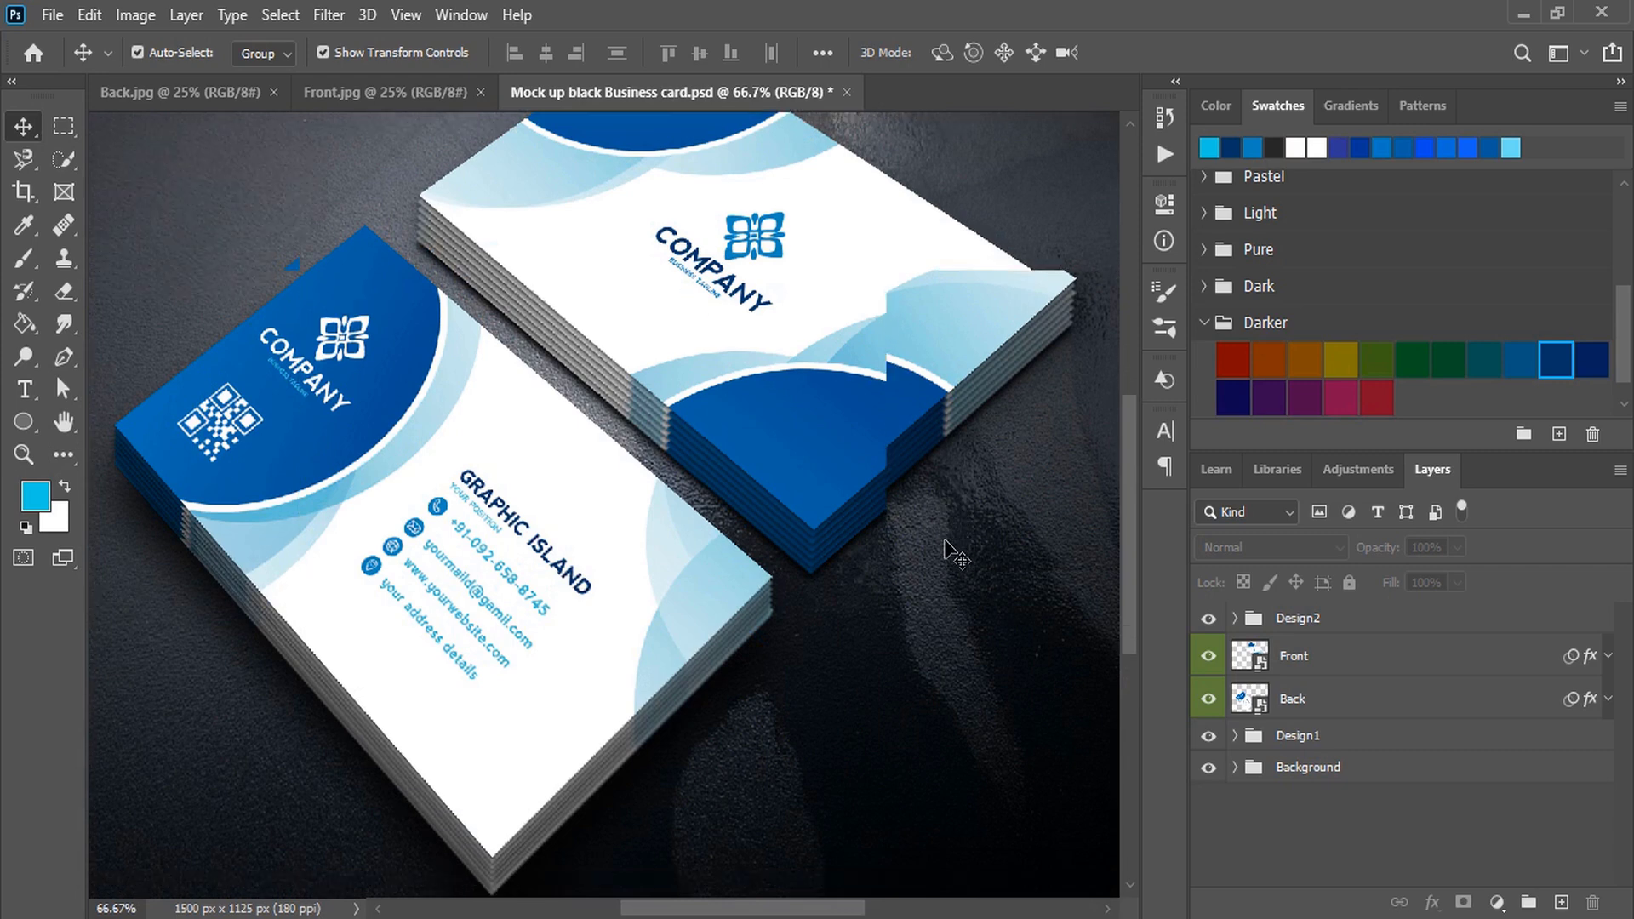
scroll(946, 544, down, 1)
scroll(947, 544, up, 6)
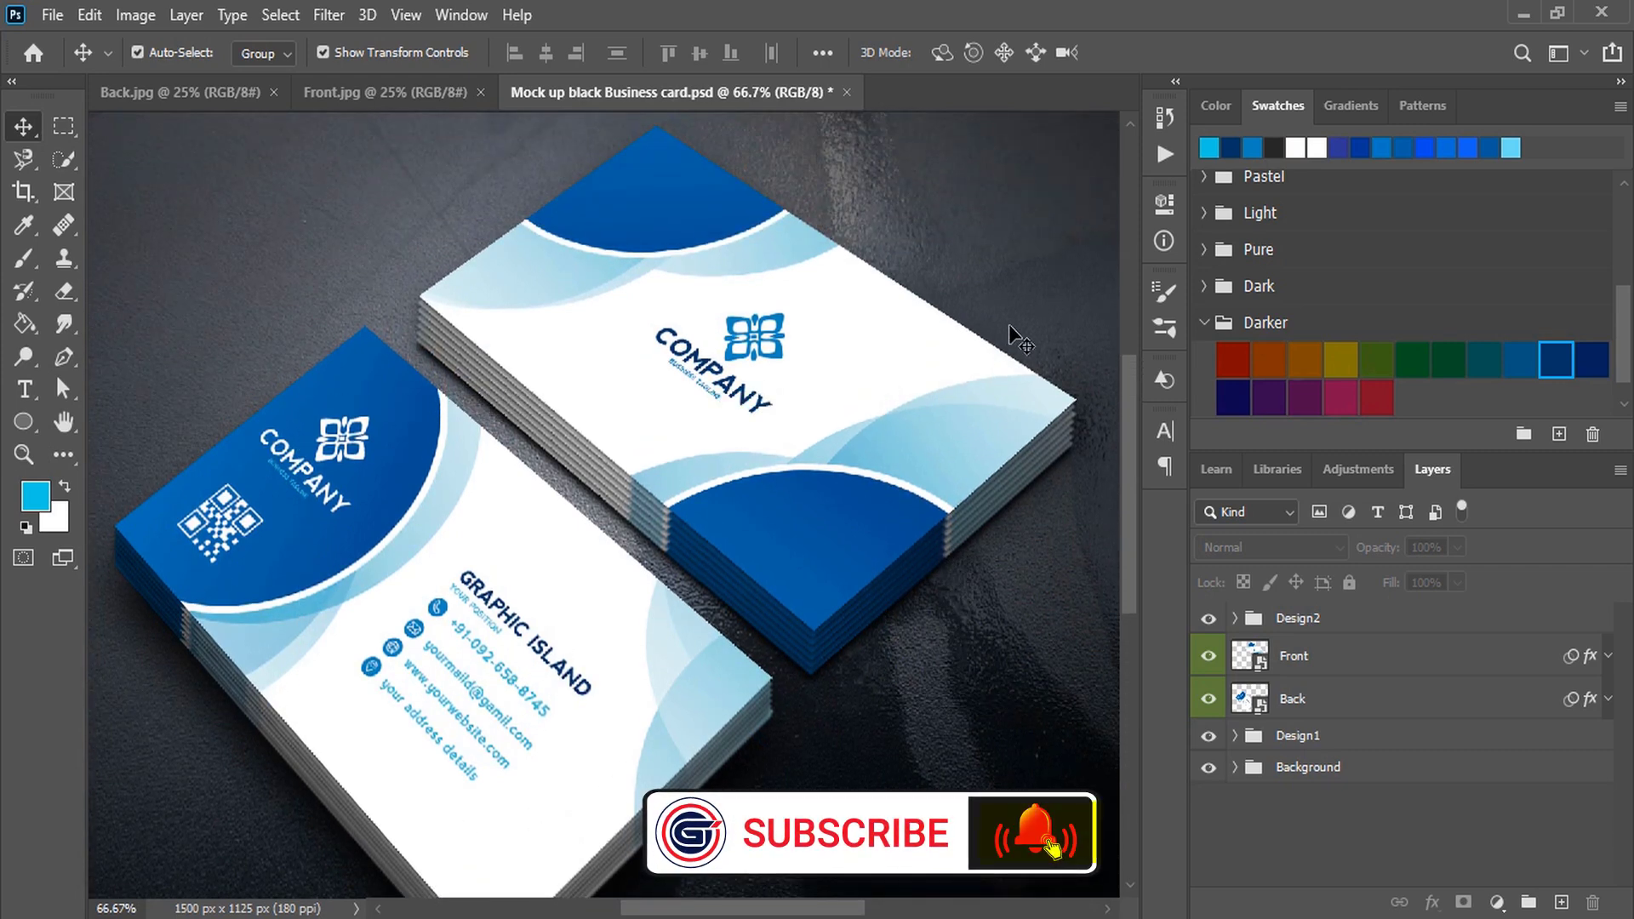
scroll(1018, 339, down, 3)
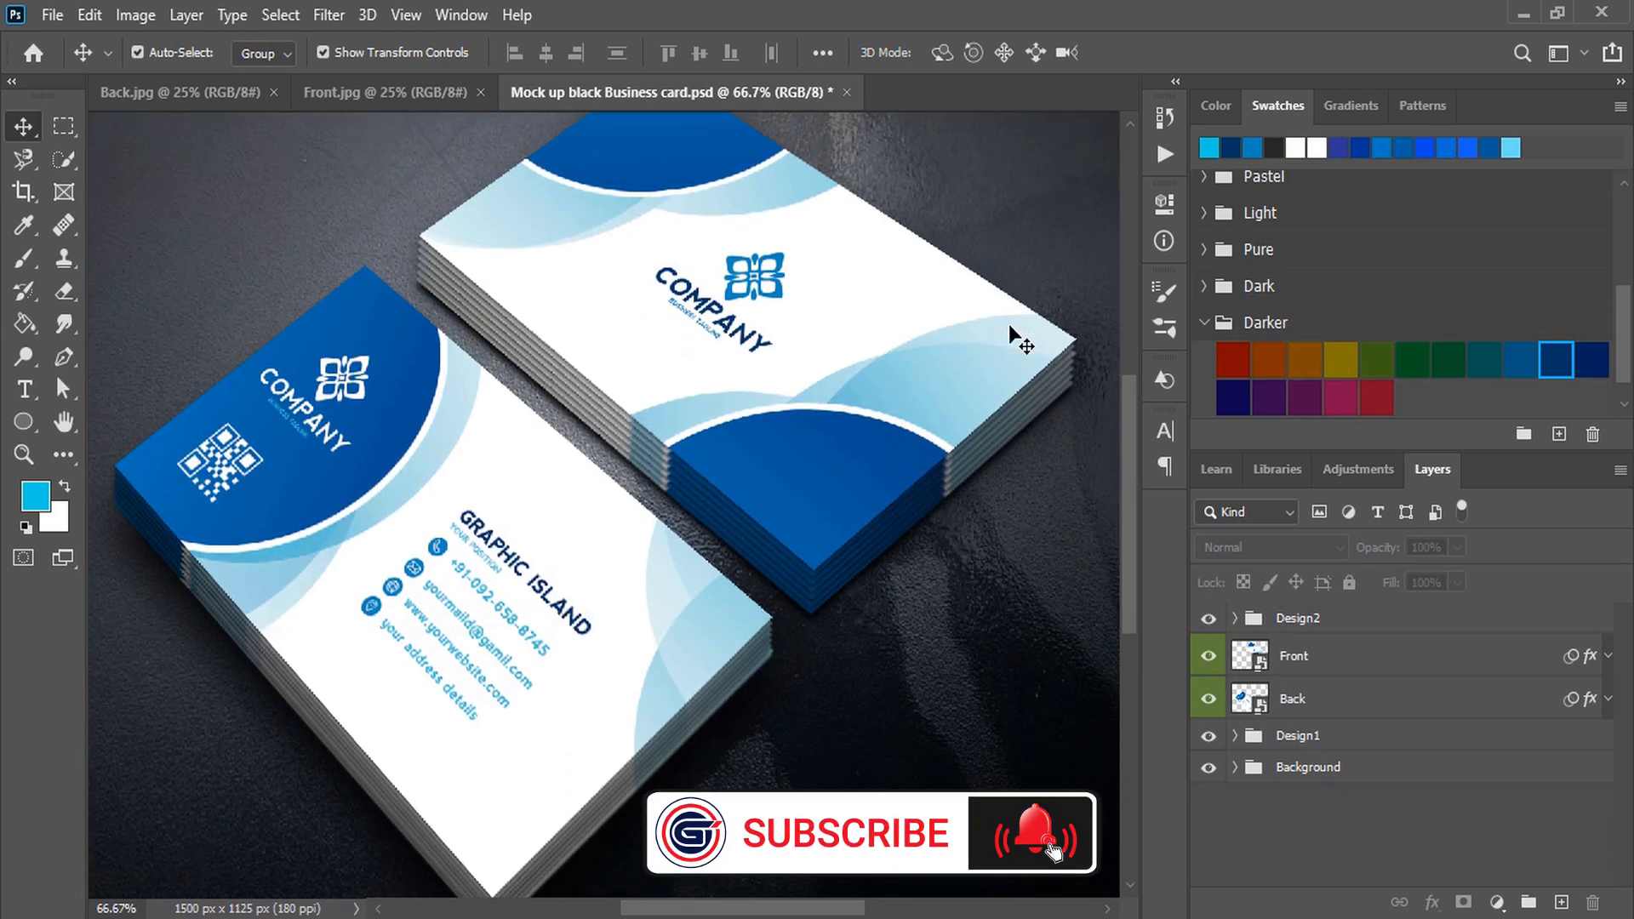